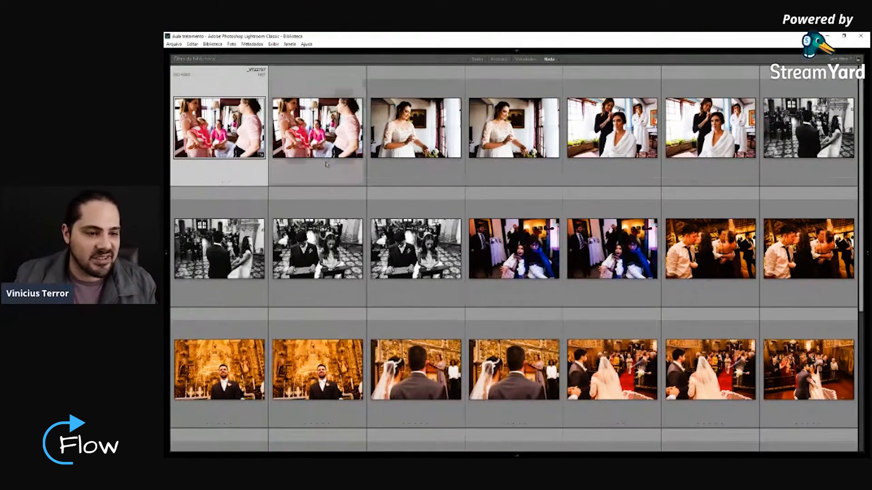
# Straighten the first photo with the crop tool to an angle of about -2.41 and return to the photo grid.
pyautogui.press('e')
pyautogui.press('r')
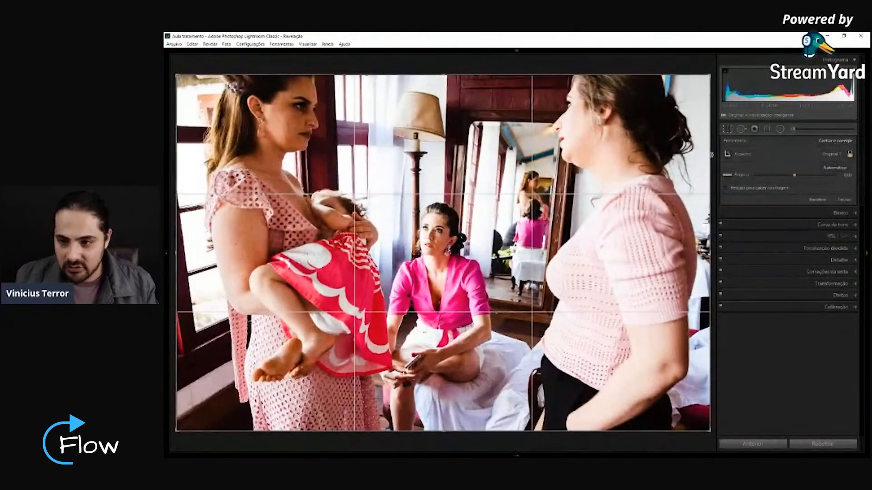
pyautogui.moveTo(712, 151); pyautogui.dragTo(693, 147)
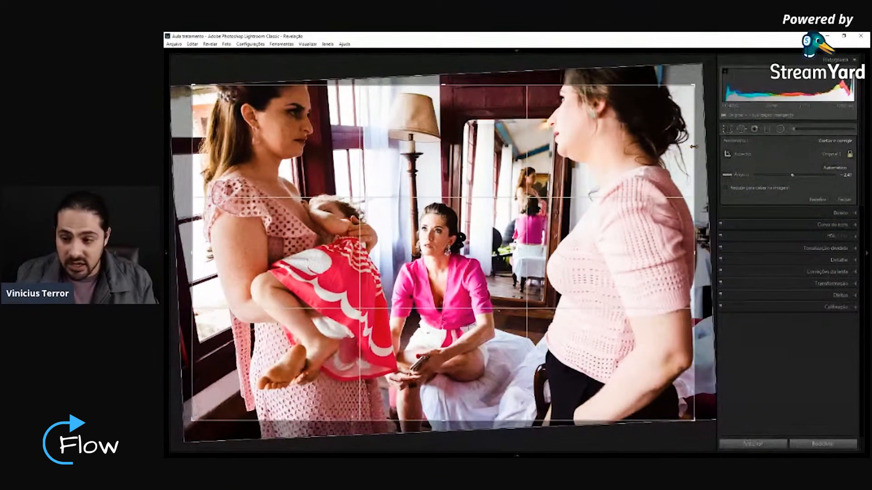
pyautogui.press('g')
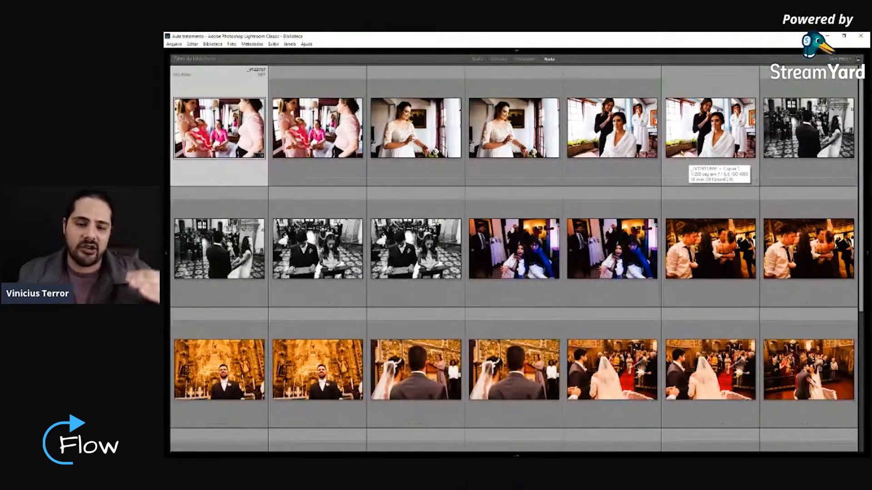
# Look through the grid of wedding photos from the first row to the last.
pyautogui.scroll(-5, 399, 182)
pyautogui.scroll(5, 436, 191)
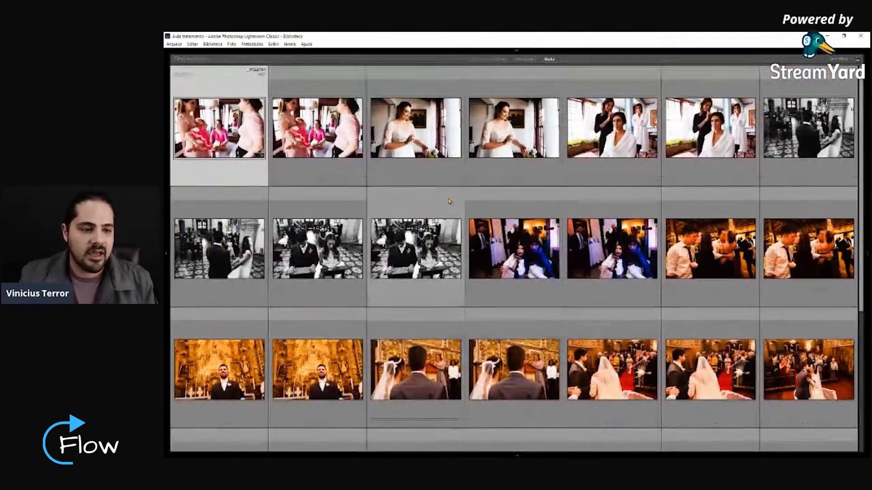
pyautogui.scroll(-1, 452, 199)
pyautogui.scroll(-3, 449, 201)
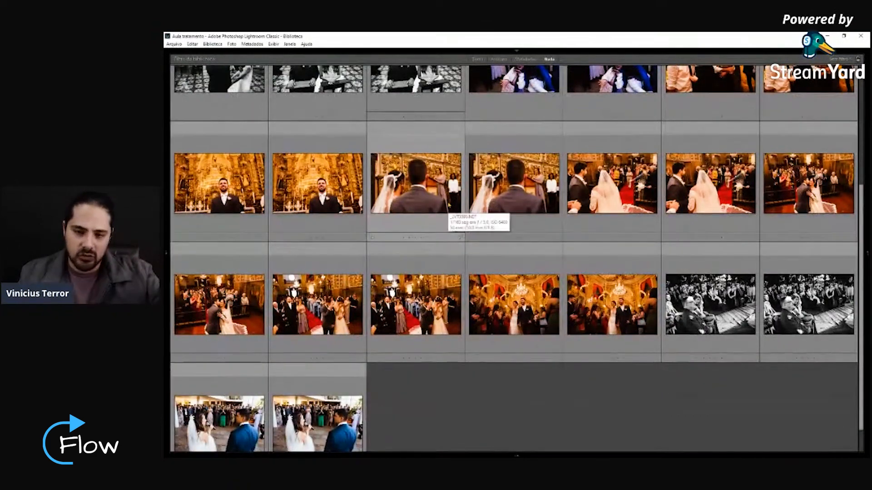
pyautogui.scroll(5, 453, 220)
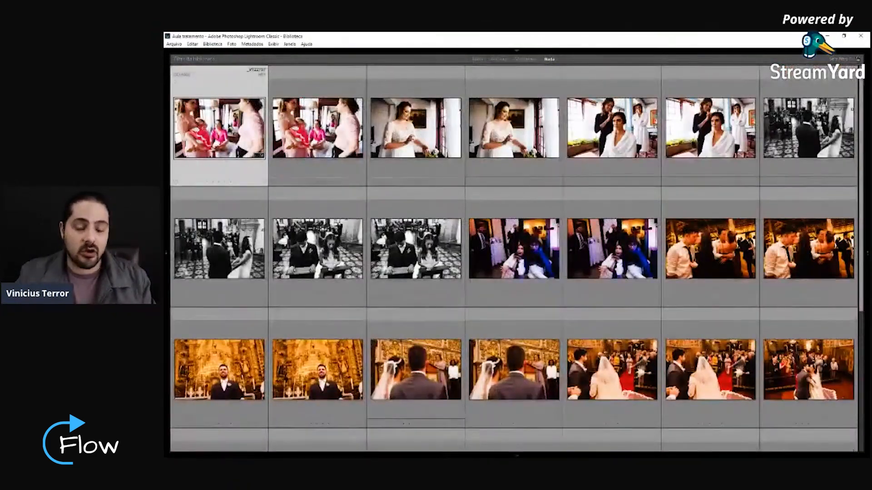
pyautogui.scroll(-5, 321, 164)
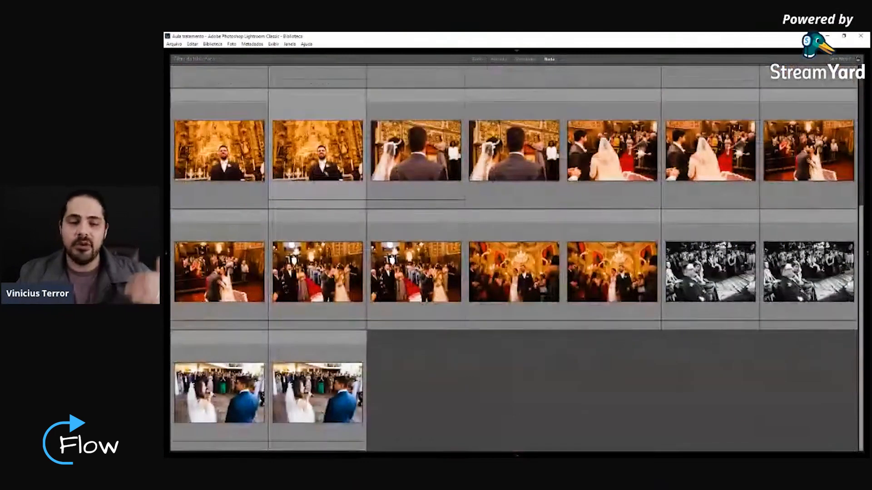
pyautogui.scroll(5, 325, 174)
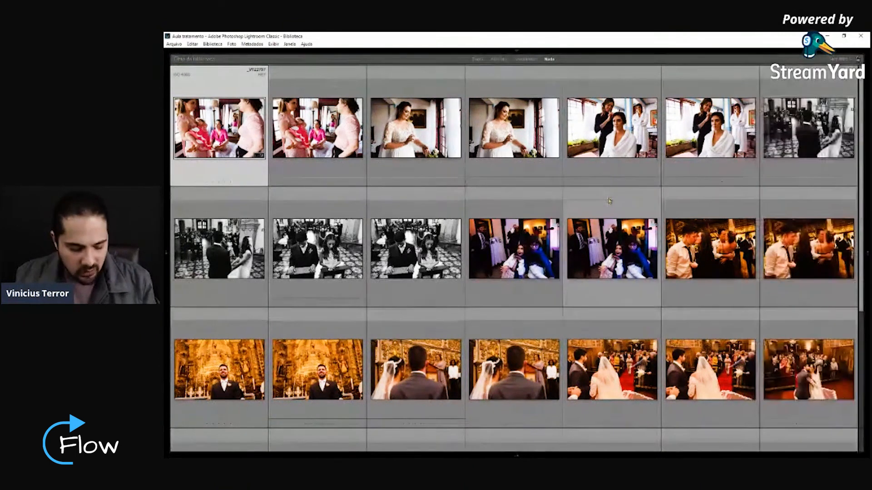
# Reset the crop and rotation of the first photo, and enlarge the photo's working area by hiding the adjustment controls.
pyautogui.press('d')
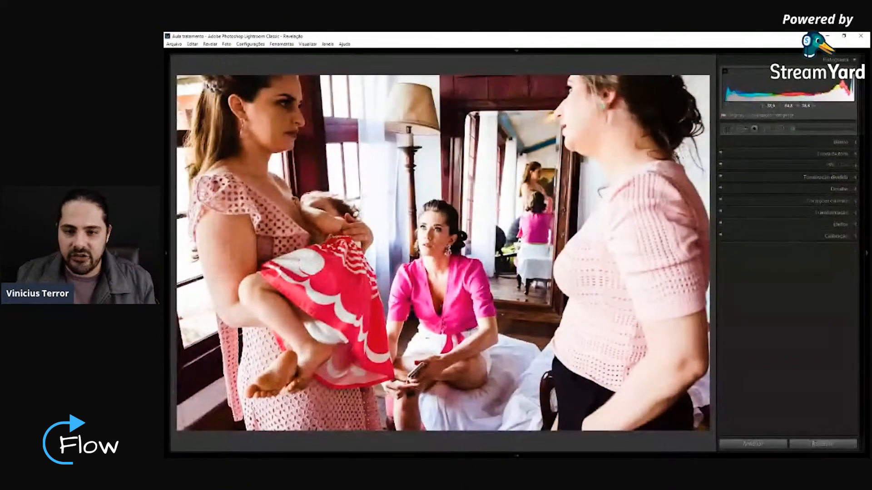
pyautogui.click(727, 131)
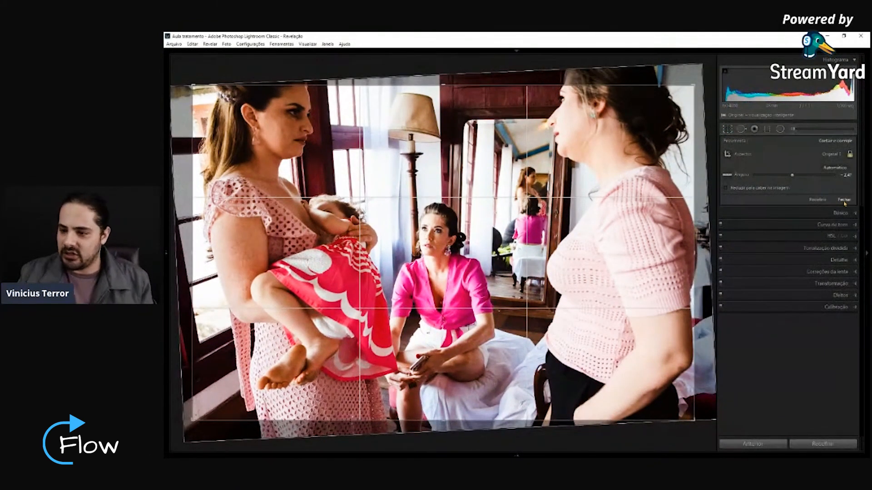
pyautogui.click(819, 202)
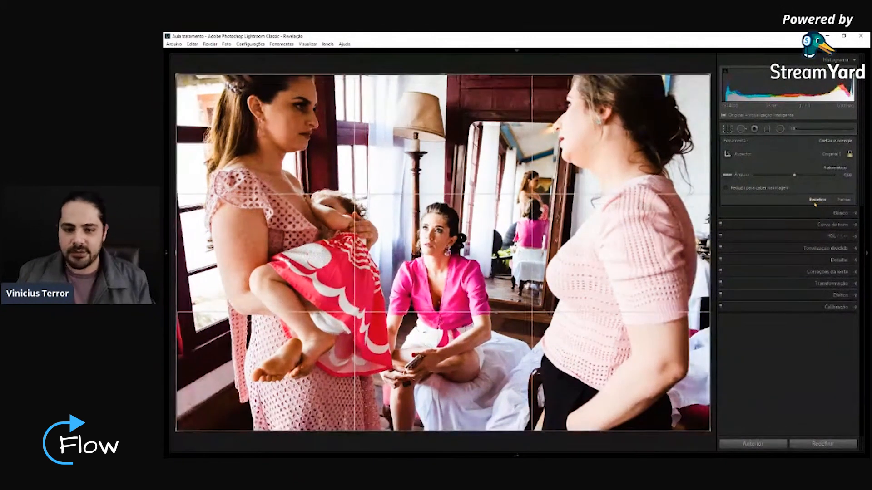
pyautogui.click(866, 254)
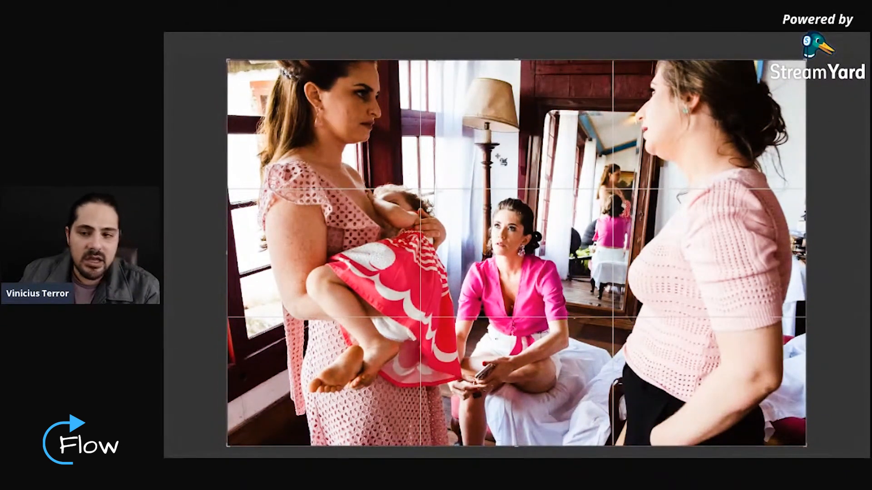
# Tighten the first photo's crop from its upper and left edges and reposition the three women inside the frame.
pyautogui.moveTo(555, 58); pyautogui.dragTo(561, 137)
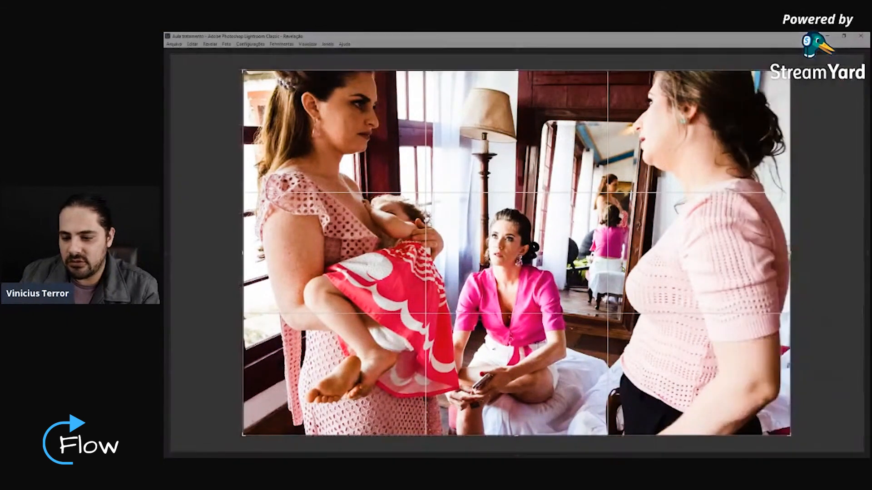
pyautogui.moveTo(678, 251); pyautogui.dragTo(701, 253)
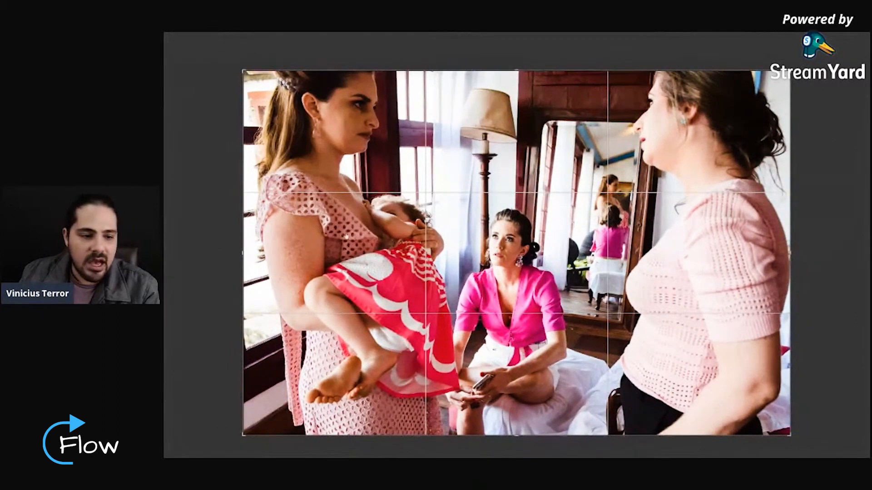
pyautogui.moveTo(243, 168); pyautogui.dragTo(248, 169)
pyautogui.moveTo(565, 189); pyautogui.dragTo(565, 196)
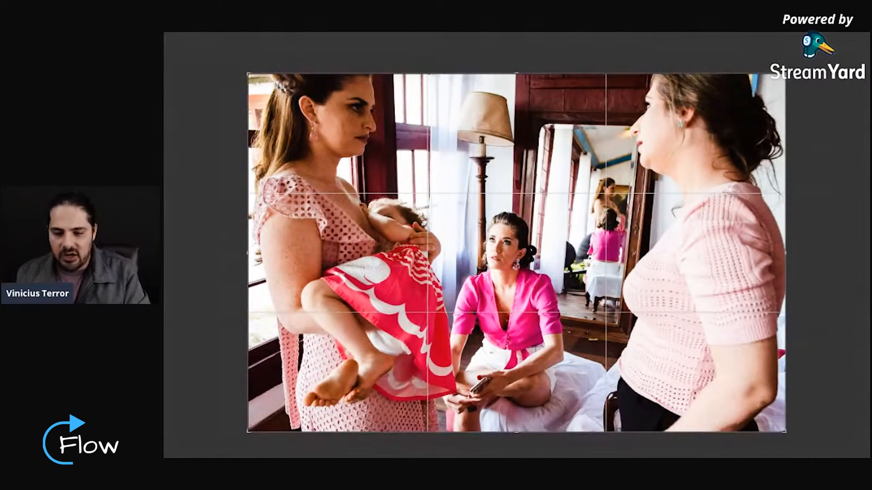
# Undo and redo the tighter crop to compare it with the full framing, leaving the crop undone.
pyautogui.hotkey('ctrl', 'z')
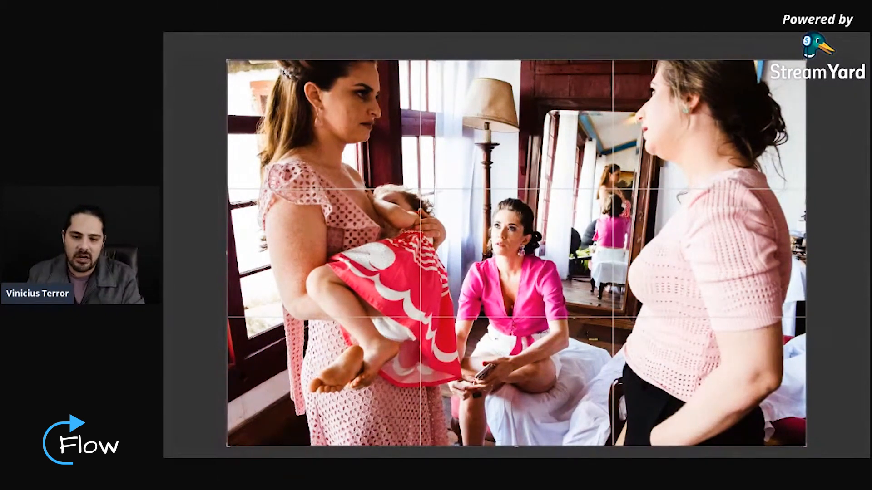
pyautogui.hotkey('ctrl', 'y')
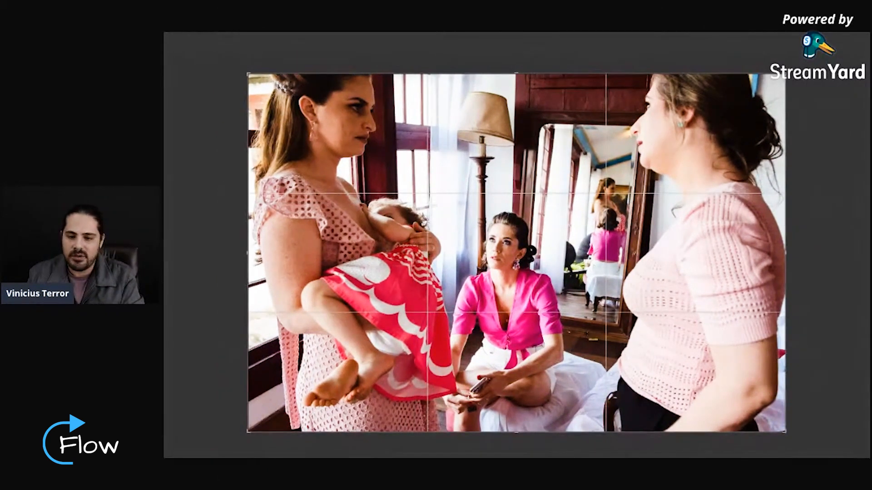
pyautogui.hotkey('ctrl', 'z')
pyautogui.hotkey('ctrl', 'y')
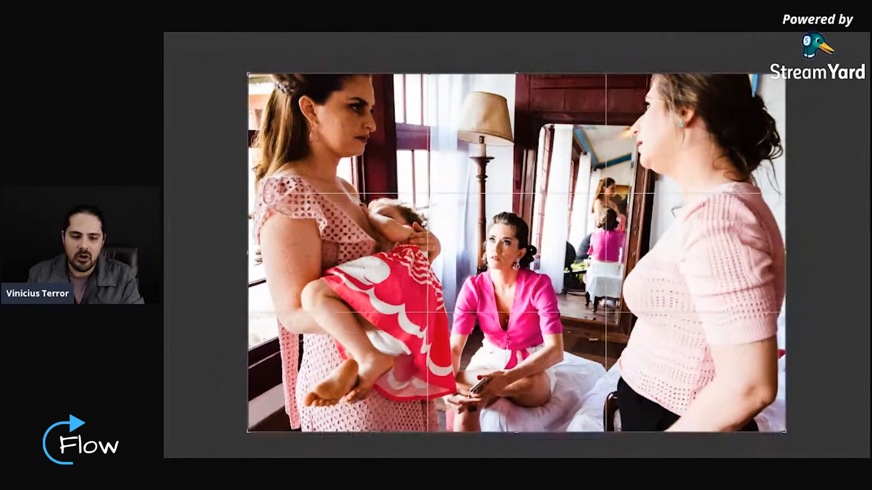
pyautogui.hotkey('ctrl', 'z')
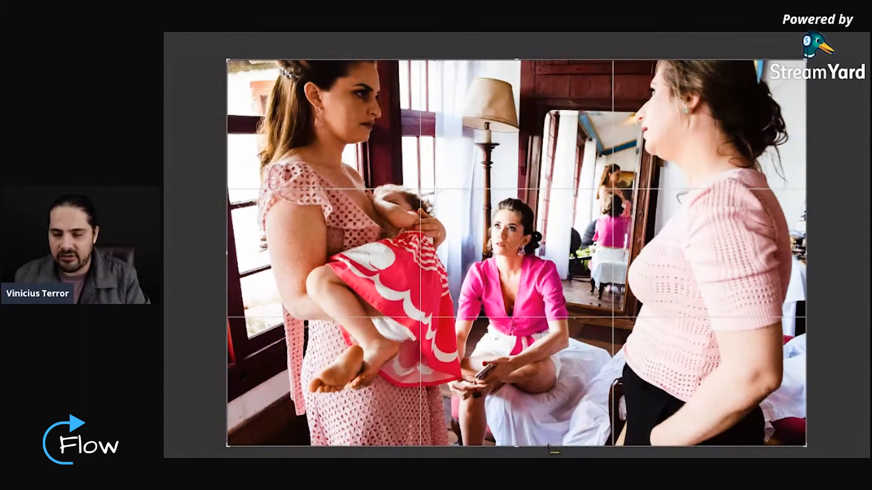
# Crop the first photo slightly in from its left edge and shift the image to reframe the three women.
pyautogui.moveTo(548, 447); pyautogui.dragTo(548, 448)
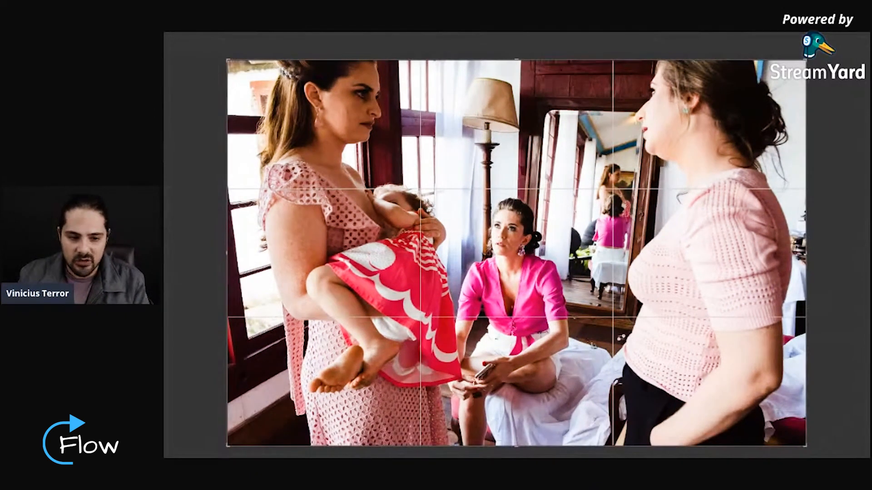
pyautogui.press('Return')
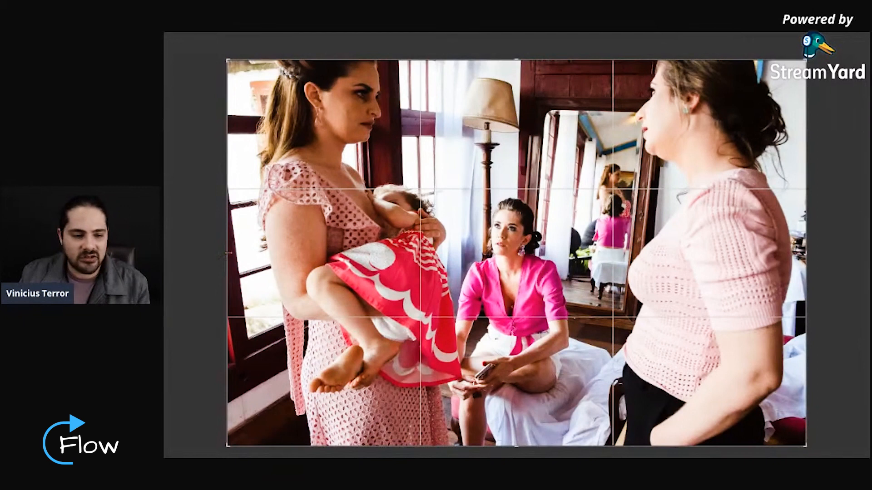
pyautogui.moveTo(227, 253); pyautogui.dragTo(255, 253)
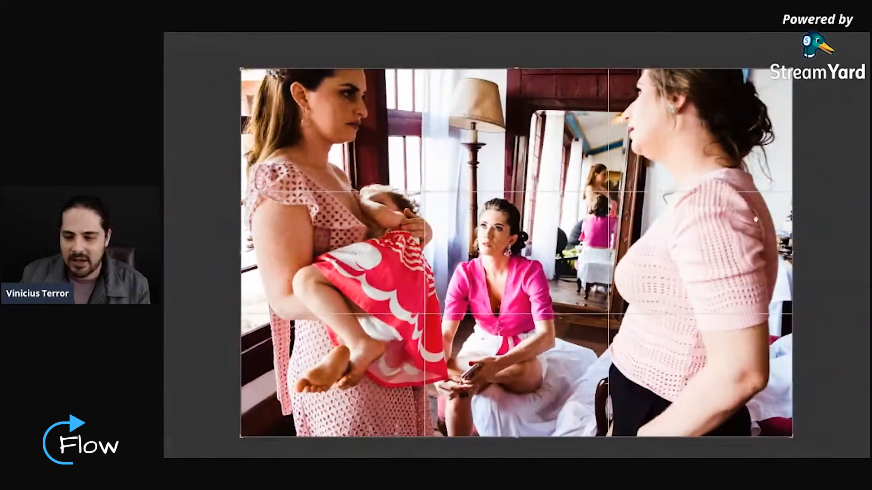
pyautogui.moveTo(502, 228); pyautogui.dragTo(516, 228)
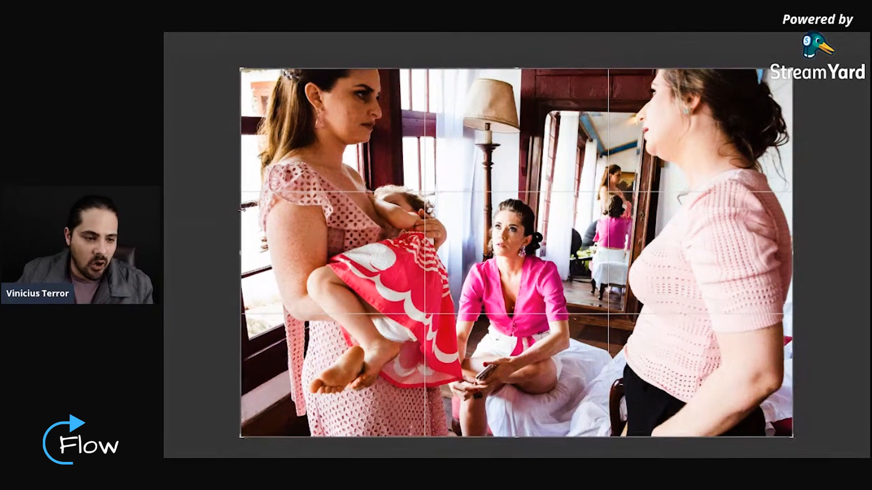
pyautogui.moveTo(241, 209); pyautogui.dragTo(249, 210)
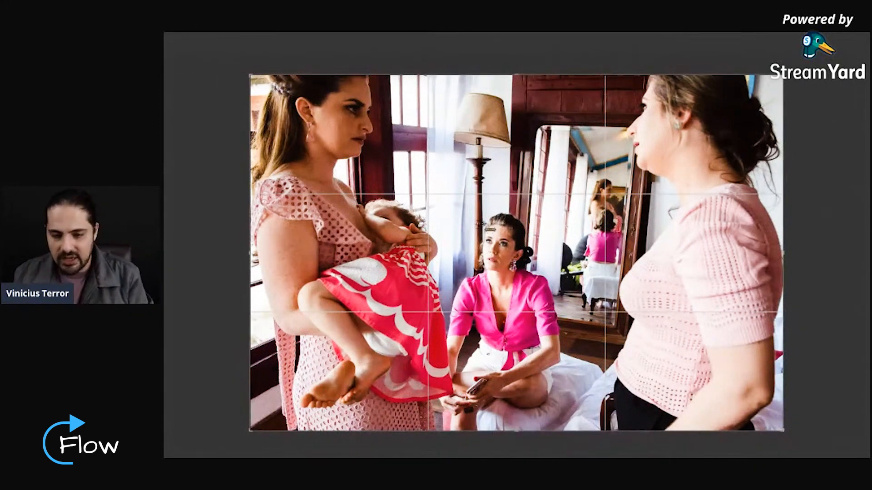
# Crop the photo of the bride at the window in from its upper edge and compare it with the full framing.
pyautogui.press('Right')
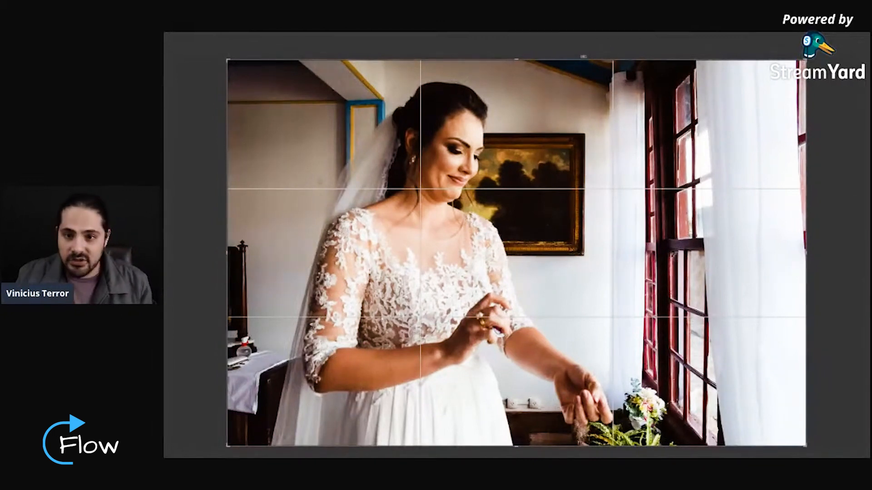
pyautogui.moveTo(583, 56); pyautogui.dragTo(581, 88)
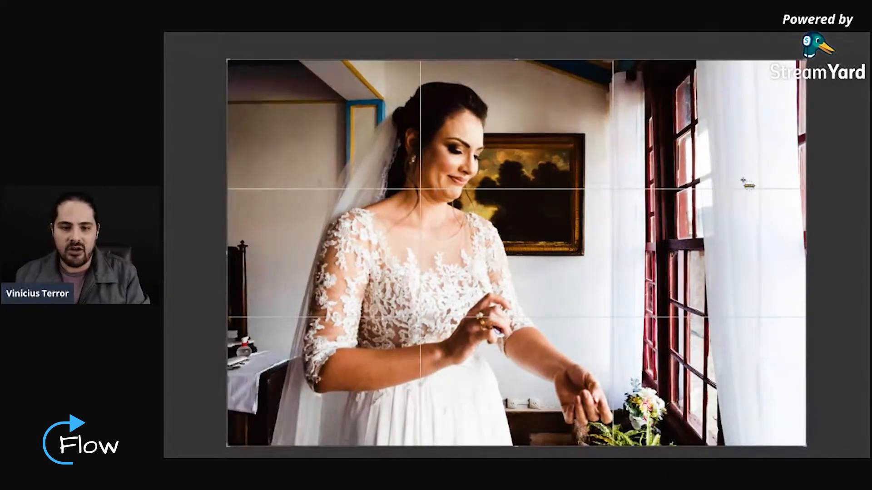
pyautogui.hotkey('ctrl', 'z')
pyautogui.hotkey('ctrl', 'y')
pyautogui.hotkey('ctrl', 'z')
pyautogui.hotkey('ctrl', 'y')
pyautogui.hotkey('ctrl', 'z')
pyautogui.hotkey('ctrl', 'z')
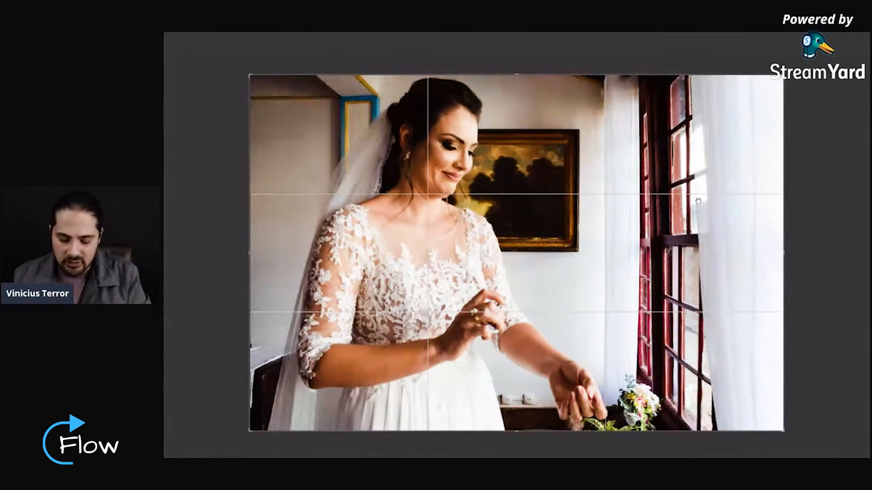
# Nudge the bride photo sideways within the crop frame in small steps, leaving her slightly further left.
pyautogui.press('Right')
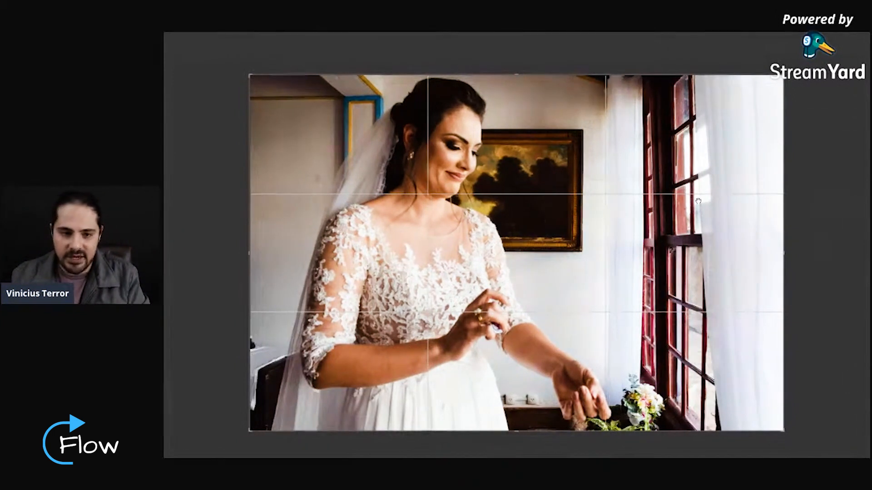
pyautogui.press('Left')
pyautogui.press('Left')
pyautogui.press('Left')
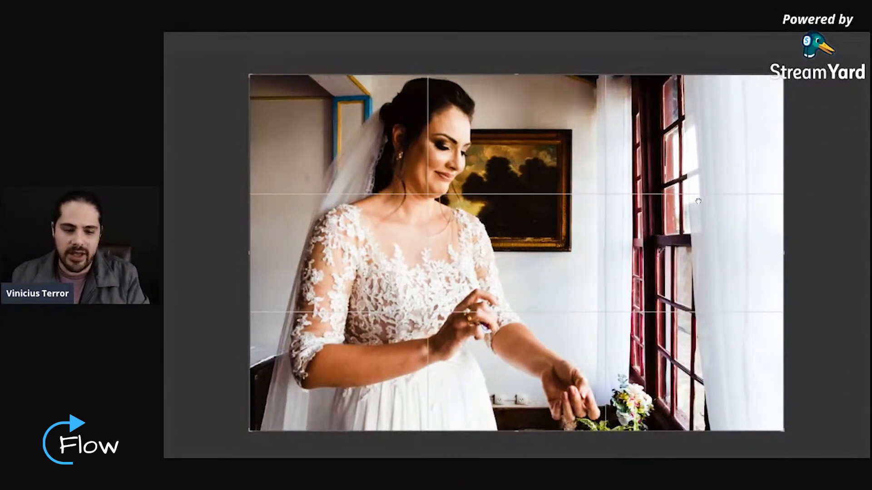
pyautogui.press('Right')
pyautogui.press('Right')
pyautogui.press('Right')
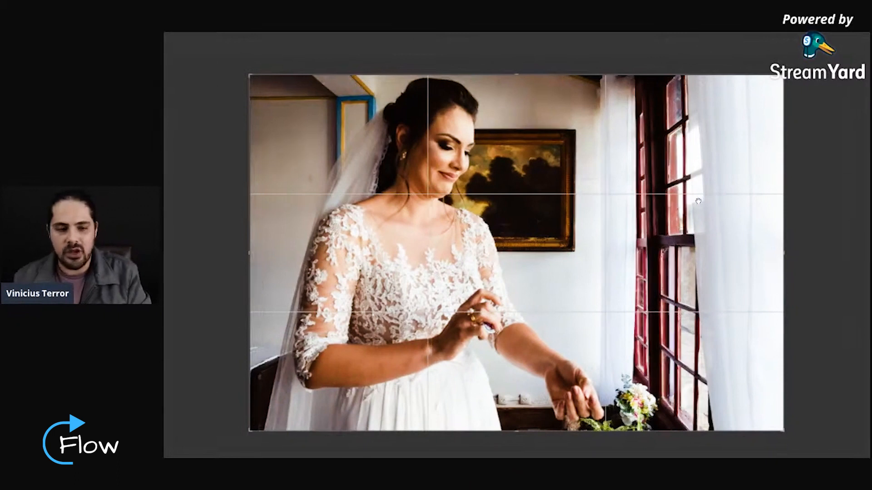
pyautogui.press('Left')
pyautogui.press('Right')
pyautogui.press('Left')
pyautogui.press('Right')
pyautogui.press('Left')
pyautogui.press('Left')
pyautogui.press('Left')
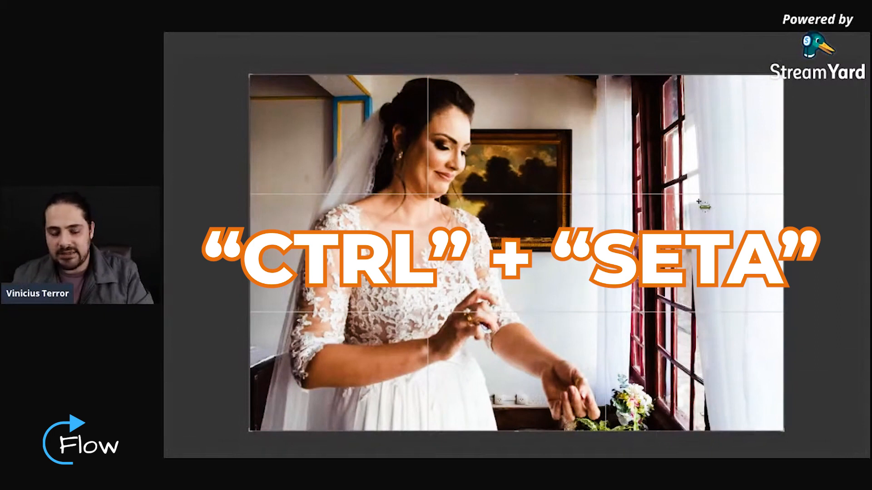
# Step through the neighbouring photos without leaving the crop tool, returning to the uncropped version of the bride photo.
pyautogui.hotkey('ctrl', 'Right')
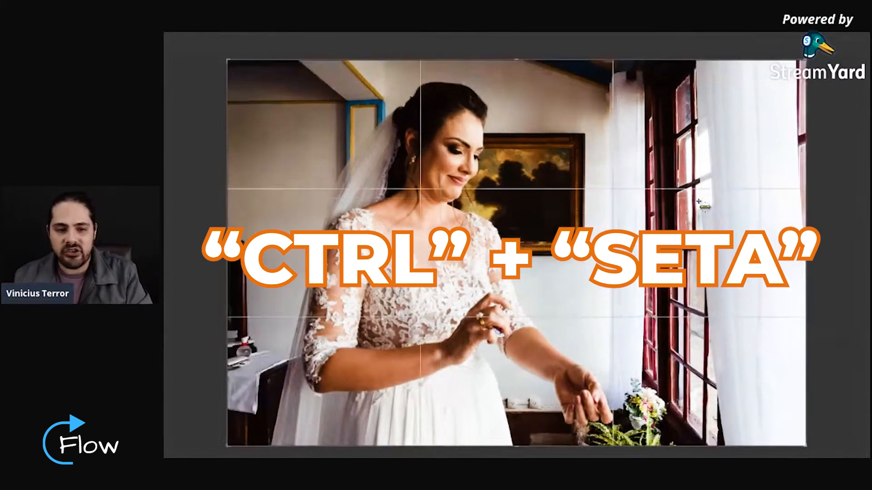
pyautogui.hotkey('ctrl', 'Right')
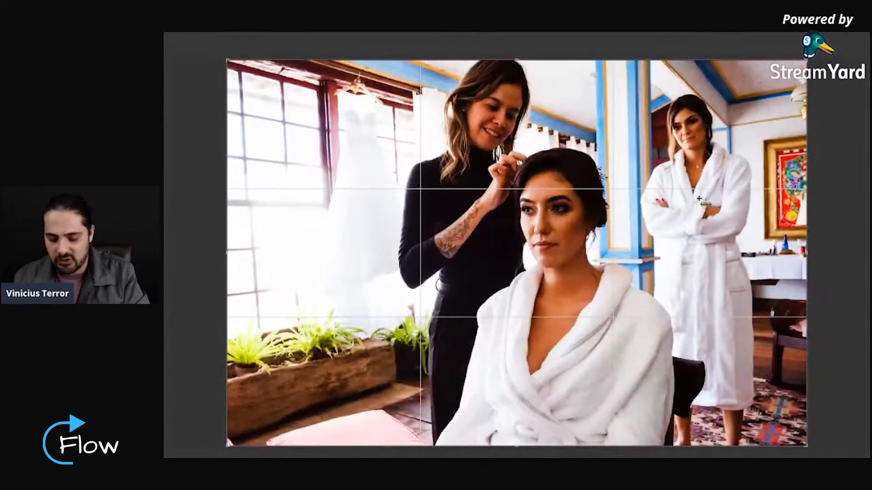
pyautogui.hotkey('ctrl', 'Right')
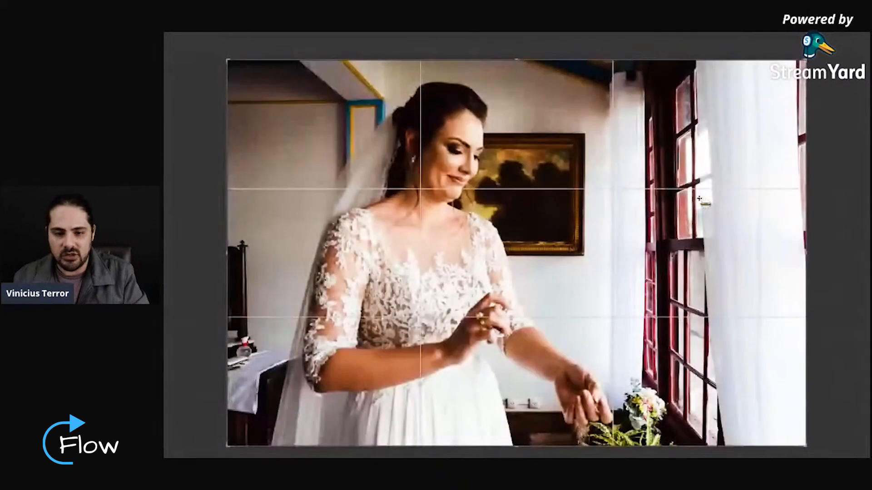
pyautogui.hotkey('ctrl', 'Right')
pyautogui.press('Left')
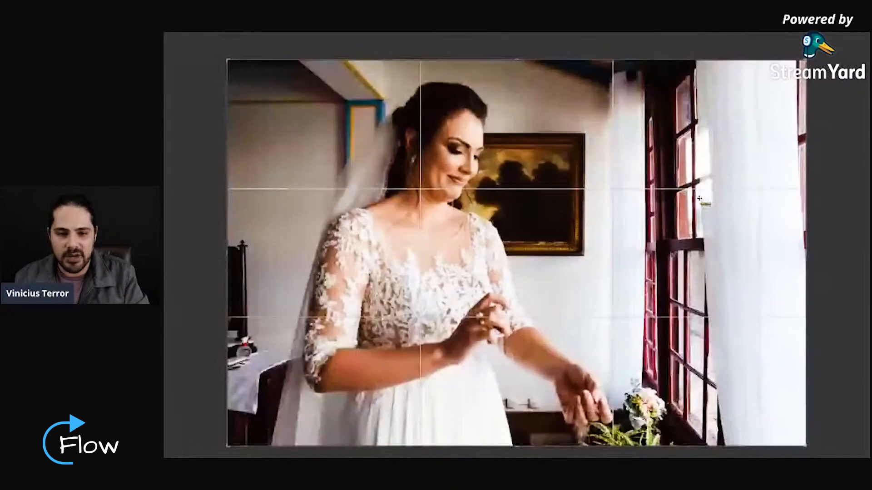
# Crop the seated bride photo in from its lower edge, shift it to reframe the three women, and compare it with the full framing.
pyautogui.press('Right')
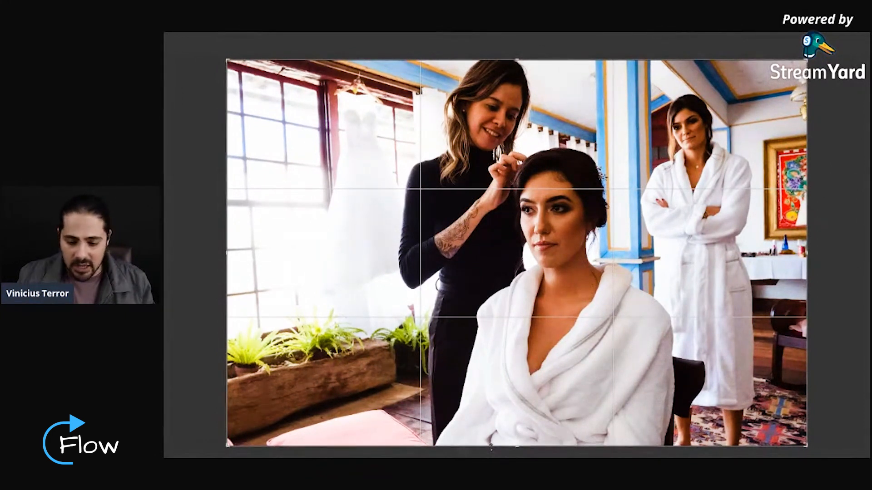
pyautogui.moveTo(490, 447); pyautogui.dragTo(500, 409)
pyautogui.moveTo(511, 318); pyautogui.dragTo(497, 321)
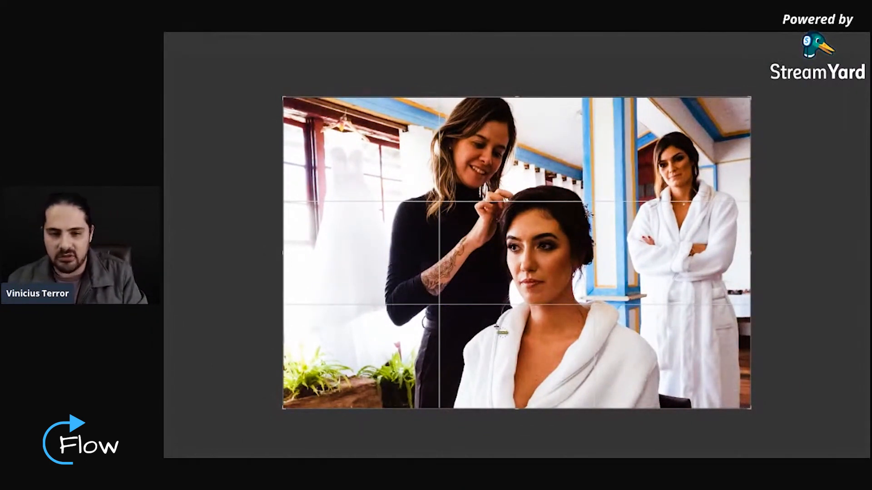
pyautogui.hotkey('ctrl', 'z')
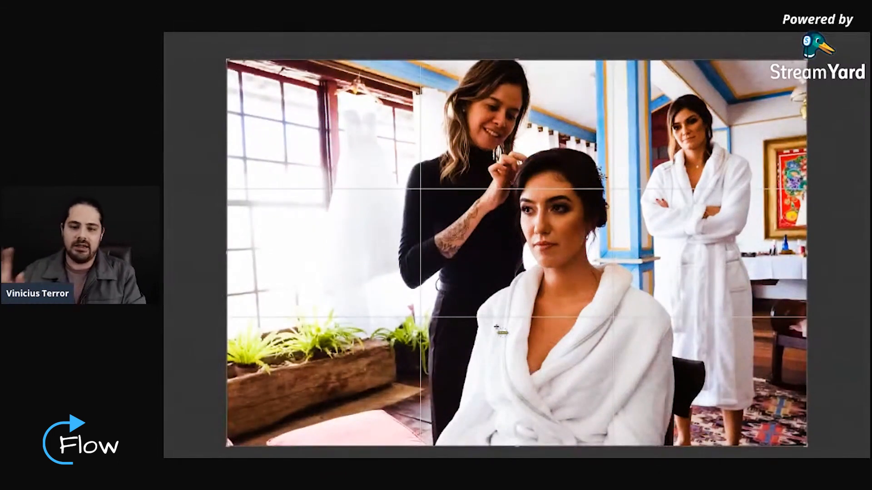
pyautogui.hotkey('ctrl', 'z')
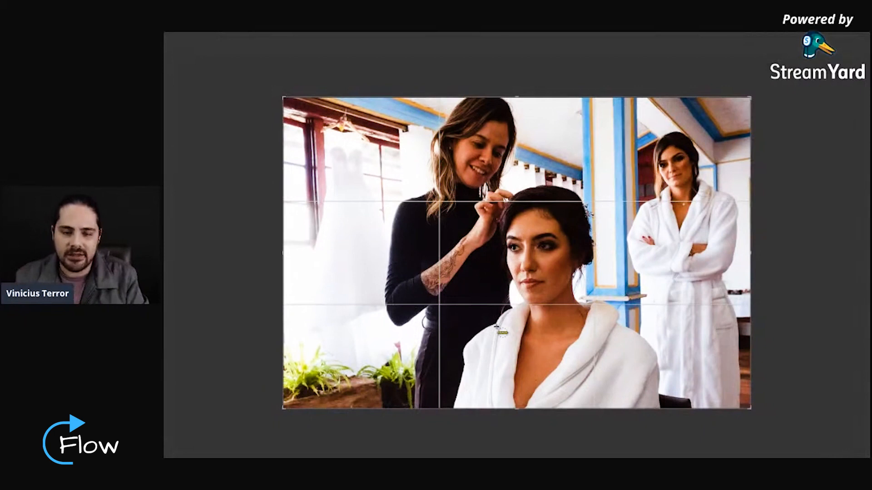
pyautogui.hotkey('ctrl', 'z')
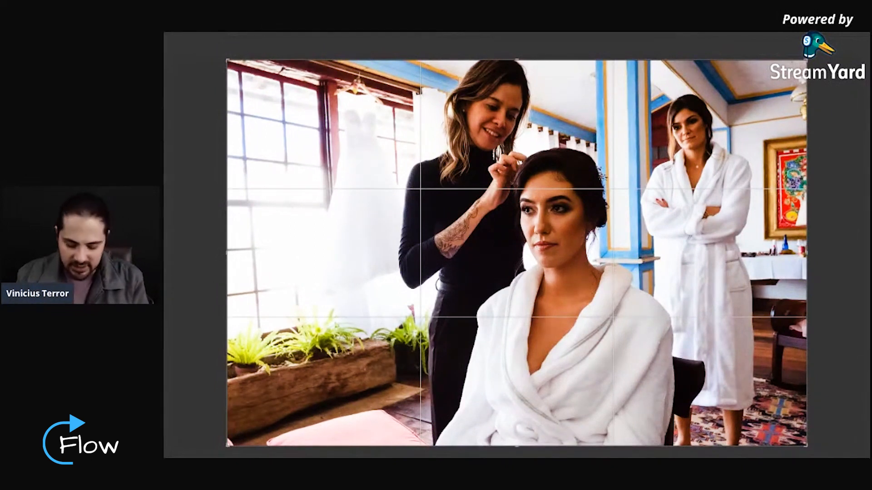
pyautogui.moveTo(806, 190); pyautogui.dragTo(781, 181)
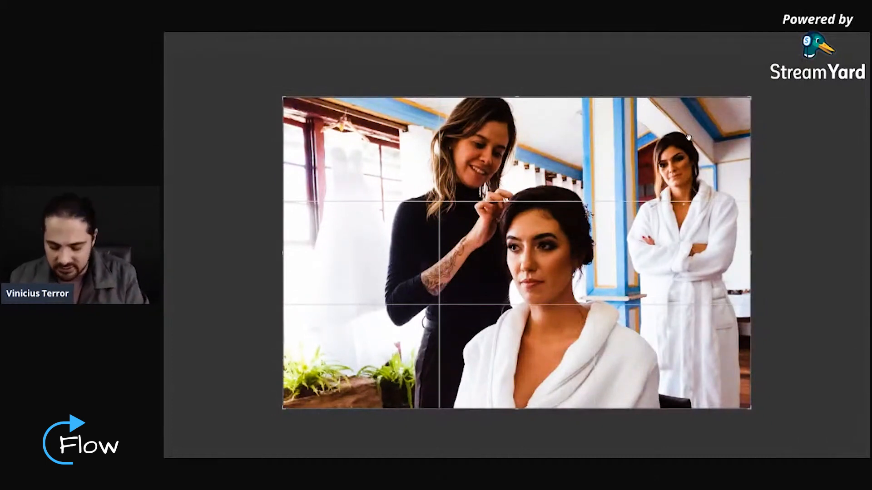
pyautogui.hotkey('ctrl', 'z')
# Move to the black-and-white photo of the couple facing the guests and compare its tight crop with the full framing.
pyautogui.press('Right')
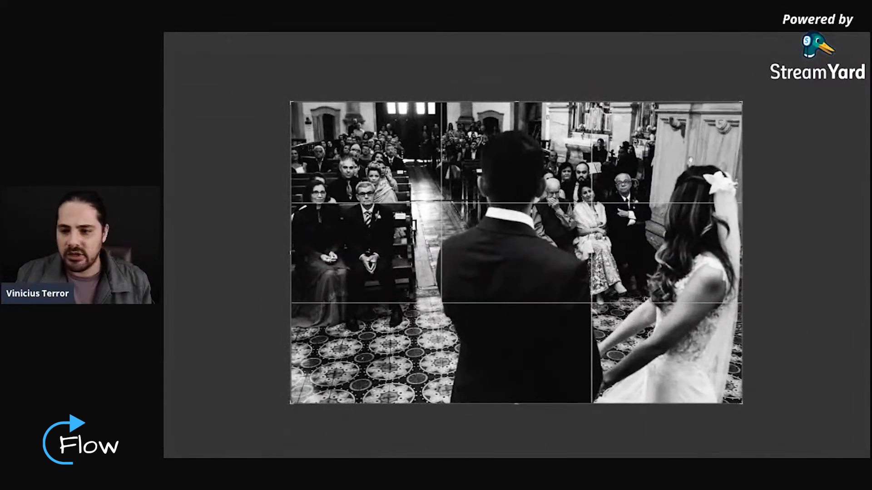
pyautogui.moveTo(822, 157); pyautogui.dragTo(817, 151)
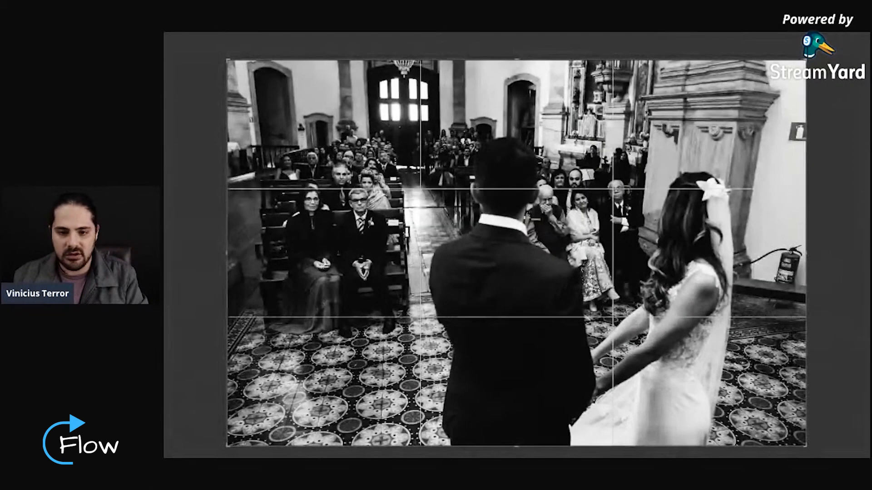
# Crop the black-and-white photo of the kneeling couple slightly in from its left edge and its upper-right corner.
pyautogui.press('Right')
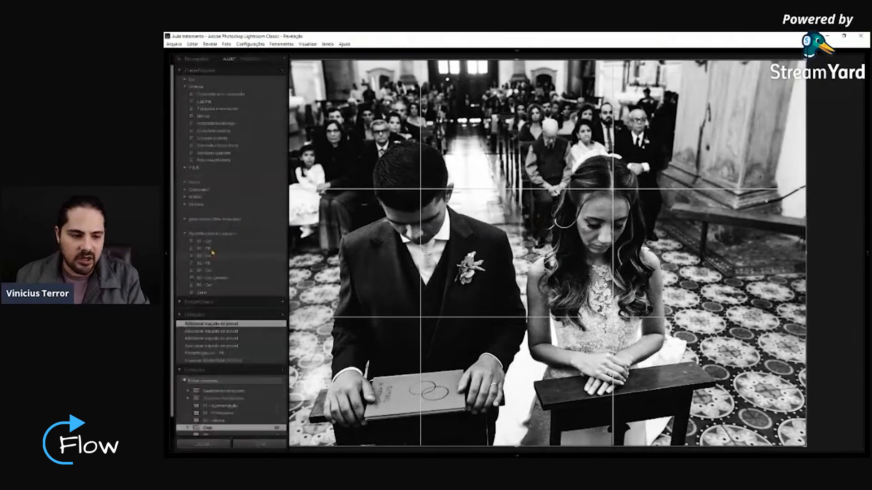
pyautogui.moveTo(228, 223); pyautogui.dragTo(244, 223)
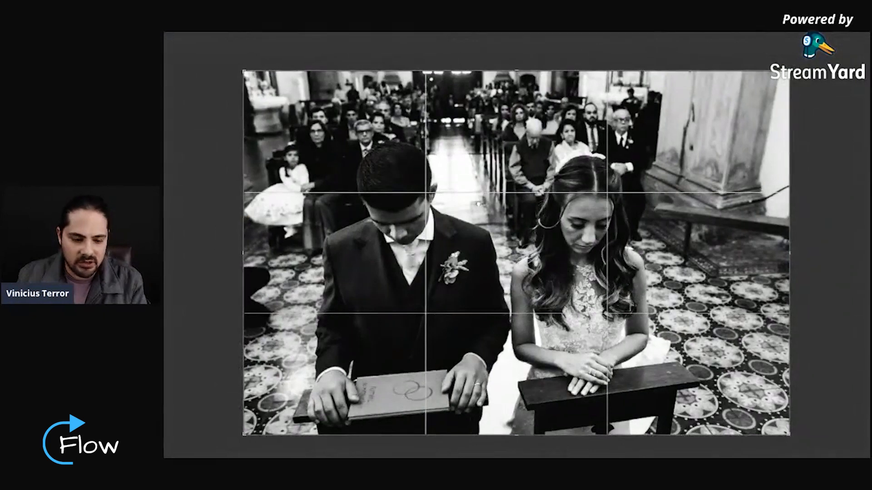
pyautogui.moveTo(789, 71); pyautogui.dragTo(772, 82)
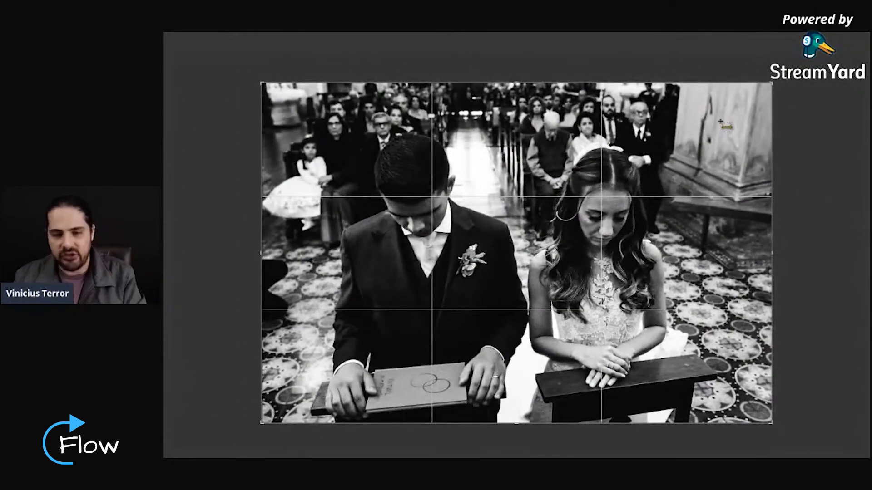
# Crop the party photo of the two girls in from its upper edge, rotate it slightly and shift the image to reframe them.
pyautogui.press('Right')
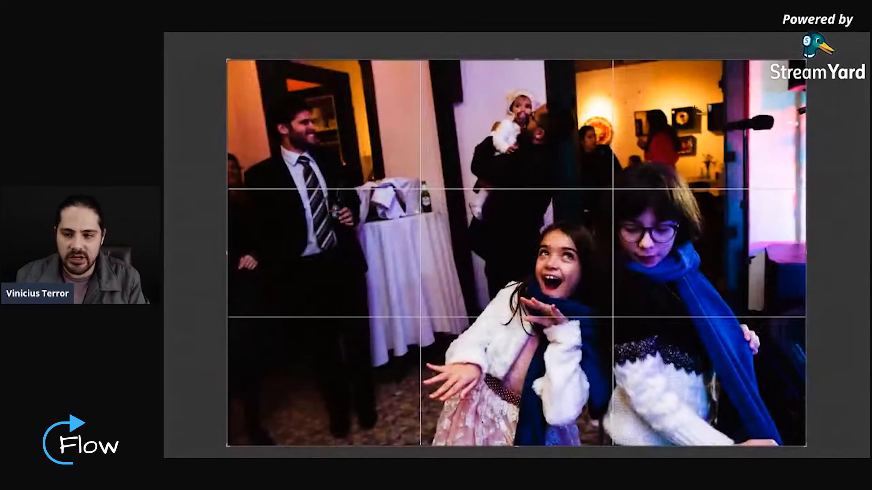
pyautogui.moveTo(676, 58); pyautogui.dragTo(671, 94)
pyautogui.moveTo(646, 126); pyautogui.dragTo(676, 171)
pyautogui.moveTo(795, 169); pyautogui.dragTo(792, 181)
pyautogui.moveTo(667, 186); pyautogui.dragTo(677, 187)
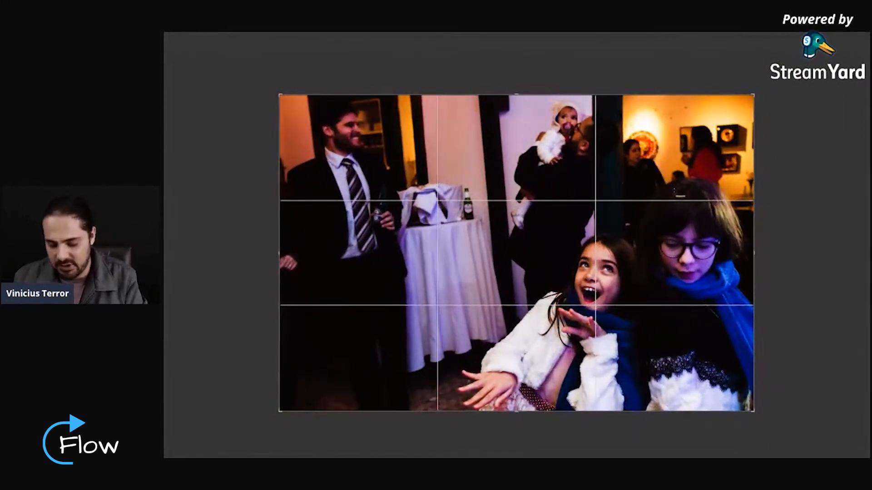
# Compare the cropped party photo with its full framing by resetting and restoring the crop.
pyautogui.hotkey('ctrl', 'alt', 'r')
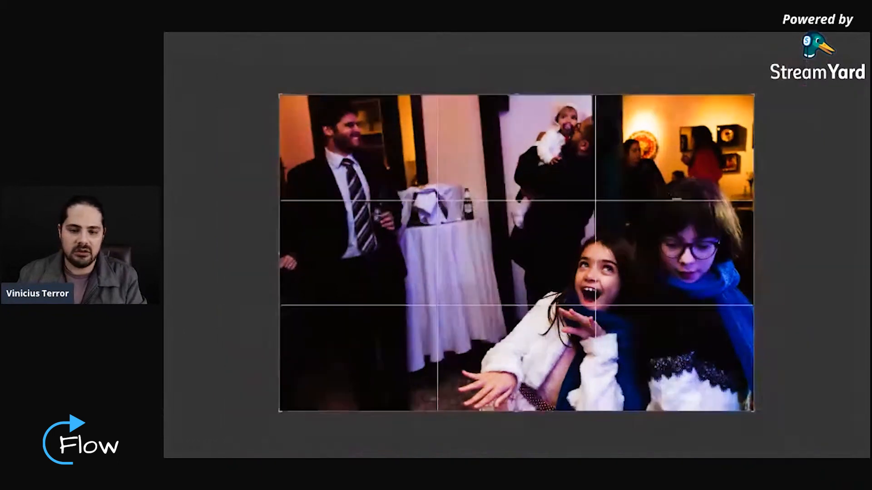
pyautogui.hotkey('ctrl', 'z')
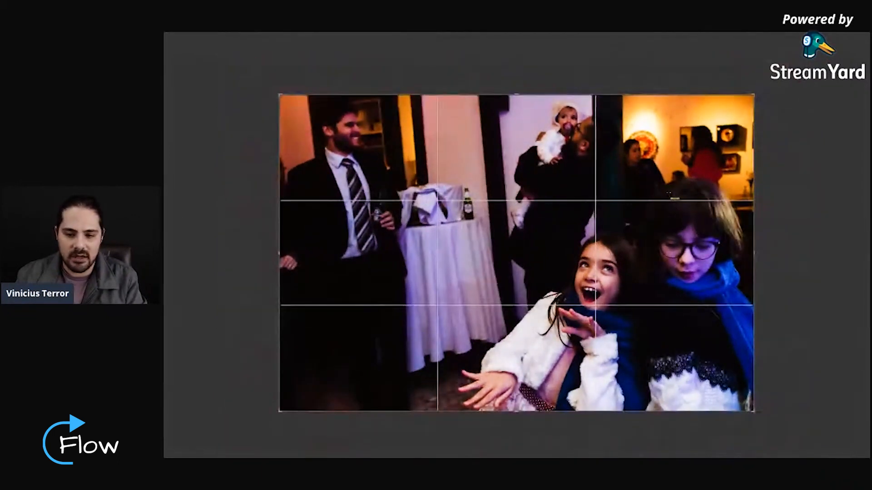
pyautogui.hotkey('ctrl', 'y')
# Try a tighter crop from the upper edge on the kissing couple photo, shifting it to exclude the man standing alone.
pyautogui.press('Right')
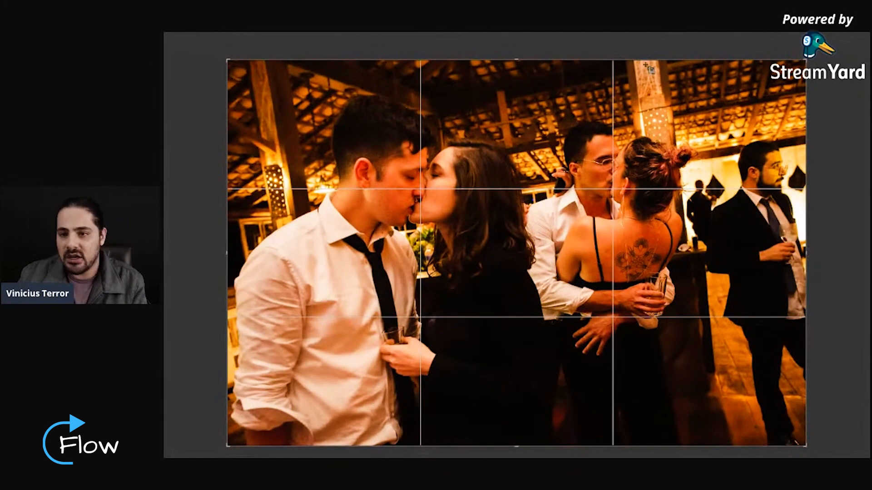
pyautogui.moveTo(643, 61); pyautogui.dragTo(643, 109)
pyautogui.moveTo(619, 165); pyautogui.dragTo(657, 228)
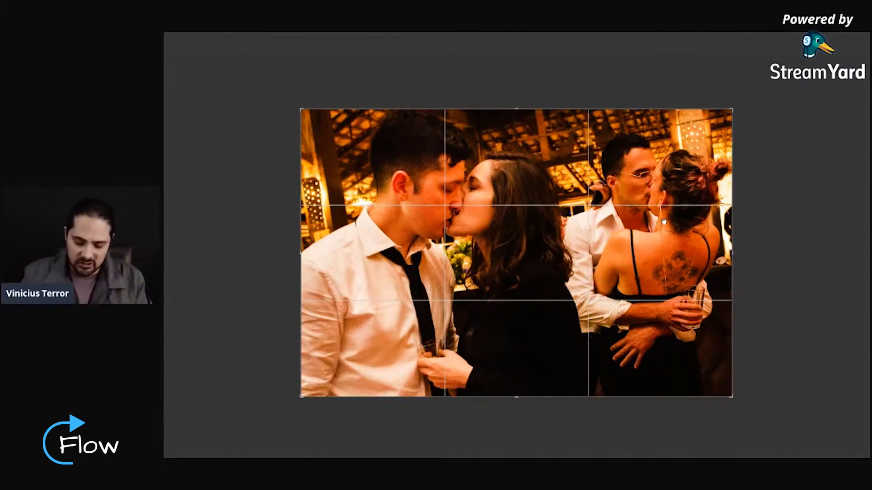
pyautogui.hotkey('ctrl', 'z')
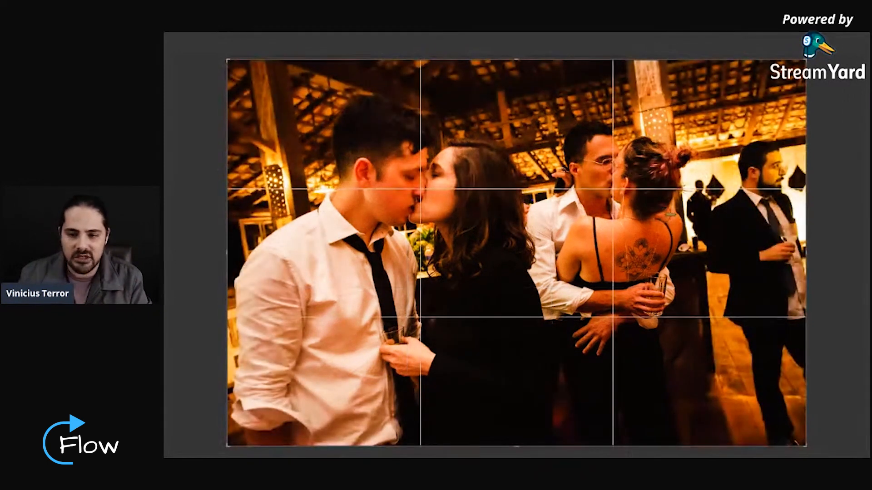
# Try cropping the groom's altar photo in from its upper edge with a slight rotation and repositioning, and reset the crop.
pyautogui.press('Right')
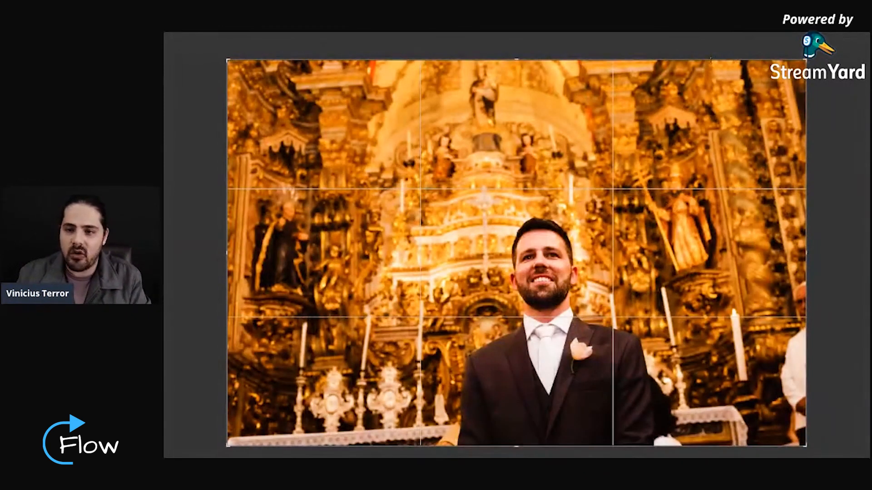
pyautogui.moveTo(711, 59); pyautogui.dragTo(710, 86)
pyautogui.moveTo(651, 186); pyautogui.dragTo(667, 218)
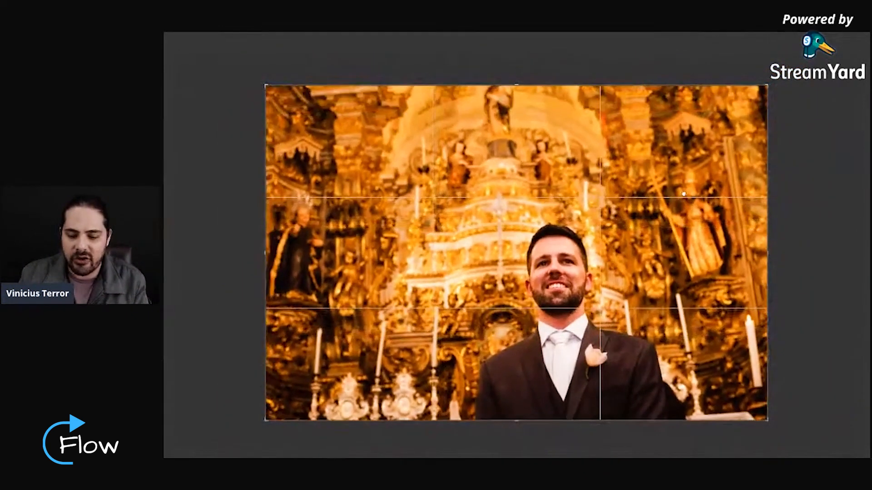
pyautogui.moveTo(790, 200); pyautogui.dragTo(790, 212)
pyautogui.moveTo(659, 200); pyautogui.dragTo(661, 220)
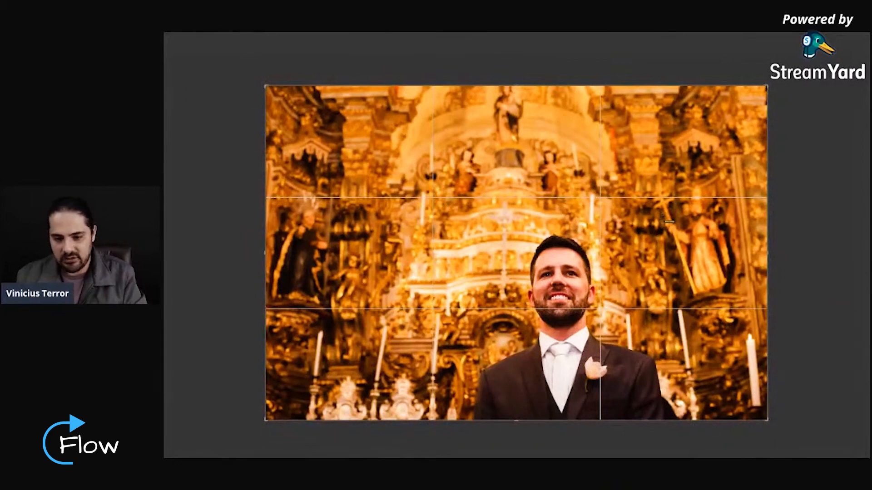
pyautogui.hotkey('ctrl', 'alt', 'r')
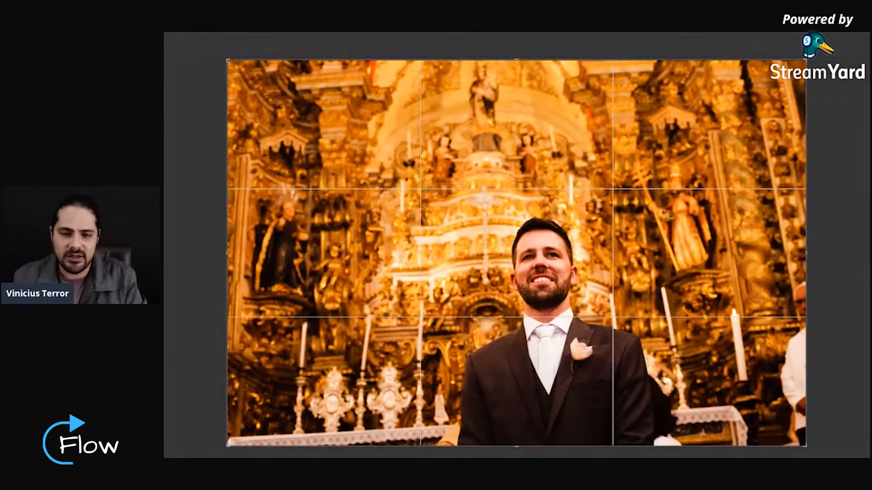
# Crop the photo of the couple seen from behind in from its upper edge, shifting it to exclude the woman in white.
pyautogui.press('Right')
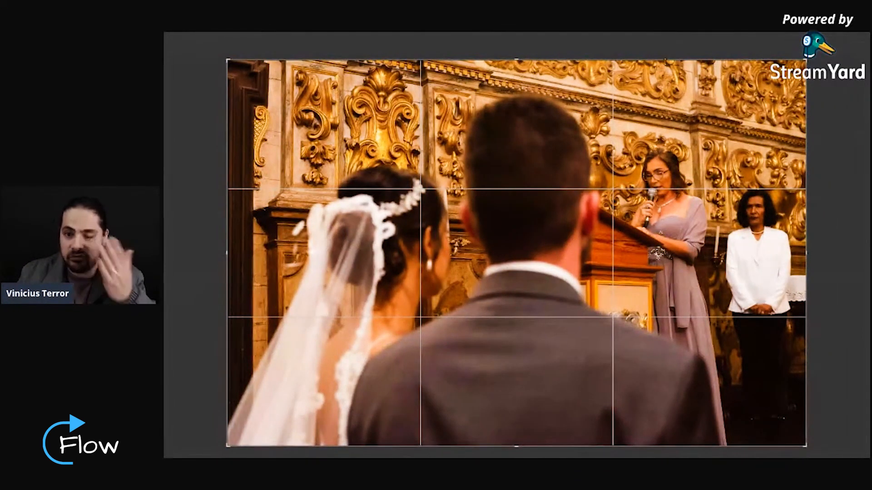
pyautogui.moveTo(666, 60); pyautogui.dragTo(664, 101)
pyautogui.moveTo(661, 142); pyautogui.dragTo(682, 180)
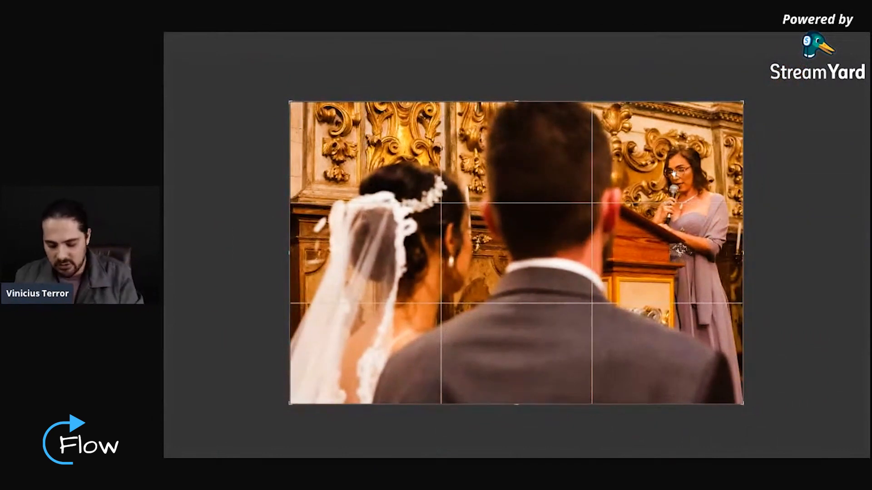
# Try cropping the red-aisle photo in from its right and upper edges with a slight rotation and repositioning, and reset the crop.
pyautogui.press('Right')
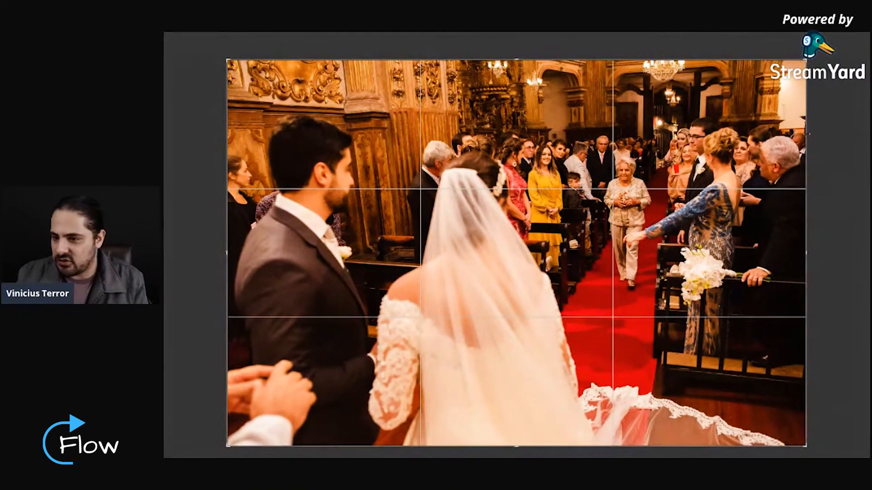
pyautogui.moveTo(806, 132); pyautogui.dragTo(765, 133)
pyautogui.moveTo(685, 165); pyautogui.dragTo(678, 193)
pyautogui.moveTo(671, 88); pyautogui.dragTo(669, 101)
pyautogui.moveTo(652, 144); pyautogui.dragTo(628, 149)
pyautogui.moveTo(769, 155); pyautogui.dragTo(768, 148)
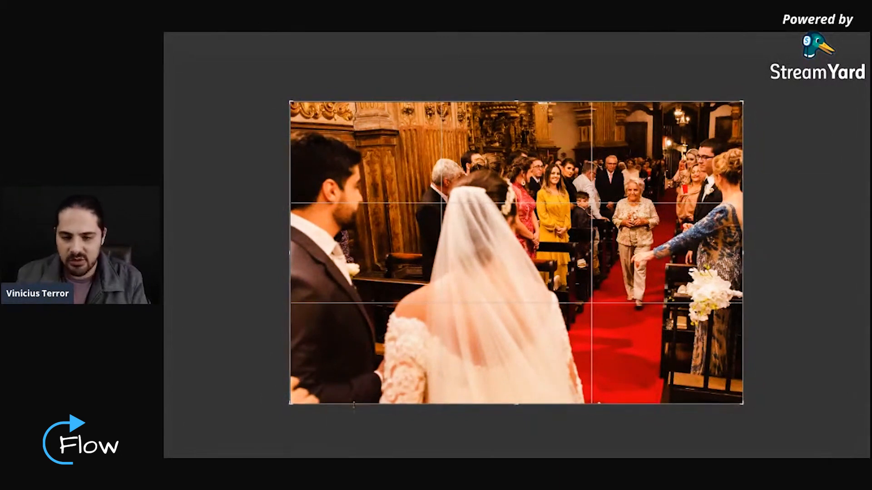
pyautogui.hotkey('ctrl', 'alt', 'r')
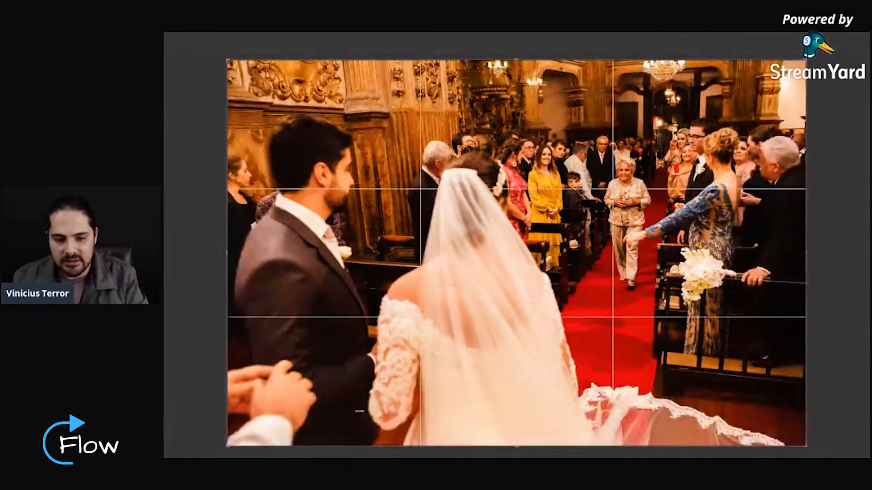
# Try cropping the newlyweds' kiss photo in from its upper edge with a slight rotation and shift, and compare it with the full framing.
pyautogui.press('Right')
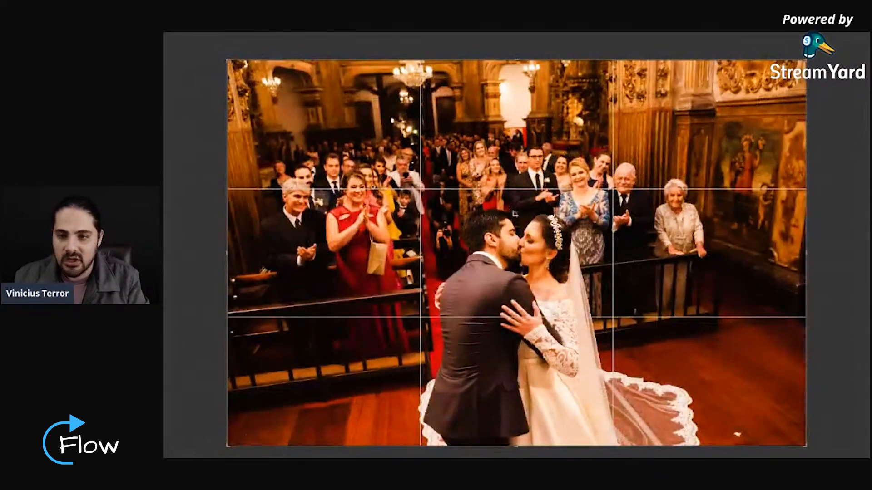
pyautogui.moveTo(622, 60); pyautogui.dragTo(624, 93)
pyautogui.moveTo(641, 165); pyautogui.dragTo(677, 209)
pyautogui.moveTo(782, 191); pyautogui.dragTo(776, 209)
pyautogui.moveTo(627, 215); pyautogui.dragTo(632, 194)
pyautogui.hotkey('ctrl', 'alt', 'r')
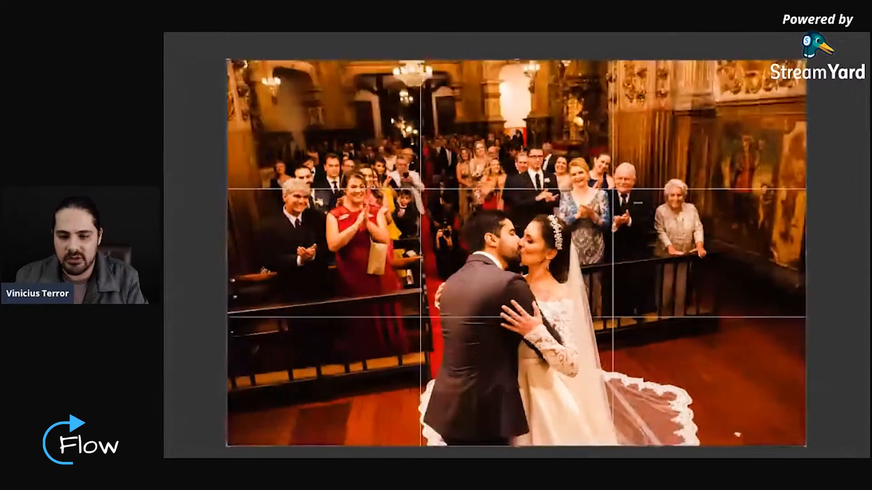
pyautogui.hotkey('ctrl', 'z')
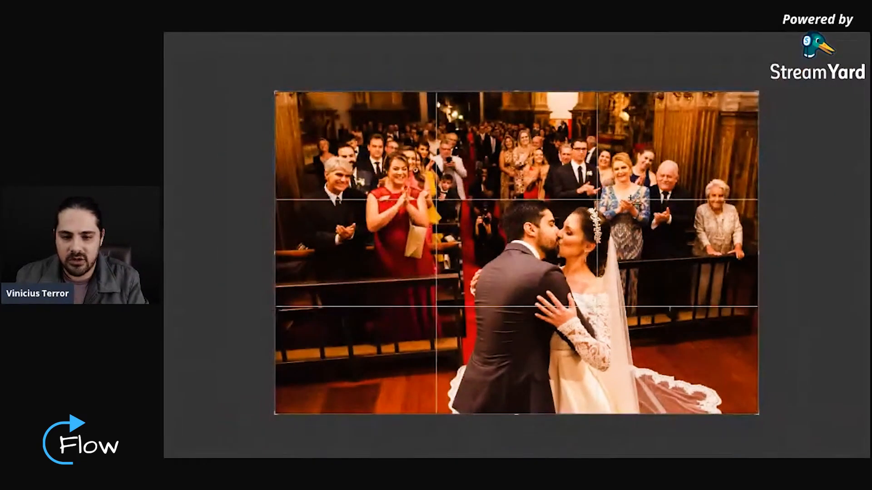
pyautogui.hotkey('ctrl', 'y')
# Advance through the next two church photos without leaving the crop tool.
pyautogui.press('Right')
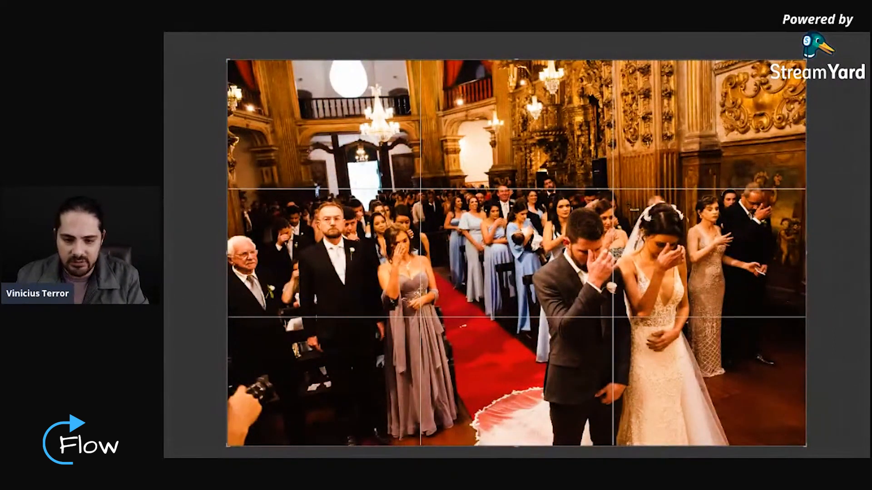
pyautogui.press('Right')
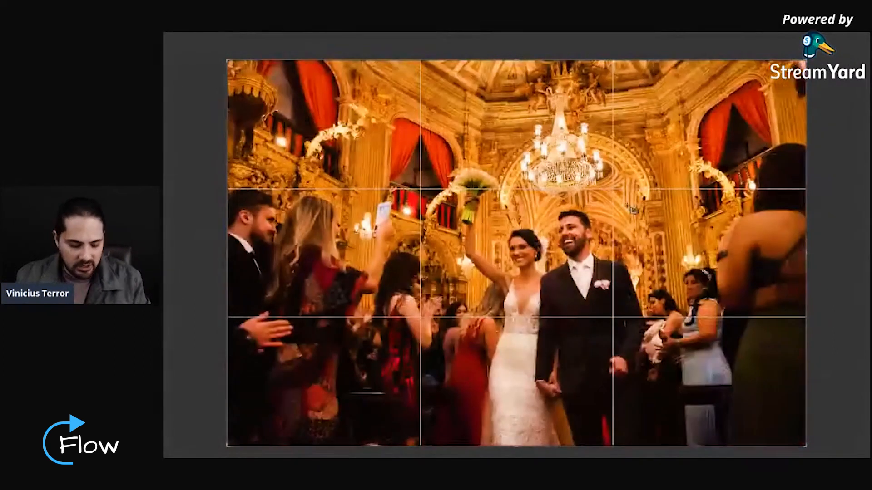
# Return to the thumbnail grid of all the photos and bring back the normal interface lighting.
pyautogui.press('g')
pyautogui.scroll(-2, 538, 302)
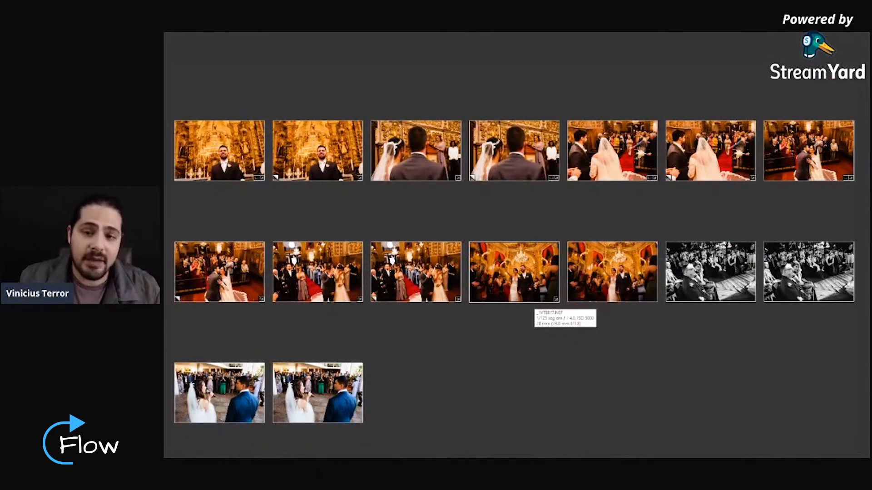
pyautogui.scroll(4, 534, 303)
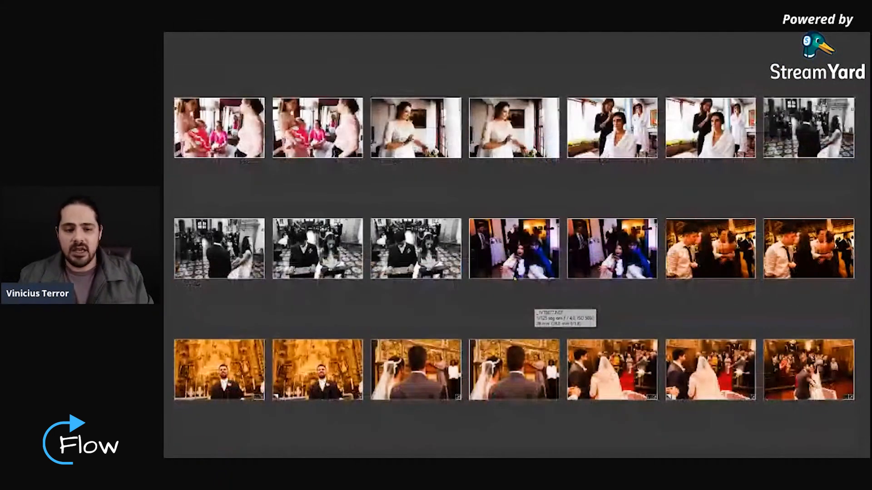
pyautogui.press('l')
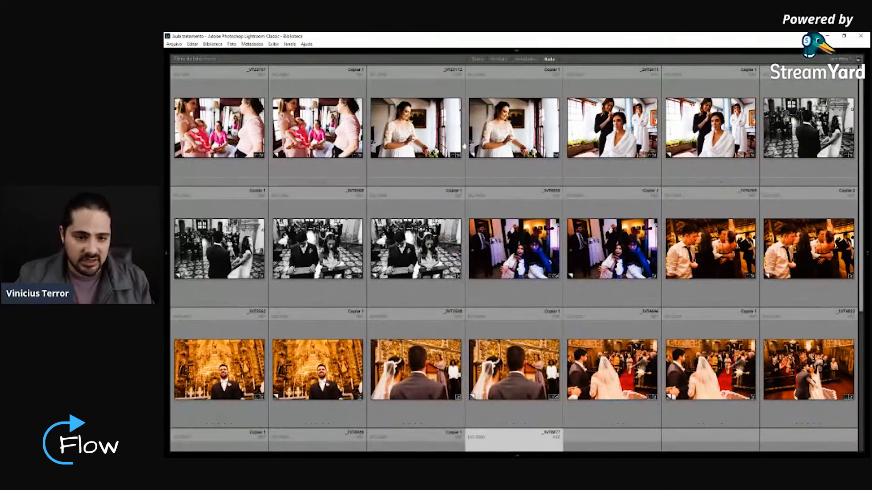
# Bring the photo of the bride by the window into the Develop module and set its exposure to about −0.20.
pyautogui.doubleClick(429, 137)
pyautogui.press('d')
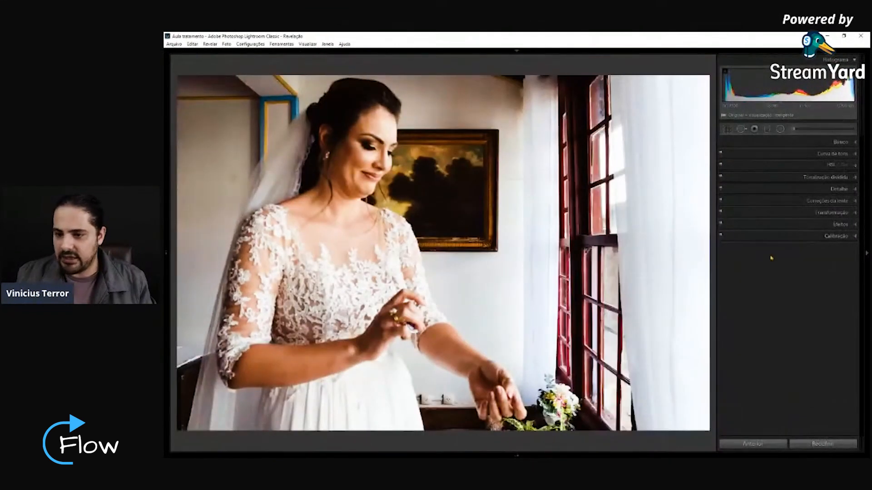
pyautogui.click(775, 145)
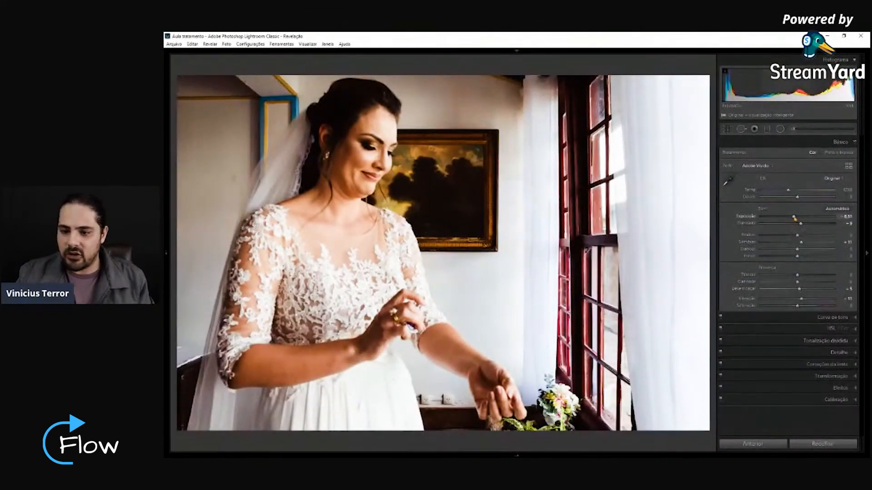
pyautogui.moveTo(793, 218)
pyautogui.mouseDown()
pyautogui.moveTo(813, 218)
pyautogui.moveTo(795, 219)
pyautogui.mouseUp()
# Inspect the bride photo's crop frame, with and without the surrounding interface, and return to the thumbnail grid.
pyautogui.click(727, 129)
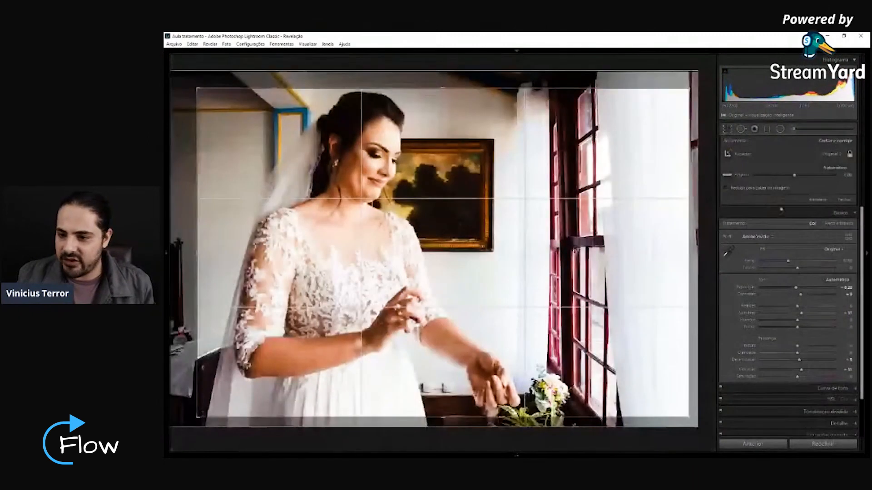
pyautogui.click(727, 129)
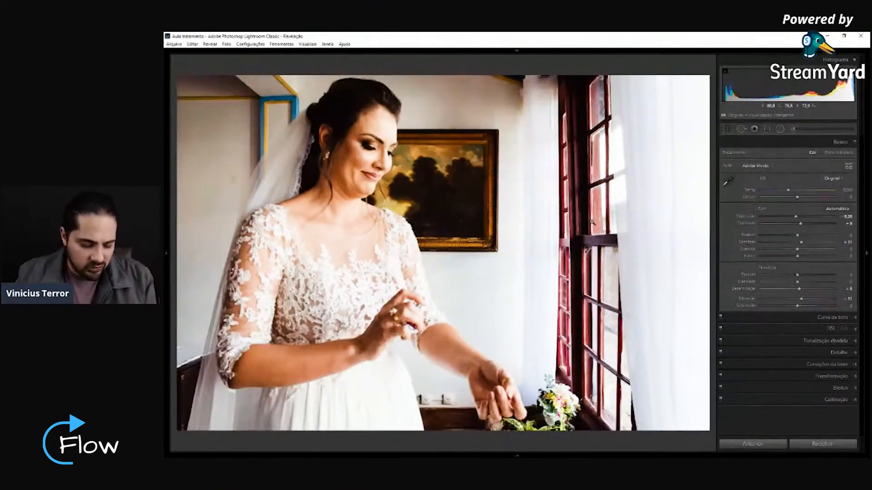
pyautogui.press('r')
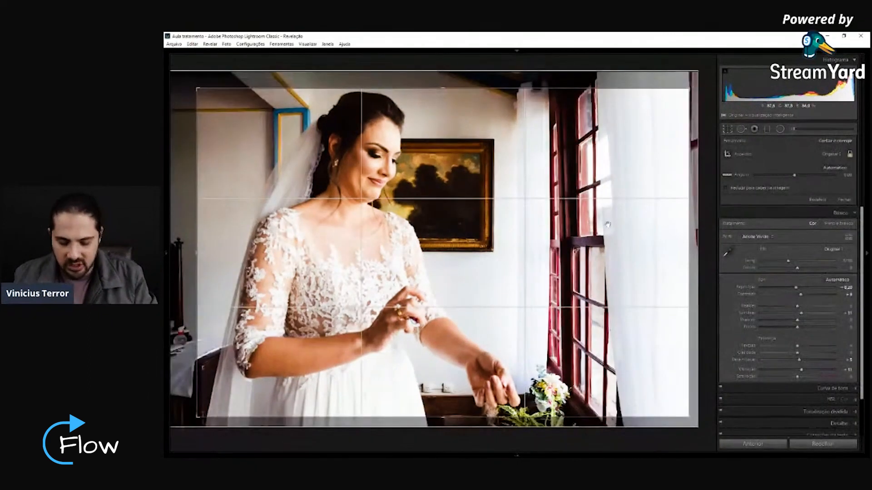
pyautogui.hotkey('ctrl', 'shift', 'f')
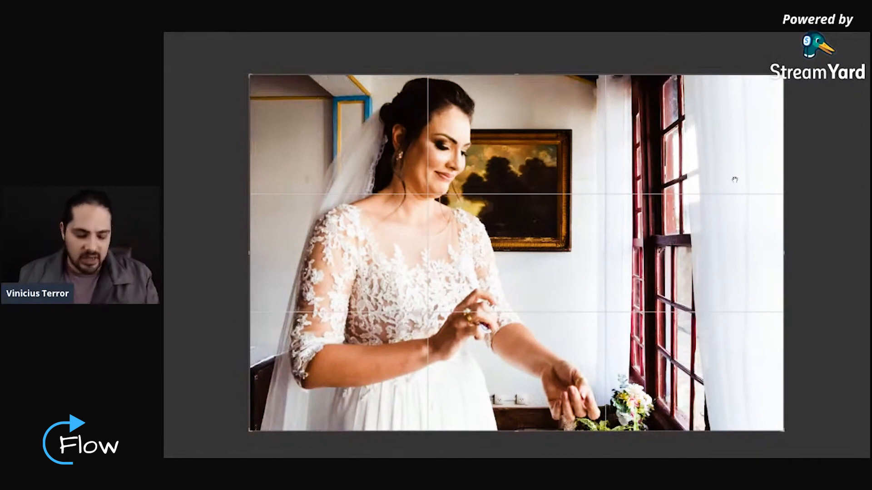
pyautogui.press('g')
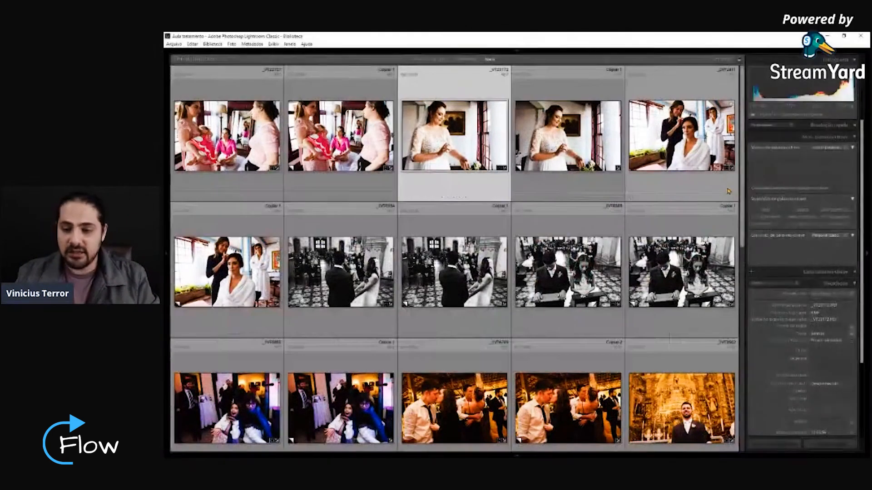
# View the bride photo enlarged, compare its two differently framed versions, and return to the grid.
pyautogui.moveTo(166, 253)
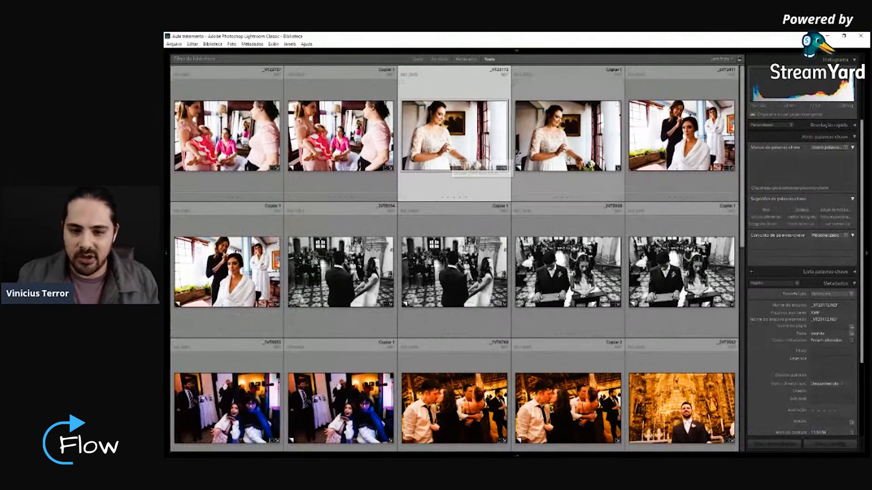
pyautogui.doubleClick(454, 163)
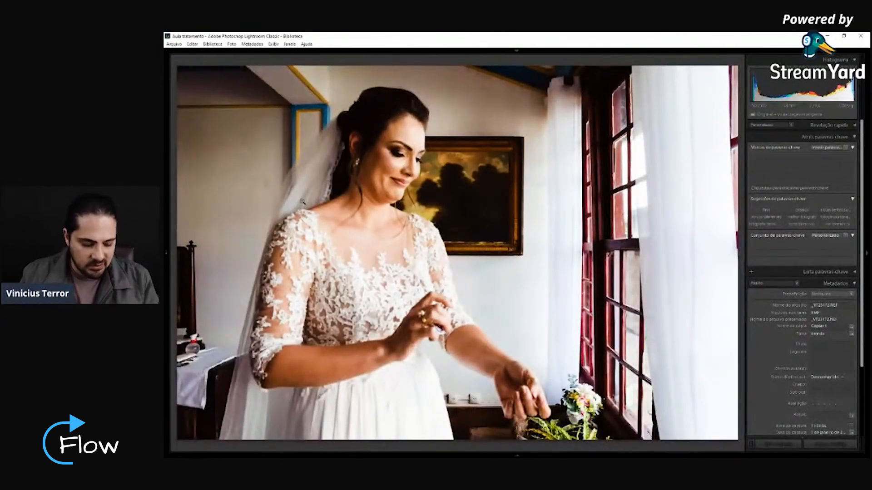
pyautogui.moveTo(167, 268)
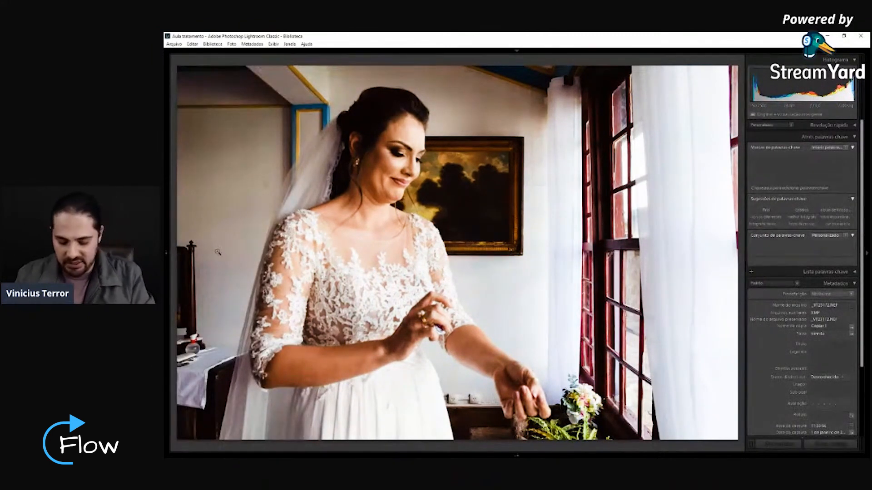
pyautogui.press('Right')
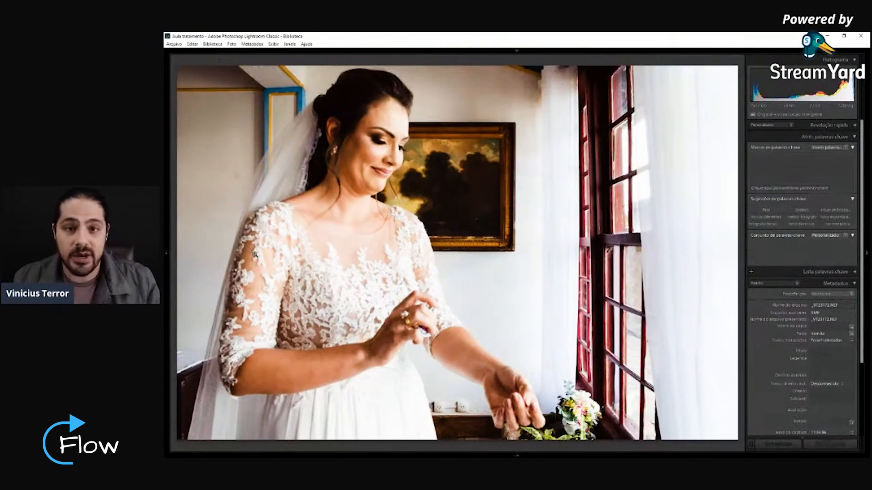
pyautogui.press('g')
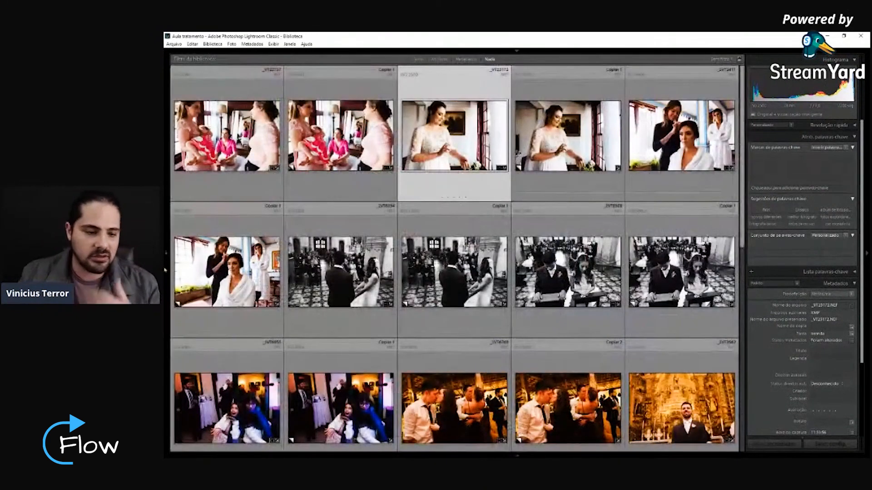
# Open the "Seleção para aula" collection and look through its photos.
pyautogui.click(222, 295)
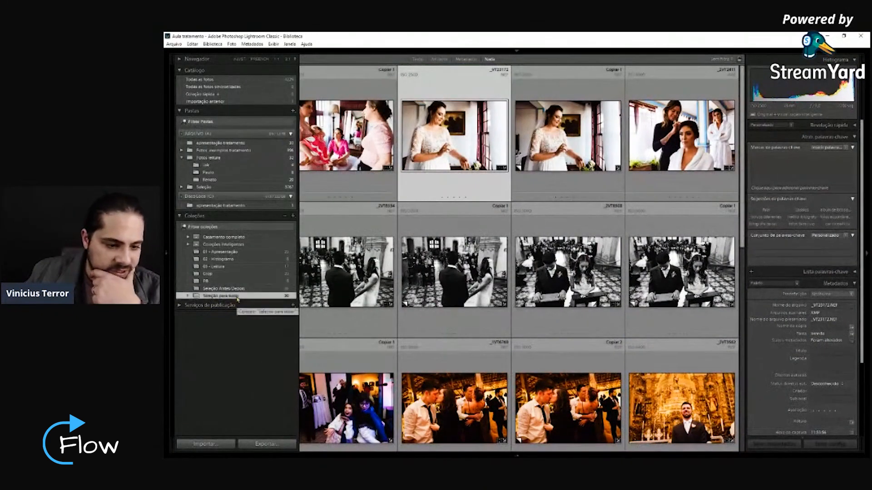
pyautogui.scroll(-2, 632, 284)
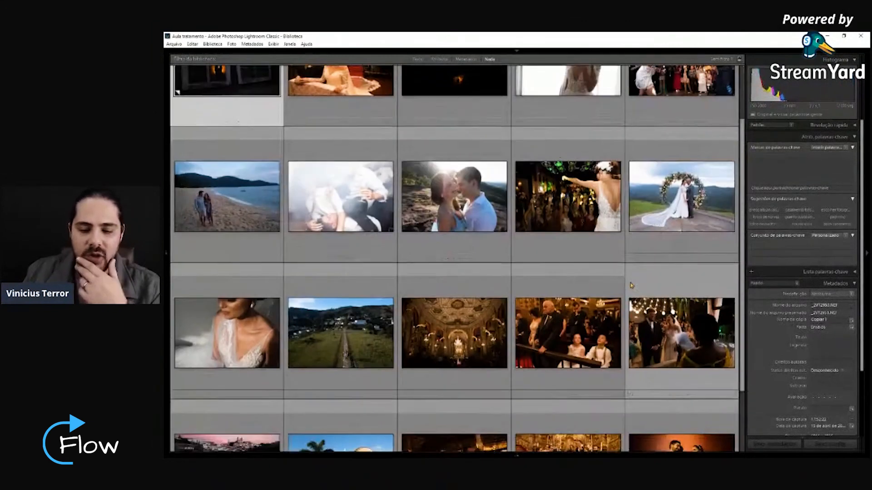
pyautogui.scroll(2, 632, 286)
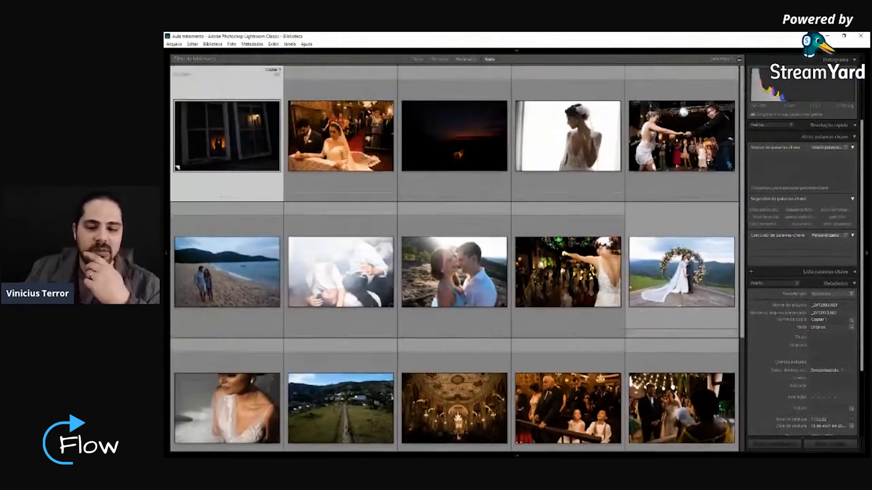
pyautogui.scroll(-4, 629, 293)
pyautogui.scroll(4, 628, 299)
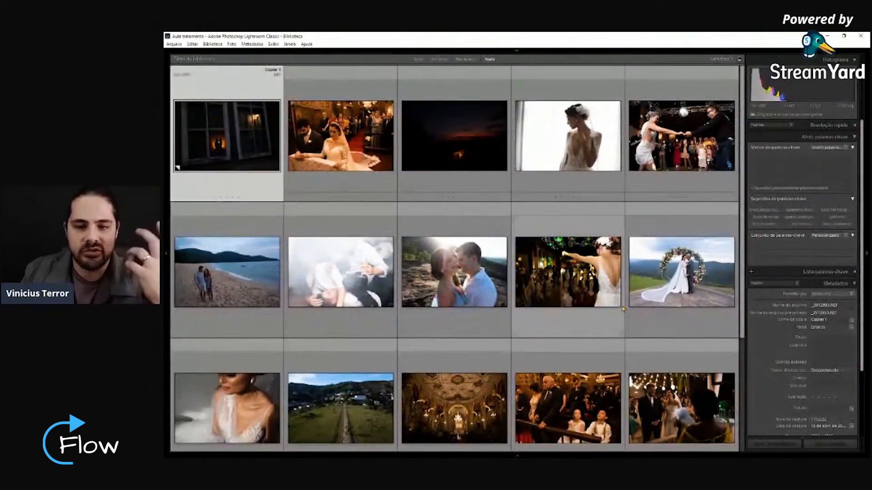
pyautogui.scroll(-4, 622, 311)
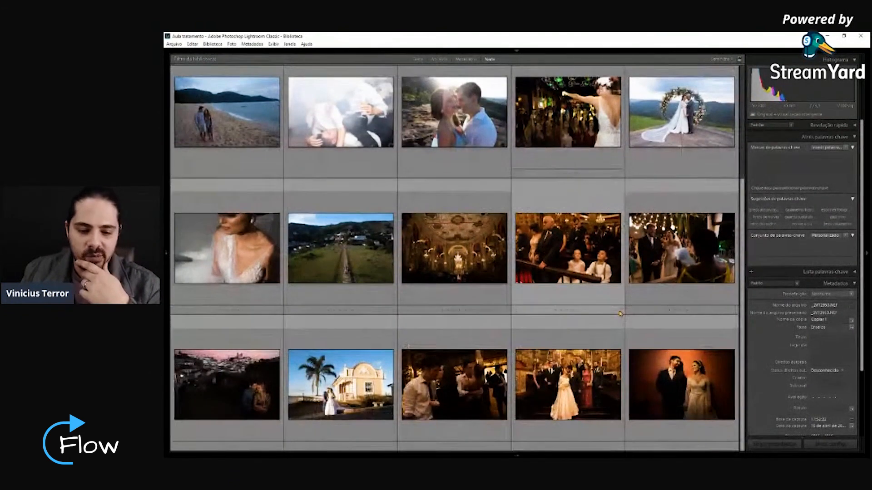
pyautogui.scroll(4, 620, 313)
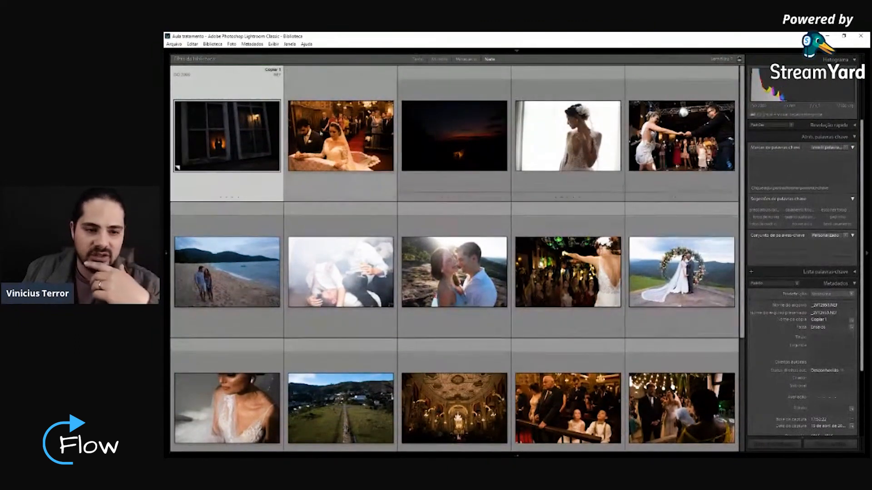
pyautogui.scroll(-4, 705, 273)
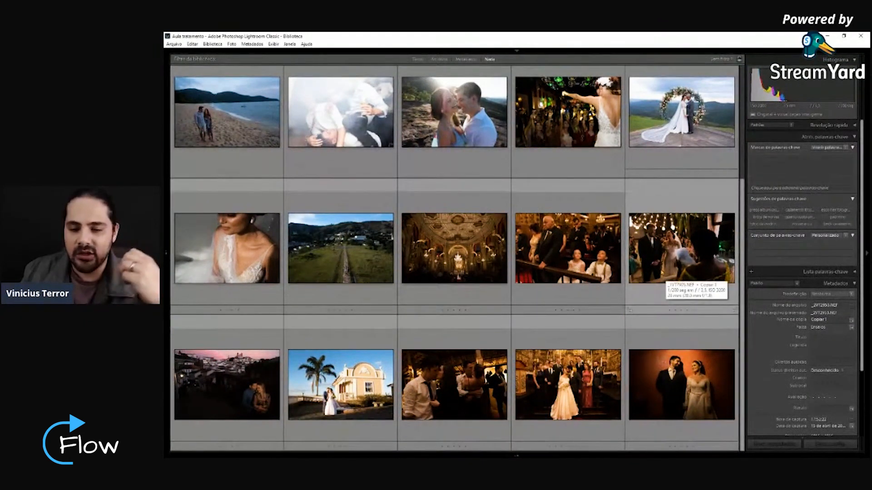
pyautogui.scroll(3, 661, 273)
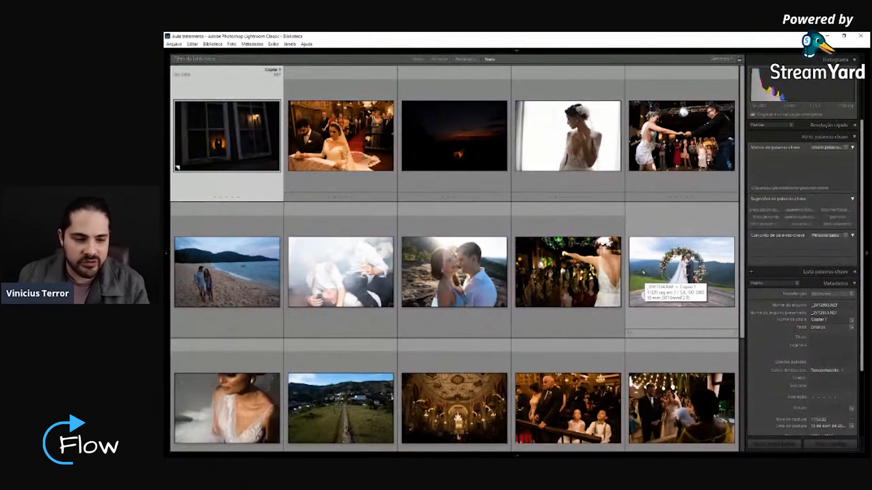
pyautogui.scroll(-1, 637, 275)
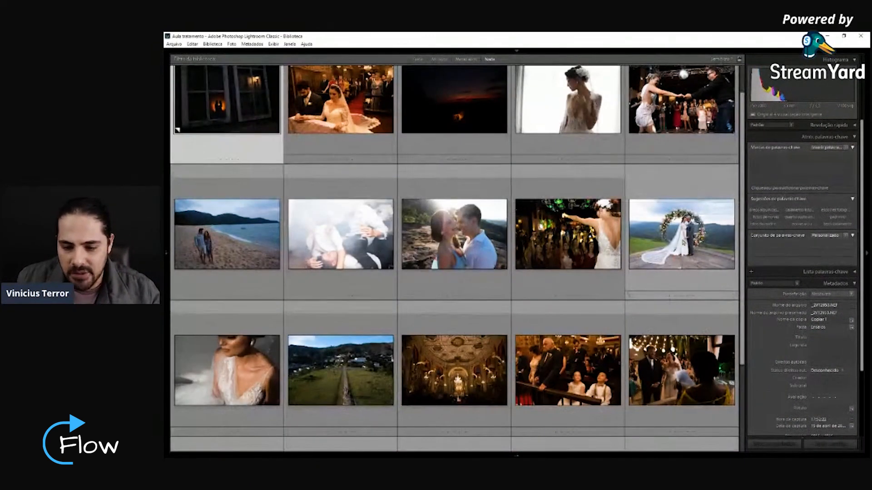
pyautogui.scroll(-1, 680, 244)
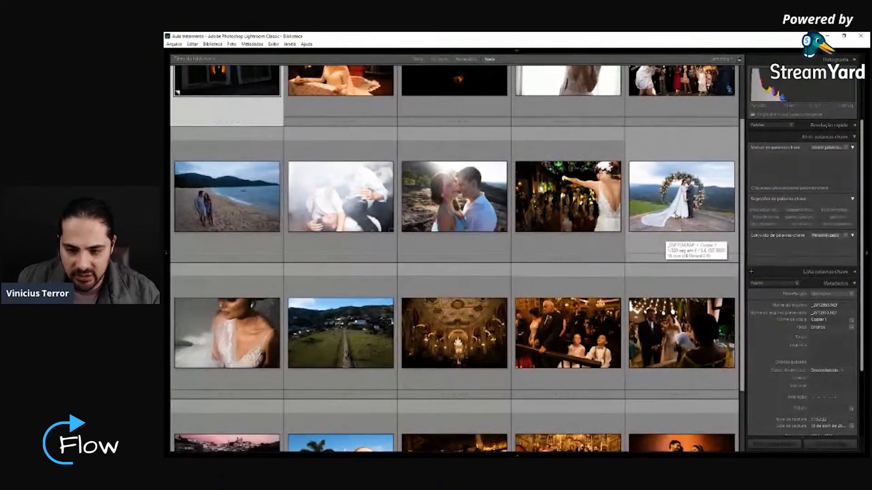
# Try darkening the flower-arch couple photo by lowering exposure to about −2, reset the exposure, and return to the grid.
pyautogui.click(664, 229)
pyautogui.press('d')
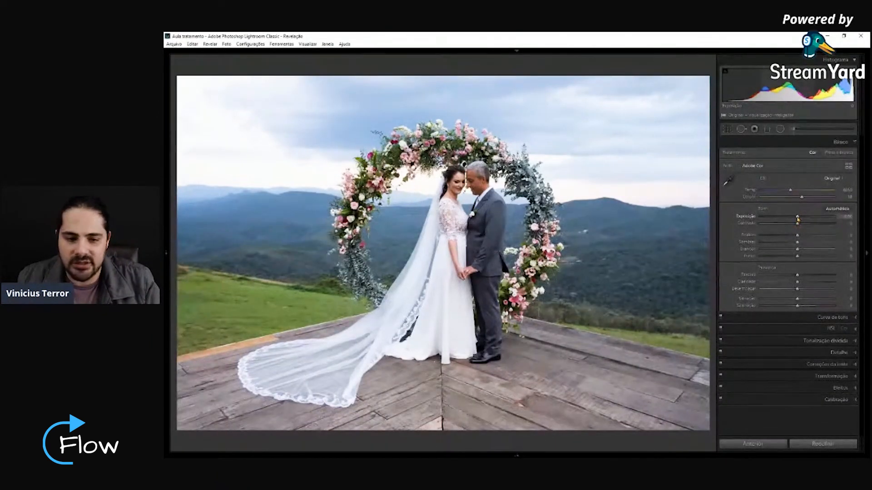
pyautogui.moveTo(798, 220); pyautogui.dragTo(796, 221)
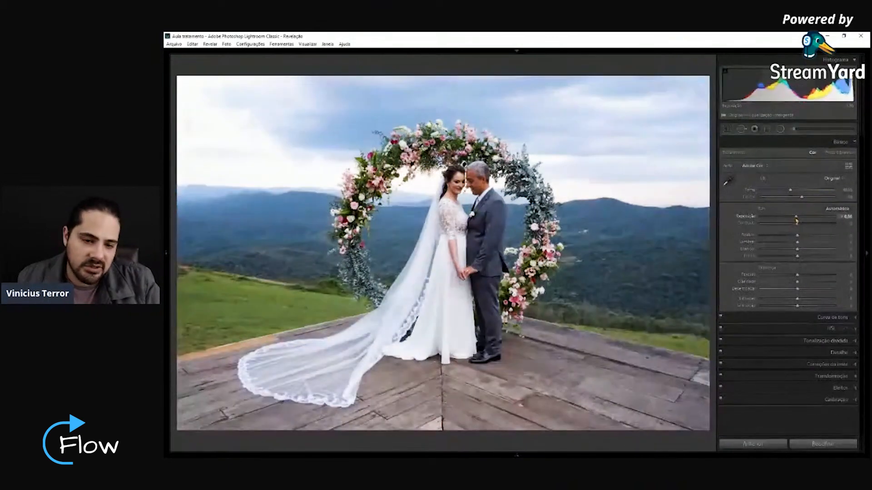
pyautogui.doubleClick(796, 221)
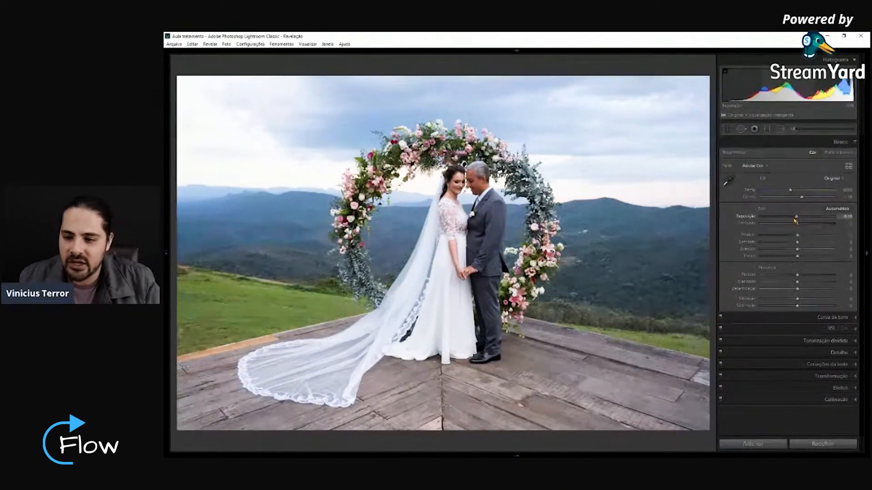
pyautogui.moveTo(796, 219); pyautogui.dragTo(781, 219)
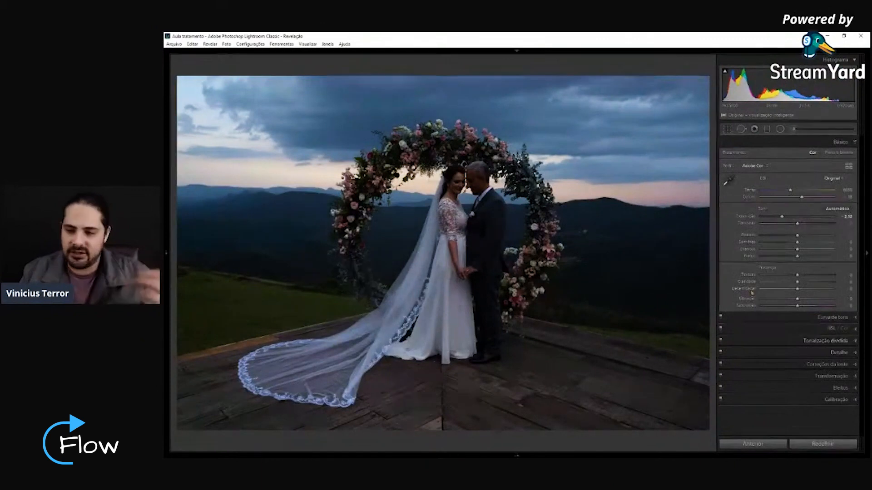
pyautogui.moveTo(782, 219); pyautogui.dragTo(798, 219)
pyautogui.doubleClick(798, 218)
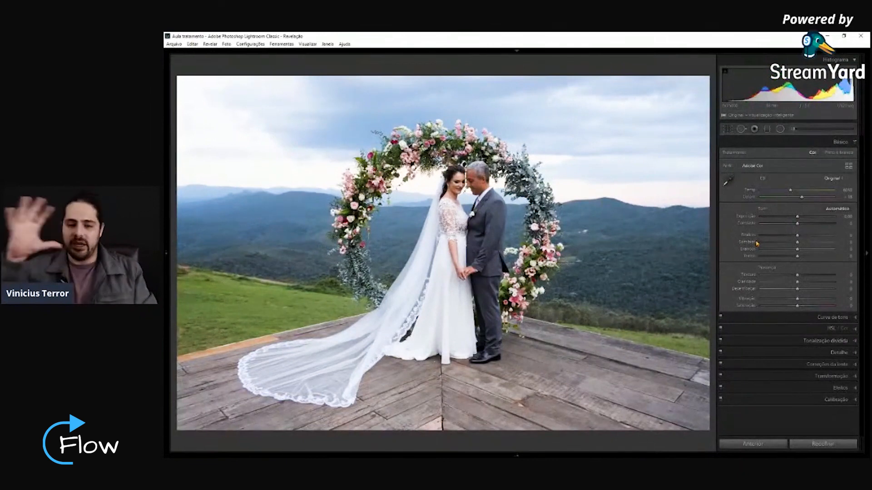
pyautogui.press('g')
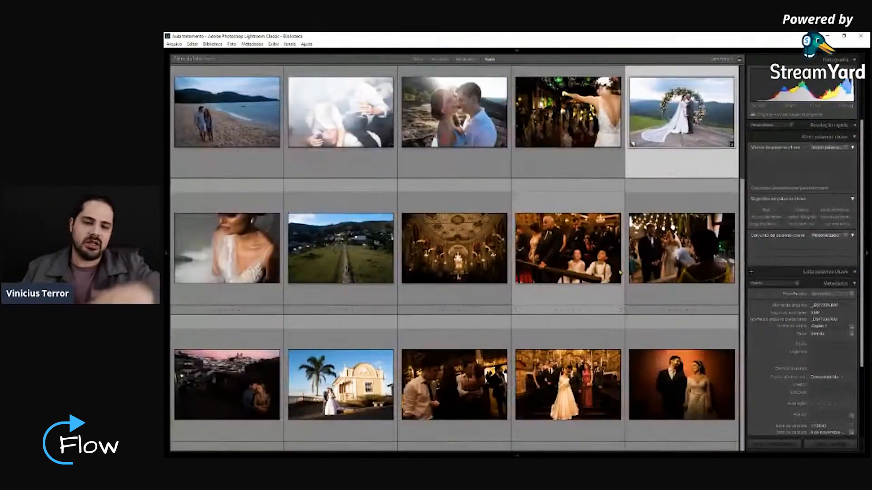
# View the night ceremony photo with the laughing couple and string lights enlarged, and return to the grid.
pyautogui.scroll(4, 620, 273)
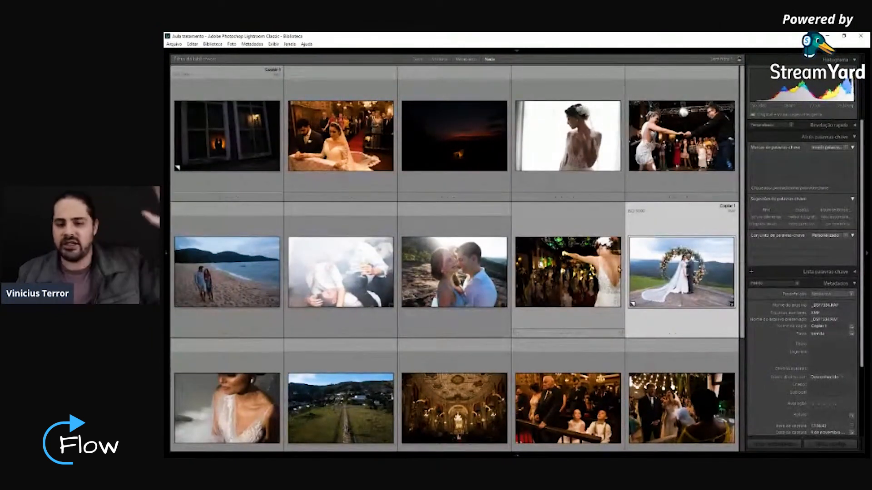
pyautogui.scroll(-3, 619, 272)
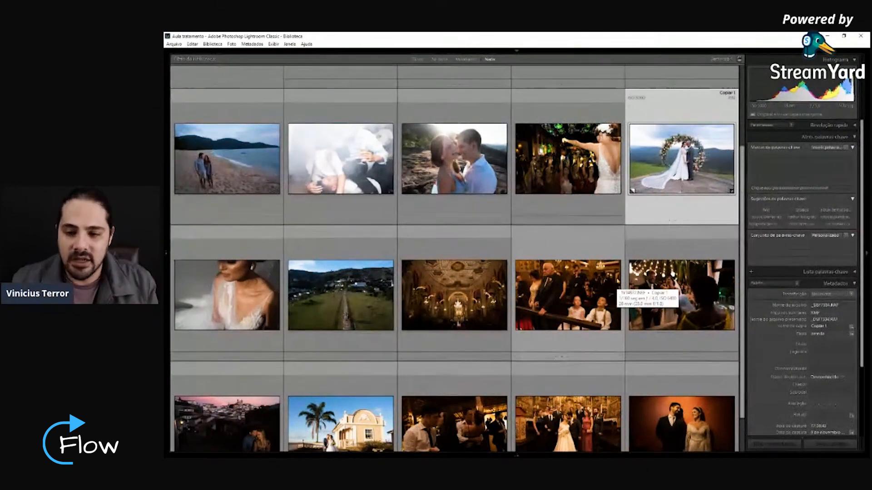
pyautogui.scroll(1, 616, 270)
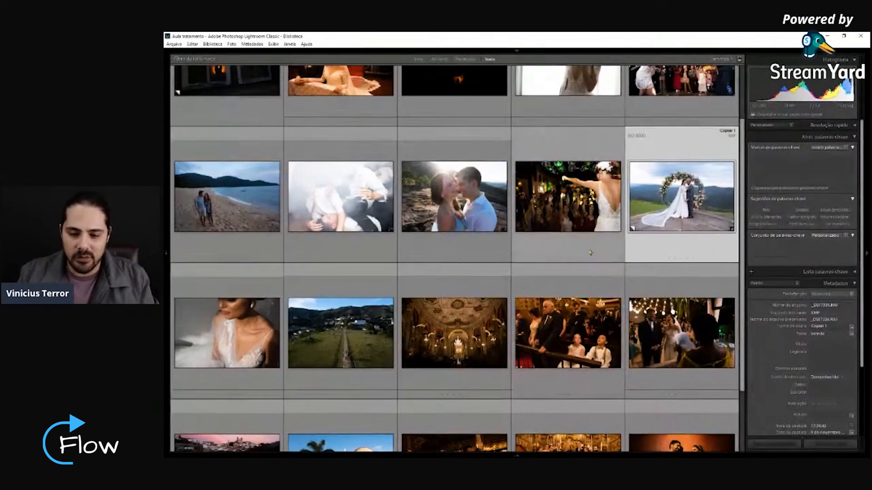
pyautogui.press('Down')
pyautogui.doubleClick(640, 312)
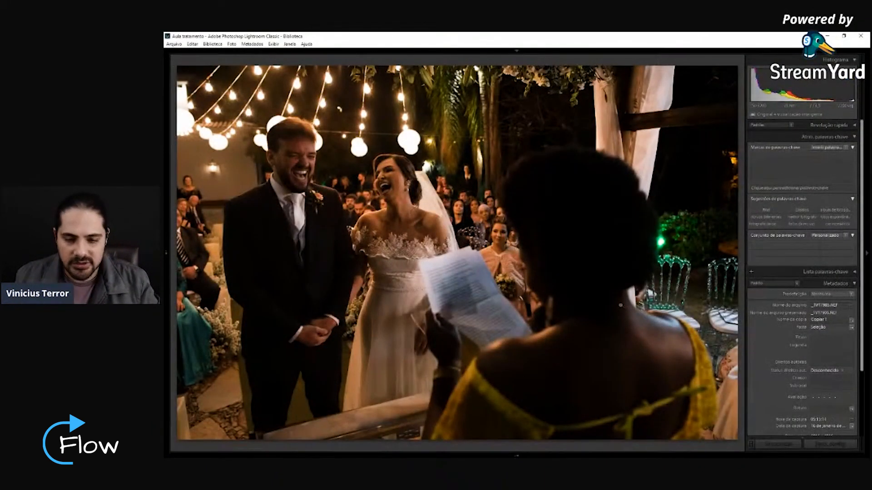
pyautogui.press('g')
# View the backlit couple on the rocks enlarged, return to the grid, and enlarge the flower-arch couple photo.
pyautogui.scroll(2, 394, 194)
pyautogui.scroll(-5, 394, 195)
pyautogui.scroll(2, 321, 300)
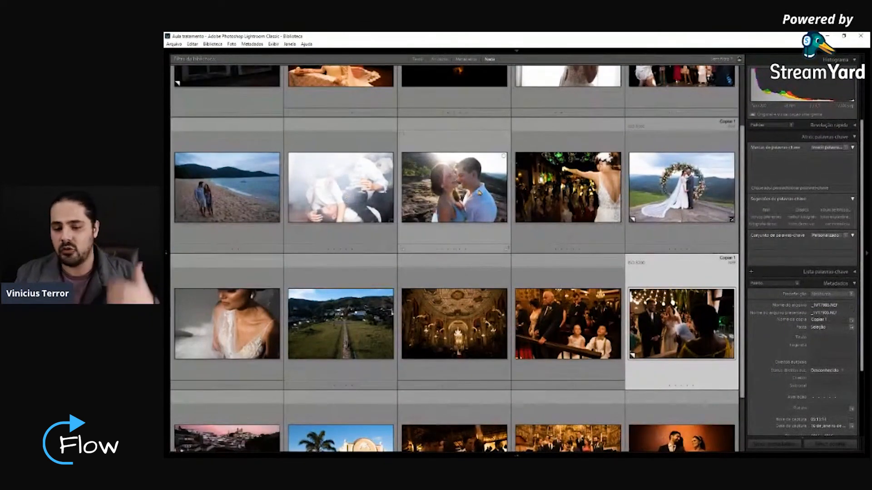
pyautogui.doubleClick(479, 194)
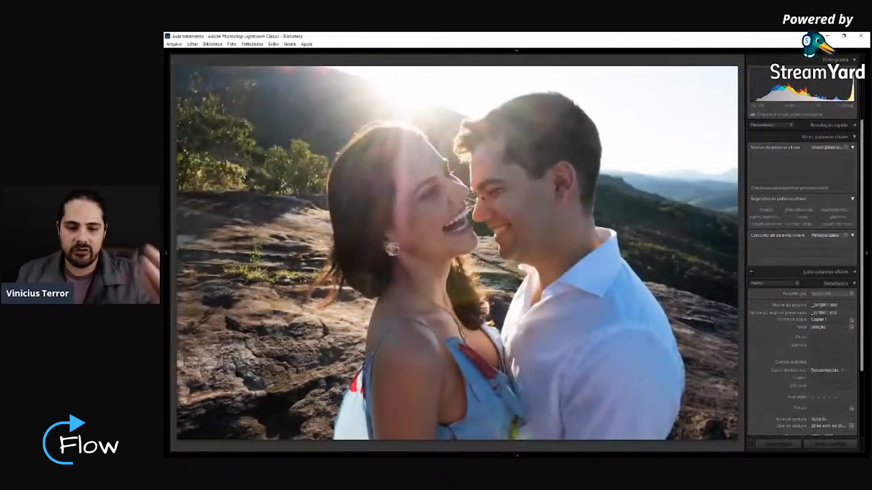
pyautogui.doubleClick(483, 203)
pyautogui.doubleClick(680, 194)
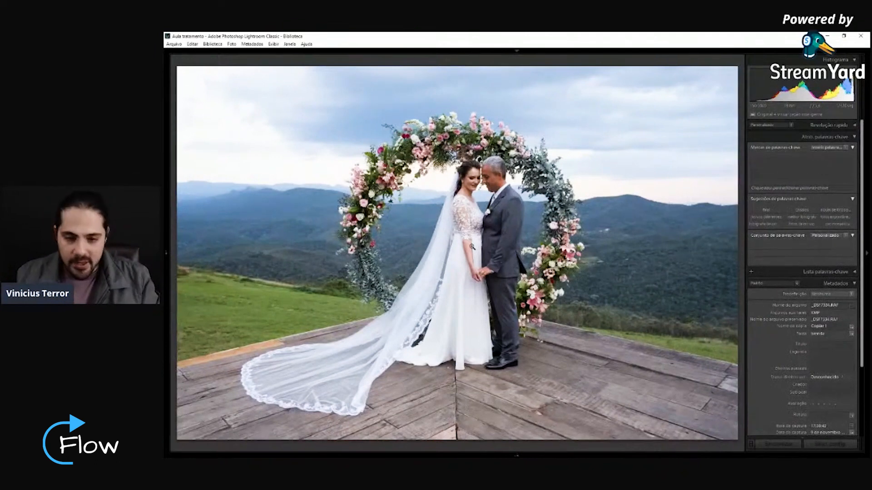
# Open the flower-arch couple photo for developing and set its profile to Câmera CLASSIC CHROME.
pyautogui.press('d')
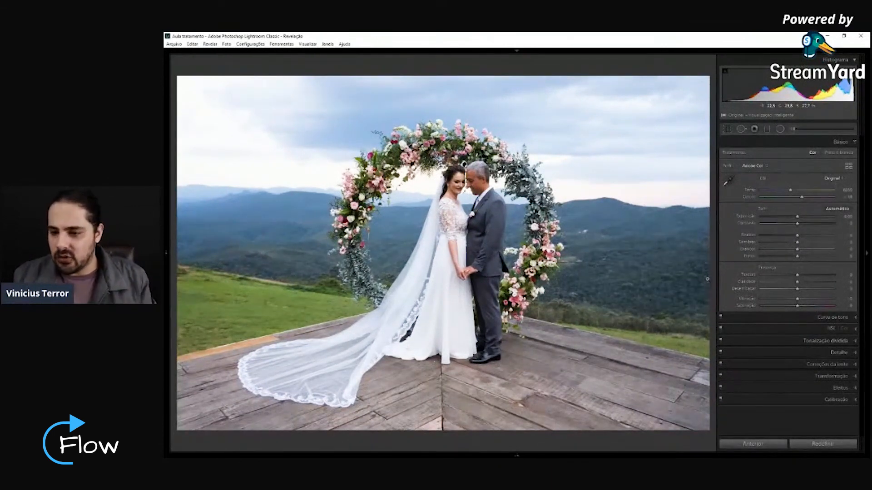
pyautogui.click(762, 168)
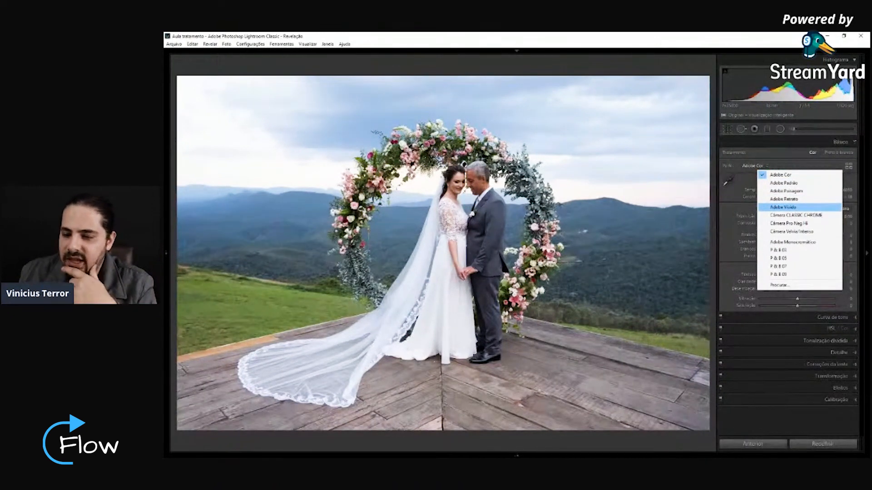
pyautogui.click(776, 160)
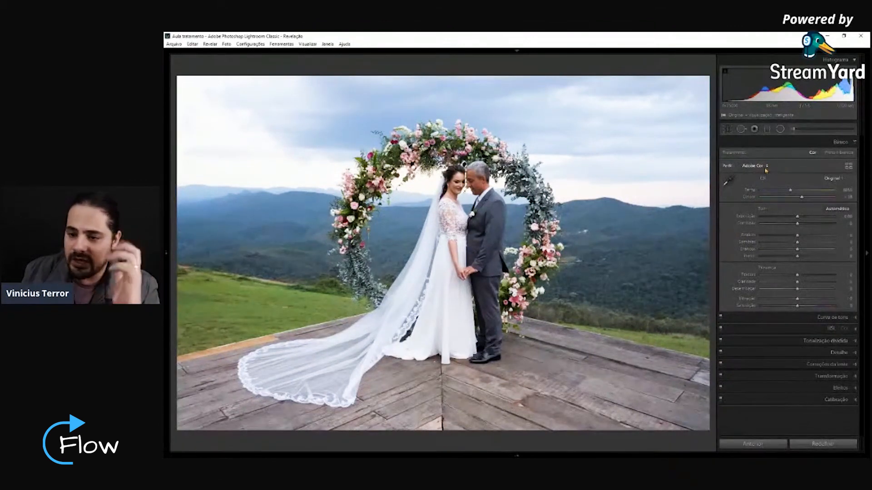
pyautogui.click(765, 167)
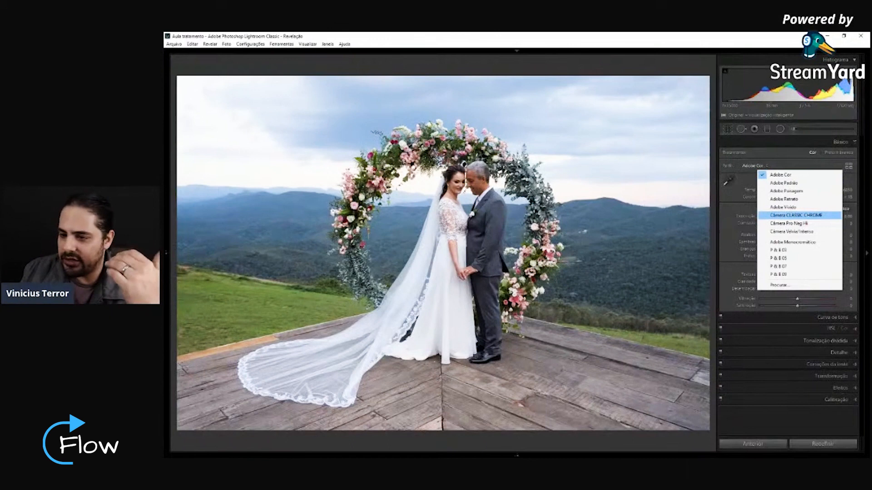
pyautogui.click(796, 215)
# Try the Câmera Pro Neg Hi and Câmera Velvia/Intenso profiles on the photo, and return to Câmera CLASSIC CHROME.
pyautogui.click(784, 166)
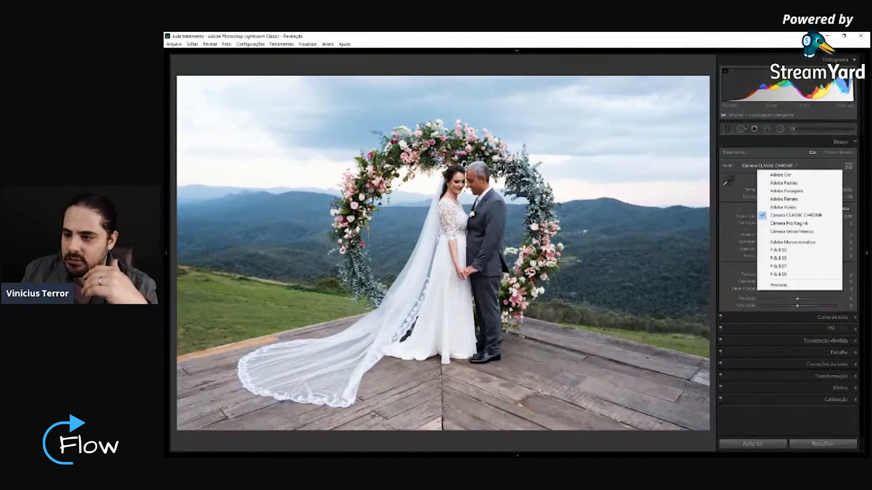
pyautogui.click(789, 224)
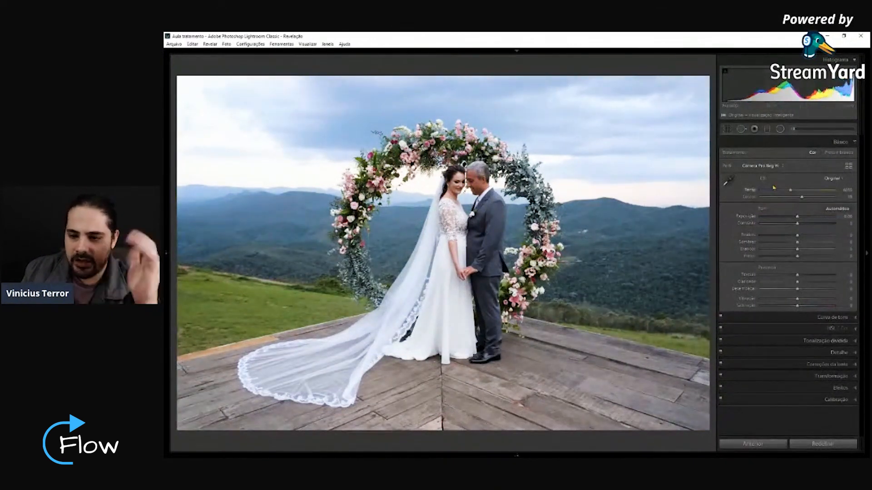
pyautogui.click(756, 166)
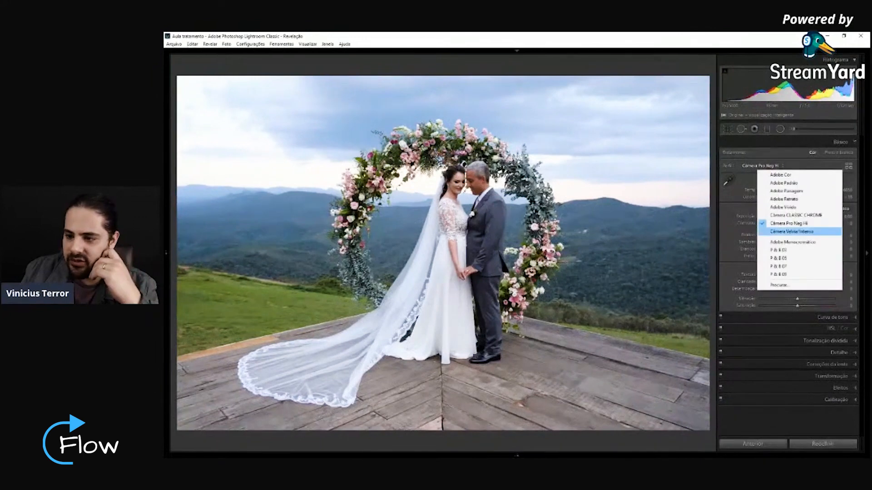
pyautogui.click(792, 232)
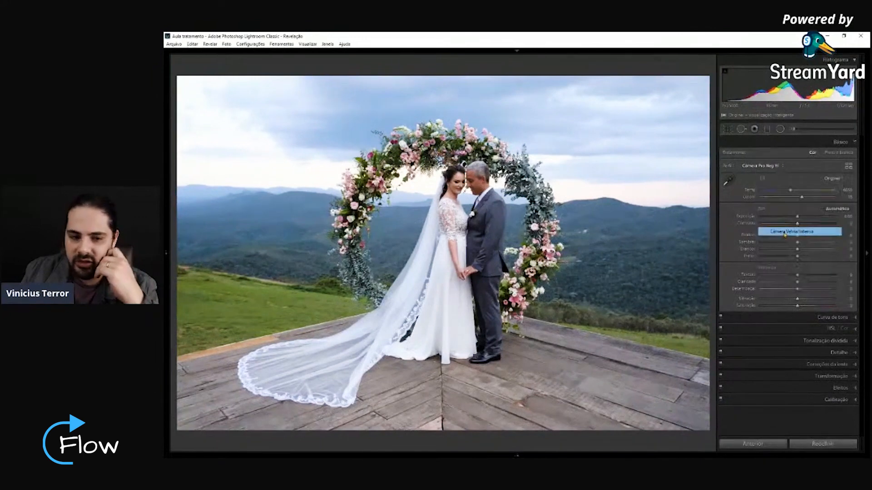
pyautogui.click(776, 169)
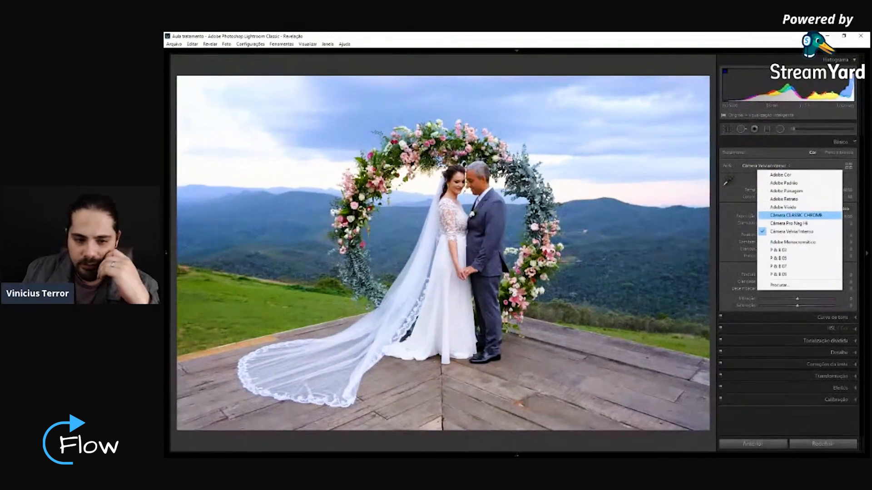
pyautogui.click(793, 215)
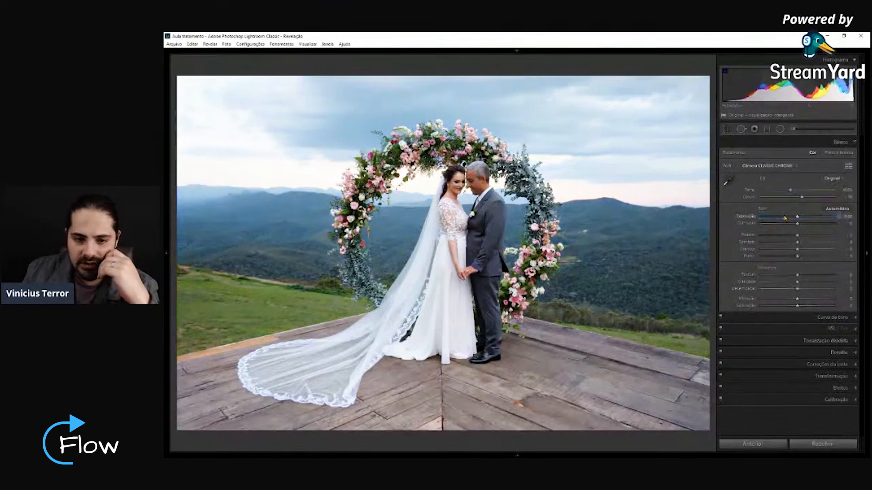
# Compare Câmera Velvia/Intenso with Câmera CLASSIC CHROME by switching between them twice, ending on CLASSIC CHROME.
pyautogui.click(777, 169)
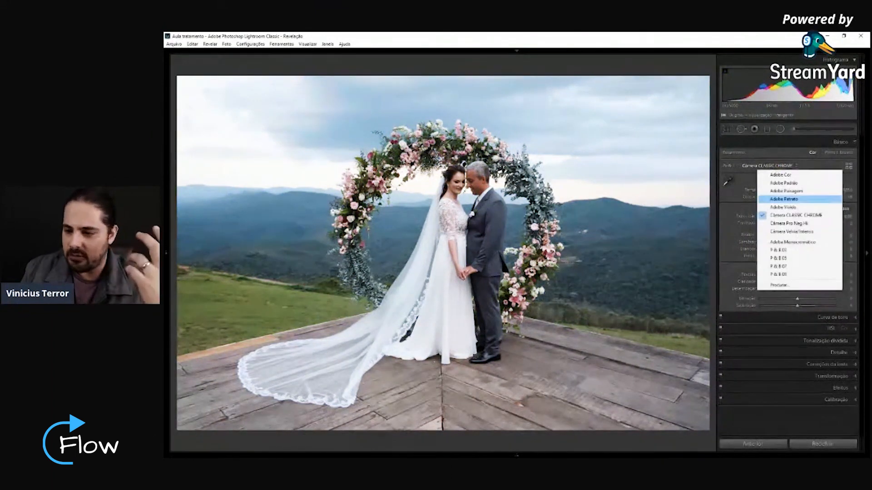
pyautogui.click(788, 231)
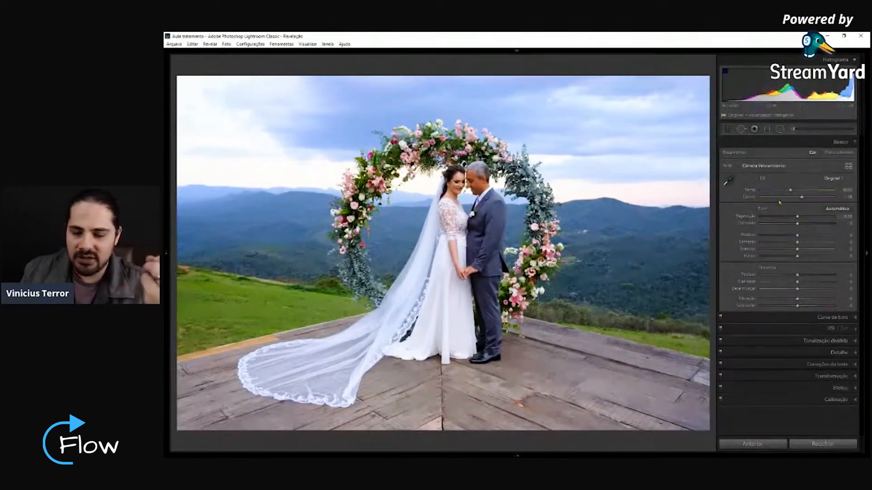
pyautogui.click(772, 165)
pyautogui.click(789, 216)
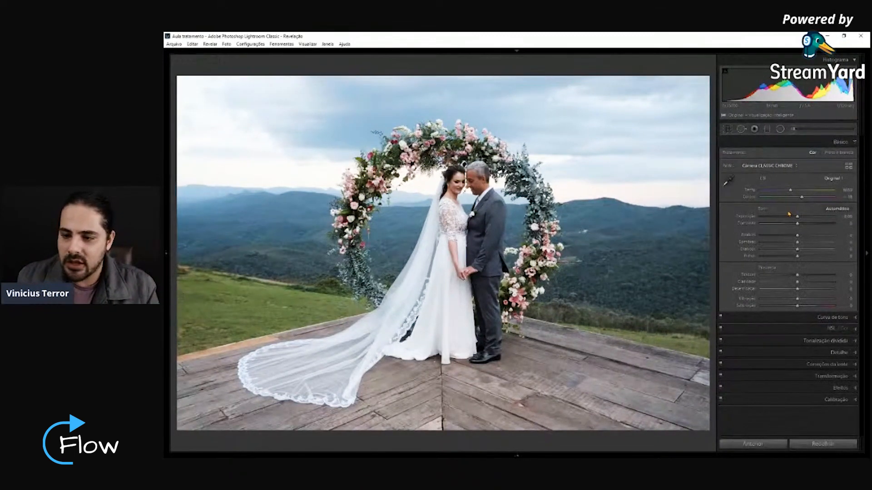
pyautogui.click(782, 167)
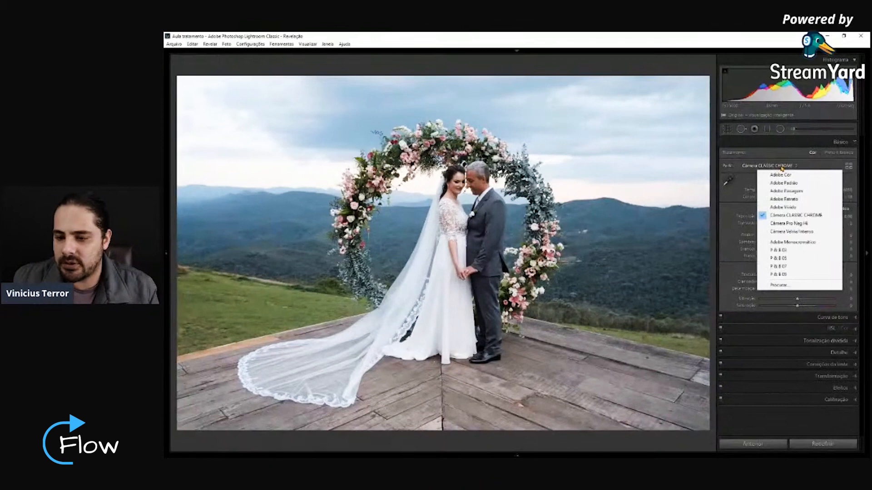
pyautogui.click(778, 233)
pyautogui.click(768, 168)
pyautogui.click(776, 214)
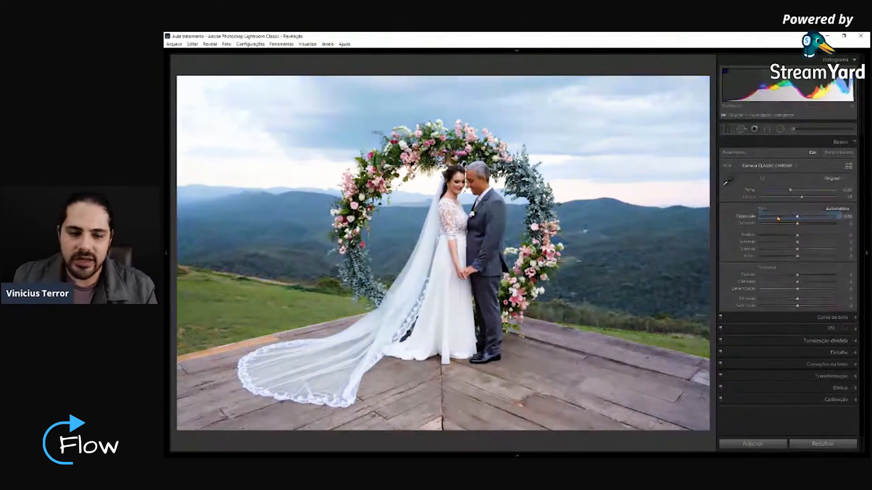
# Open the profile browser and collapse the Antigo, Artístico, Moderno and P & B groups.
pyautogui.click(766, 169)
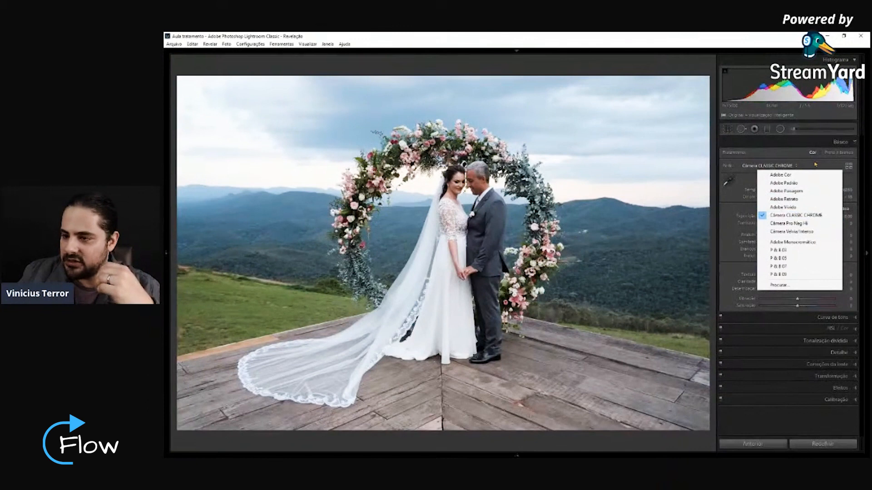
pyautogui.click(832, 170)
pyautogui.click(848, 166)
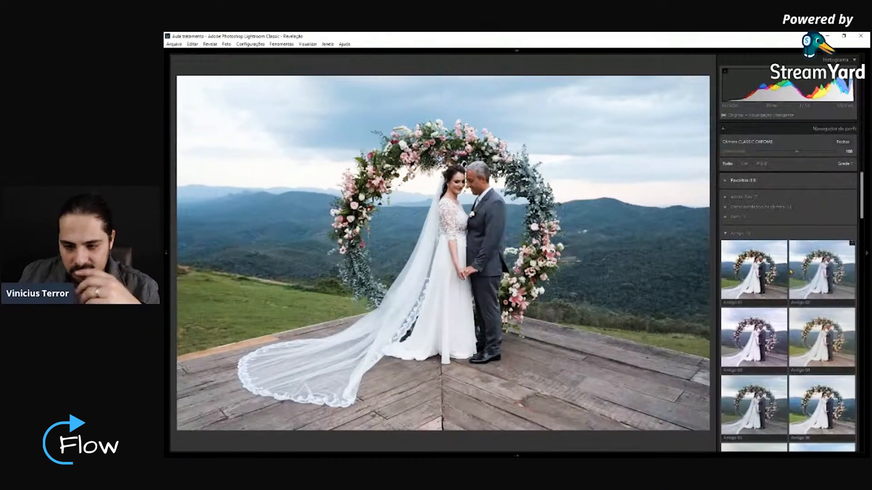
pyautogui.click(754, 272)
pyautogui.click(726, 235)
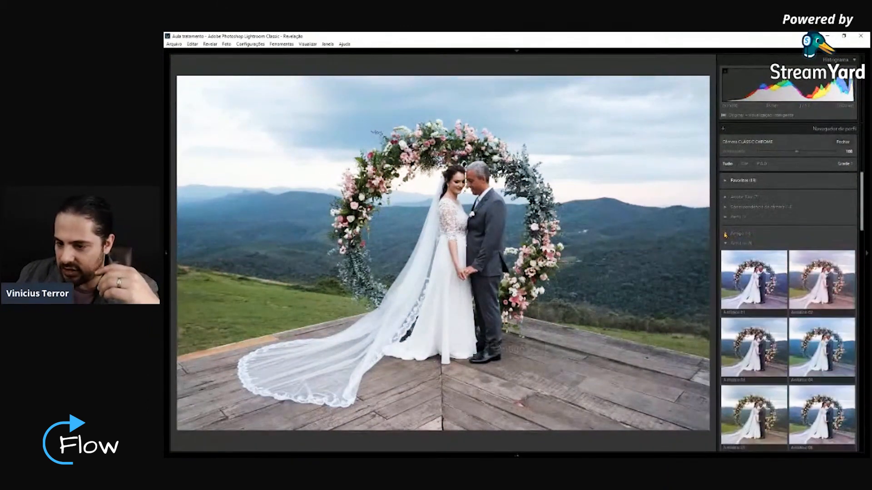
pyautogui.click(725, 244)
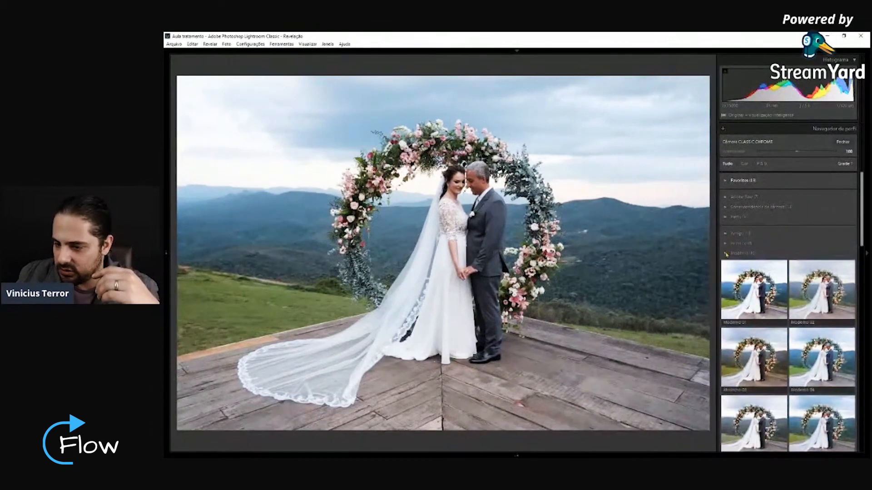
pyautogui.click(725, 253)
pyautogui.click(725, 263)
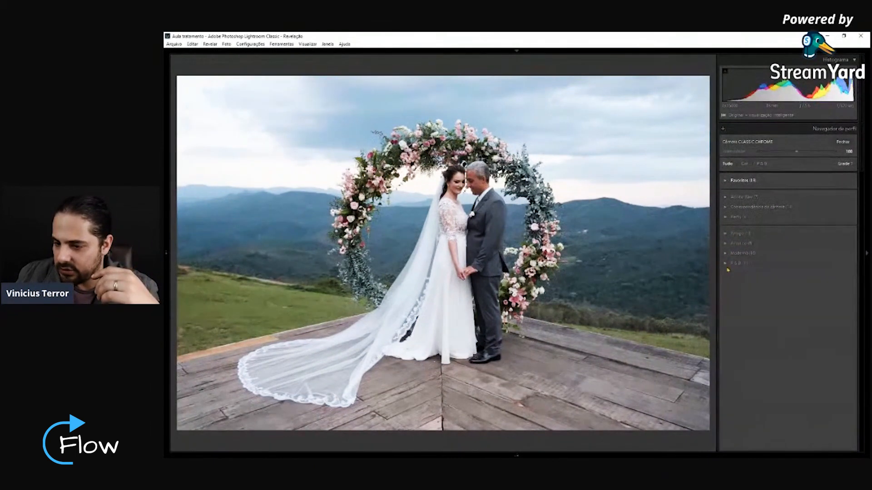
# Expand the camera-matching profile group, preview its colour and ACROS black-and-white looks on the photo, and collapse the group.
pyautogui.click(725, 208)
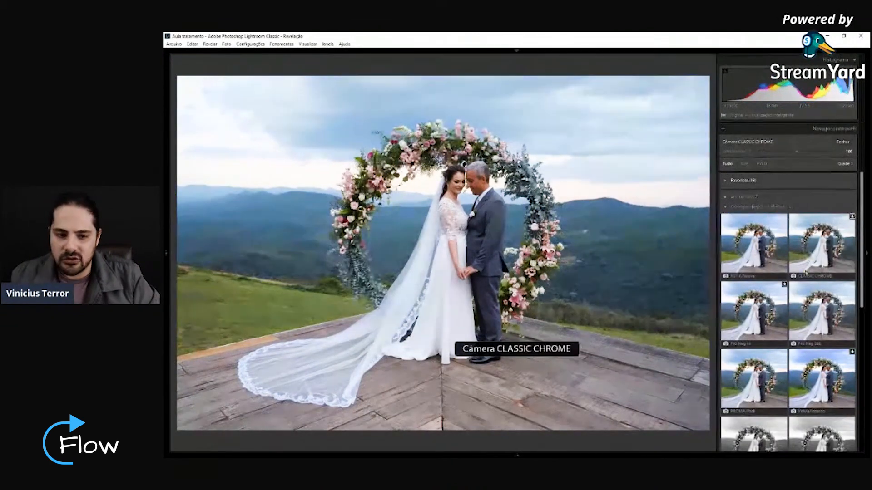
pyautogui.scroll(-5, 778, 318)
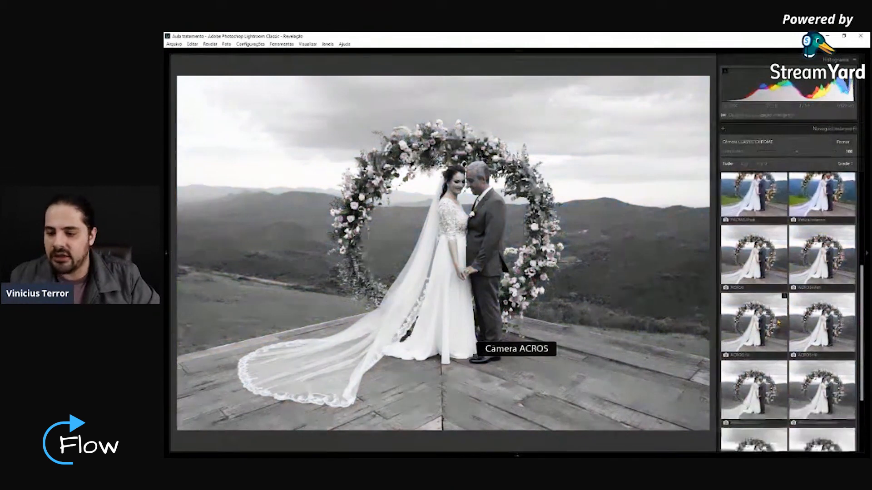
pyautogui.scroll(-1, 778, 318)
pyautogui.scroll(3, 781, 273)
pyautogui.scroll(1, 781, 269)
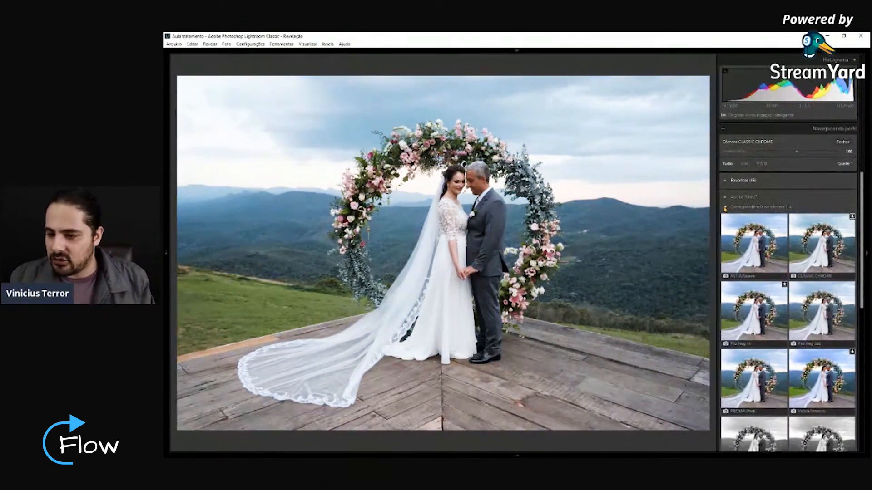
pyautogui.click(725, 208)
# Preview the Adobe Raw profiles, apply Adobe Vívido to the photo, and collapse the group.
pyautogui.click(726, 196)
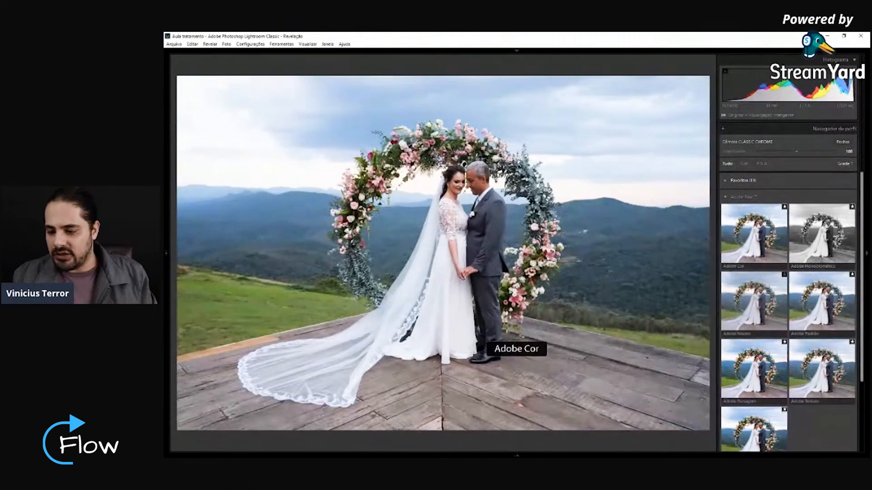
pyautogui.scroll(-2, 756, 395)
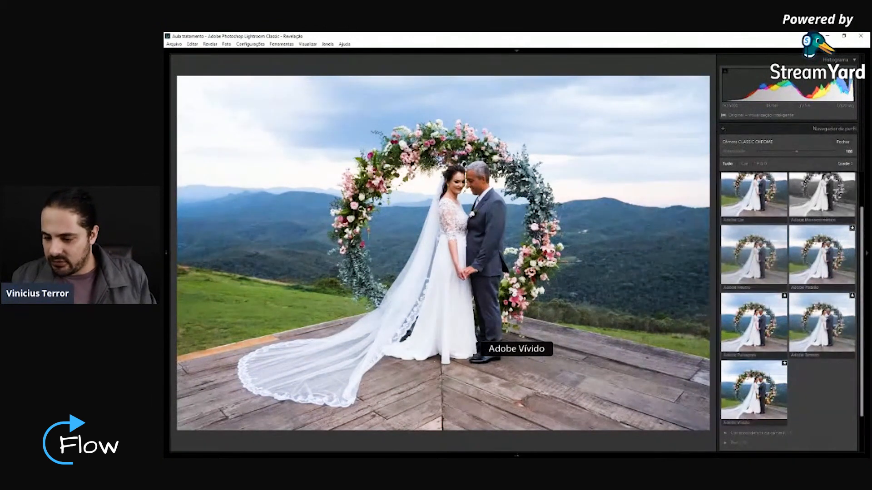
pyautogui.click(754, 393)
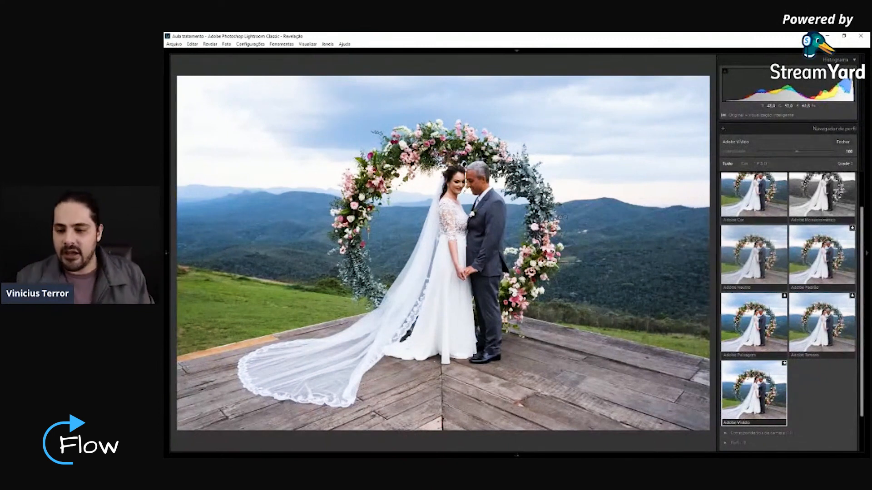
pyautogui.scroll(1, 754, 218)
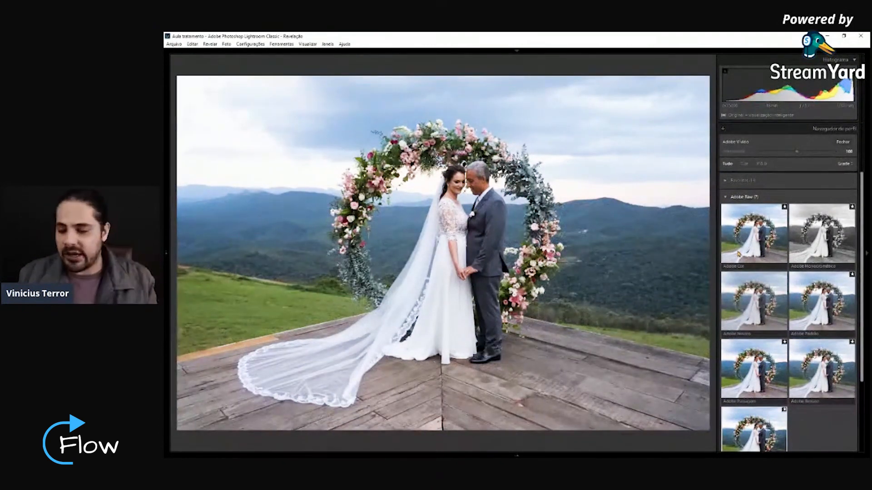
pyautogui.scroll(-1, 744, 272)
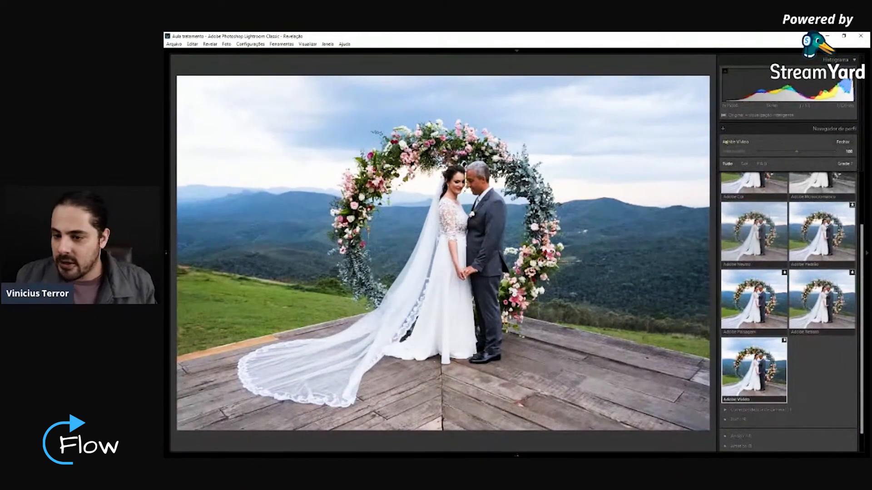
pyautogui.scroll(2, 742, 198)
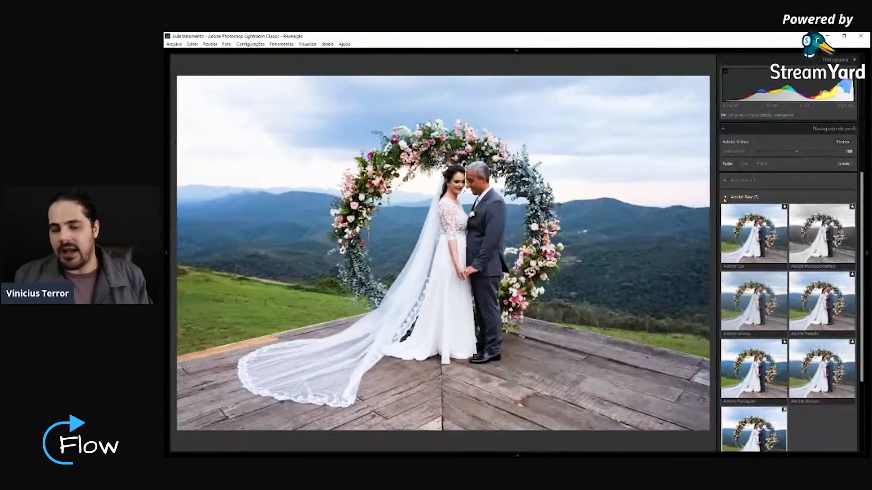
pyautogui.click(725, 198)
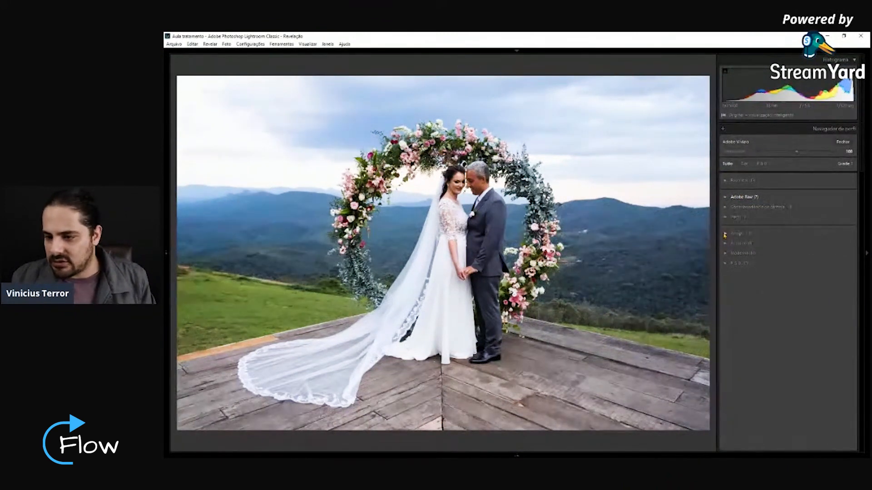
# Preview the Antigo profiles on the couple photo, and expand the Adobe Raw group again.
pyautogui.click(725, 233)
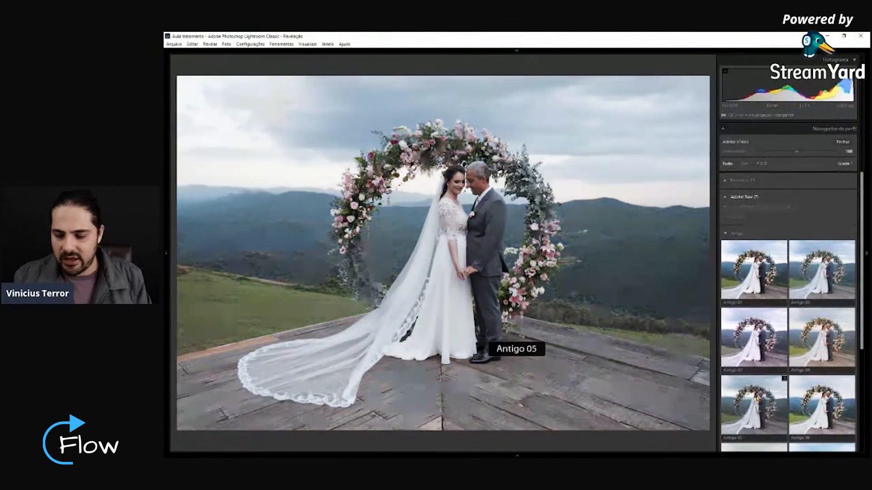
pyautogui.scroll(-2, 781, 395)
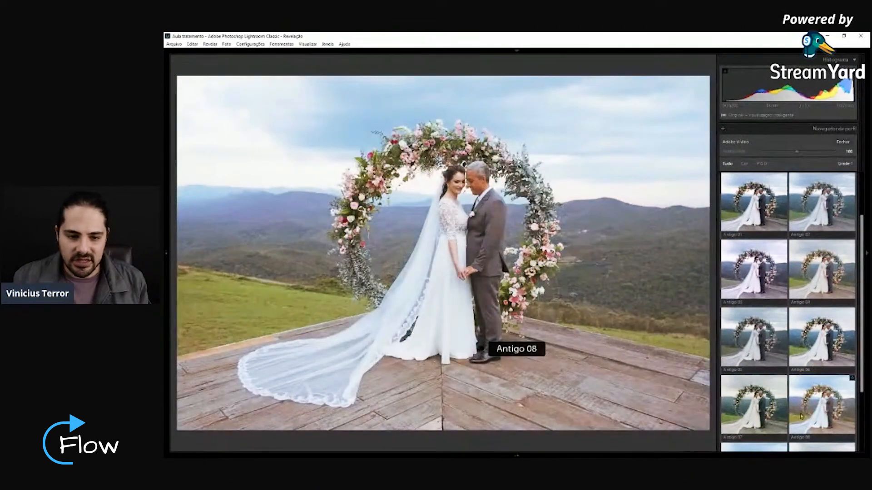
pyautogui.scroll(-1, 763, 422)
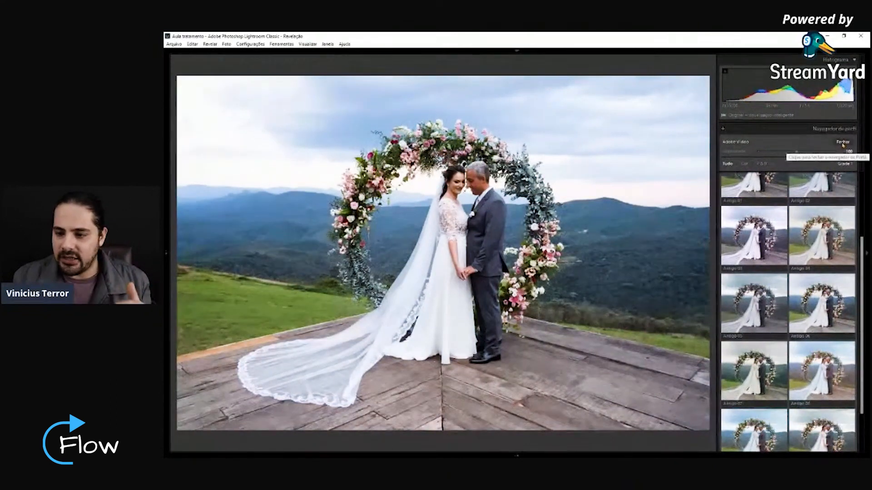
pyautogui.scroll(2, 745, 209)
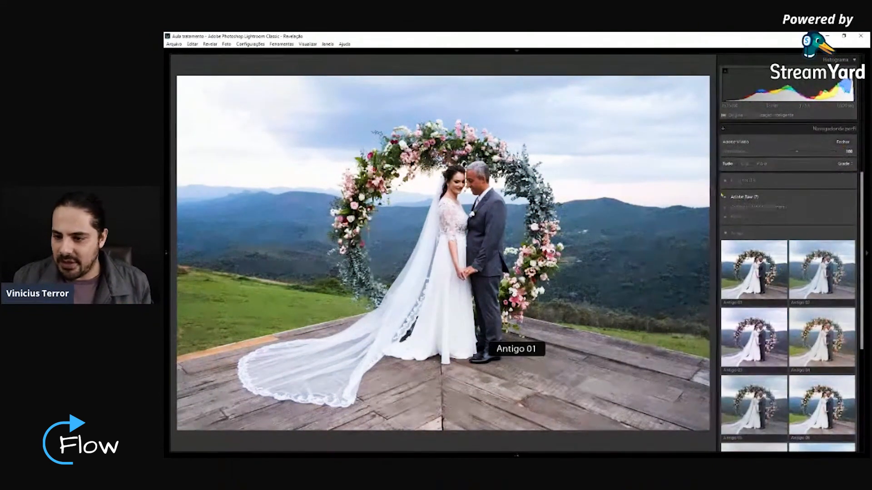
pyautogui.click(725, 197)
pyautogui.scroll(-3, 752, 309)
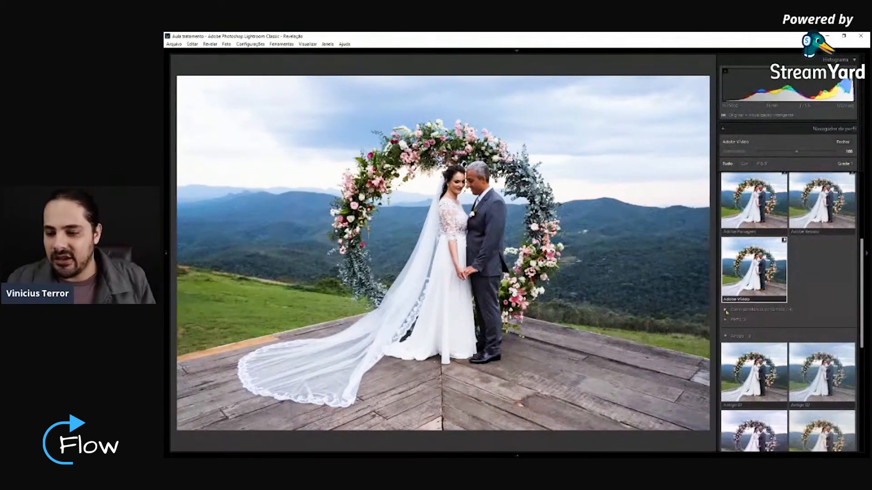
# Compare Adobe Paisagem, Adobe Vívido and the other Adobe Raw profiles on the couple photo, and apply Adobe Cor.
pyautogui.scroll(3, 788, 272)
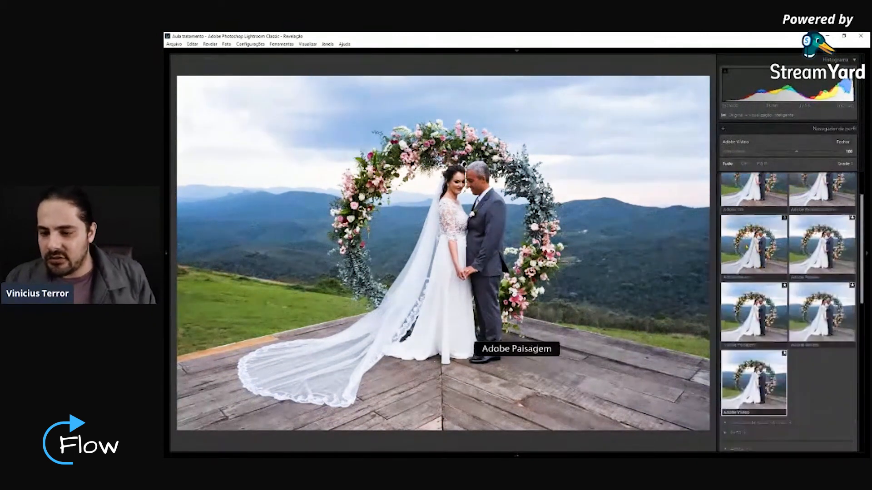
pyautogui.click(754, 314)
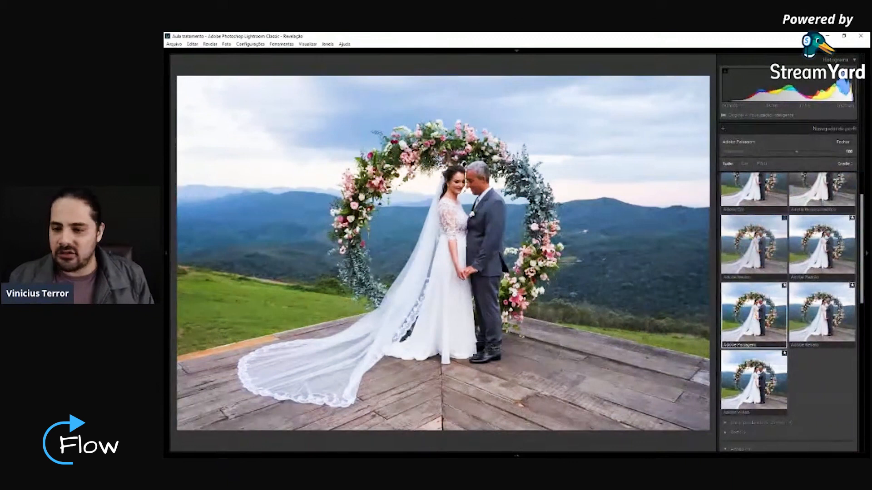
pyautogui.scroll(-1, 789, 197)
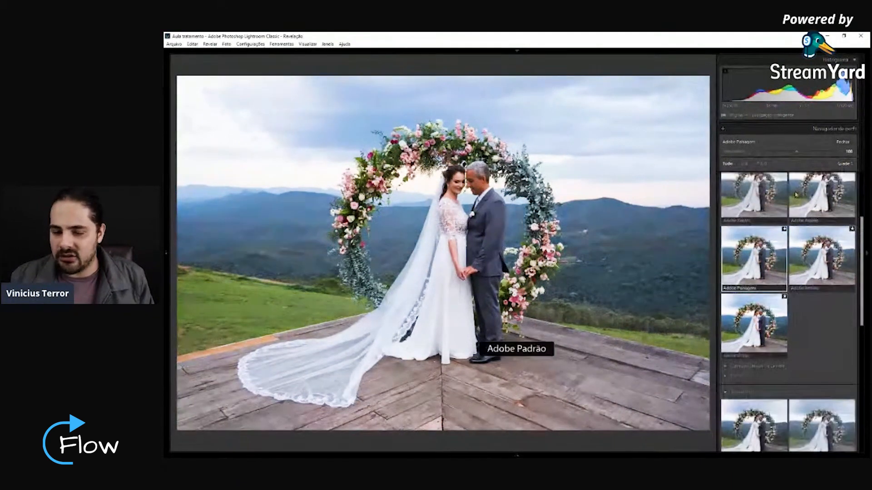
pyautogui.scroll(1, 779, 210)
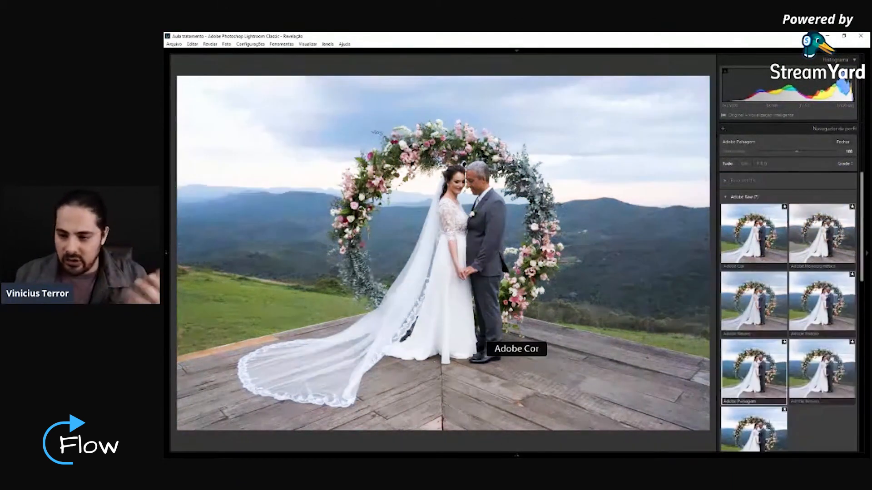
pyautogui.scroll(-3, 767, 258)
pyautogui.click(752, 275)
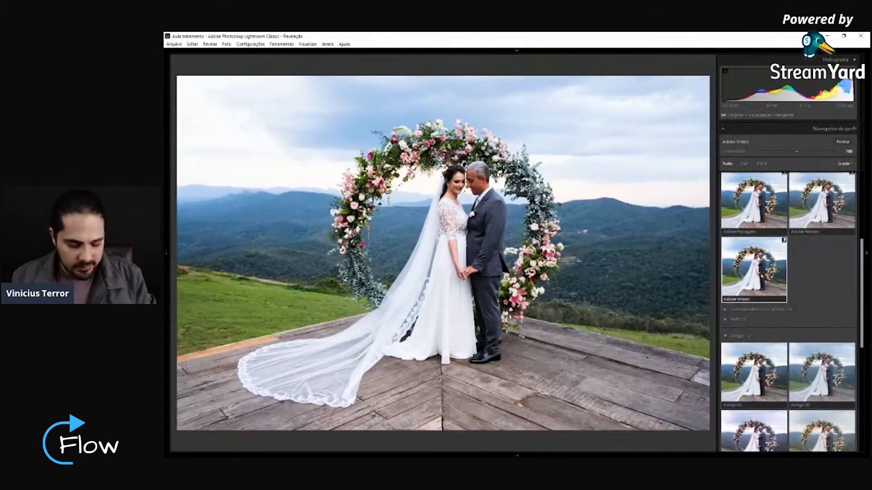
pyautogui.scroll(3, 772, 272)
pyautogui.click(753, 236)
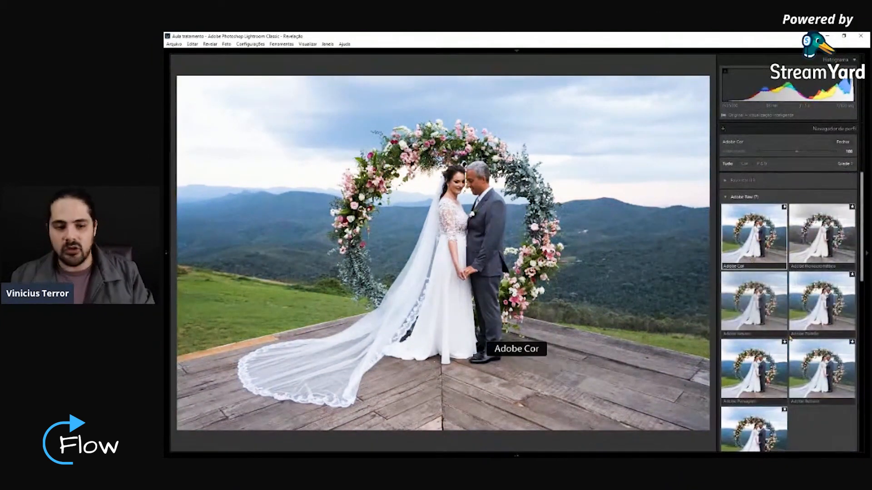
pyautogui.click(751, 293)
# Leave the profile browser, reopen the couple photo for developing, collapse the basic adjustments and expand the tone curve.
pyautogui.press('g')
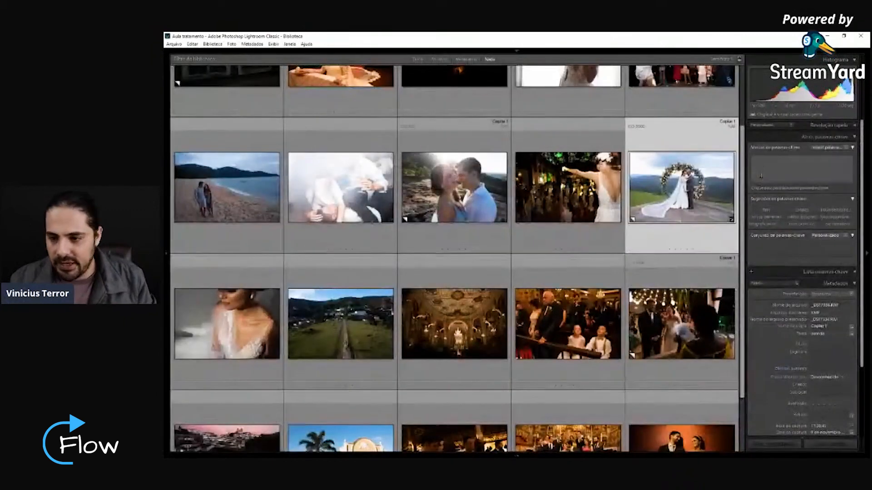
pyautogui.press('d')
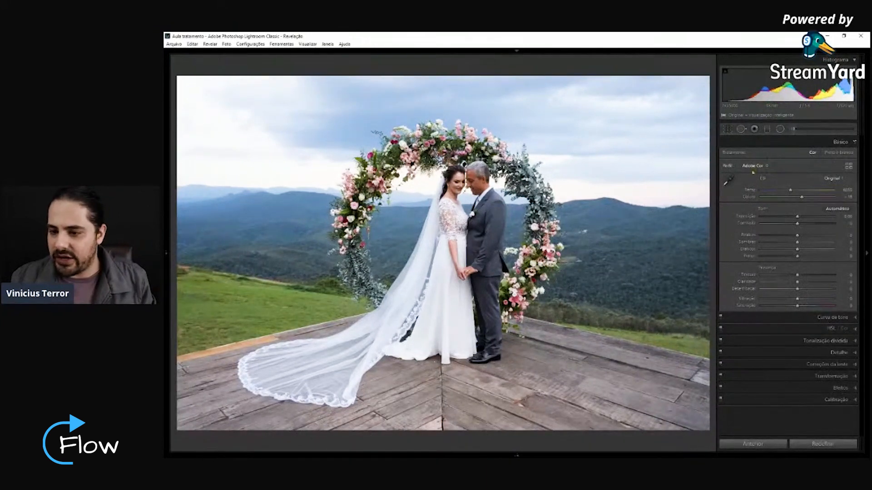
pyautogui.click(796, 143)
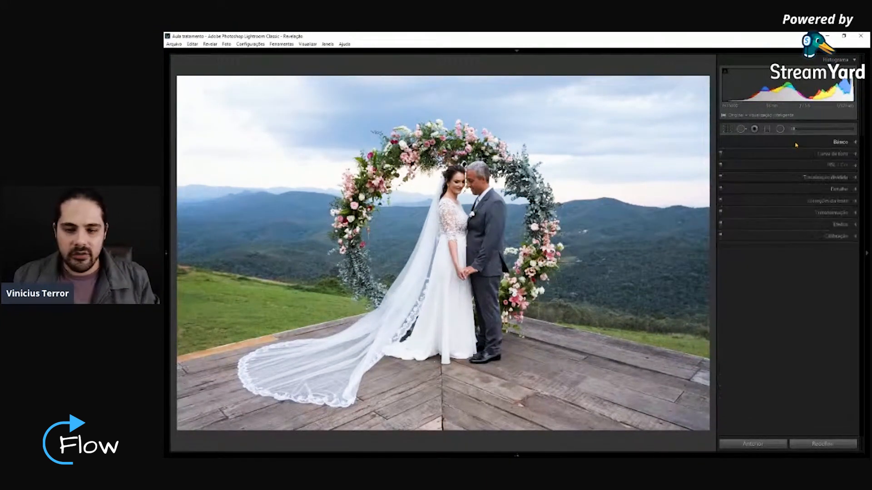
pyautogui.click(790, 154)
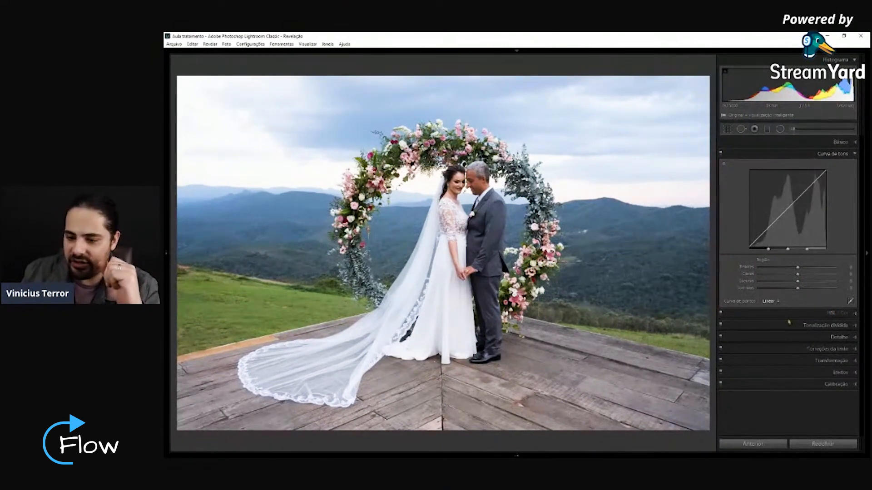
# Try lowering Claros in the tone curve and varying the basic Contraste value, resetting each to its default.
pyautogui.moveTo(797, 274)
pyautogui.mouseDown()
pyautogui.moveTo(809, 274)
pyautogui.moveTo(792, 275)
pyautogui.mouseUp()
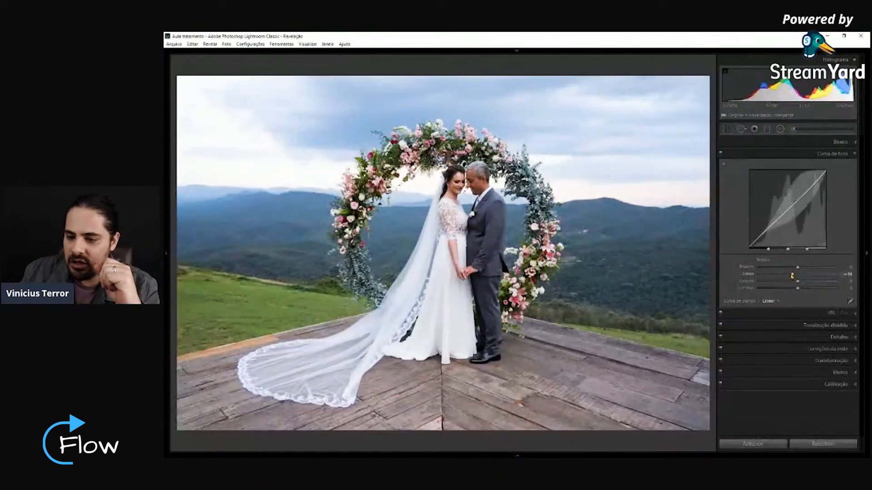
pyautogui.doubleClick(792, 275)
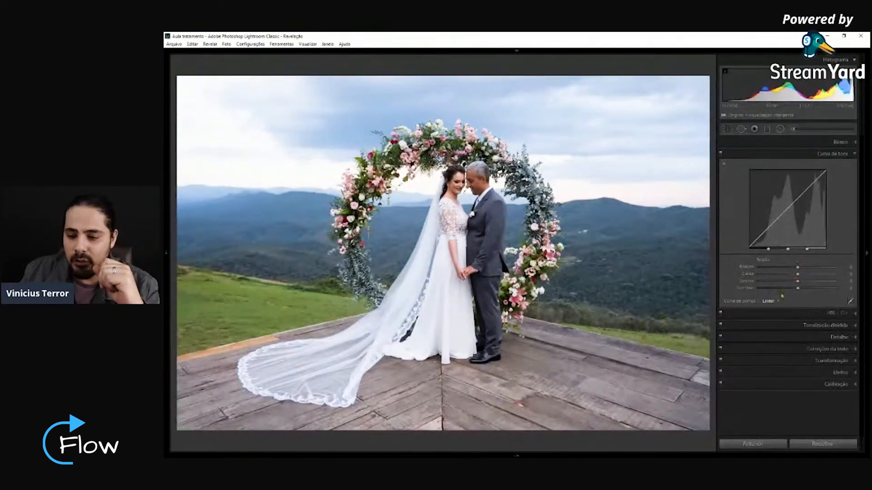
pyautogui.click(840, 142)
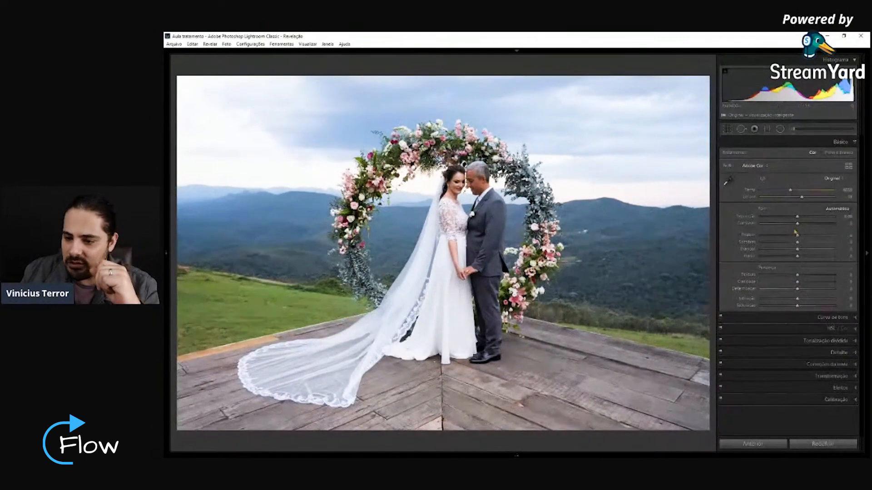
pyautogui.moveTo(798, 224); pyautogui.dragTo(806, 224)
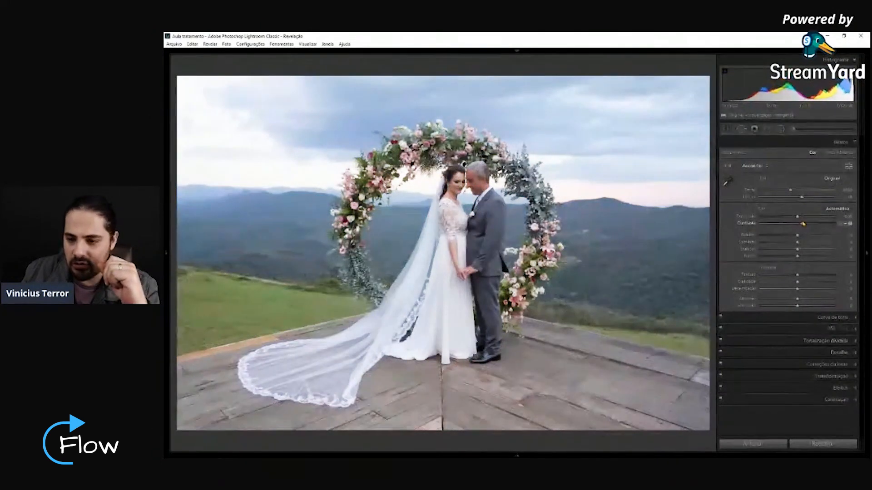
pyautogui.moveTo(806, 224); pyautogui.dragTo(797, 224)
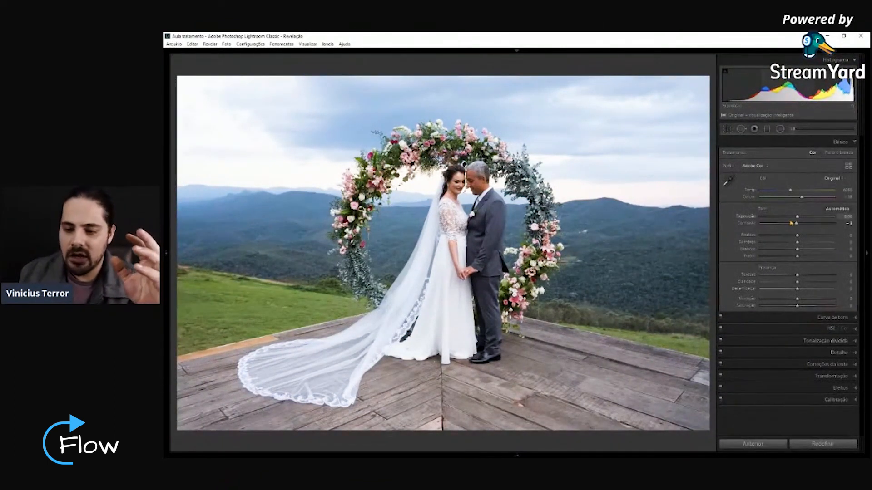
pyautogui.moveTo(796, 228); pyautogui.dragTo(802, 229)
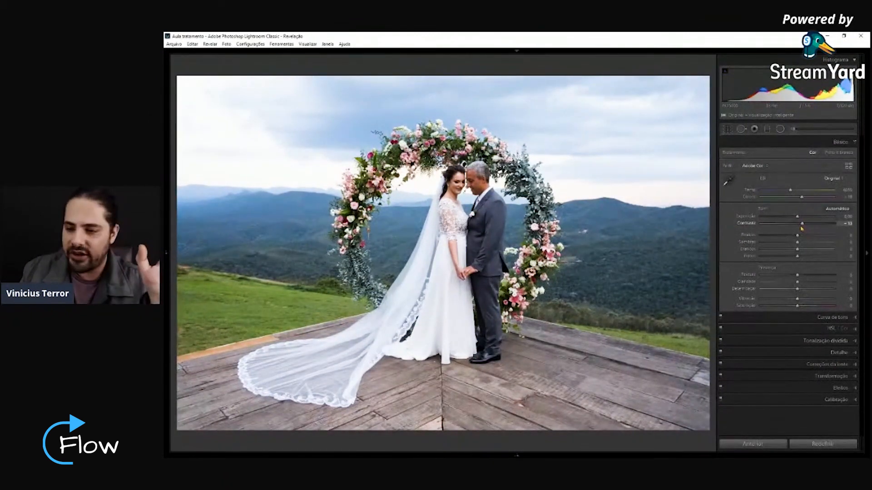
pyautogui.doubleClick(802, 225)
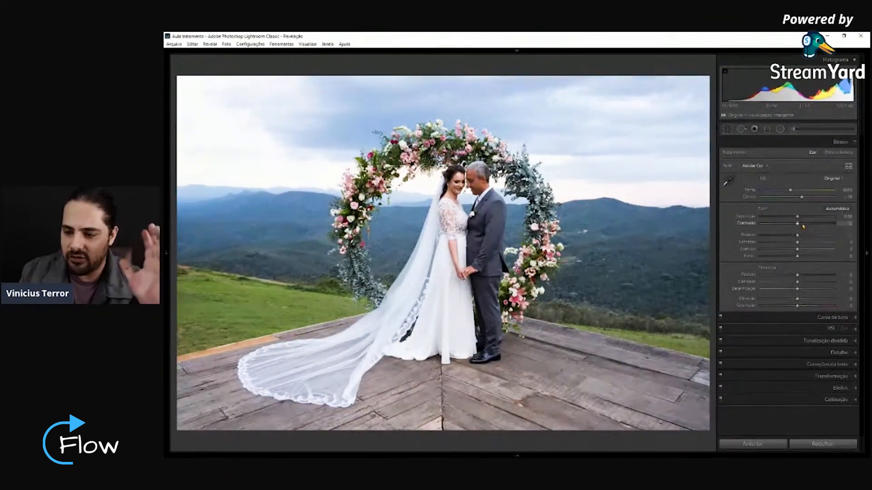
# Reopen the tone curve, try out its region values, including Escuros at about -57, and reset them.
pyautogui.click(789, 319)
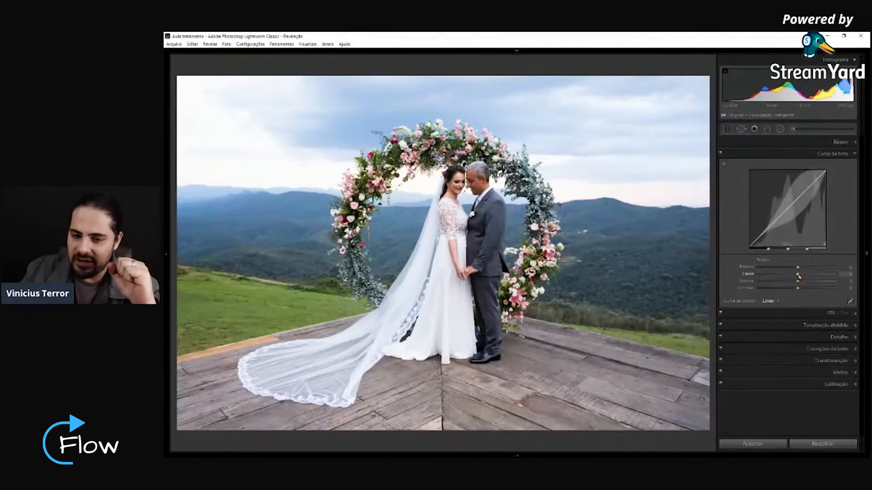
pyautogui.moveTo(799, 276)
pyautogui.mouseDown()
pyautogui.moveTo(820, 268)
pyautogui.moveTo(794, 268)
pyautogui.moveTo(799, 284)
pyautogui.moveTo(776, 280)
pyautogui.moveTo(791, 290)
pyautogui.mouseUp()
pyautogui.doubleClick(791, 289)
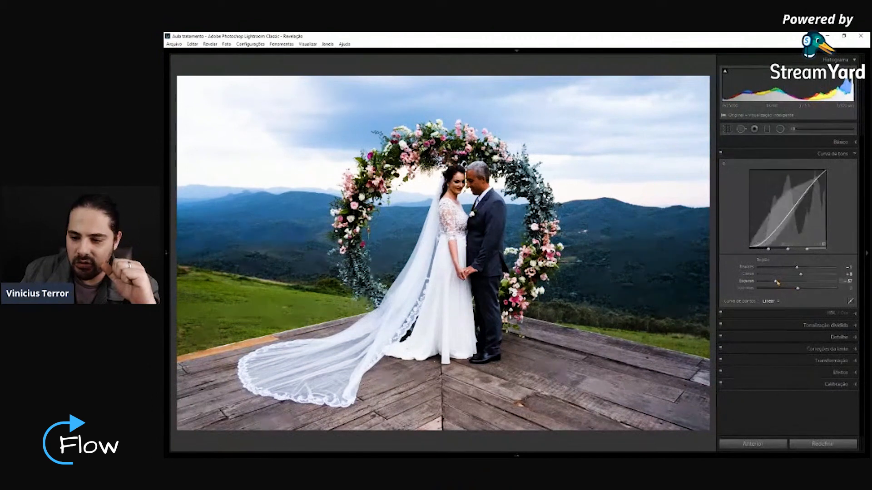
pyautogui.doubleClick(776, 282)
pyautogui.doubleClick(801, 276)
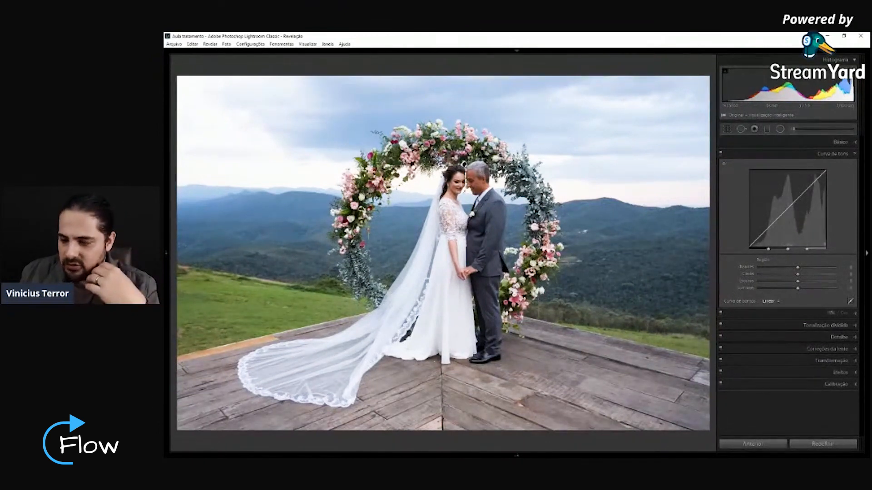
# Switch the tone curve to point editing, try pulling a darker-tone point downward, and remove that point.
pyautogui.click(852, 302)
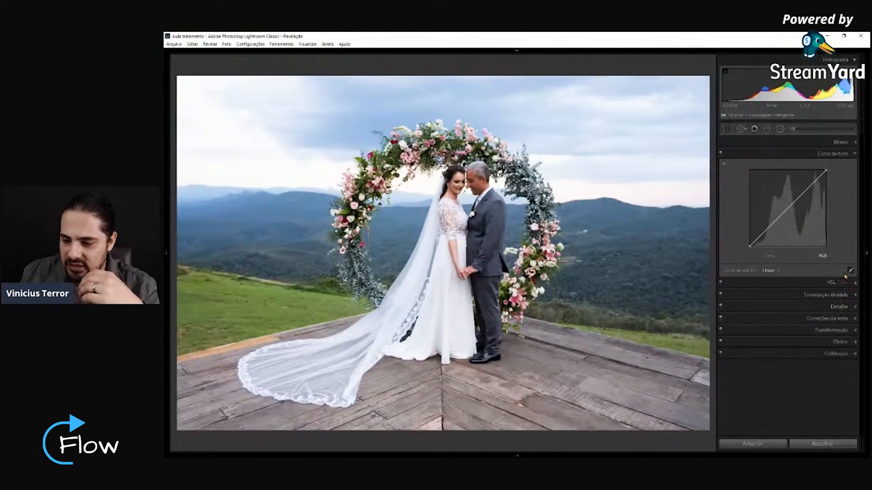
pyautogui.click(852, 272)
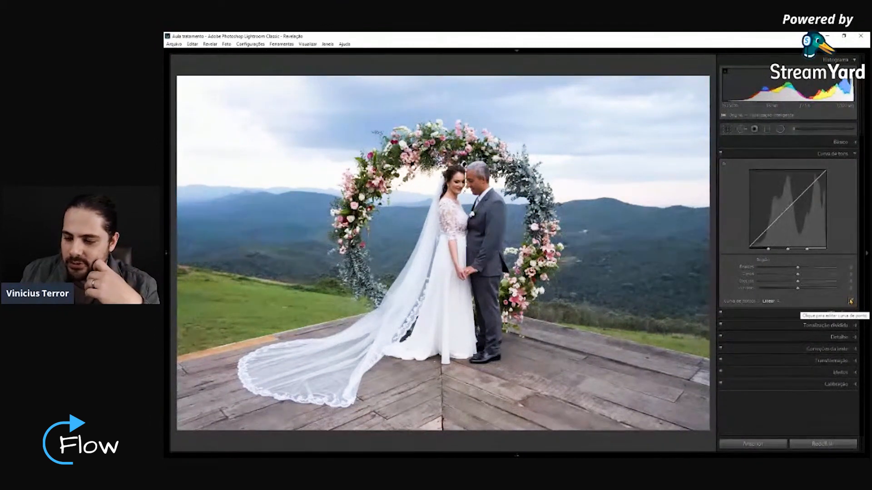
pyautogui.click(850, 302)
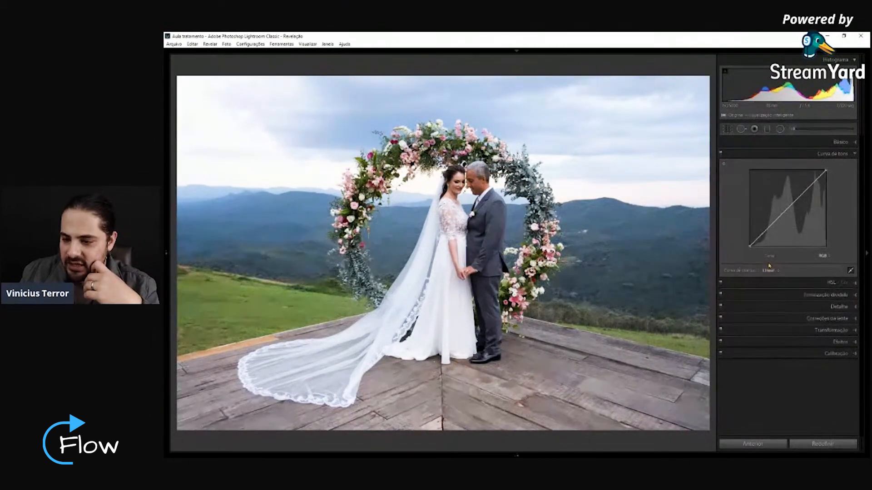
pyautogui.moveTo(773, 224)
pyautogui.mouseDown()
pyautogui.moveTo(772, 207)
pyautogui.moveTo(778, 231)
pyautogui.mouseUp()
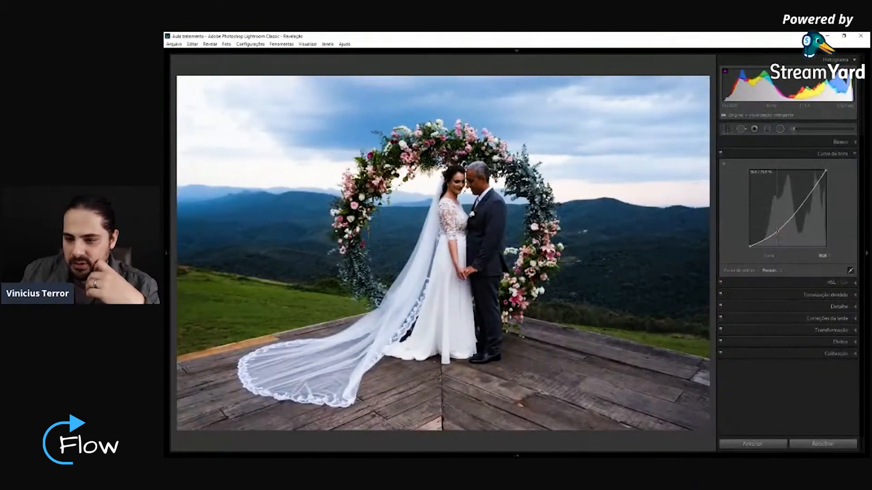
pyautogui.doubleClick(778, 232)
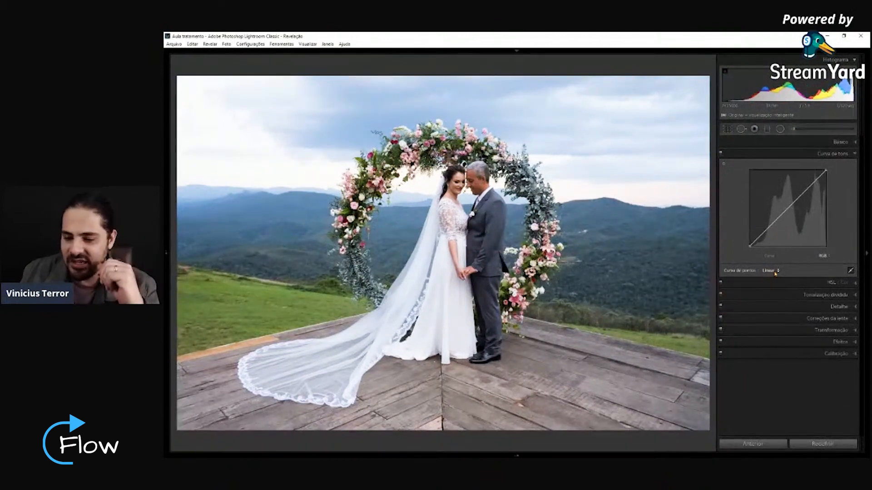
# Try the Contraste Médio and Contraste Intenso point curve presets on the photo, and return to Linear.
pyautogui.click(776, 272)
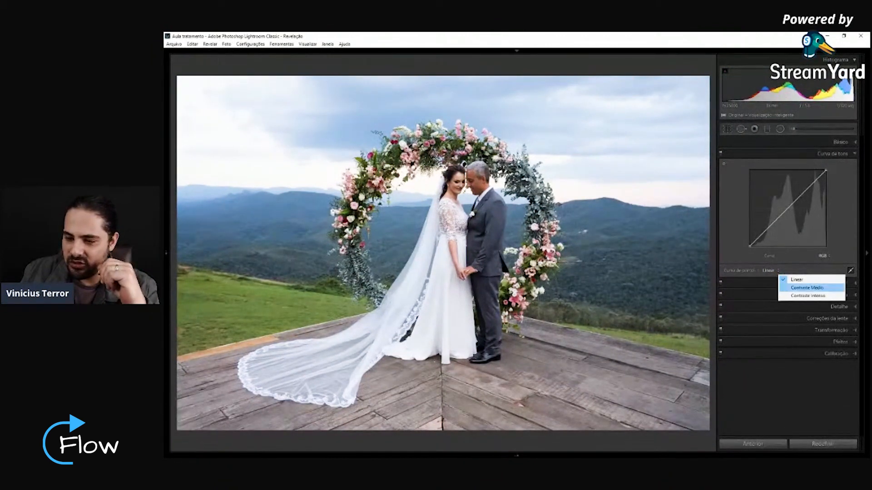
pyautogui.click(806, 288)
pyautogui.click(779, 272)
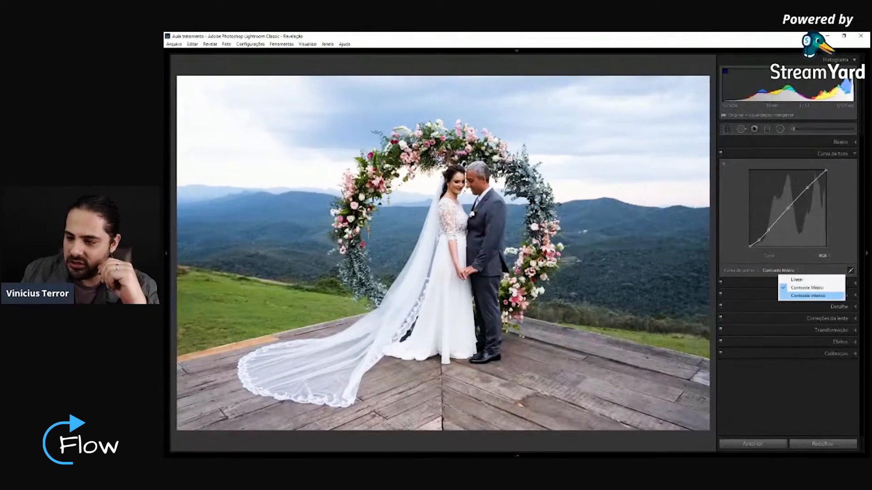
pyautogui.click(791, 296)
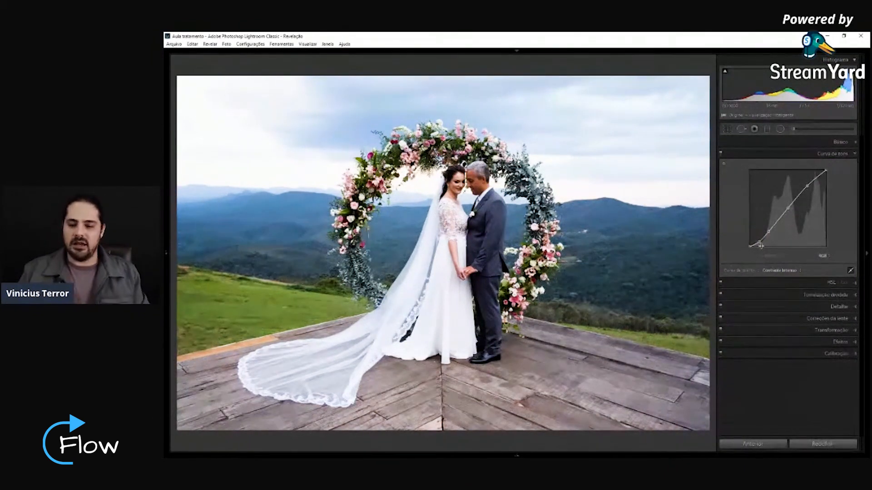
pyautogui.click(766, 271)
pyautogui.click(788, 279)
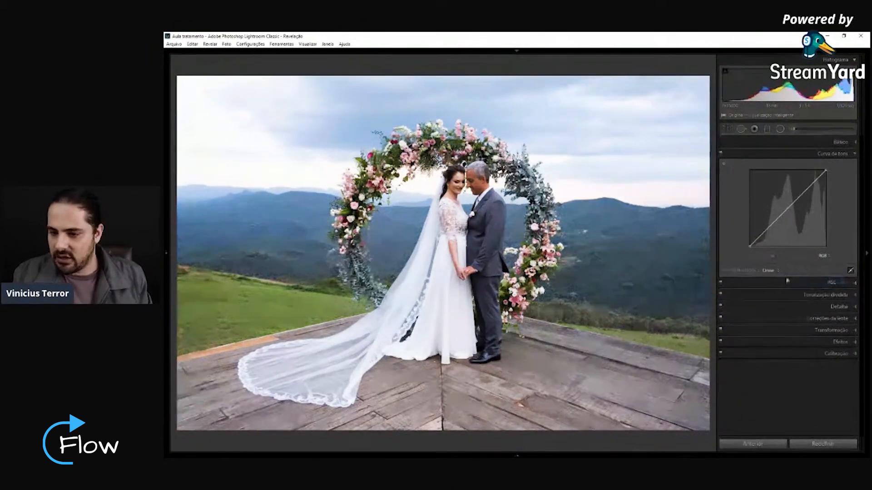
# Try shaping a custom point curve with a shadow point and a highlight point, and restore the Linear curve.
pyautogui.moveTo(755, 240); pyautogui.dragTo(758, 240)
pyautogui.moveTo(807, 189); pyautogui.dragTo(807, 193)
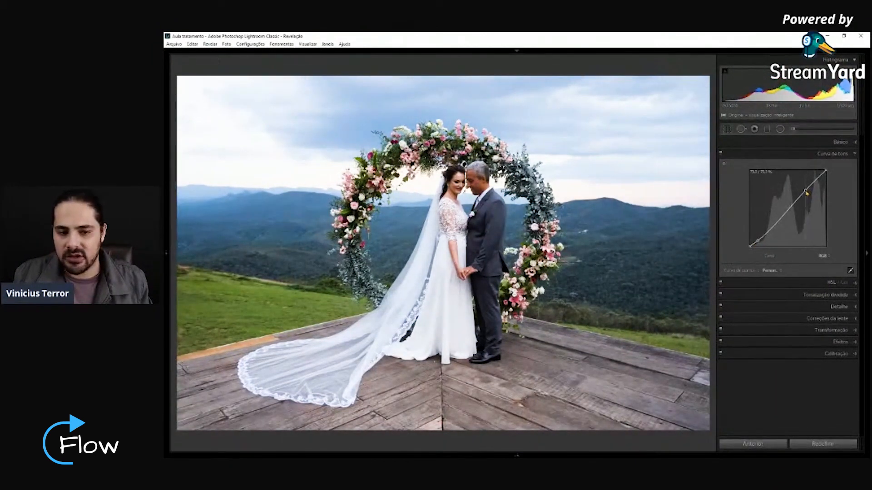
pyautogui.moveTo(750, 246)
pyautogui.mouseDown()
pyautogui.moveTo(758, 241)
pyautogui.moveTo(745, 229)
pyautogui.moveTo(743, 249)
pyautogui.mouseUp()
pyautogui.click(771, 270)
pyautogui.click(795, 278)
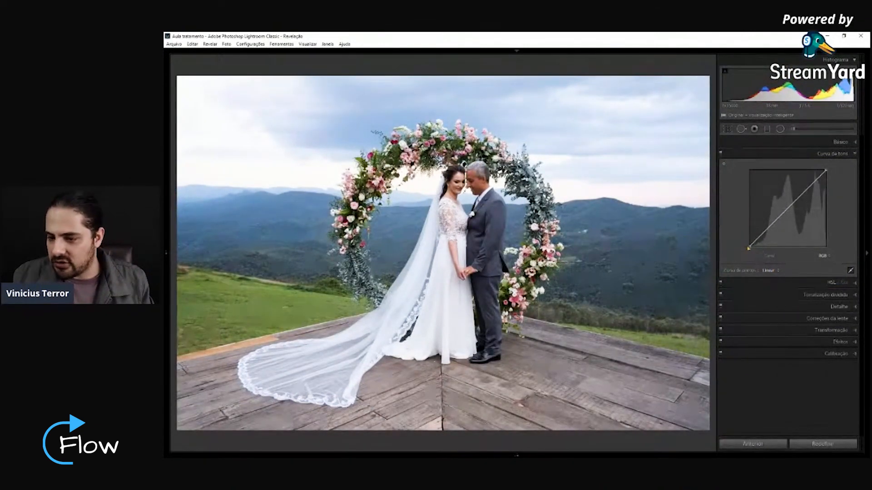
# Raise the point curve's black point slightly and switch the tone curve back to its region adjustments.
pyautogui.moveTo(748, 249); pyautogui.dragTo(748, 247)
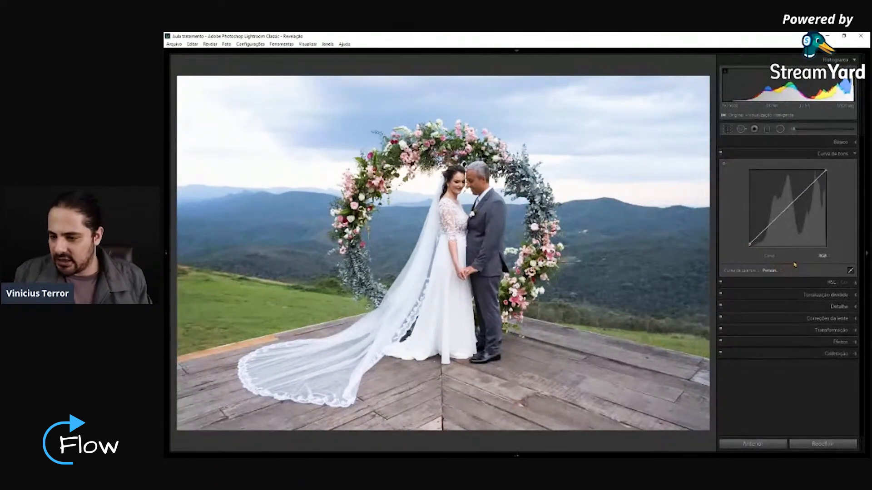
pyautogui.click(852, 271)
pyautogui.click(851, 272)
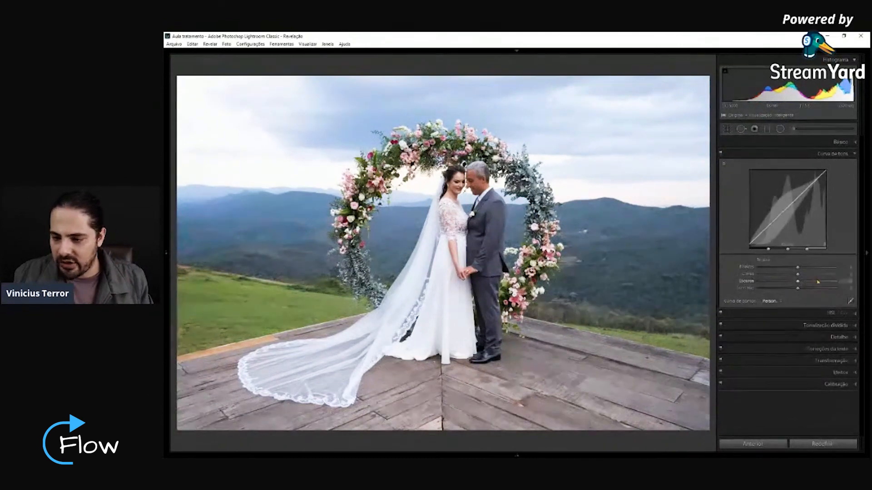
# Raise the tone curve's Escuros to about +45 and lower Sombras to about -62.
pyautogui.click(817, 282)
pyautogui.moveTo(817, 282)
pyautogui.mouseDown()
pyautogui.moveTo(770, 282)
pyautogui.moveTo(829, 284)
pyautogui.moveTo(781, 283)
pyautogui.moveTo(815, 283)
pyautogui.mouseUp()
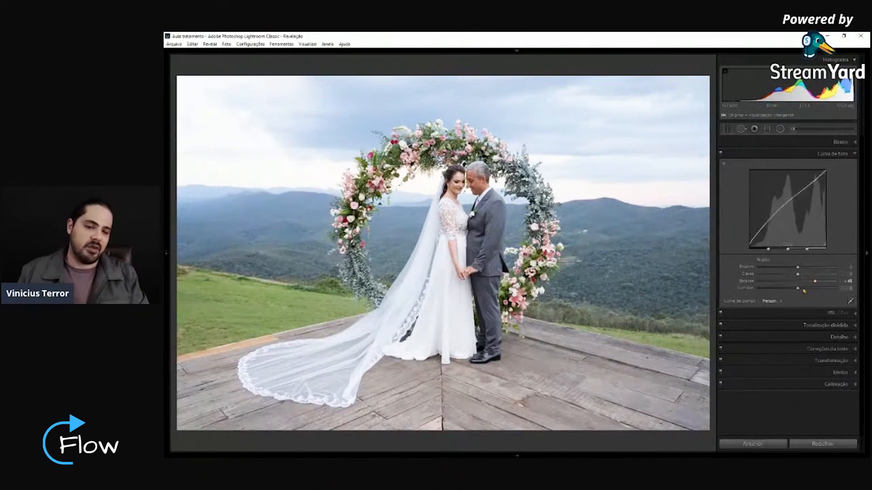
pyautogui.moveTo(798, 290); pyautogui.dragTo(775, 293)
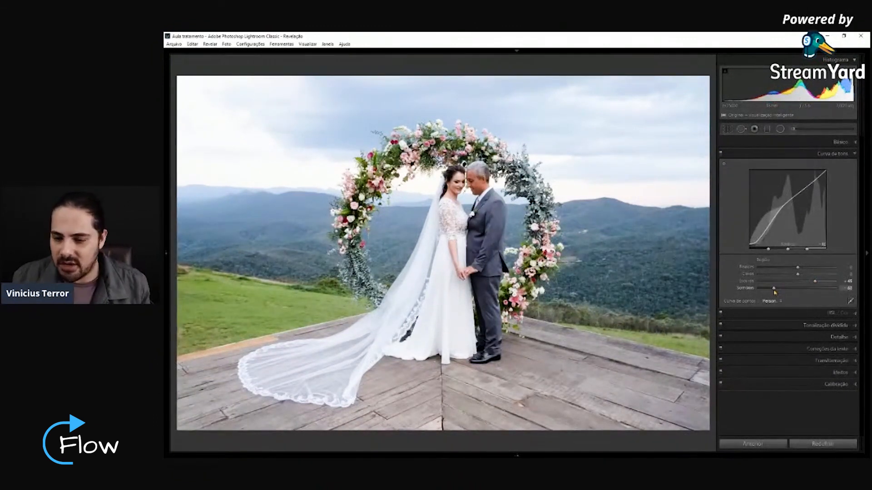
# Return the tone curve's Escuros to 0 and add a slightly lowered shadow point on the RGB point curve.
pyautogui.moveTo(815, 282); pyautogui.dragTo(797, 285)
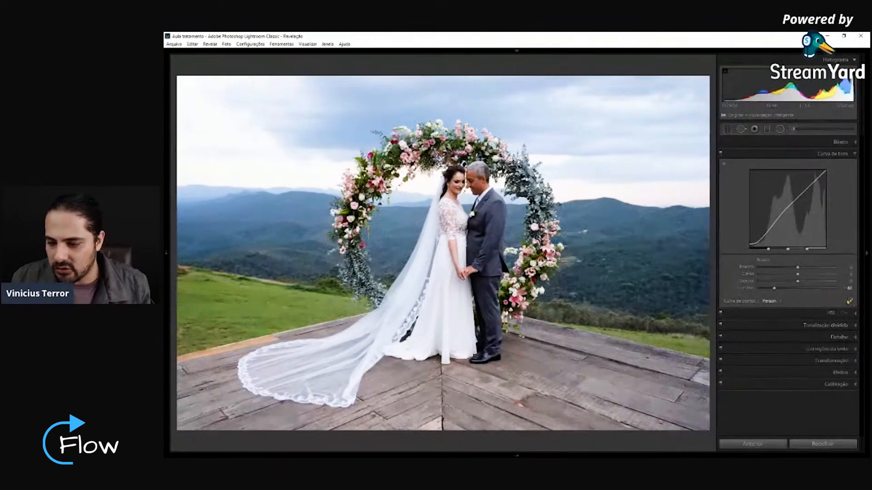
pyautogui.click(850, 302)
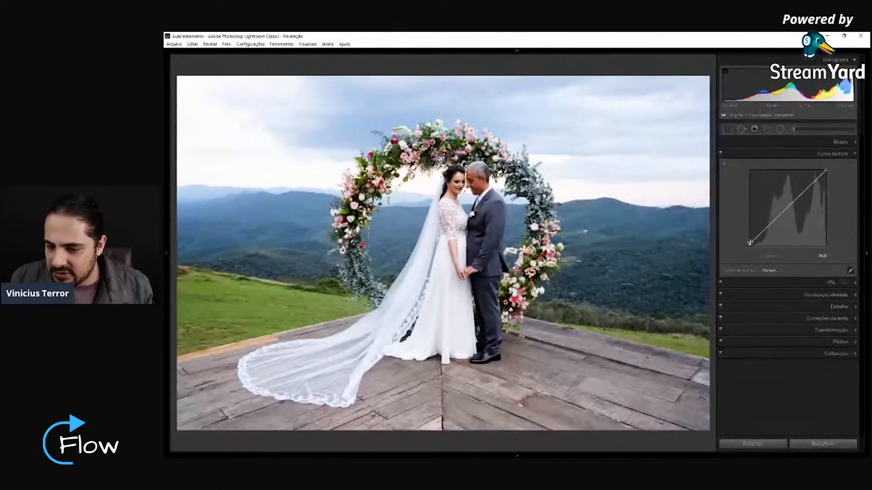
pyautogui.moveTo(760, 236); pyautogui.dragTo(761, 237)
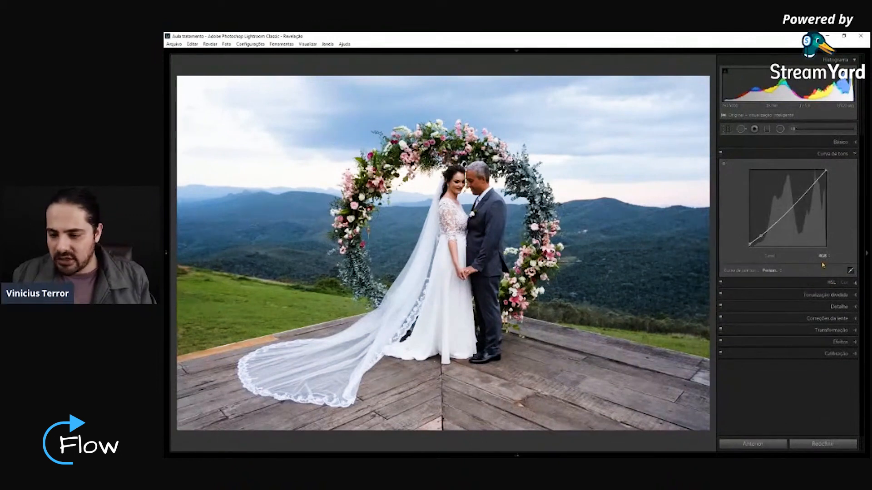
# Compare the edited photo with its before version several times to judge the tone curve contrast.
pyautogui.press('\\')
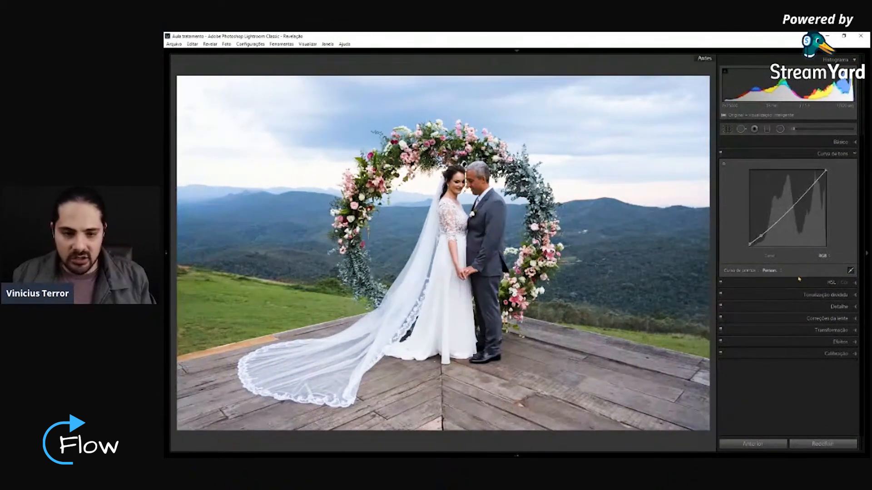
pyautogui.press('\\')
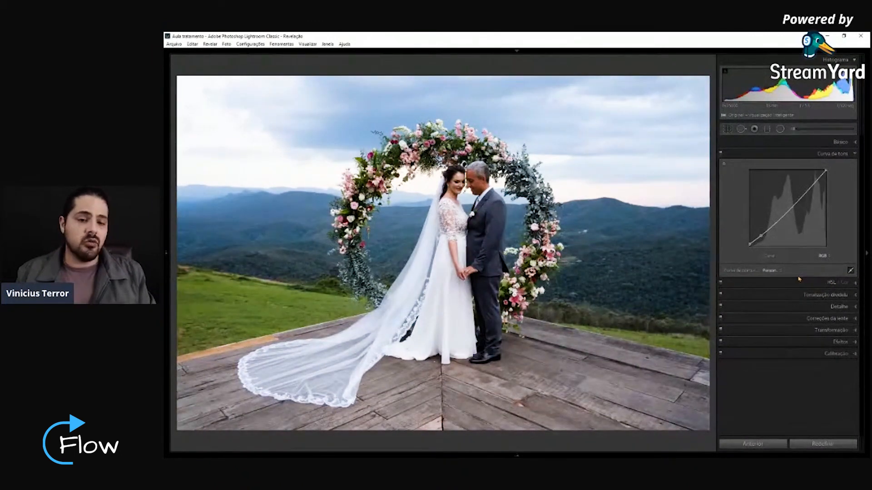
pyautogui.press('\\')
pyautogui.press('\\')
pyautogui.press('\\')
pyautogui.press('\\')
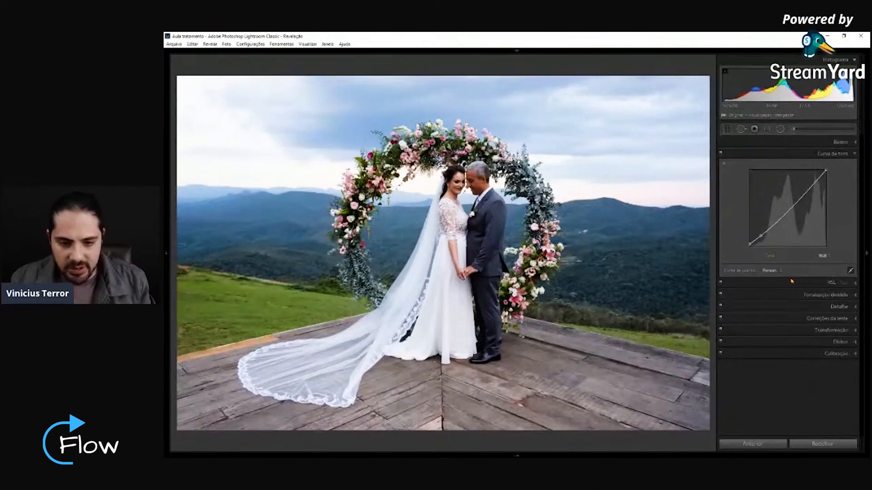
pyautogui.press('\\')
pyautogui.press('\\')
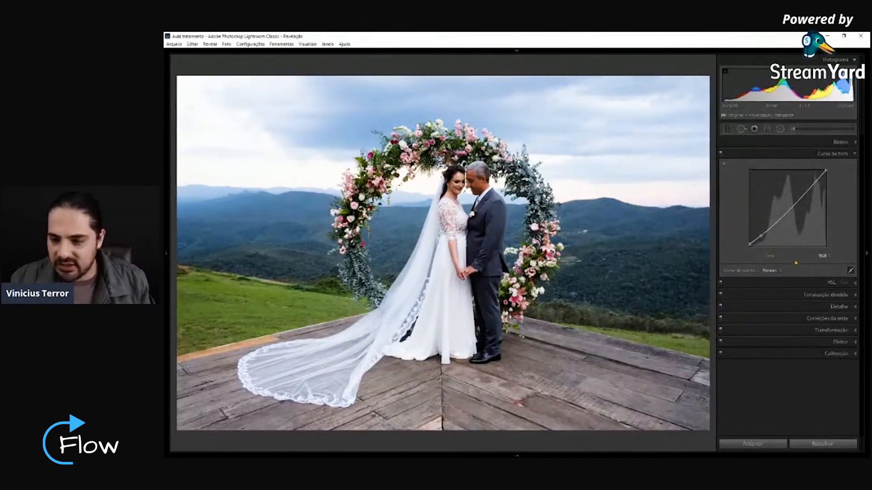
# Raise Claridade and Desembaçar to about +5 each and compare the photo before and after.
pyautogui.click(807, 143)
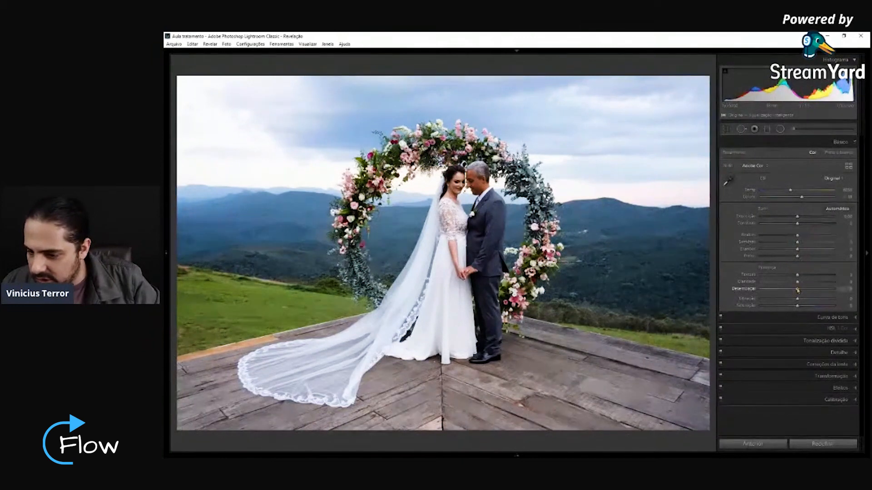
pyautogui.moveTo(798, 291)
pyautogui.mouseDown()
pyautogui.moveTo(824, 289)
pyautogui.moveTo(799, 287)
pyautogui.mouseUp()
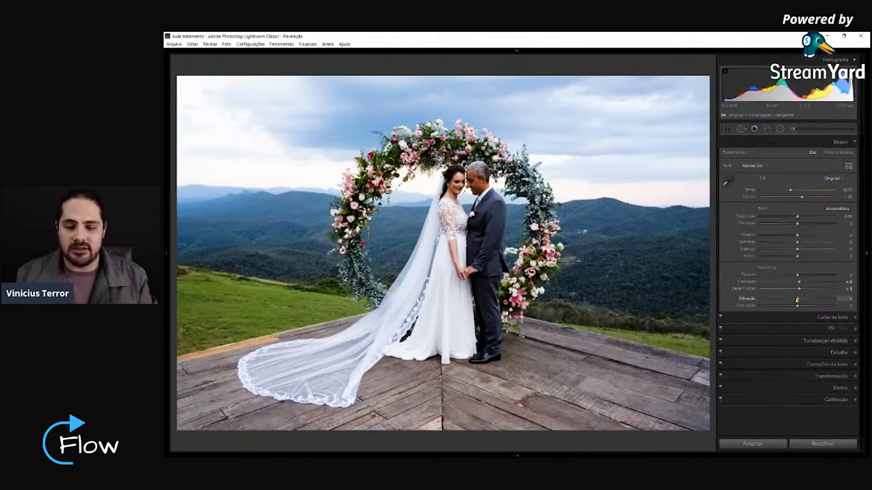
pyautogui.press('\\')
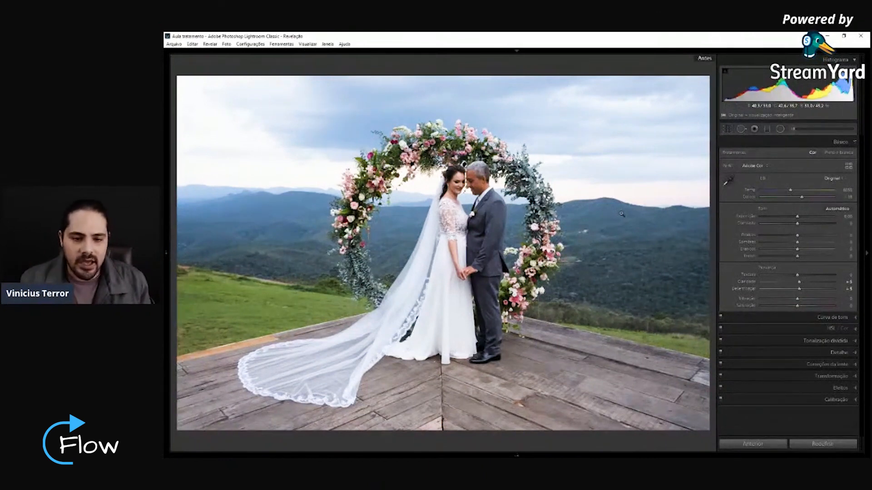
pyautogui.press('\\')
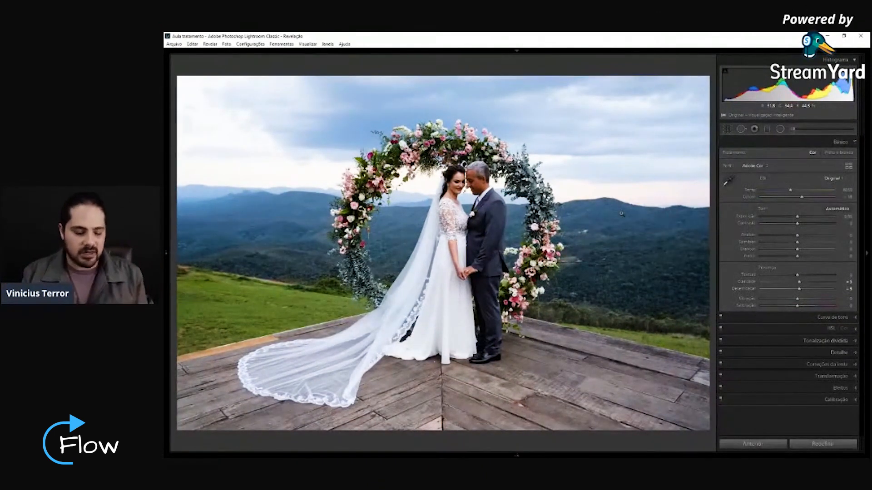
pyautogui.press('\\')
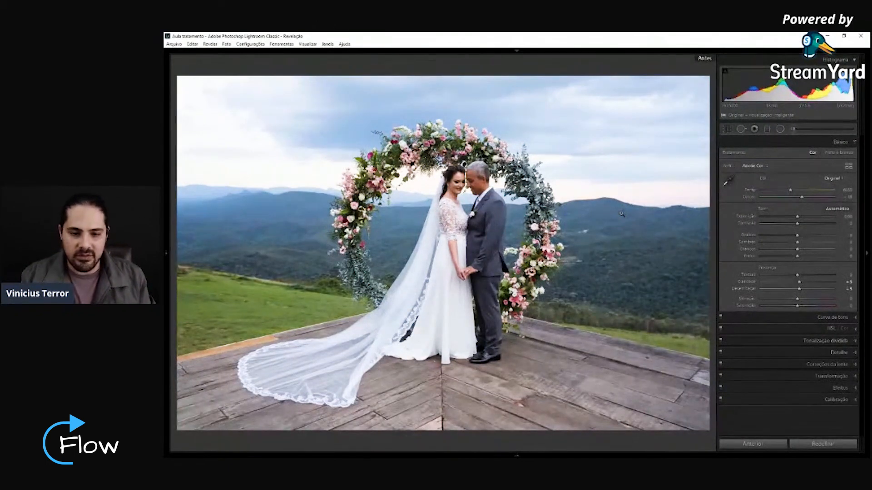
pyautogui.press('\\')
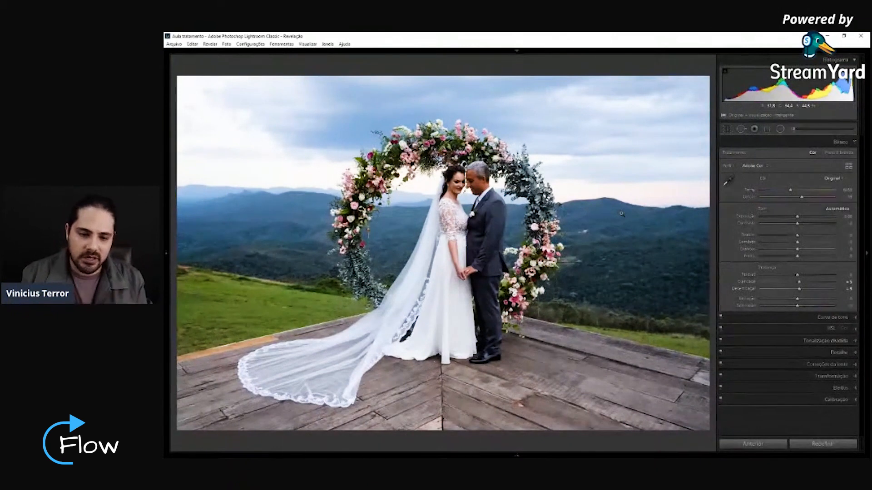
# Raise the tone curve's Claros region to about +23 and close the curve settings.
pyautogui.click(789, 318)
pyautogui.click(850, 270)
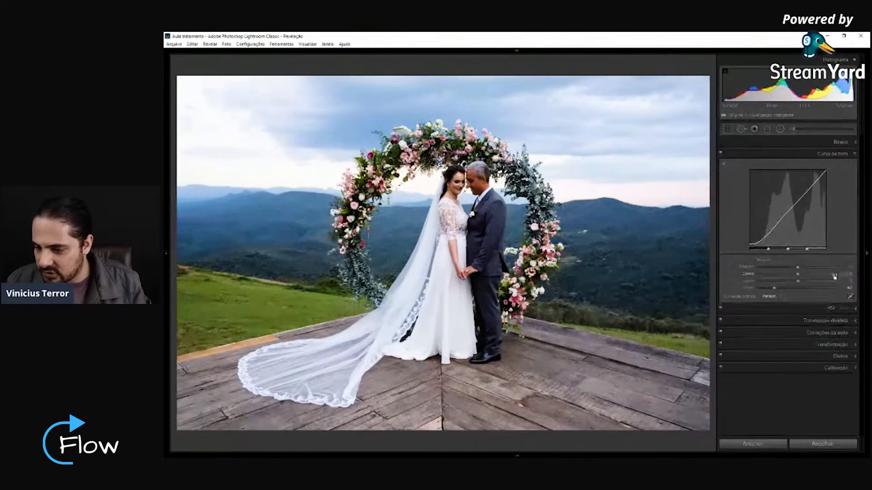
pyautogui.moveTo(798, 278); pyautogui.dragTo(807, 278)
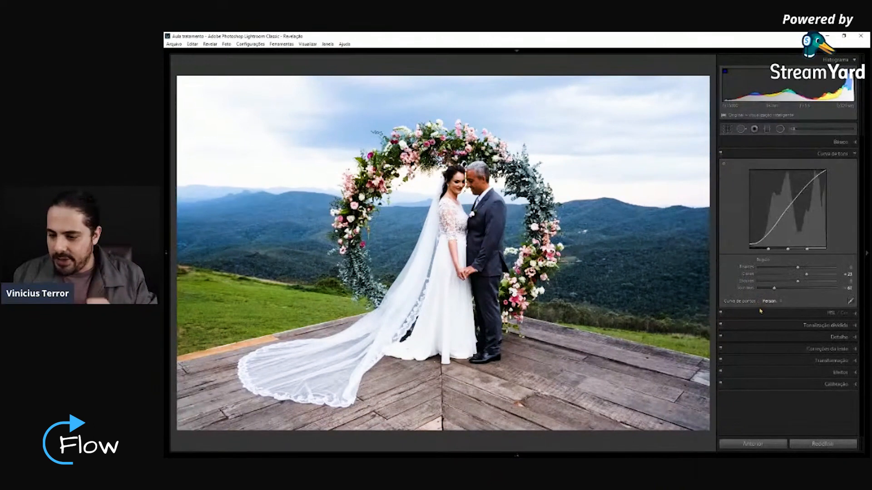
pyautogui.click(775, 155)
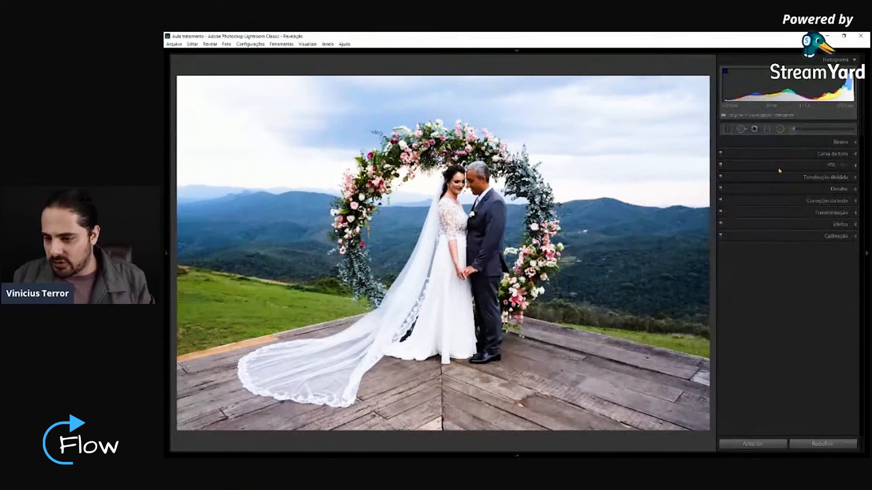
# Try shifting the HSL hues of Laranja and Vermelho, restore both, and raise the Verde hue to about +18.
pyautogui.click(780, 168)
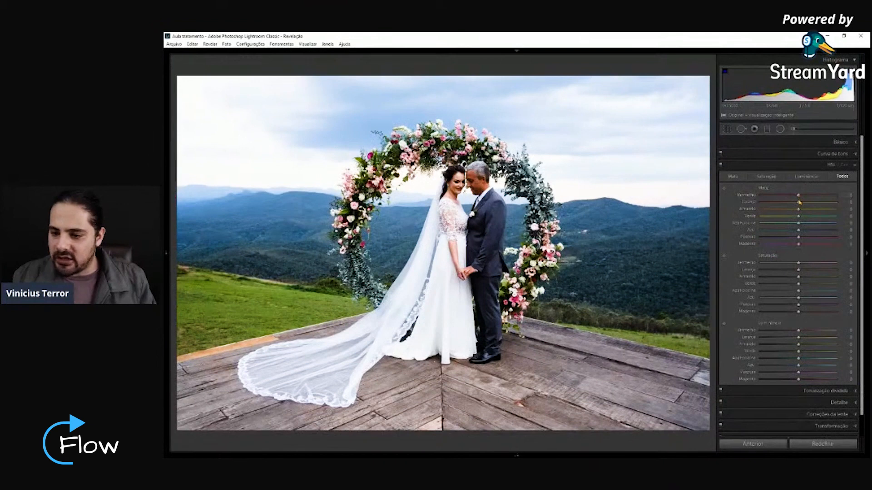
pyautogui.moveTo(798, 203)
pyautogui.mouseDown()
pyautogui.moveTo(763, 203)
pyautogui.moveTo(834, 210)
pyautogui.moveTo(799, 208)
pyautogui.mouseUp()
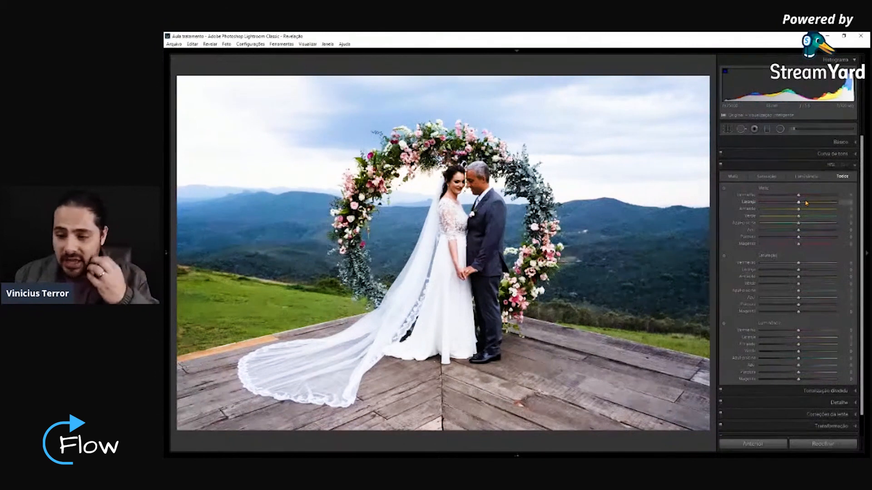
pyautogui.moveTo(798, 196); pyautogui.dragTo(779, 197)
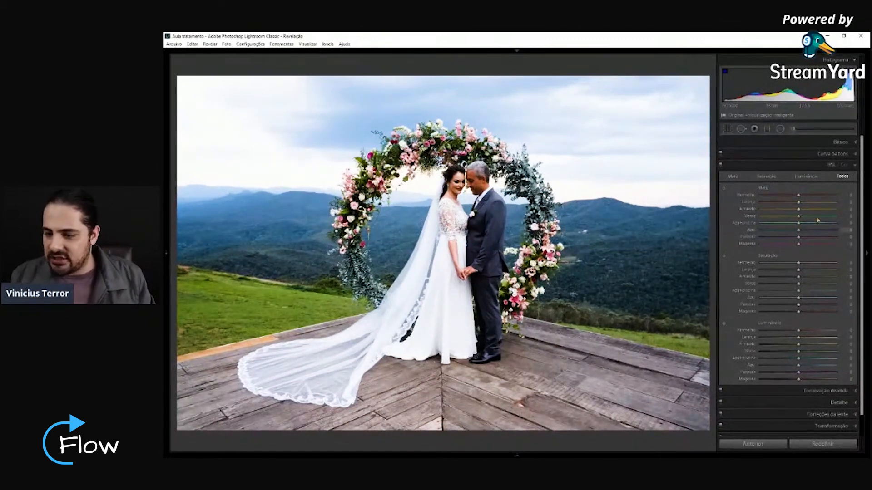
pyautogui.moveTo(800, 220)
pyautogui.mouseDown()
pyautogui.moveTo(811, 218)
pyautogui.moveTo(762, 216)
pyautogui.moveTo(805, 218)
pyautogui.mouseUp()
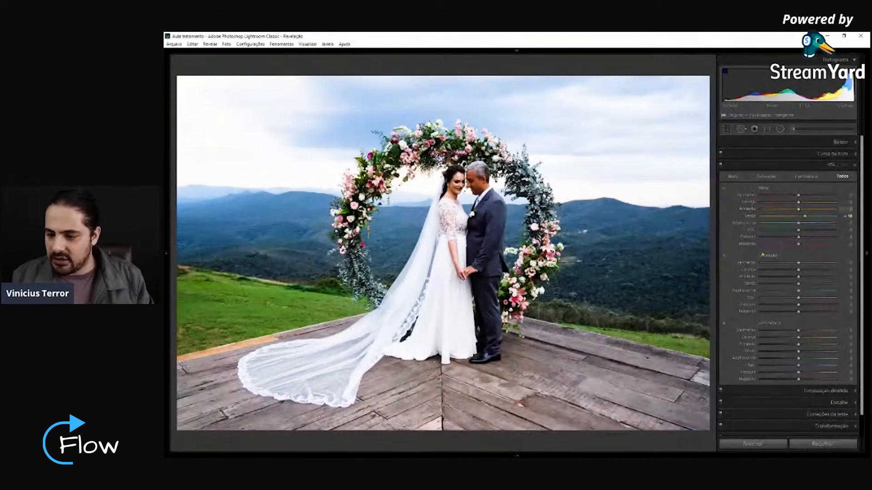
# Try a lower Laranja saturation and reset it, and raise the Laranja luminance to about +11.
pyautogui.moveTo(799, 272)
pyautogui.mouseDown()
pyautogui.moveTo(811, 270)
pyautogui.moveTo(793, 269)
pyautogui.moveTo(834, 267)
pyautogui.moveTo(762, 271)
pyautogui.moveTo(791, 271)
pyautogui.mouseUp()
pyautogui.doubleClick(791, 270)
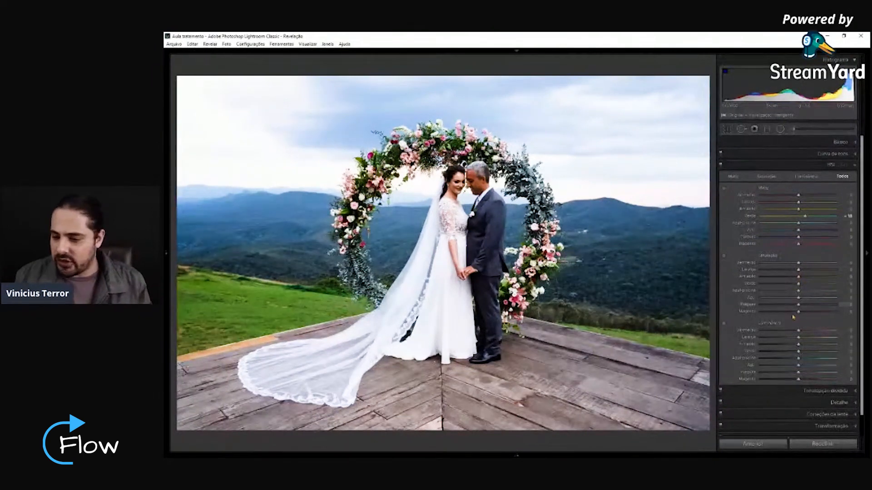
pyautogui.moveTo(798, 338)
pyautogui.mouseDown()
pyautogui.moveTo(813, 332)
pyautogui.moveTo(802, 330)
pyautogui.mouseUp()
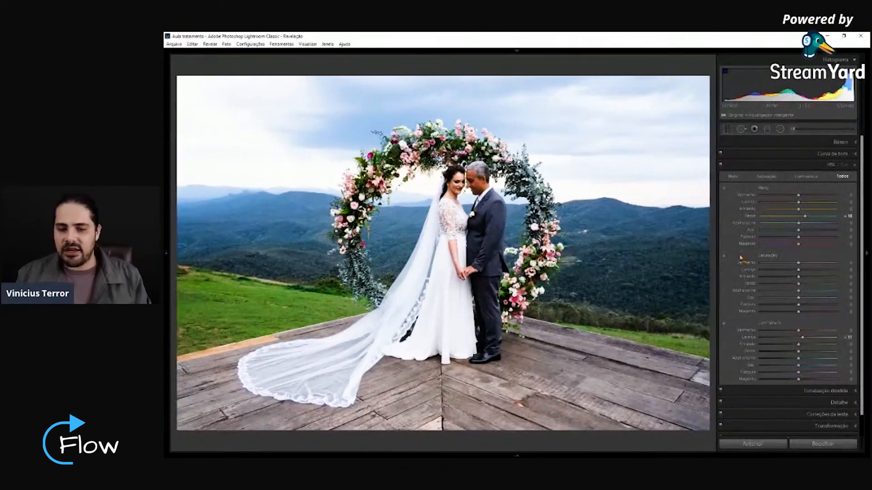
pyautogui.click(752, 163)
# Try extreme Vibração and Saturação values in the basic adjustments, resetting each to zero.
pyautogui.click(770, 143)
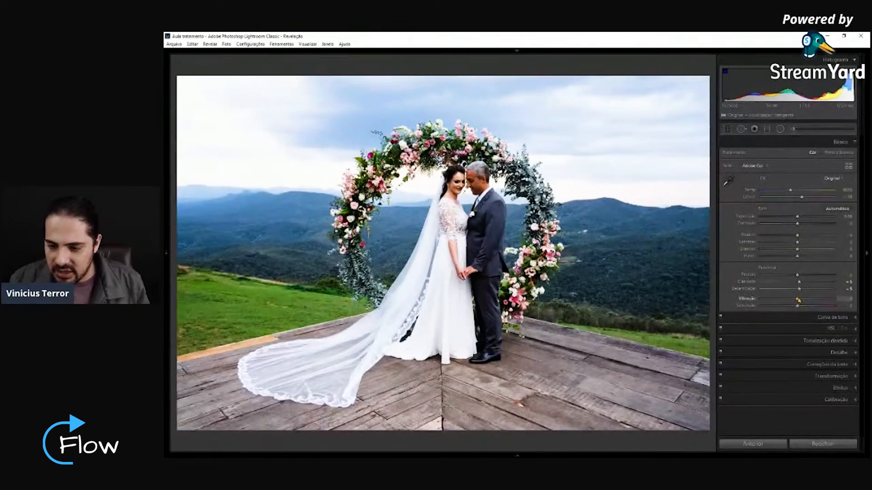
pyautogui.moveTo(798, 300); pyautogui.dragTo(843, 299)
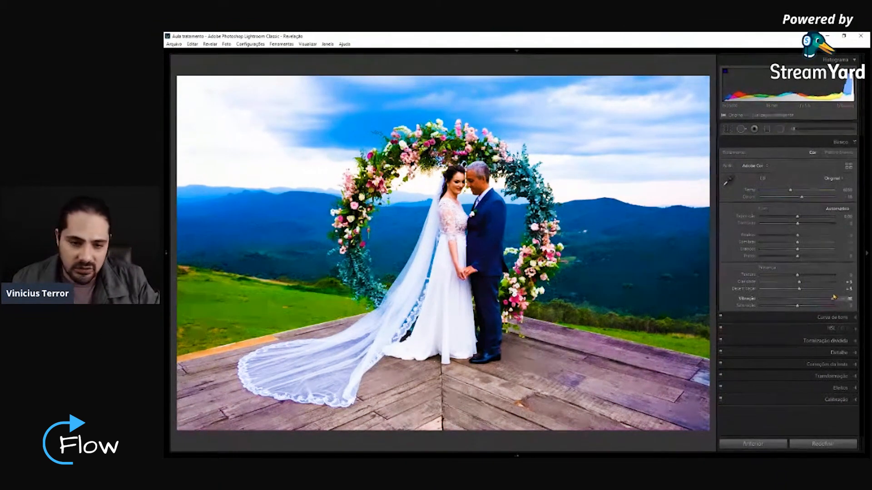
pyautogui.moveTo(835, 299); pyautogui.dragTo(829, 301)
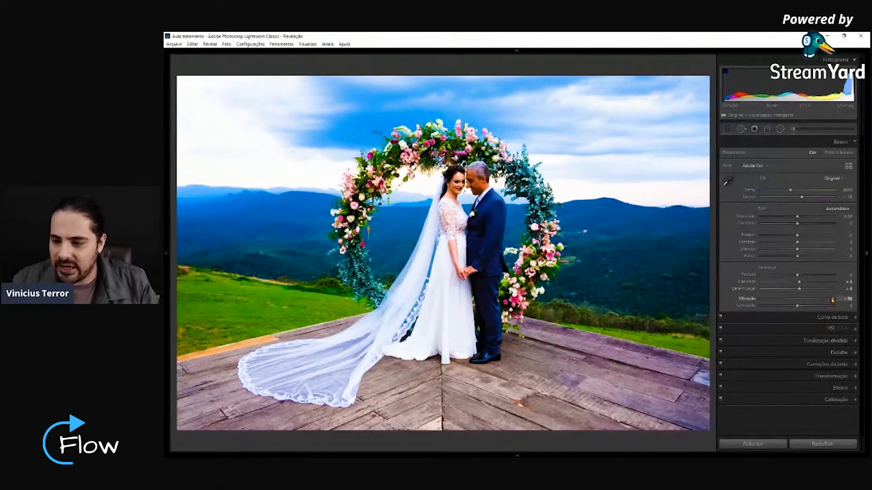
pyautogui.doubleClick(832, 299)
pyautogui.moveTo(797, 306); pyautogui.dragTo(850, 305)
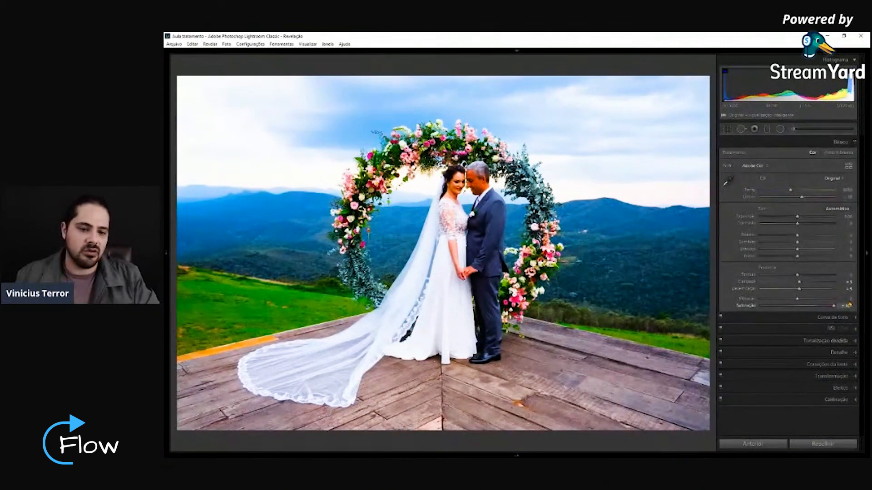
pyautogui.doubleClick(834, 308)
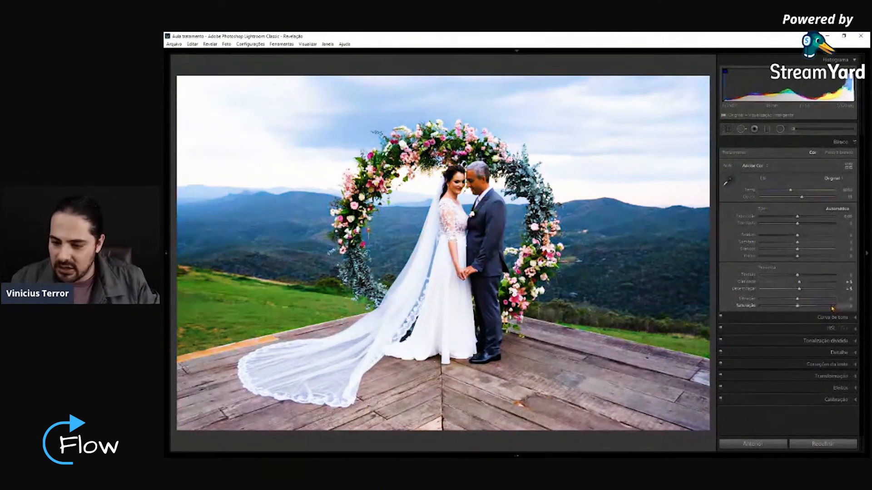
# Set Vibração to about +21 and raise the blue primary's saturation in Calibração to about +19.
pyautogui.moveTo(797, 300); pyautogui.dragTo(819, 299)
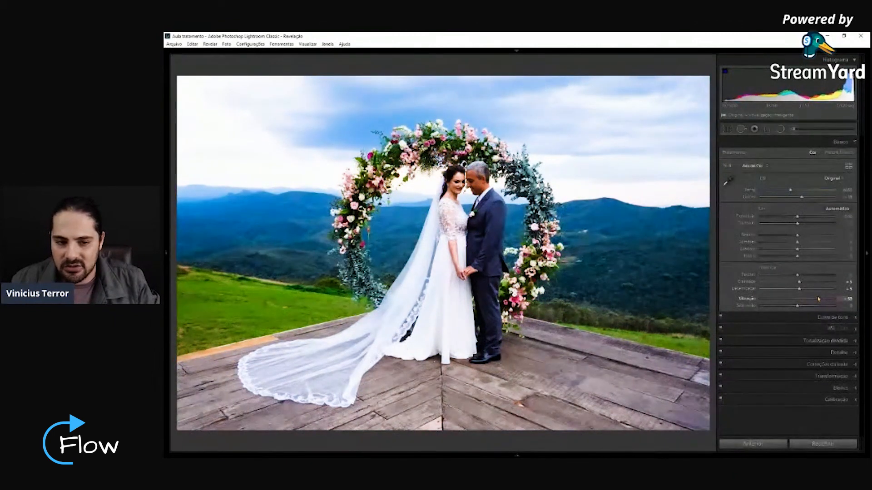
pyautogui.moveTo(818, 299); pyautogui.dragTo(806, 301)
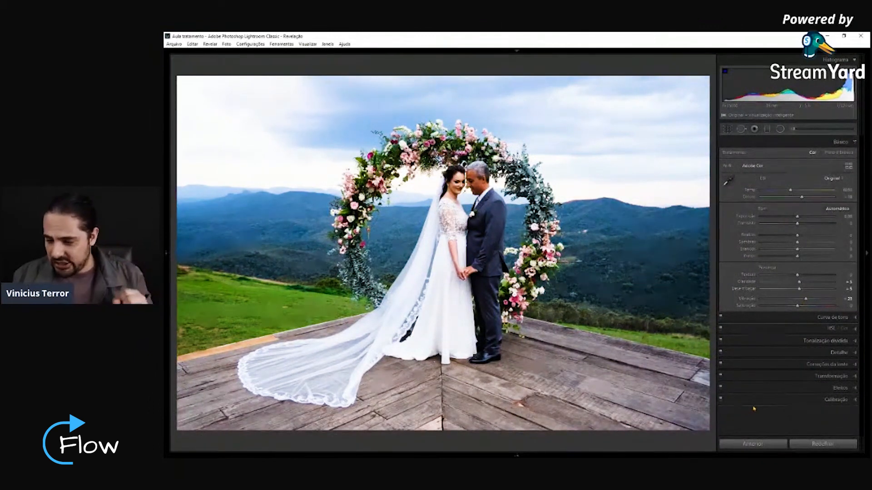
pyautogui.click(784, 400)
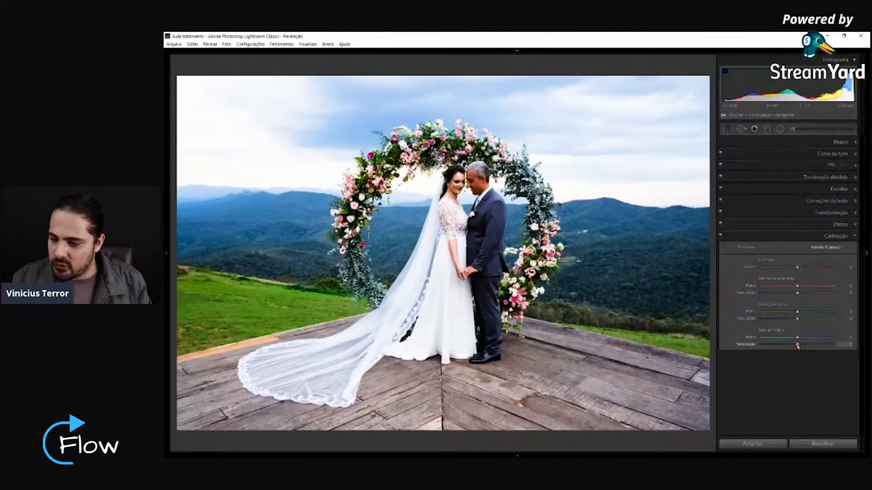
pyautogui.moveTo(798, 346)
pyautogui.mouseDown()
pyautogui.moveTo(761, 347)
pyautogui.moveTo(811, 346)
pyautogui.moveTo(763, 347)
pyautogui.moveTo(812, 350)
pyautogui.moveTo(802, 356)
pyautogui.mouseUp()
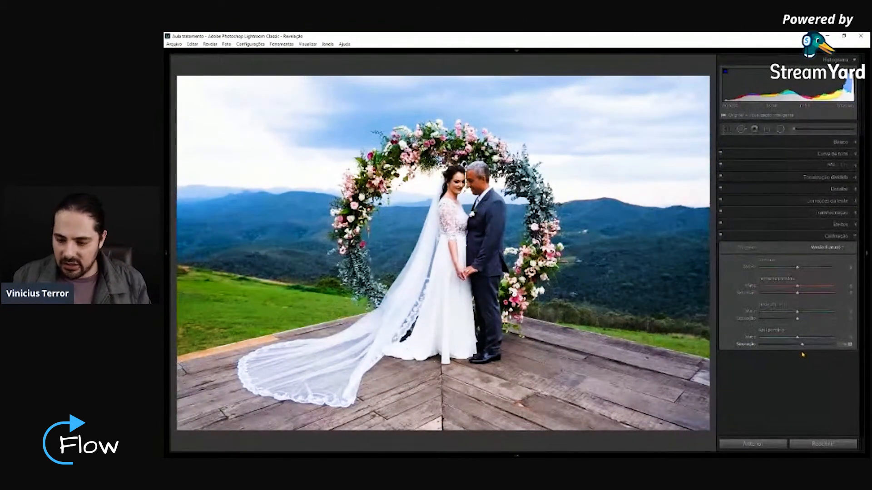
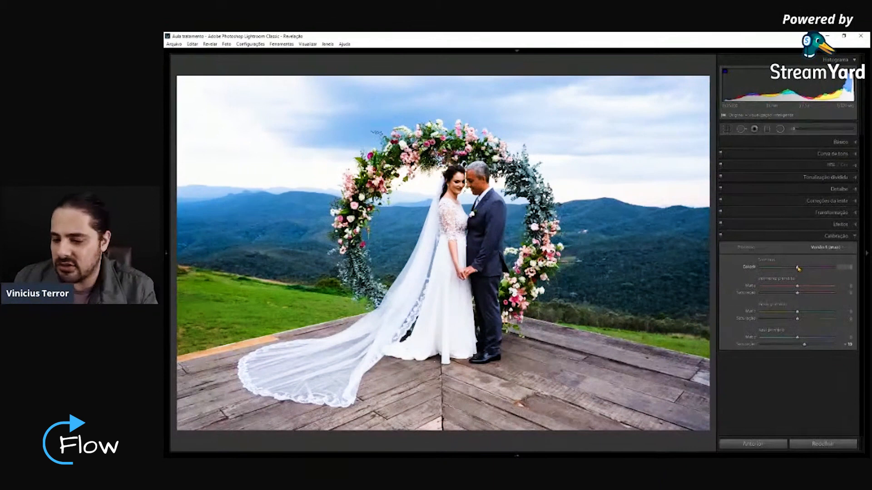
# Try a shadow tint of up to about +57 in Calibração, reset it, and close the calibration settings.
pyautogui.moveTo(798, 268)
pyautogui.mouseDown()
pyautogui.moveTo(783, 270)
pyautogui.moveTo(814, 271)
pyautogui.mouseUp()
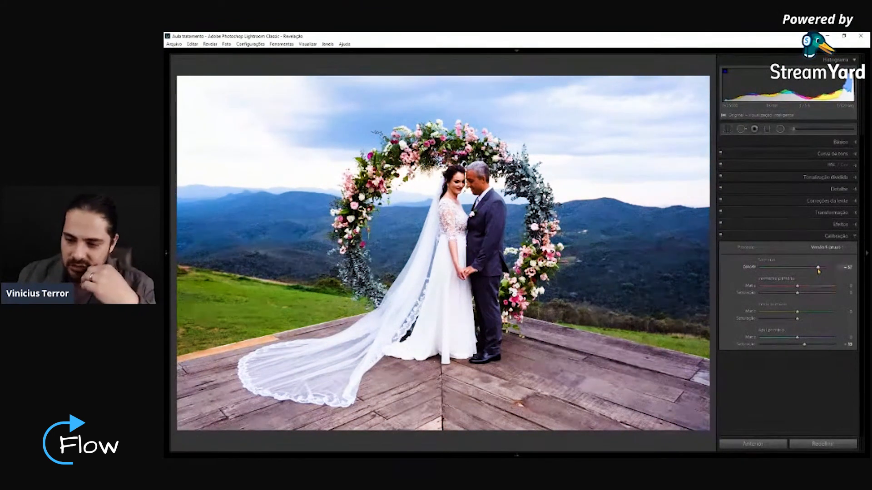
pyautogui.moveTo(804, 274); pyautogui.dragTo(800, 273)
pyautogui.doubleClick(800, 270)
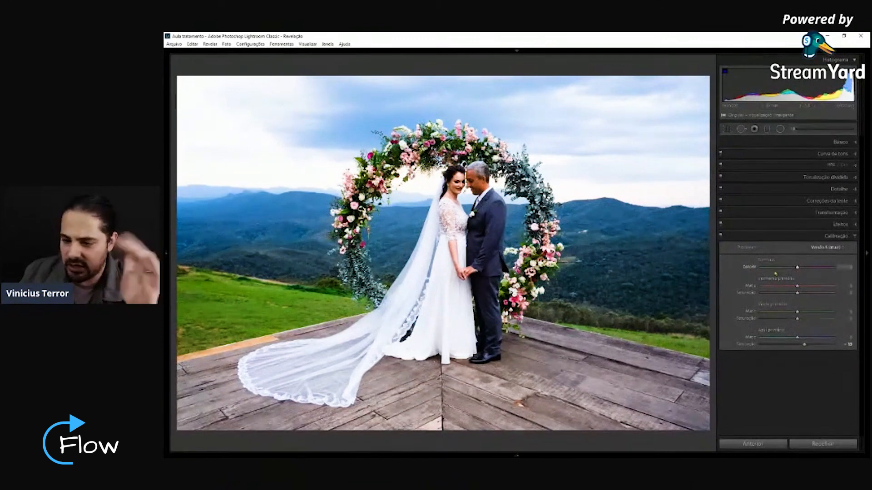
pyautogui.click(803, 238)
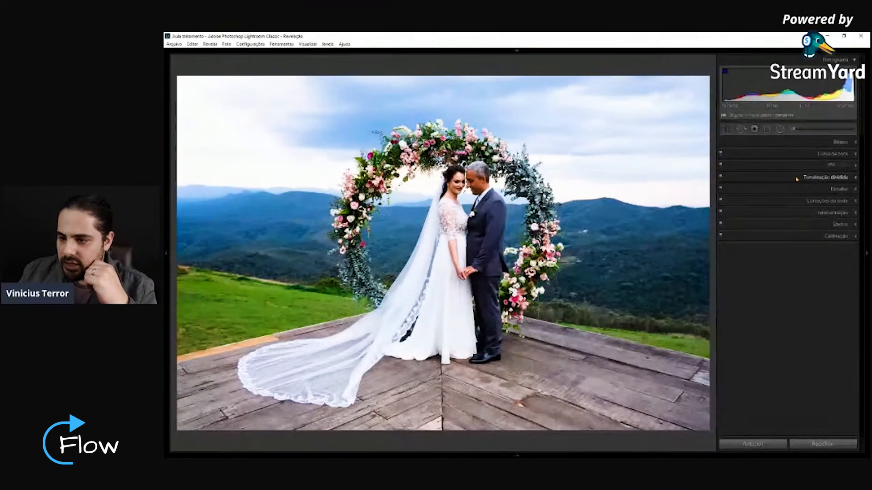
# Try a shadow tint in Tonalização dividida with Matiz at about 43 and Saturação at about 8.
pyautogui.click(819, 177)
pyautogui.moveTo(761, 240); pyautogui.dragTo(777, 244)
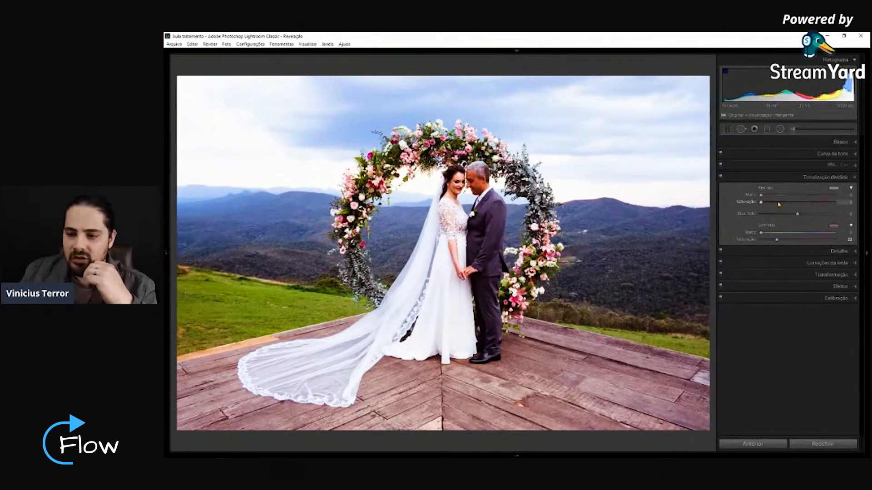
pyautogui.click(763, 239)
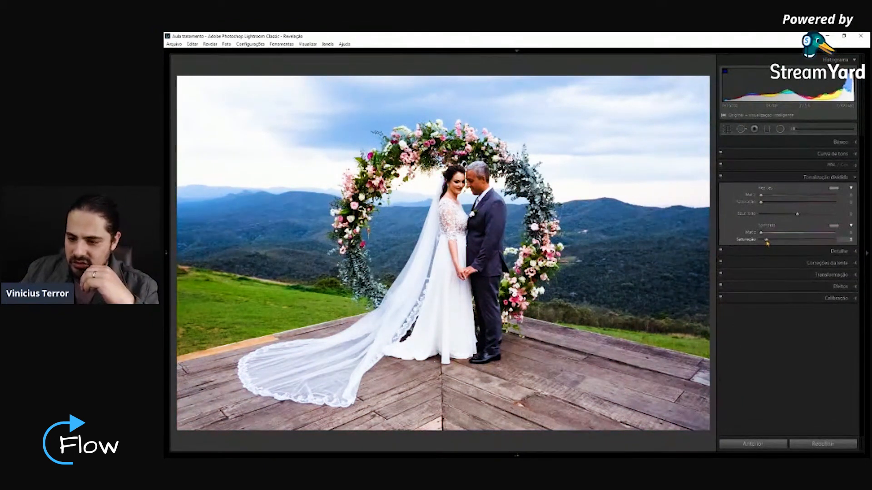
pyautogui.moveTo(762, 233); pyautogui.dragTo(770, 235)
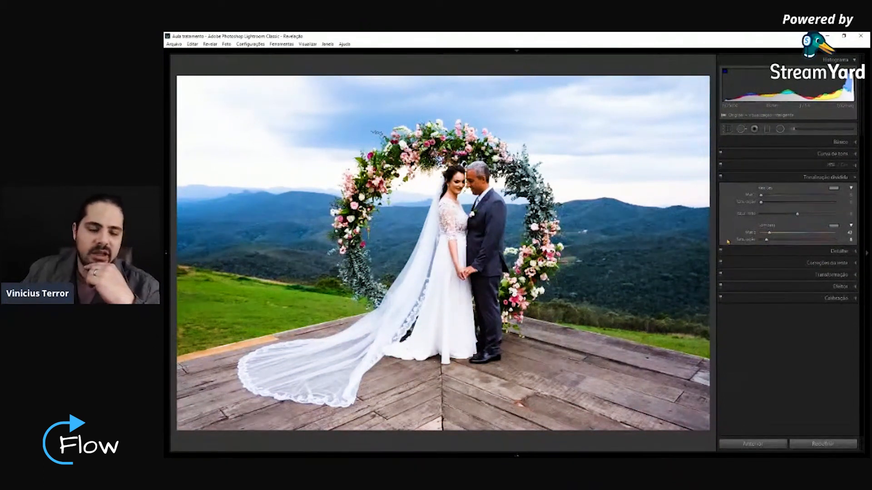
# Preview the photo in black and white with shadow Saturação at about 14, return to colour, and disable Tonalização dividida.
pyautogui.press('v')
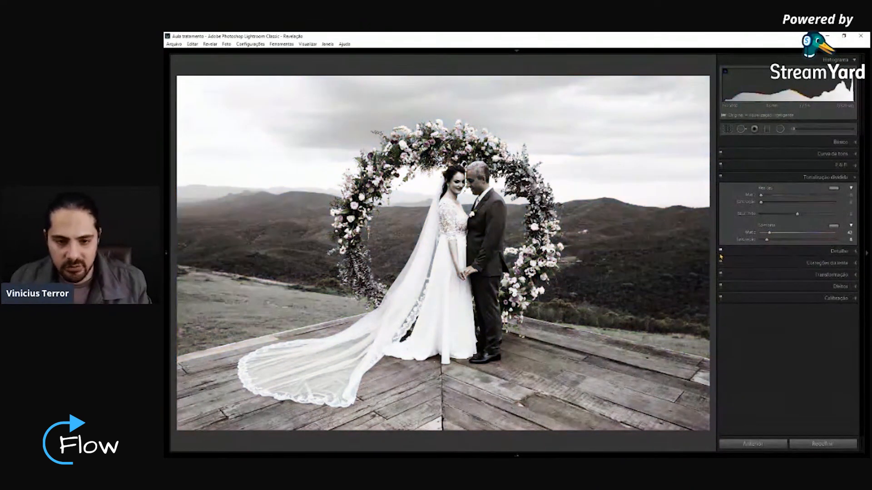
pyautogui.moveTo(766, 240)
pyautogui.mouseDown()
pyautogui.moveTo(797, 241)
pyautogui.moveTo(770, 241)
pyautogui.mouseUp()
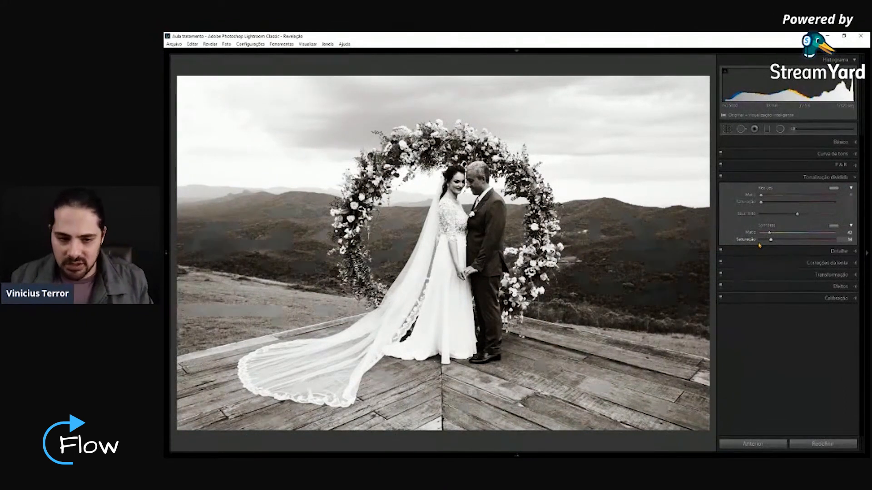
pyautogui.press('v')
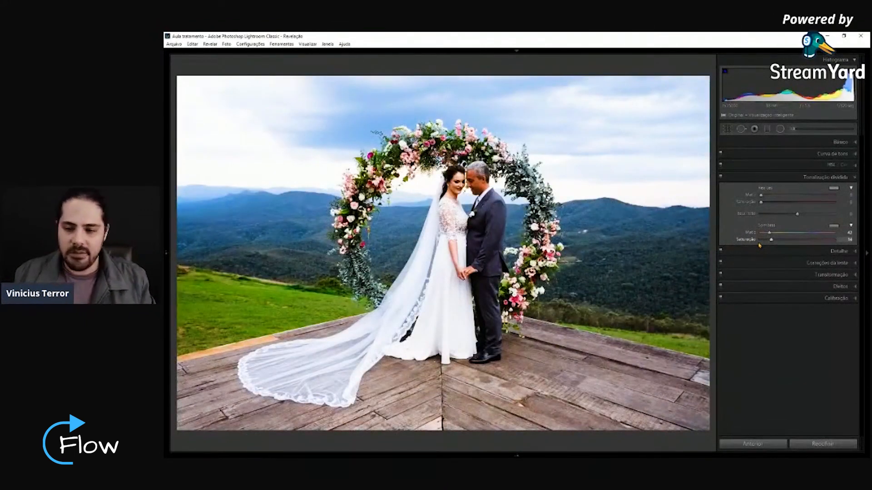
pyautogui.click(720, 179)
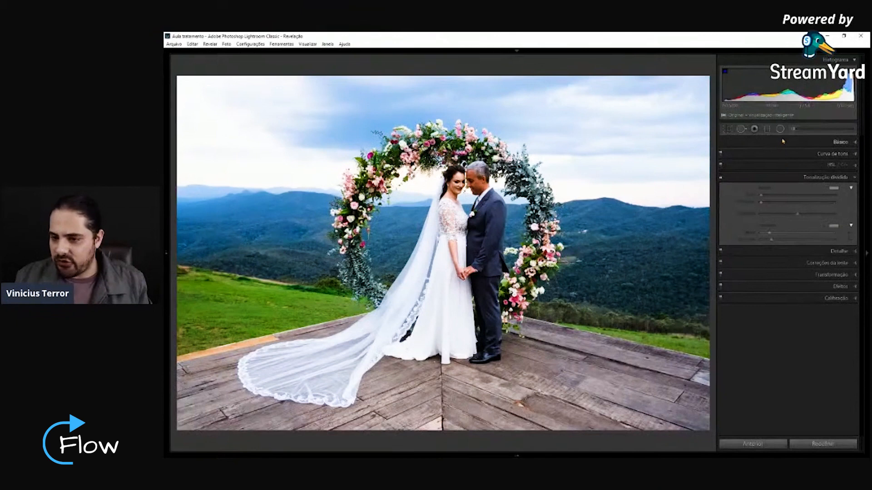
# Review the basic and HSL adjustments and compare the edited photo with its before version.
pyautogui.click(783, 165)
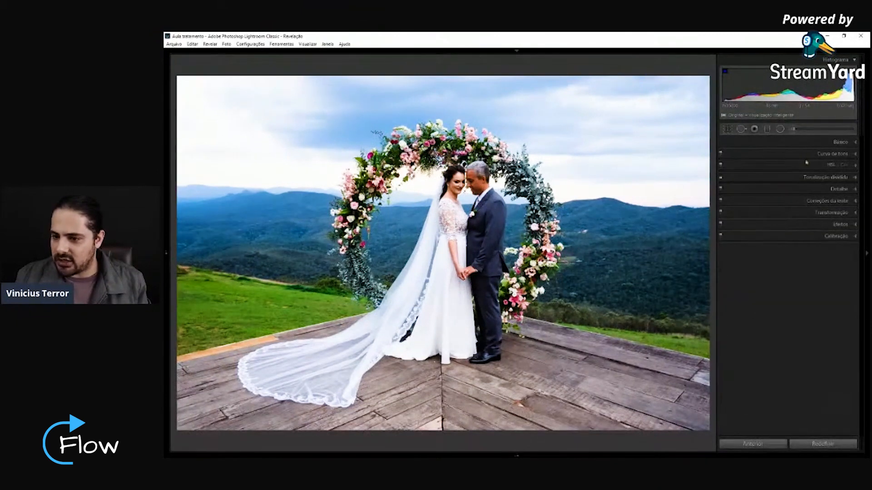
pyautogui.click(817, 154)
pyautogui.click(809, 142)
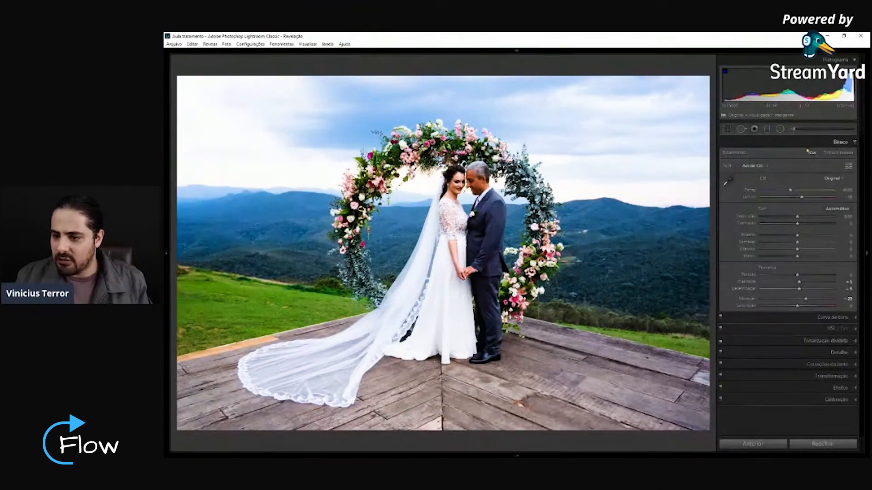
pyautogui.click(799, 329)
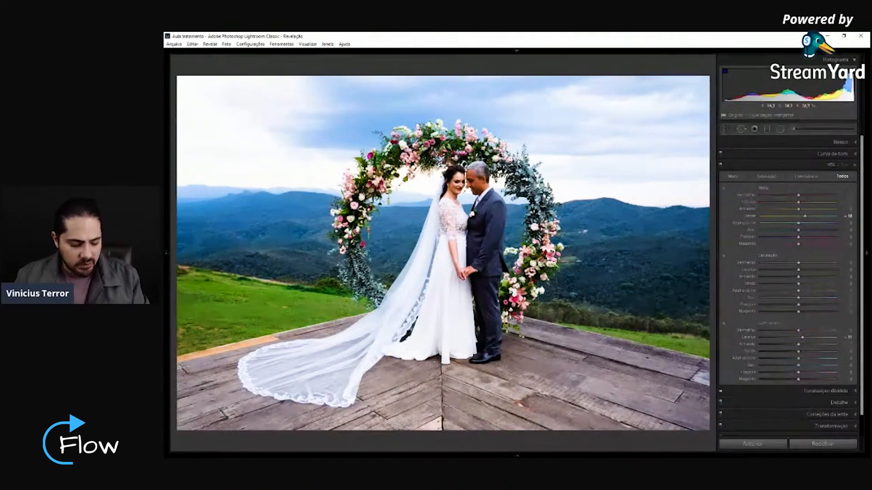
pyautogui.press('\\')
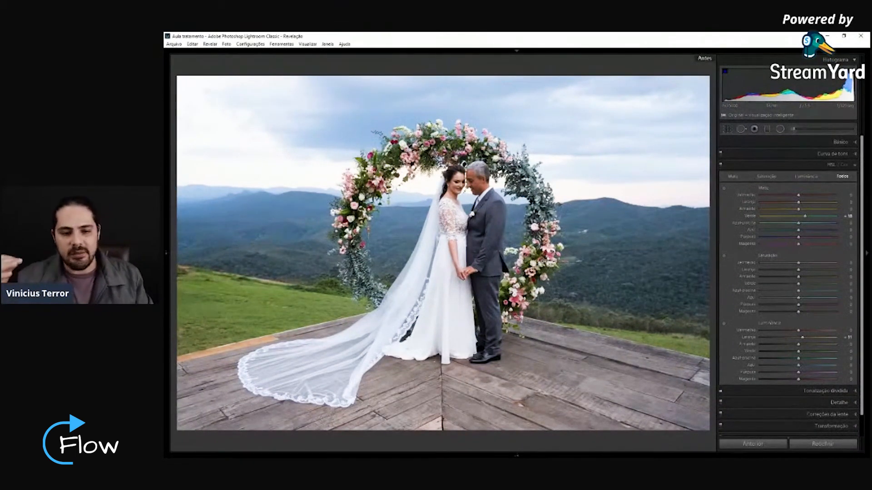
pyautogui.press('\\')
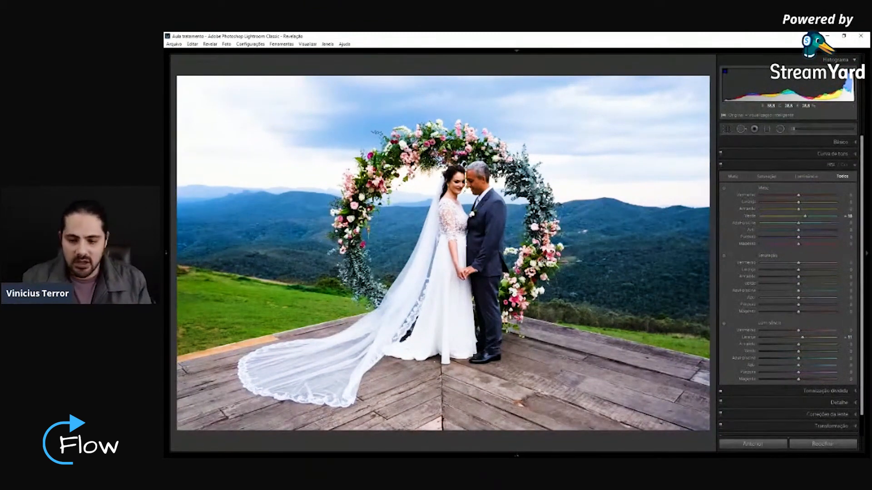
# Inspect the couple's faces up close and warm the photo by raising Temp to about 7300.
pyautogui.click(783, 145)
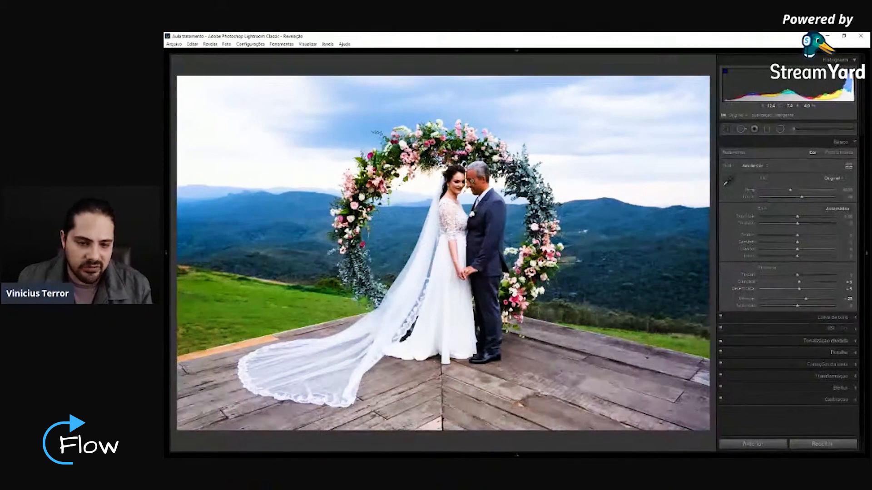
pyautogui.click(472, 183)
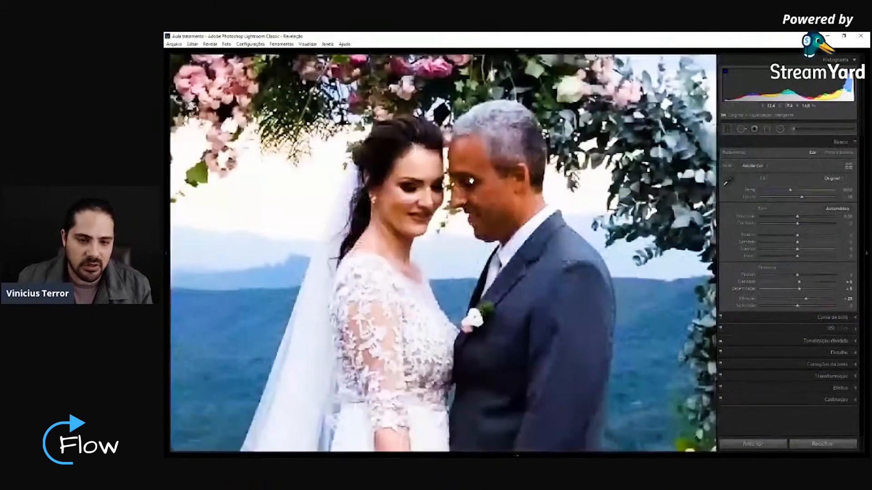
pyautogui.click(487, 197)
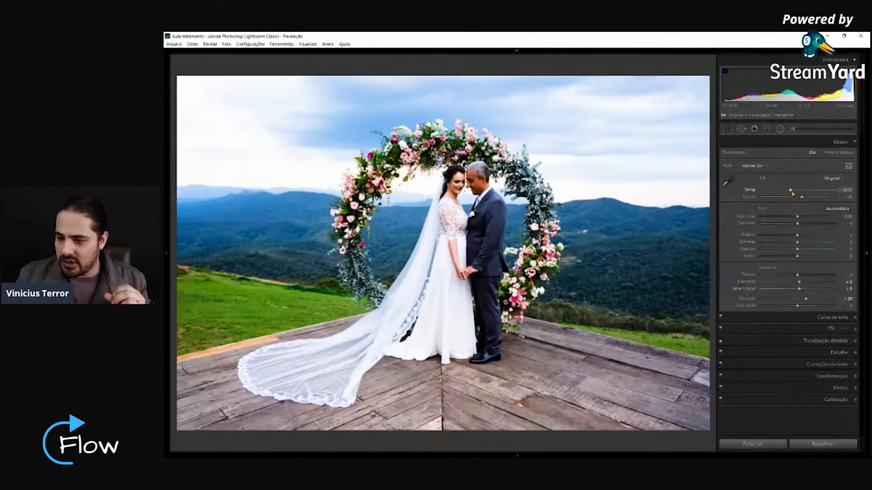
pyautogui.moveTo(792, 192); pyautogui.dragTo(800, 192)
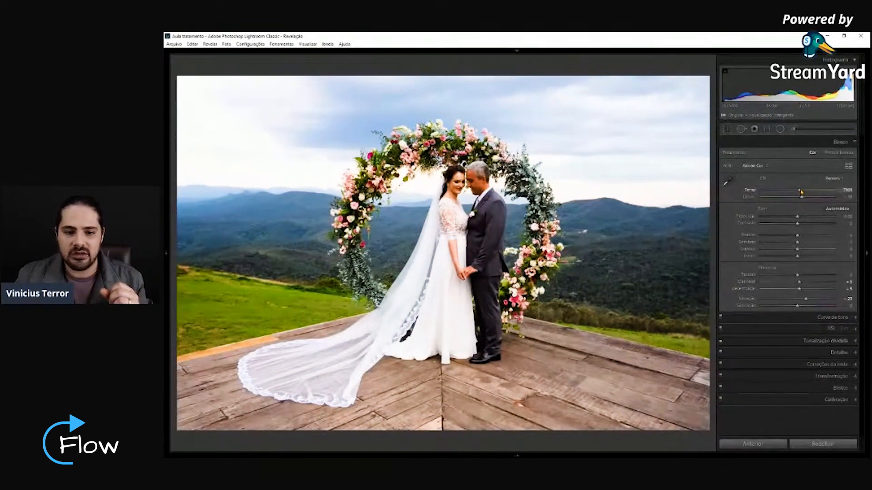
# Lighten the groom's face using a small Adjustment Brush with exposure 0,20, and compare the photo with its before version.
pyautogui.click(792, 129)
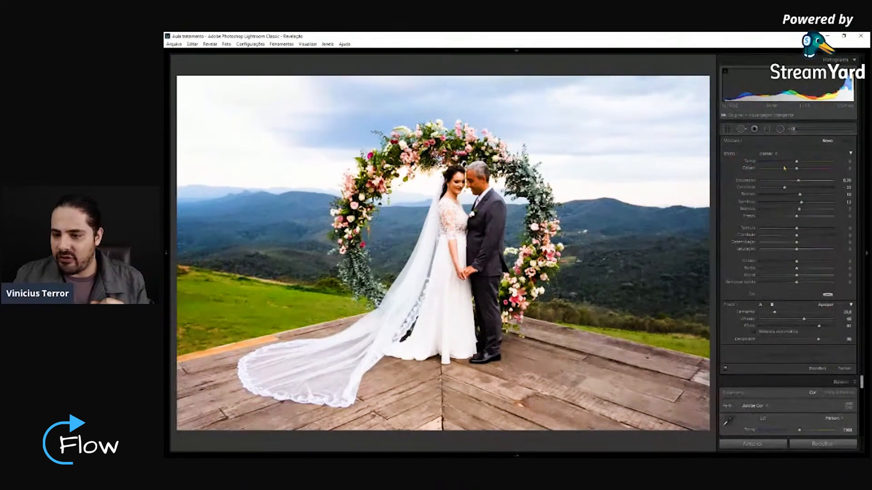
pyautogui.scroll(-4, 473, 181)
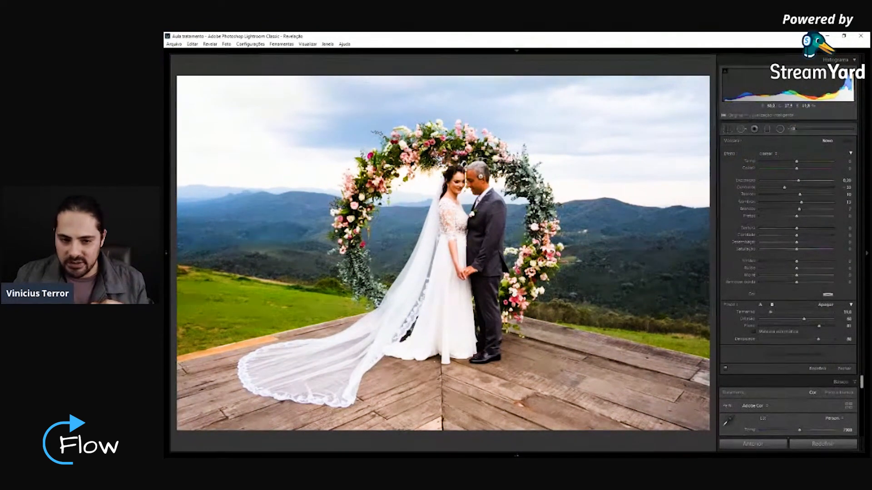
pyautogui.moveTo(474, 182); pyautogui.dragTo(478, 188)
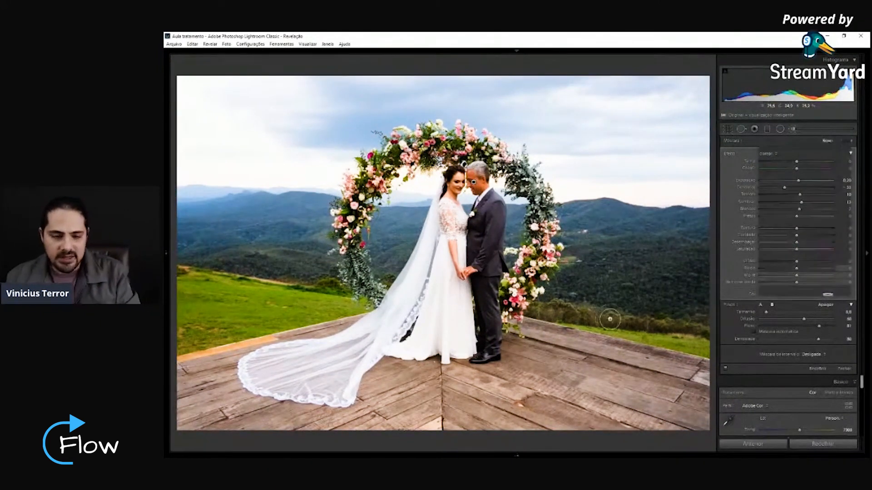
pyautogui.press('k')
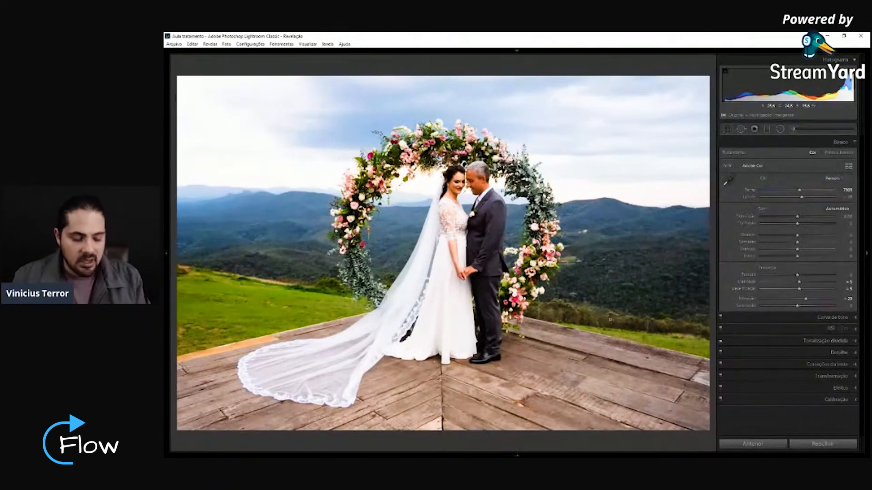
pyautogui.press('\\')
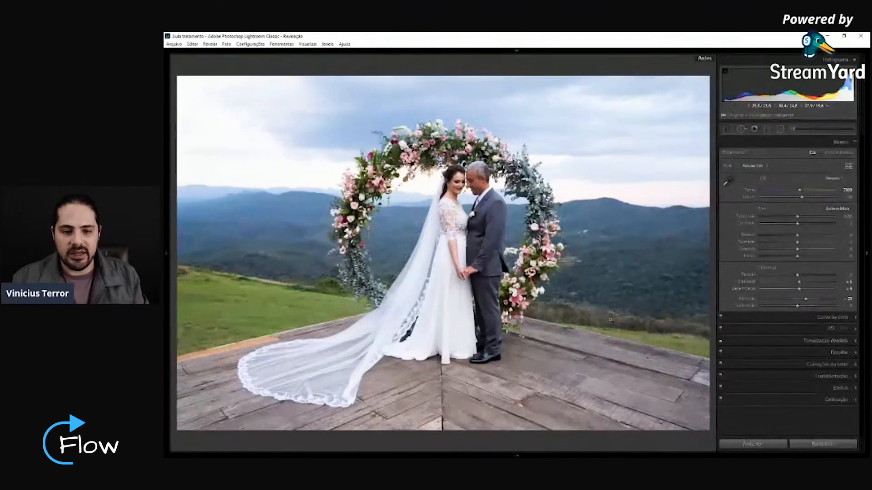
pyautogui.press('\\')
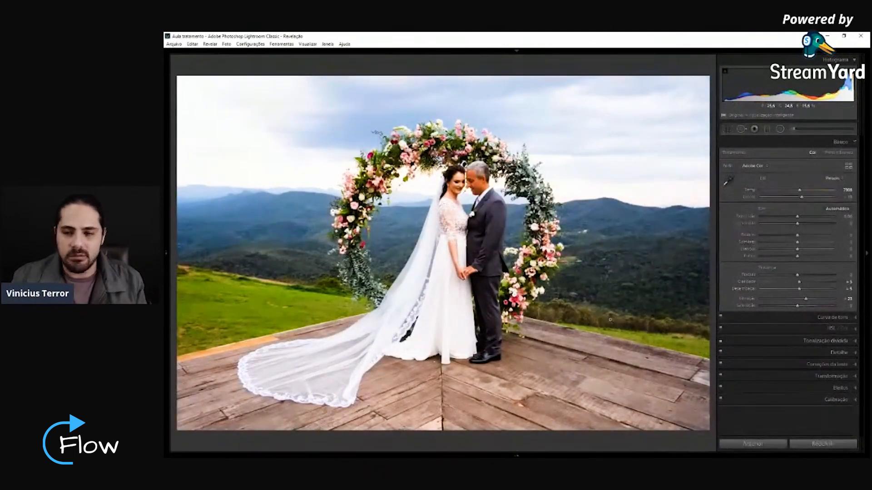
# Paint the bright sky beside the flower arch using a larger Adjustment Brush with Realces at about -40.
pyautogui.click(792, 129)
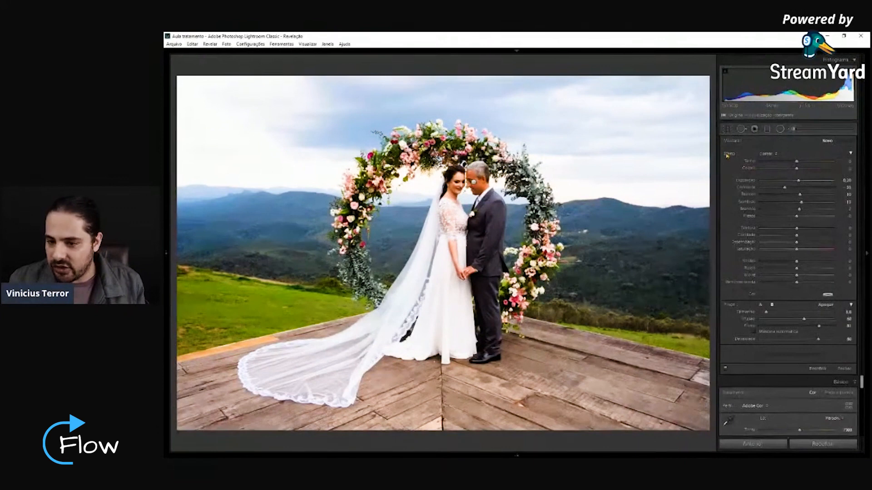
pyautogui.click(781, 195)
pyautogui.scroll(3, 311, 168)
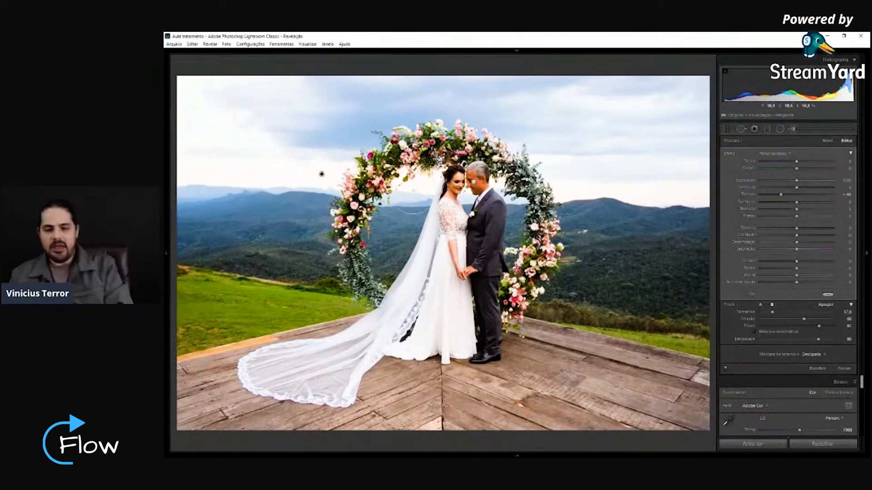
pyautogui.press('k')
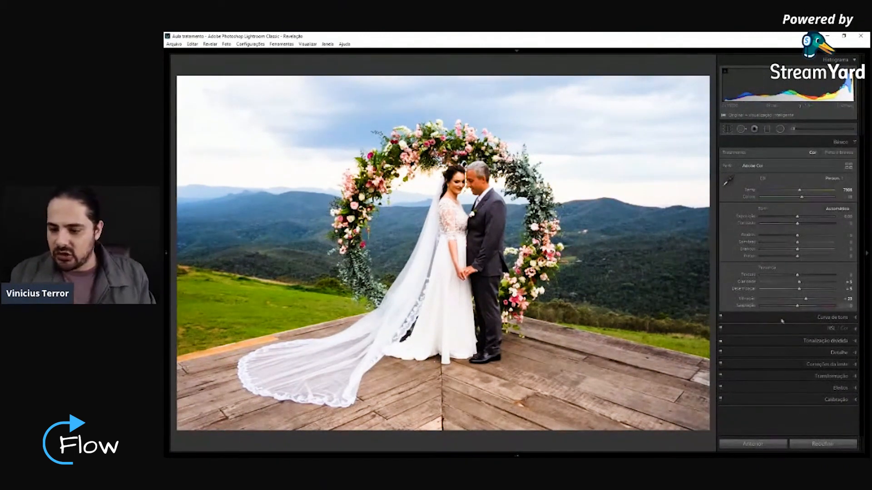
# Review the tone curve and the basic adjustments applied to the photo.
pyautogui.click(727, 130)
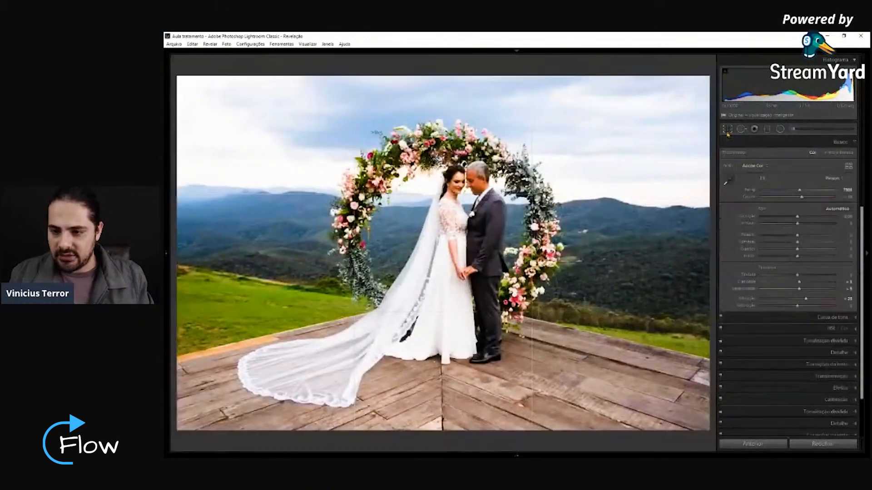
pyautogui.click(769, 316)
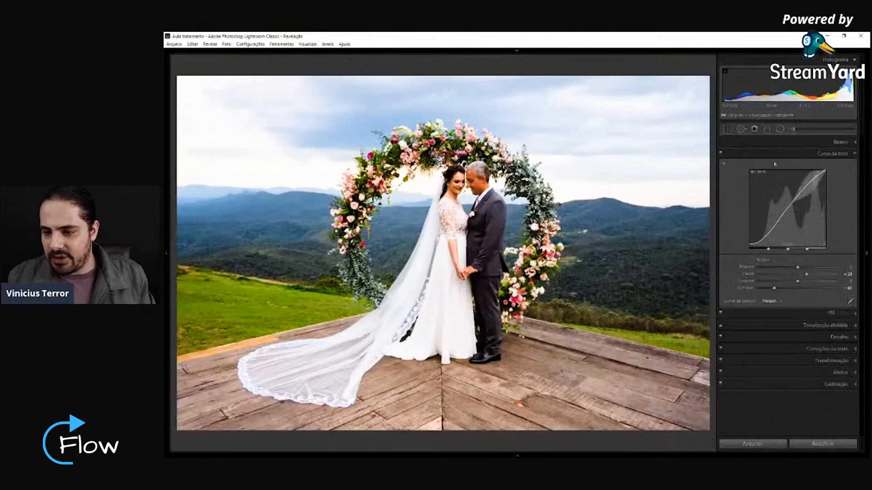
pyautogui.click(789, 155)
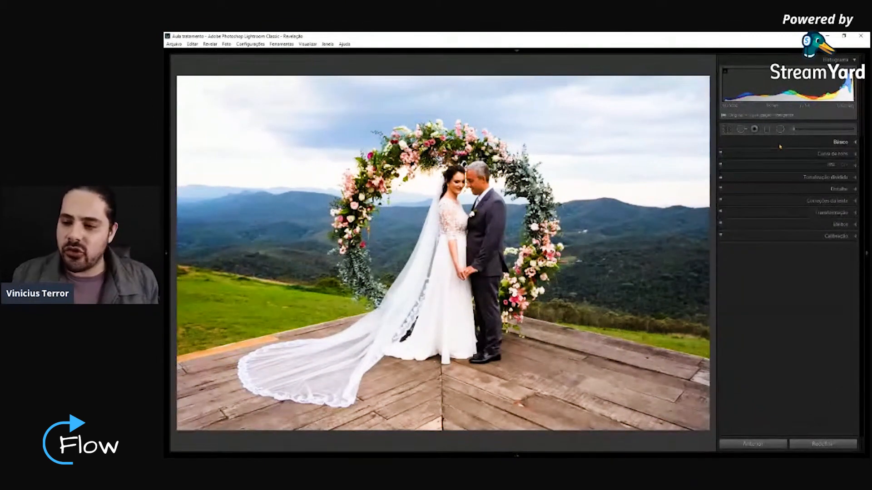
pyautogui.click(799, 142)
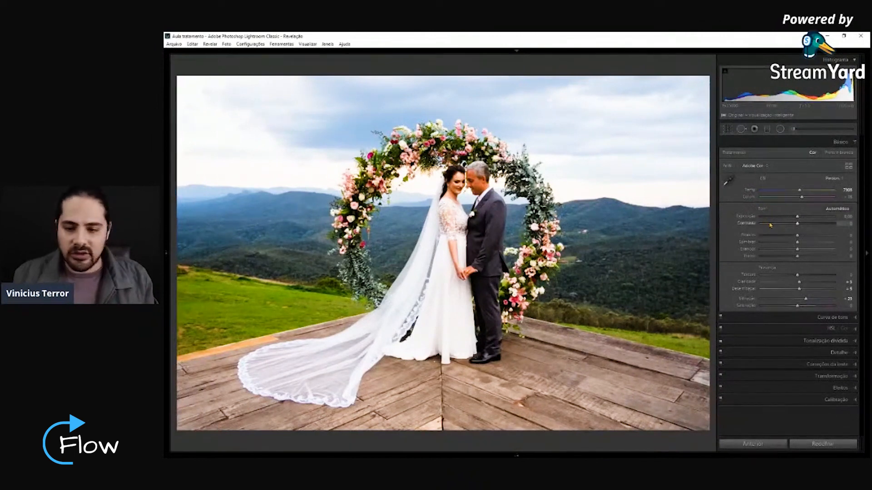
# In the detail settings, raise sharpening Intensidade to about 60 and luminance noise reduction to about 17.
pyautogui.click(791, 357)
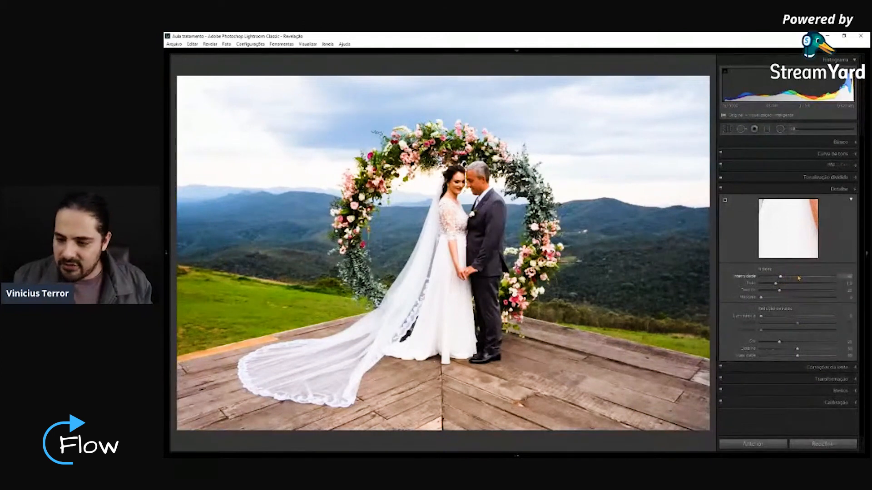
pyautogui.moveTo(799, 278); pyautogui.dragTo(791, 277)
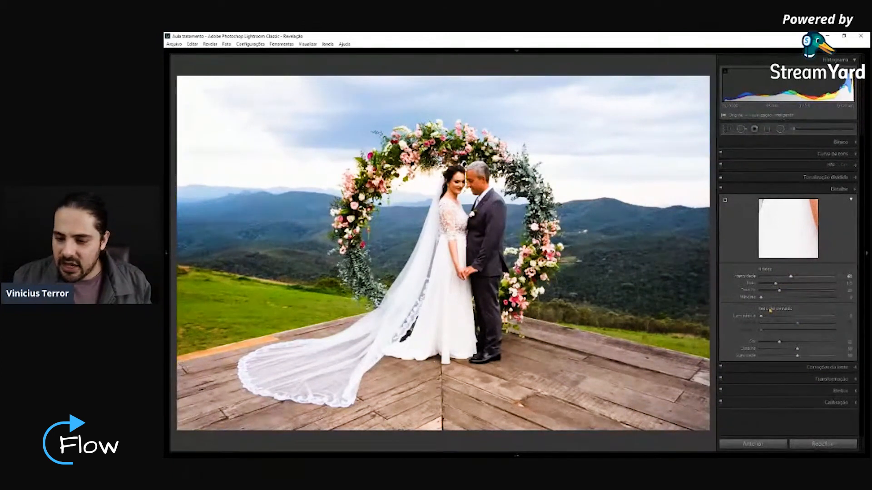
pyautogui.click(774, 318)
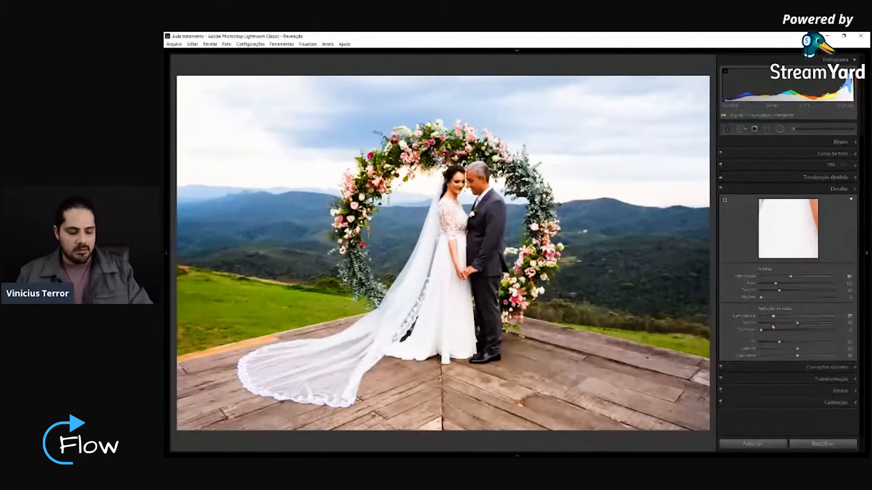
# Return to the library grid and look through the wedding photo thumbnails.
pyautogui.press('g')
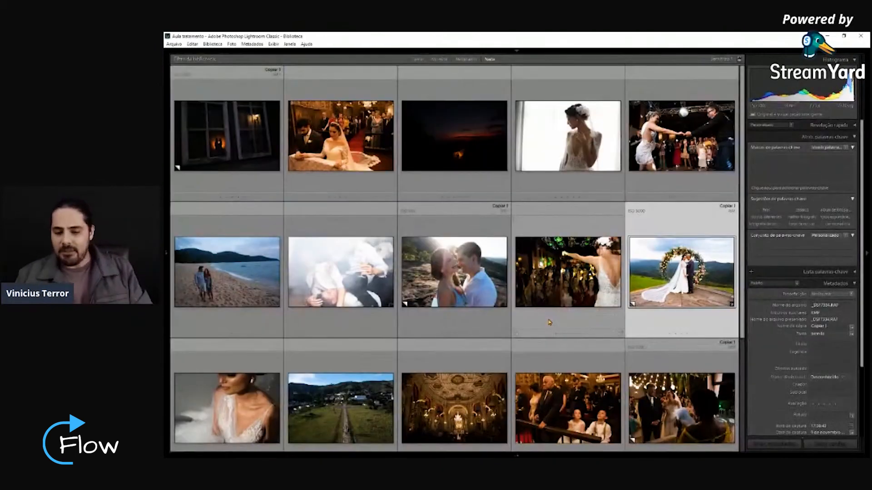
pyautogui.scroll(-3, 549, 323)
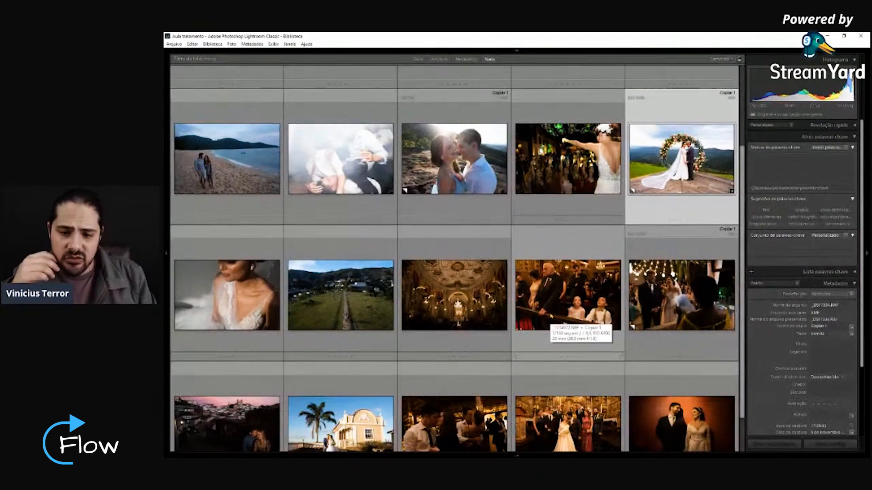
pyautogui.scroll(3, 552, 316)
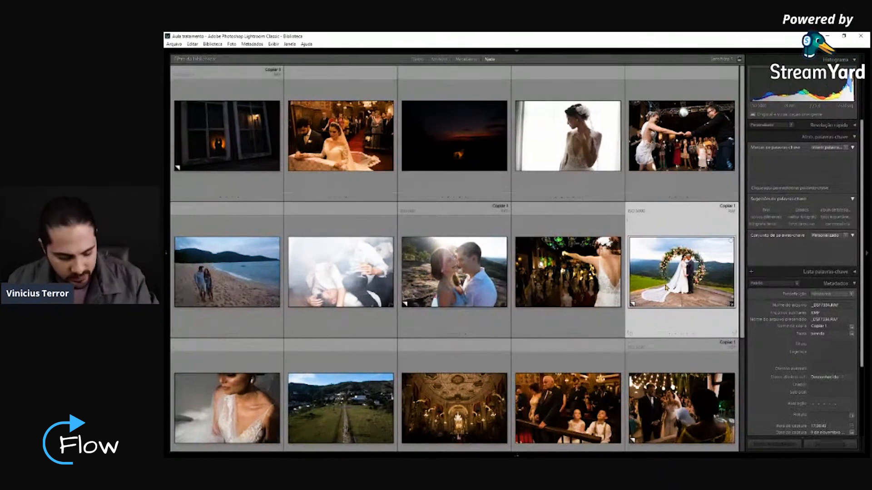
# Reopen the flower-arch couple photo for developing and compare the finished edit with its original state.
pyautogui.press('d')
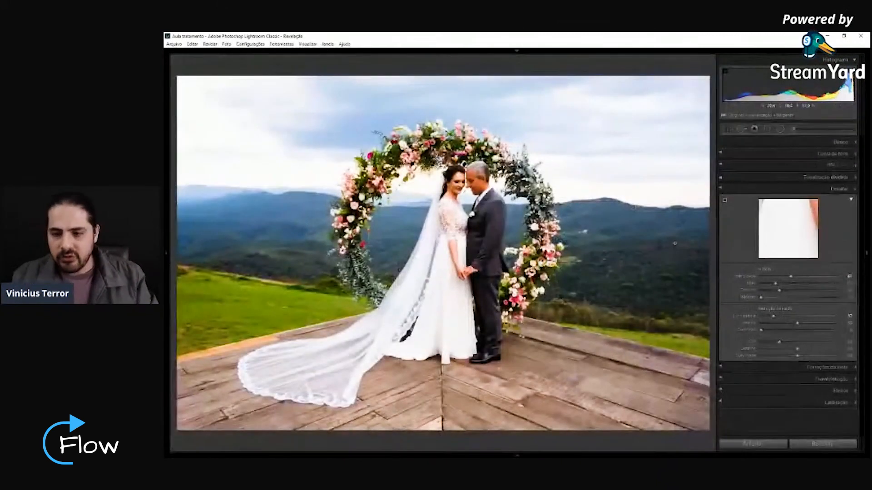
pyautogui.click(793, 142)
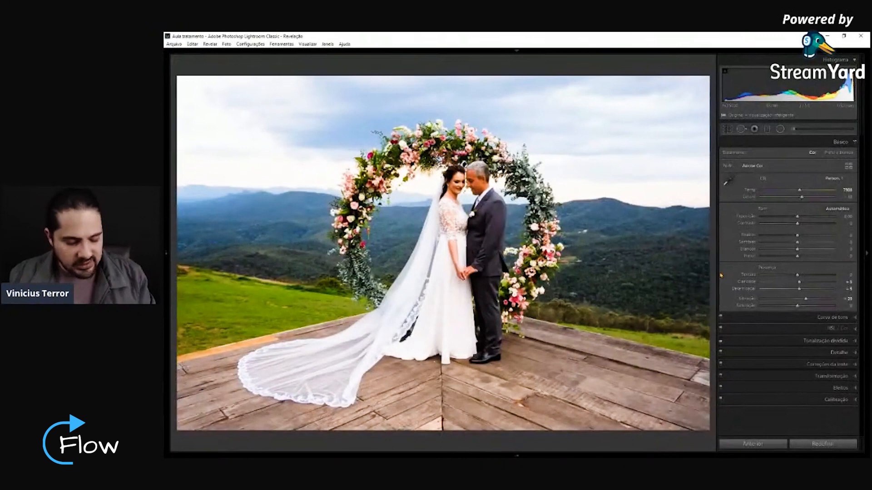
pyautogui.press('\\')
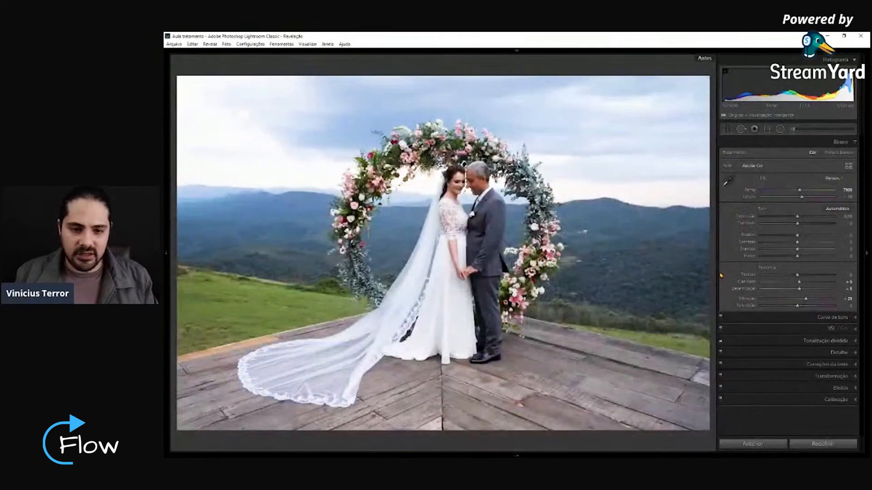
pyautogui.press('\\')
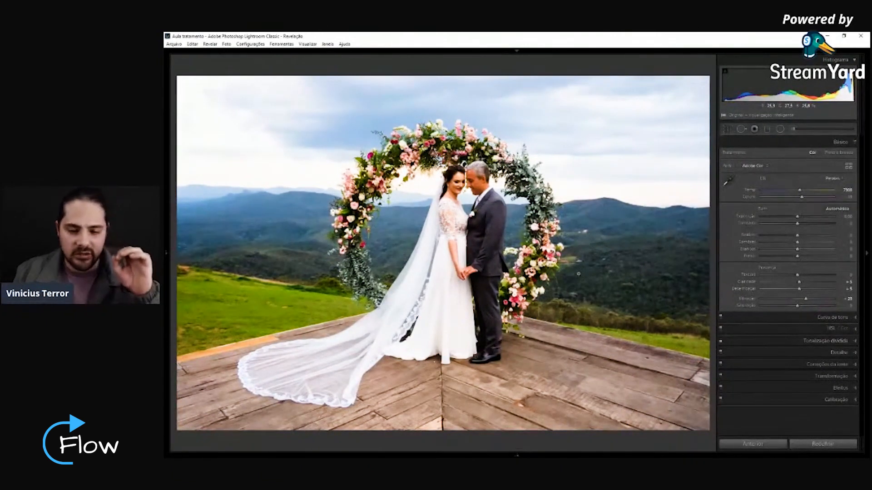
pyautogui.moveTo(166, 249)
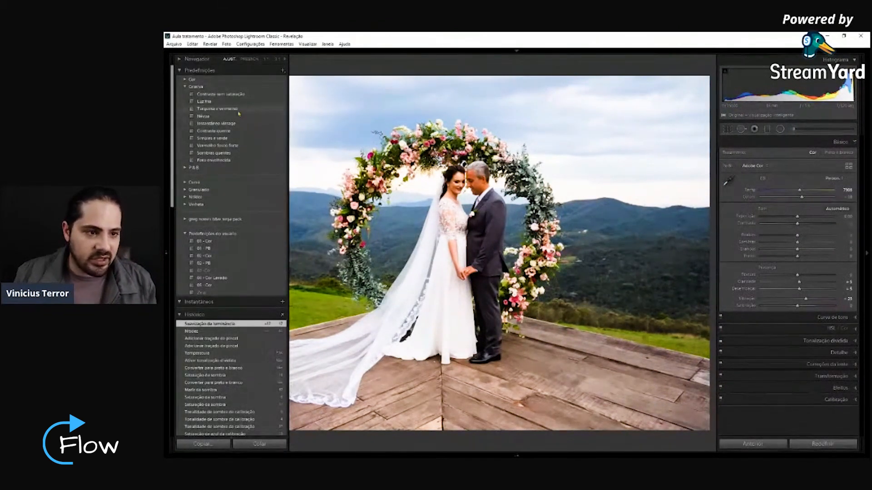
pyautogui.click(178, 58)
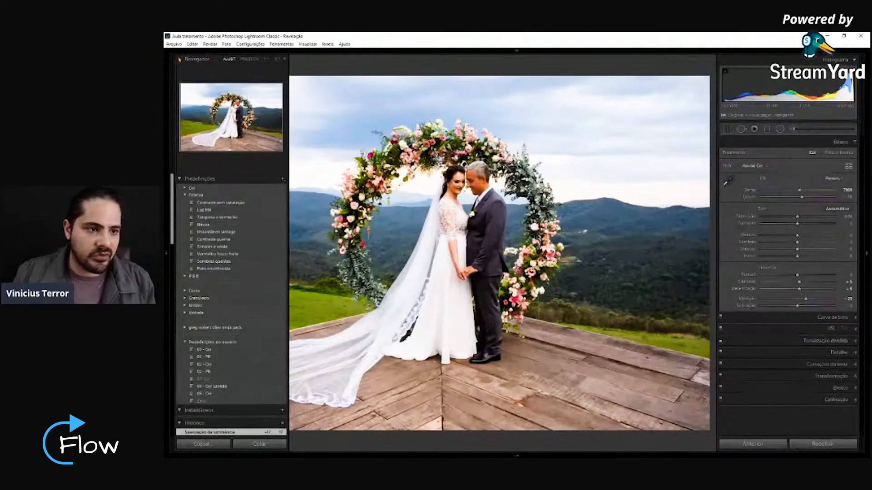
pyautogui.click(180, 59)
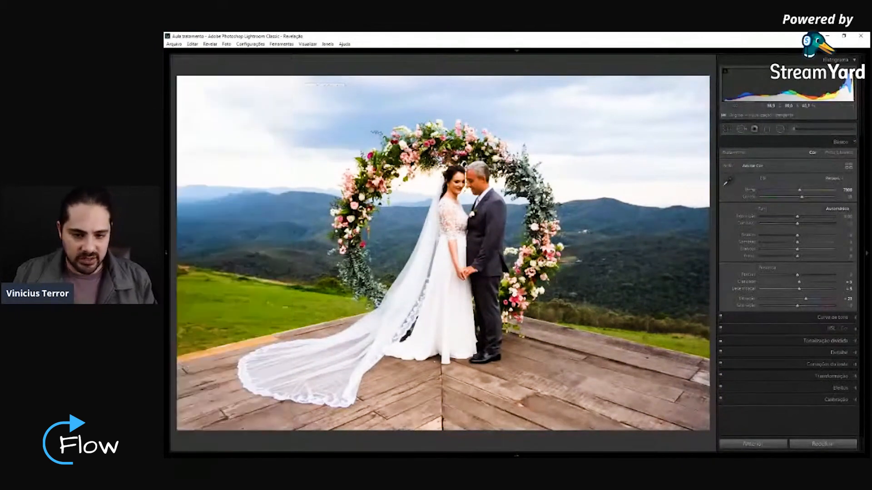
# Start a new develop preset named Aula in the Predefinições do usuário group.
pyautogui.moveTo(190, 125)
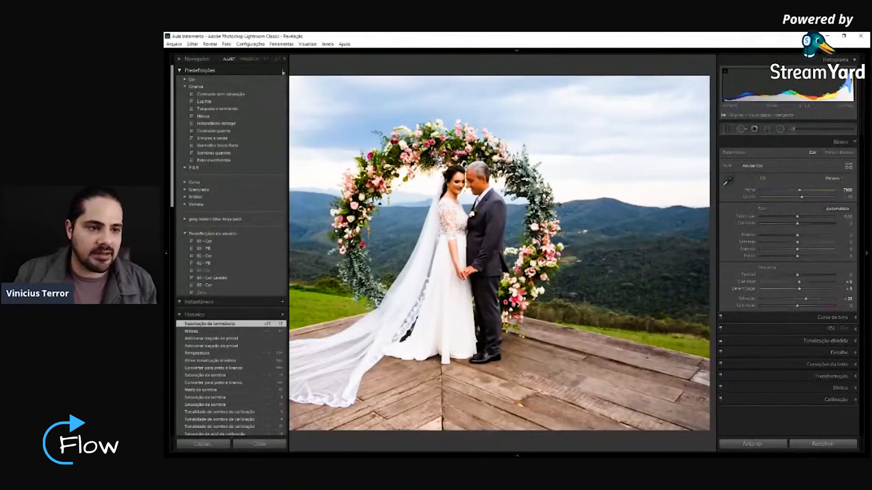
pyautogui.click(283, 71)
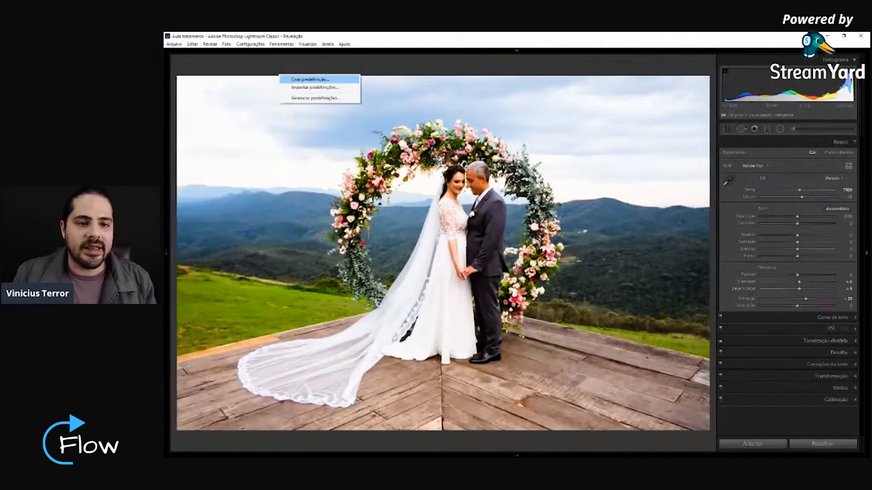
pyautogui.click(311, 80)
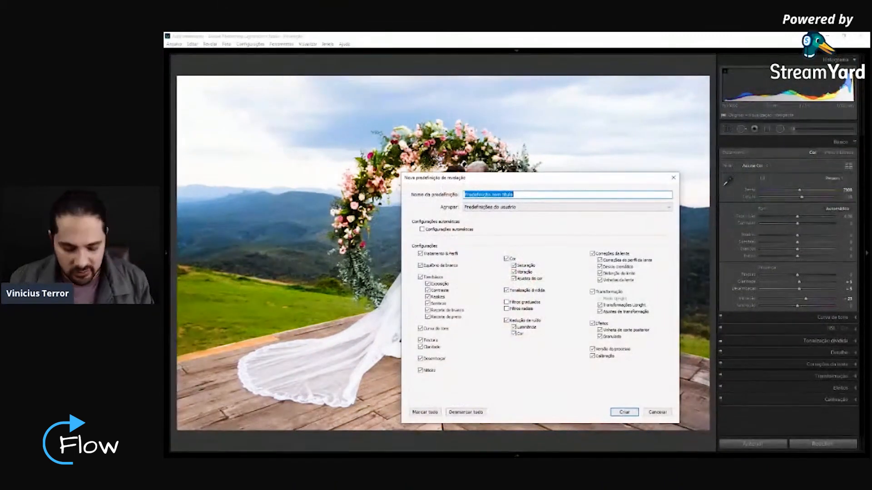
pyautogui.write('Aula')
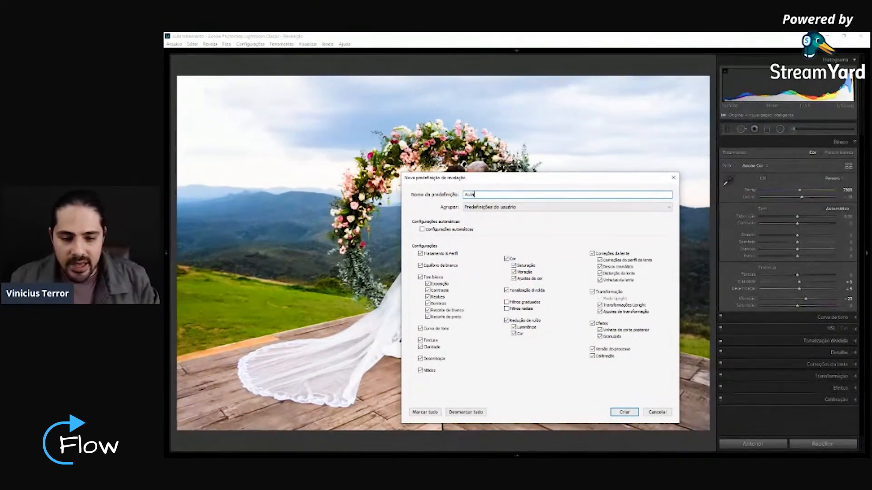
pyautogui.click(568, 207)
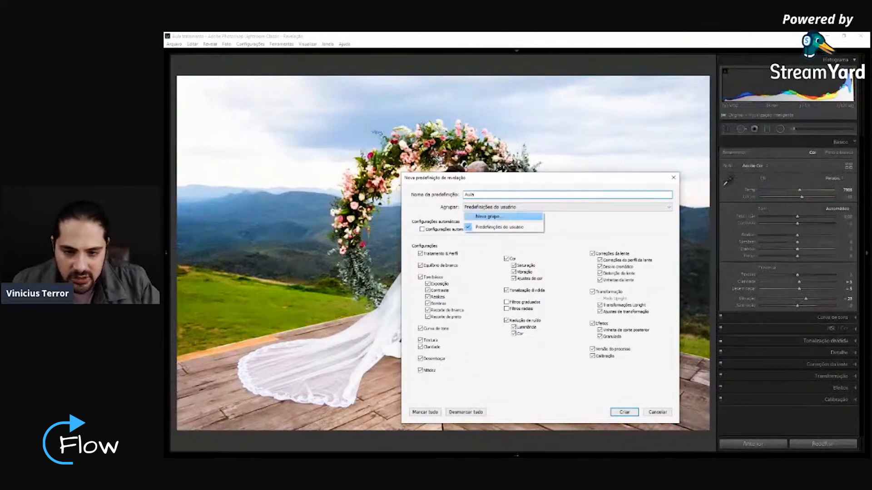
pyautogui.click(499, 227)
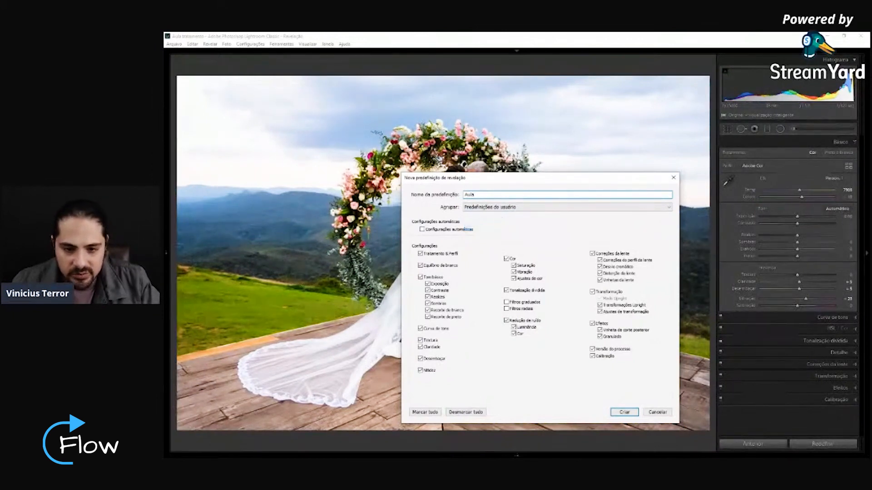
pyautogui.click(568, 207)
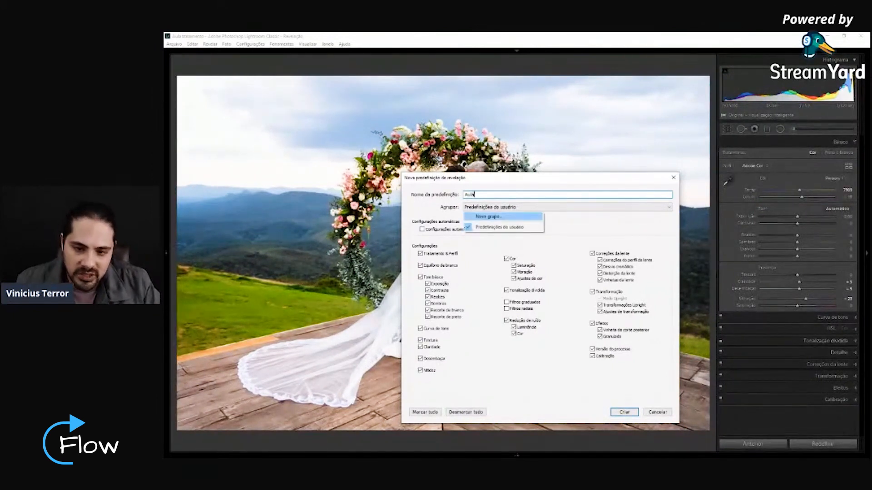
pyautogui.click(499, 227)
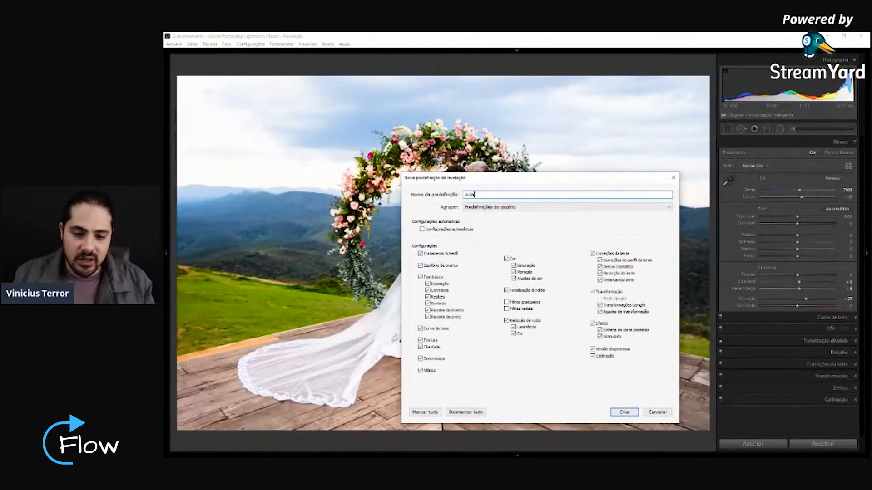
# Exclude Equilíbrio de branco, Exposição, Realces, Nitidez, Redução de ruído, Correções da lente, Transformação and Efeitos from the Aula preset and create it.
pyautogui.click(420, 265)
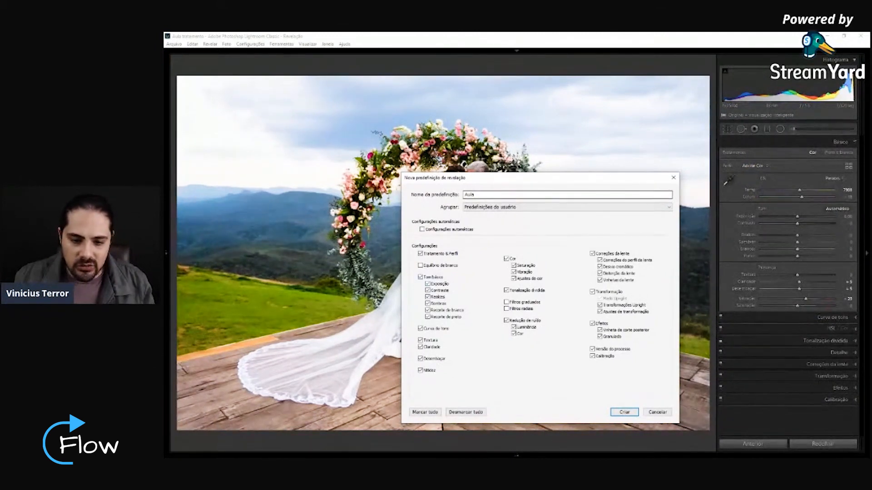
pyautogui.click(427, 284)
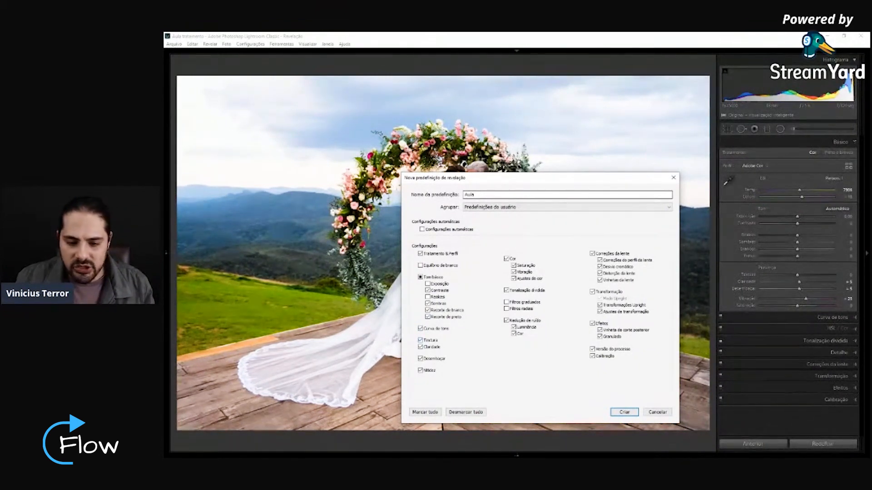
pyautogui.click(421, 371)
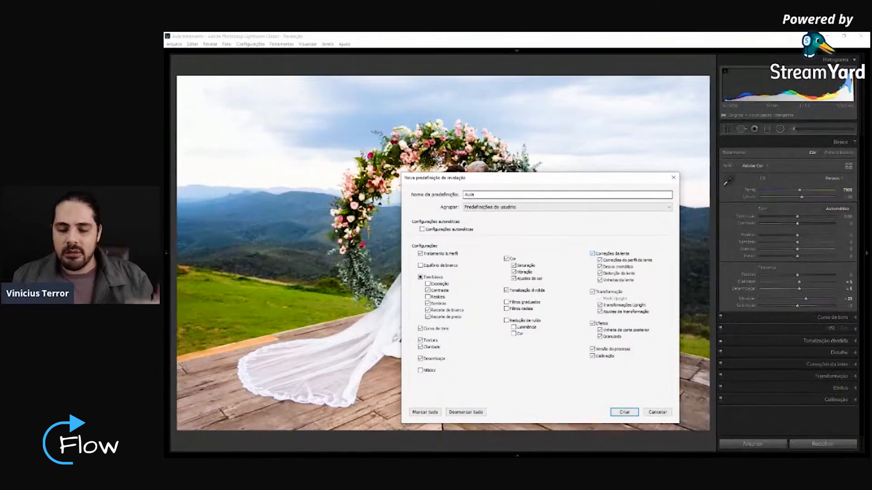
pyautogui.click(592, 254)
pyautogui.click(592, 292)
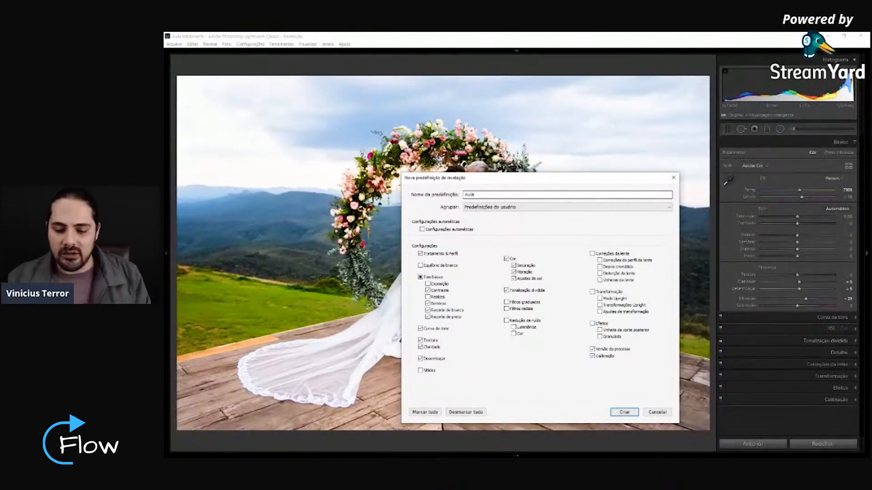
pyautogui.click(624, 412)
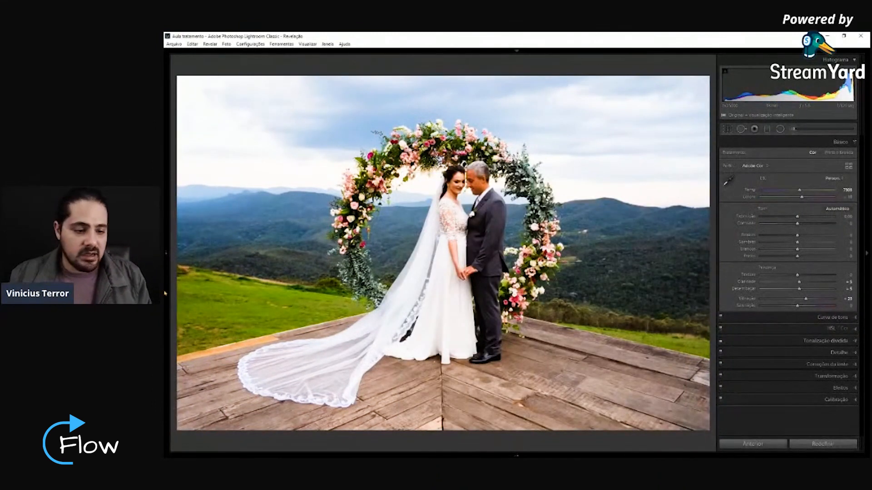
pyautogui.moveTo(165, 294)
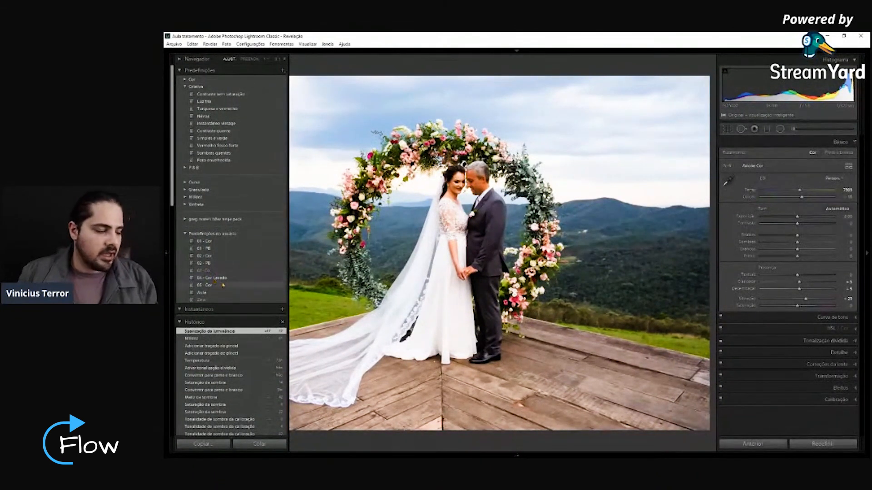
pyautogui.press('F7')
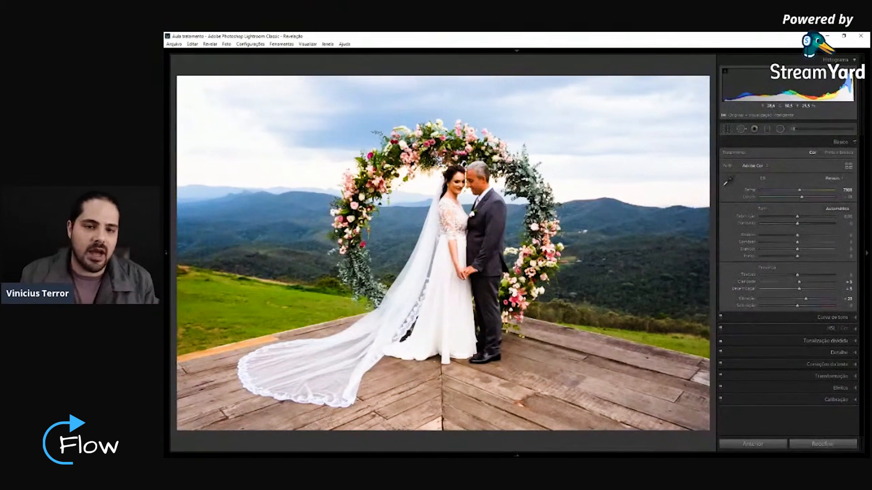
pyautogui.moveTo(167, 233)
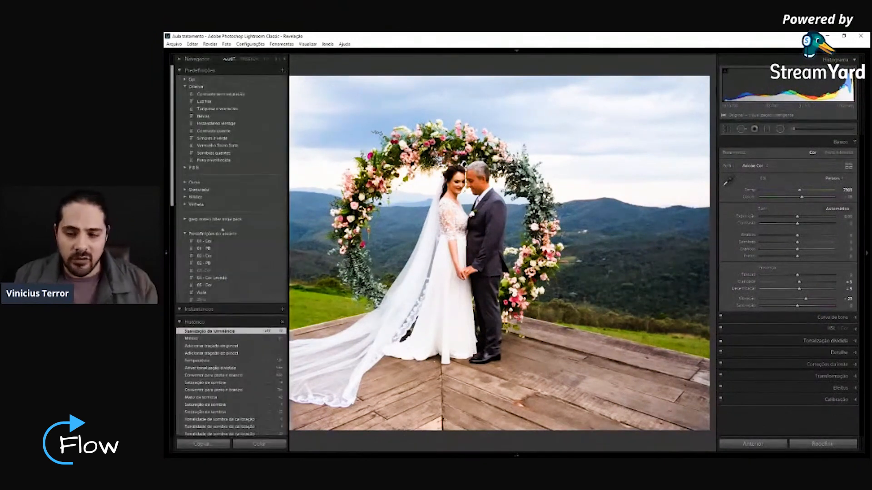
# Open the church photo of the couple kneeling at the altar for developing and apply the Aula preset.
pyautogui.press('g')
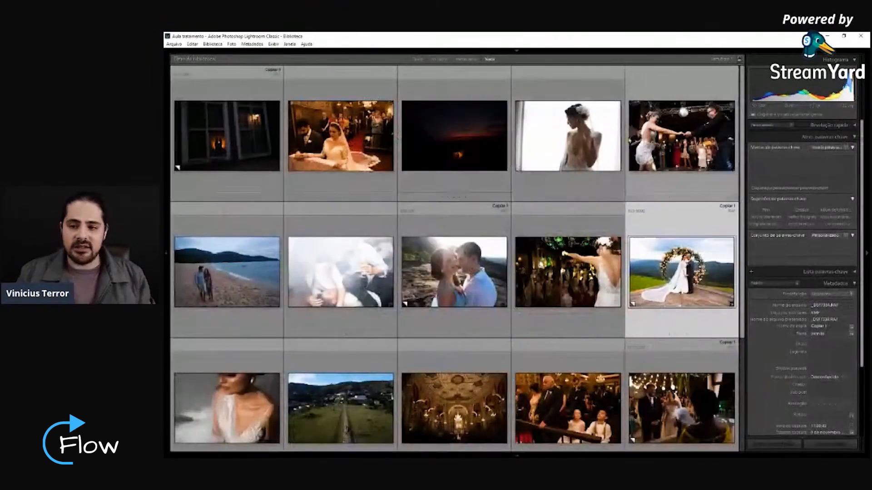
pyautogui.click(360, 134)
pyautogui.press('d')
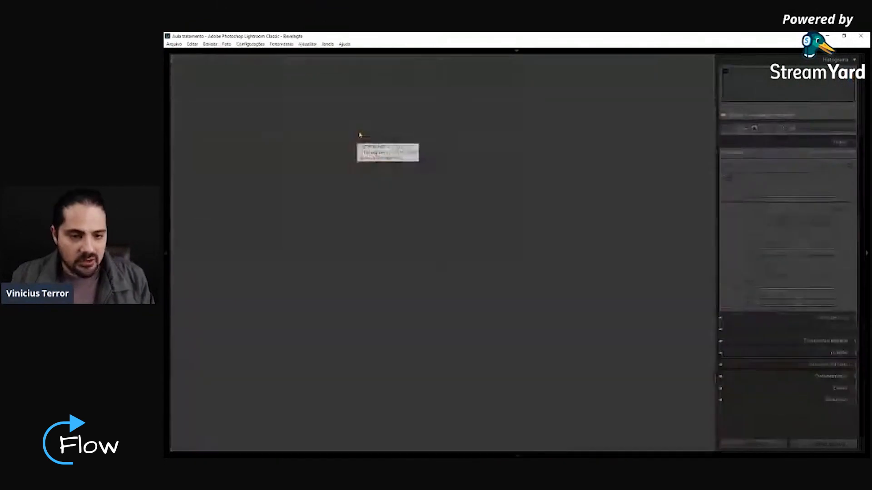
pyautogui.moveTo(175, 258)
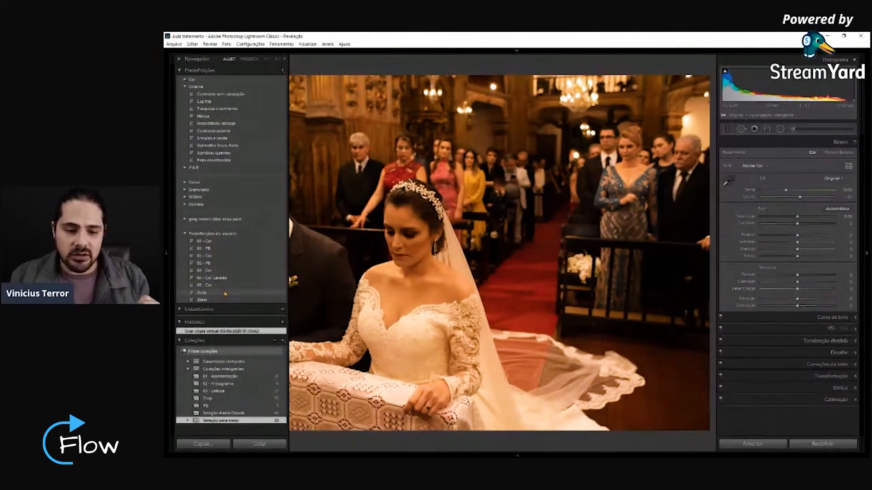
pyautogui.click(225, 293)
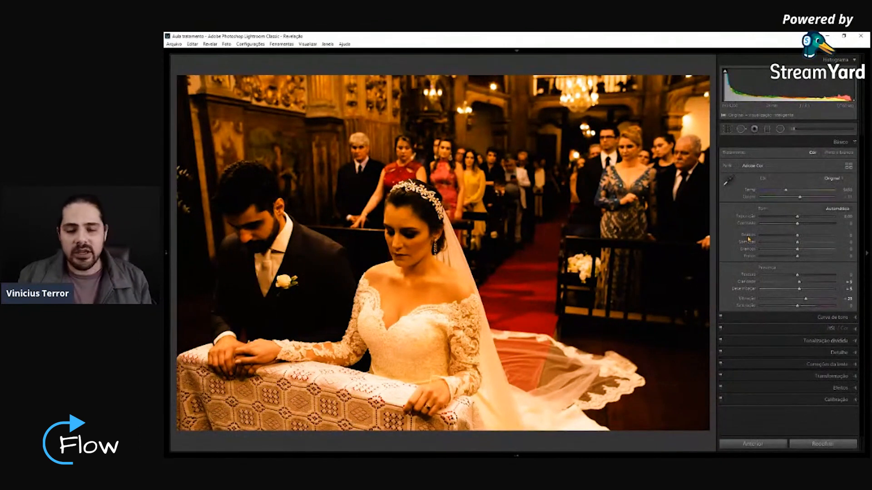
# Set the church photo's Exposição to about +0,56, Realces to about -37 and the white balance temperature to about 4100.
pyautogui.moveTo(798, 218); pyautogui.dragTo(802, 219)
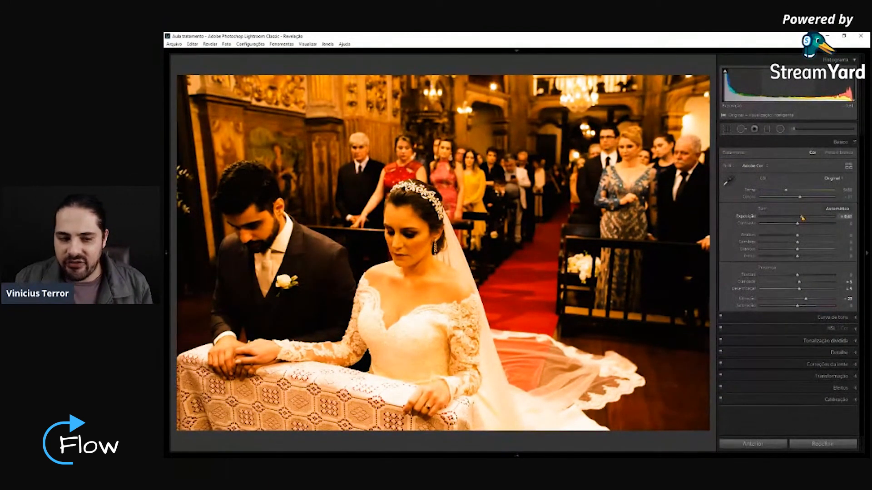
pyautogui.moveTo(802, 219); pyautogui.dragTo(799, 219)
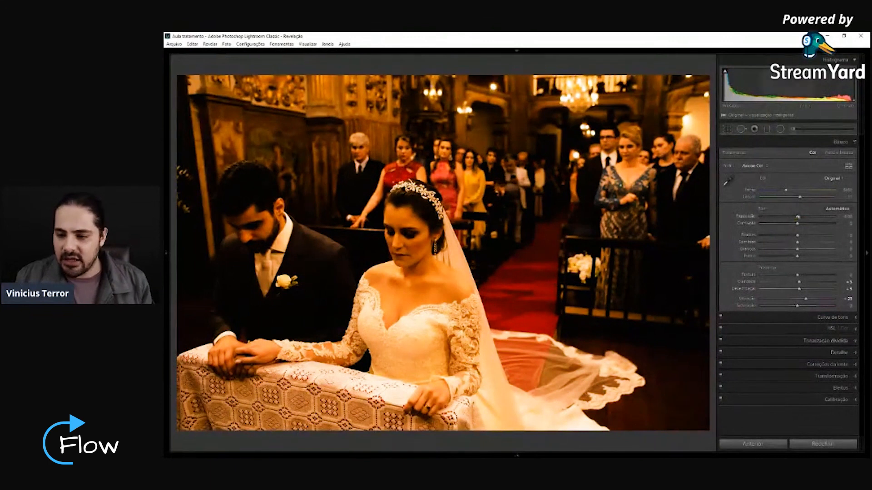
pyautogui.moveTo(799, 219); pyautogui.dragTo(784, 236)
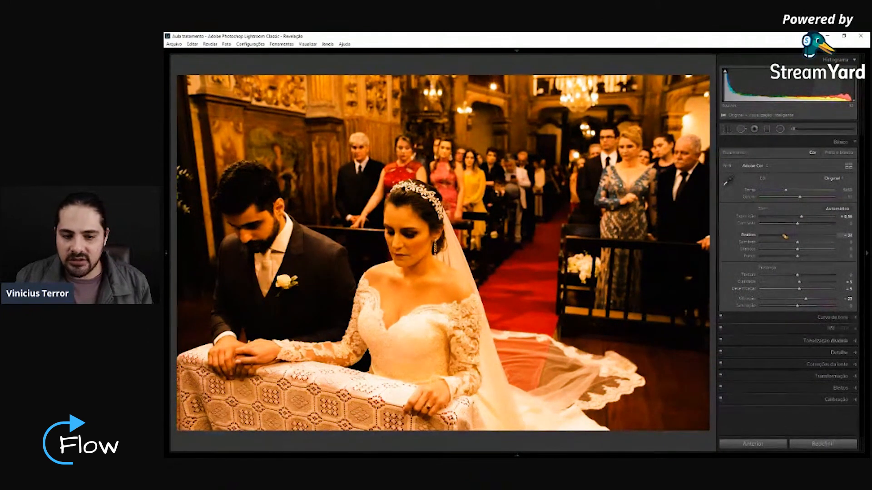
pyautogui.moveTo(786, 190); pyautogui.dragTo(777, 193)
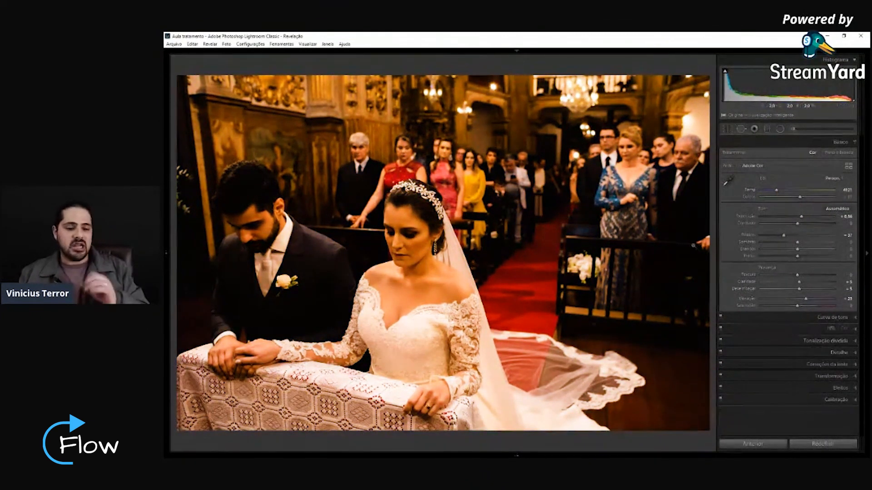
# In the church photo's tone curve, set Escuros to about +45 and Sombras to about -59.
pyautogui.click(803, 318)
pyautogui.moveTo(799, 283); pyautogui.dragTo(778, 290)
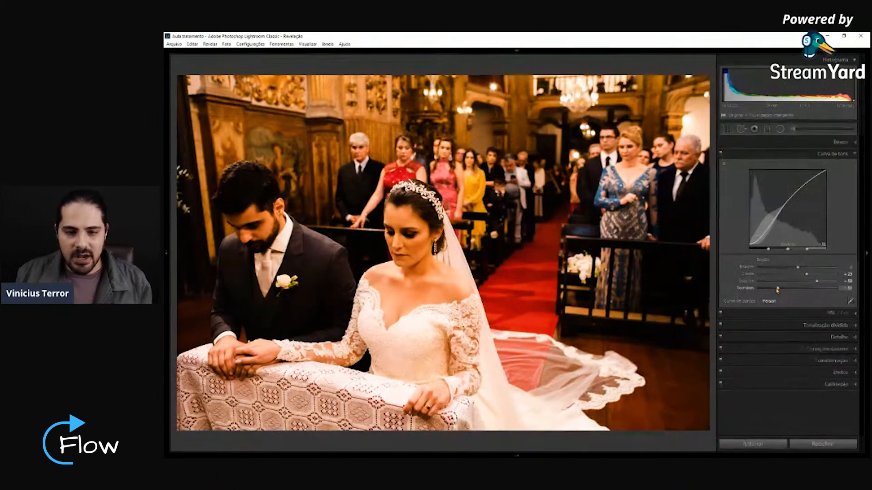
pyautogui.moveTo(817, 283); pyautogui.dragTo(774, 289)
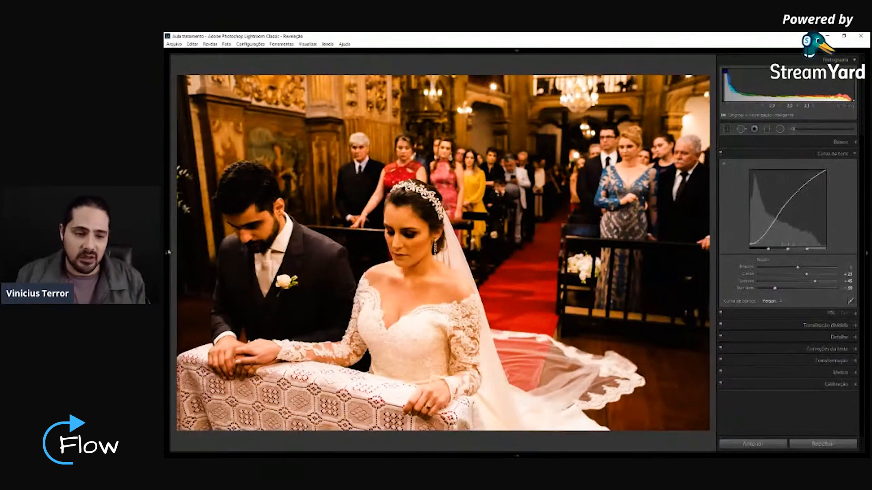
# Save the church photo's current settings as a new user preset named Aula igreja.
pyautogui.moveTo(167, 182)
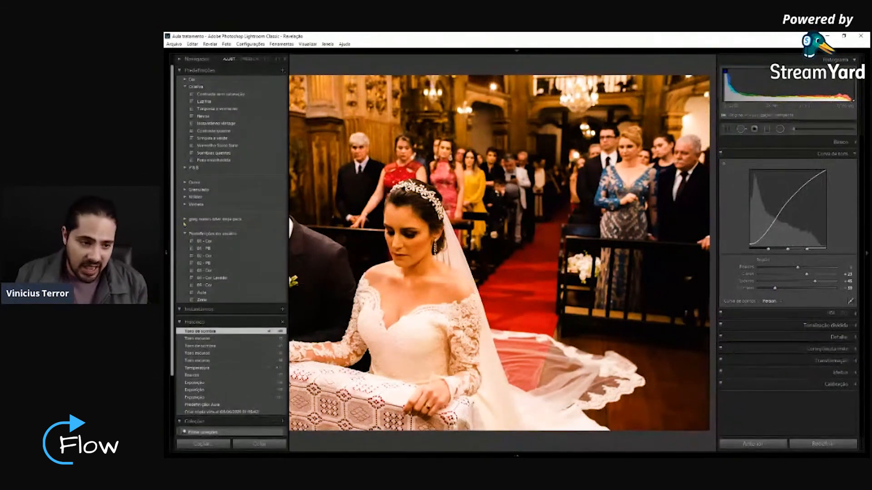
pyautogui.click(283, 71)
pyautogui.click(310, 80)
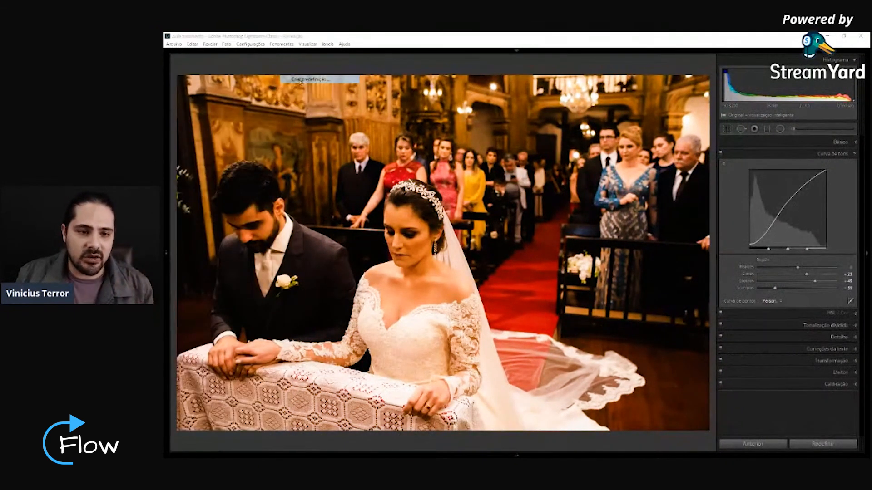
pyautogui.write('A')
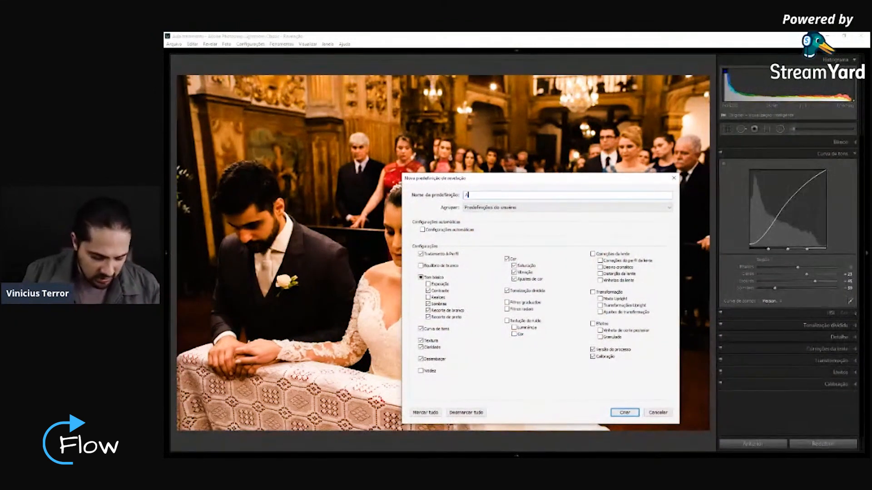
pyautogui.write('ula igreja')
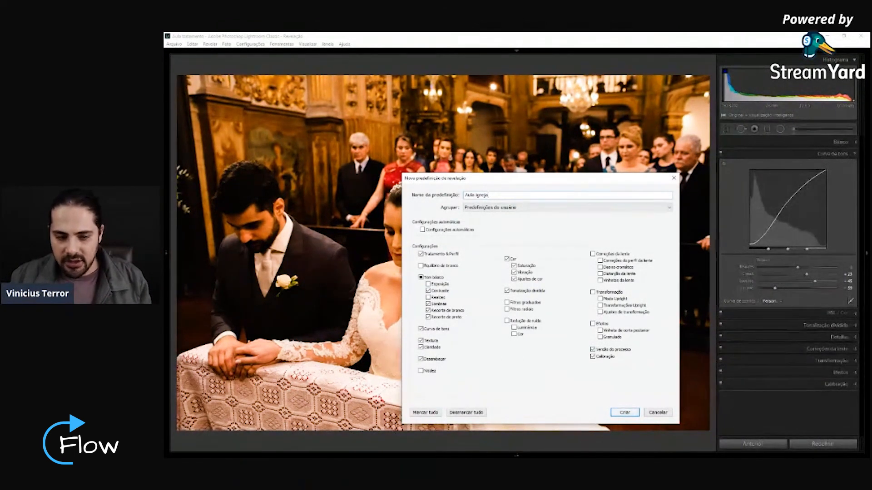
pyautogui.click(625, 412)
# Compare the church photo with its original, reset all its settings and apply the Aula igreja preset.
pyautogui.moveTo(167, 252)
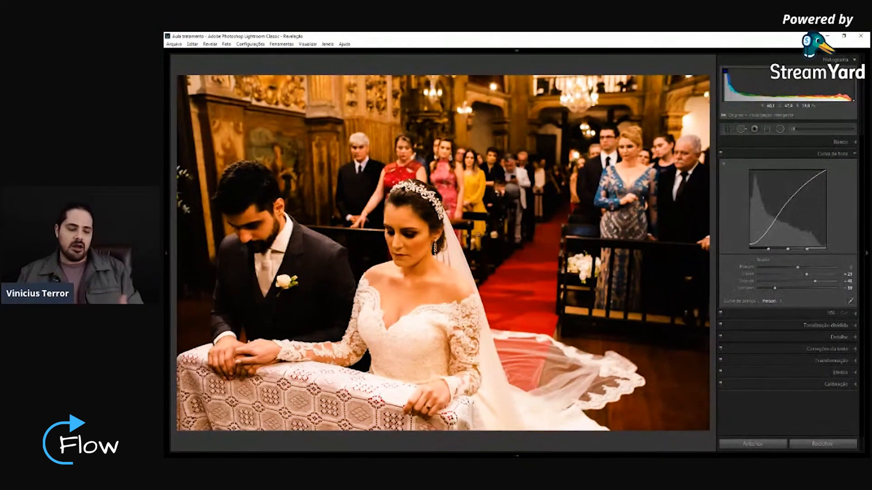
pyautogui.press('\\')
pyautogui.press('\\')
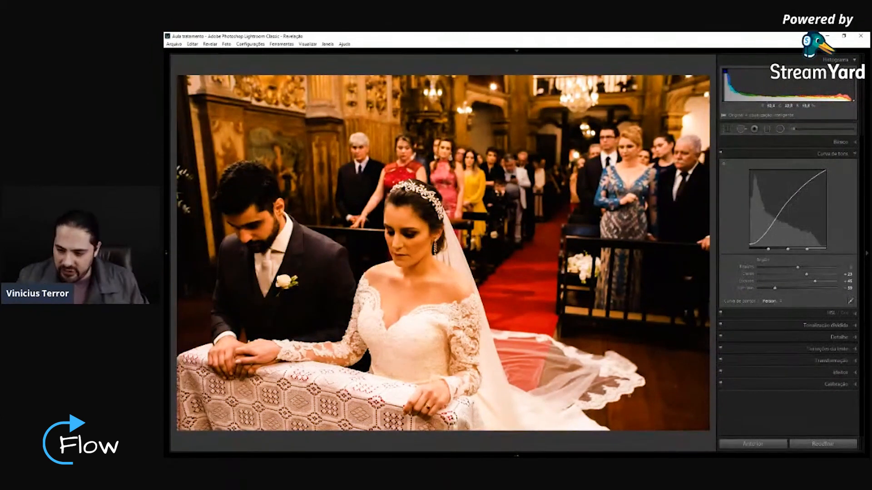
pyautogui.click(823, 444)
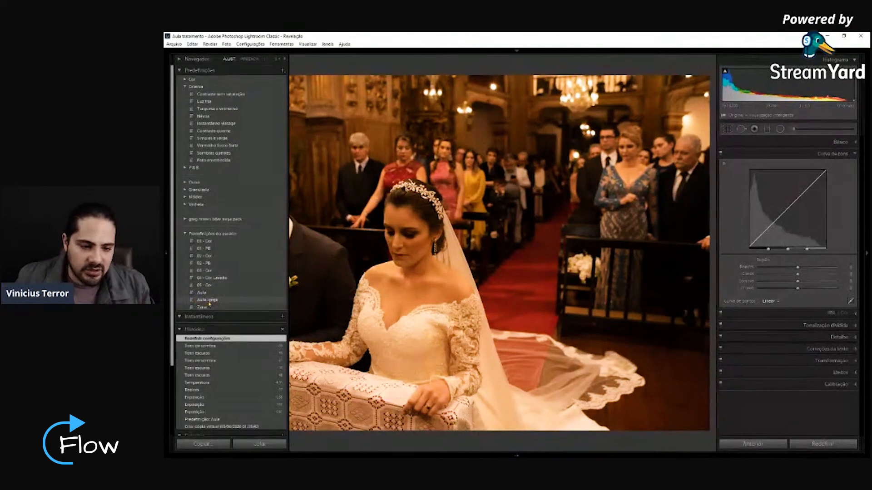
pyautogui.click(215, 301)
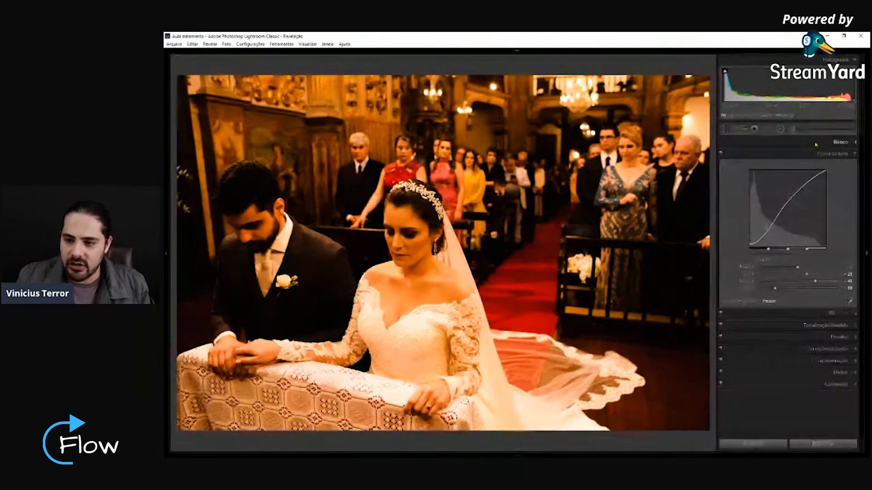
# Raise the church photo's Exposição to about +0,61, set Realces to about -36 and cool the white balance temperature.
pyautogui.click(816, 143)
pyautogui.moveTo(799, 220); pyautogui.dragTo(783, 237)
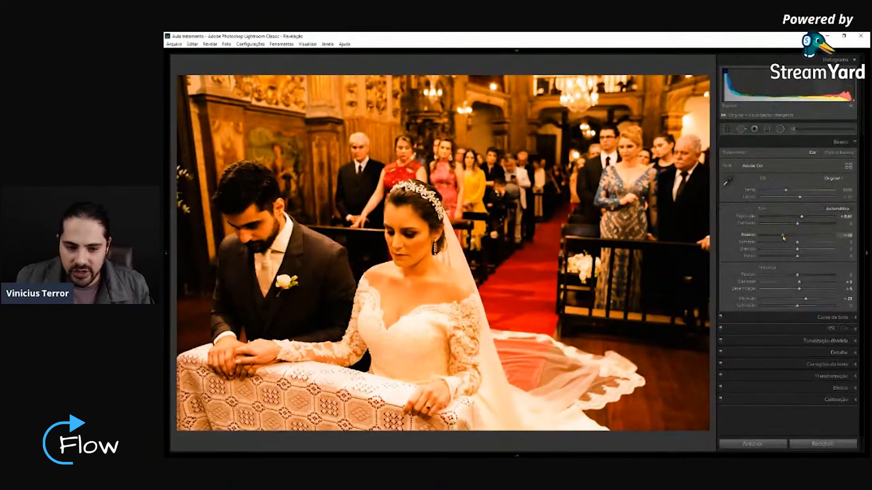
pyautogui.moveTo(785, 190); pyautogui.dragTo(779, 191)
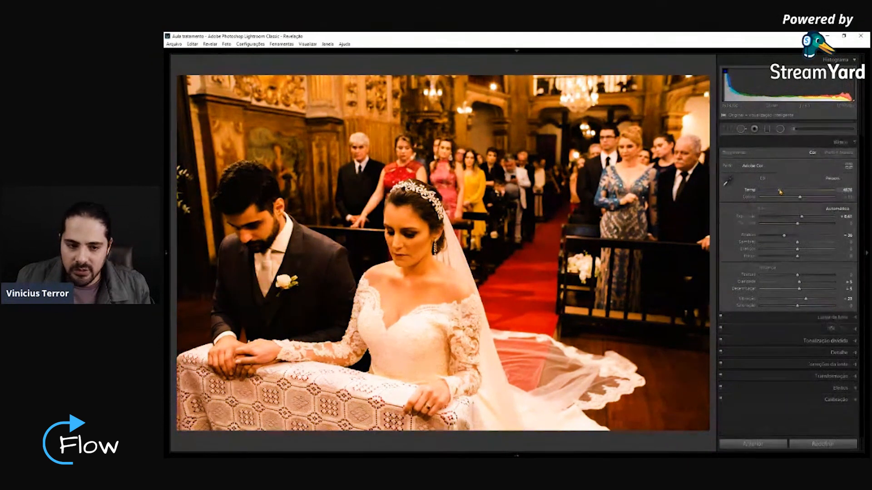
# Paint over the bride's dress and veil with an adjustment brush at Exposição about -0,45 and Realces -12.
pyautogui.click(792, 129)
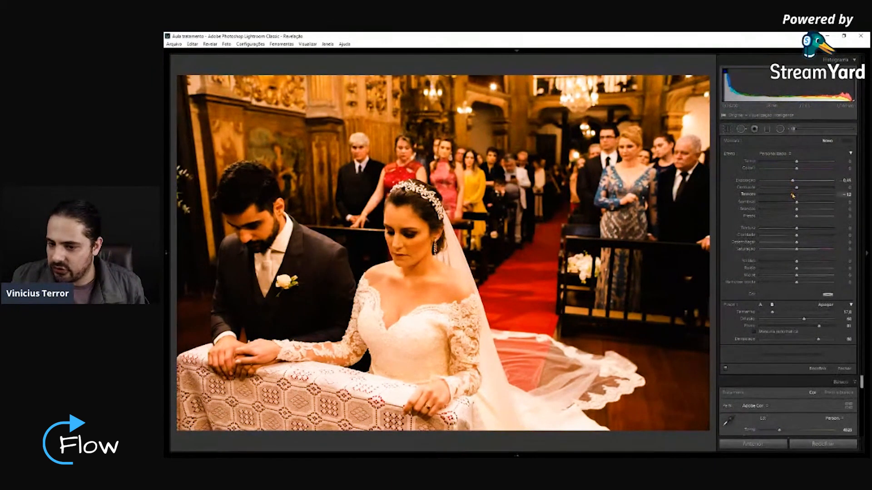
pyautogui.moveTo(797, 194); pyautogui.dragTo(792, 194)
pyautogui.scroll(4, 427, 316)
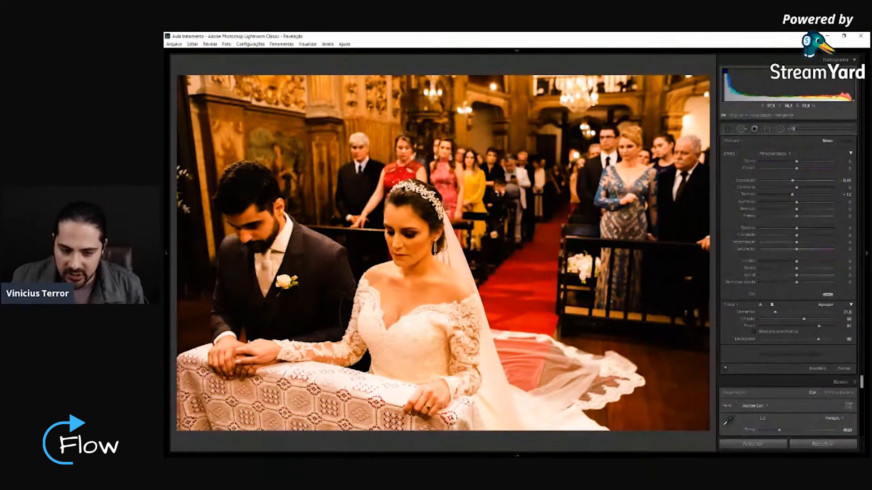
pyautogui.moveTo(436, 409)
pyautogui.mouseDown()
pyautogui.moveTo(261, 377)
pyautogui.moveTo(257, 365)
pyautogui.moveTo(209, 386)
pyautogui.moveTo(408, 427)
pyautogui.mouseUp()
pyautogui.moveTo(523, 416)
pyautogui.mouseDown()
pyautogui.moveTo(616, 393)
pyautogui.moveTo(538, 356)
pyautogui.moveTo(524, 327)
pyautogui.moveTo(539, 287)
pyautogui.moveTo(513, 302)
pyautogui.mouseUp()
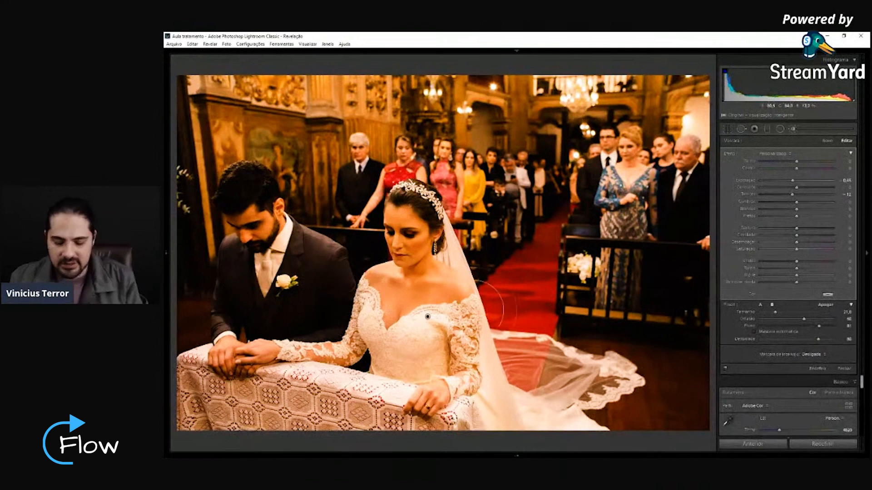
# Darken the church photo's outer edges with two new brush adjustments using Exposição about -0,45 and Realces -12.
pyautogui.press('Return')
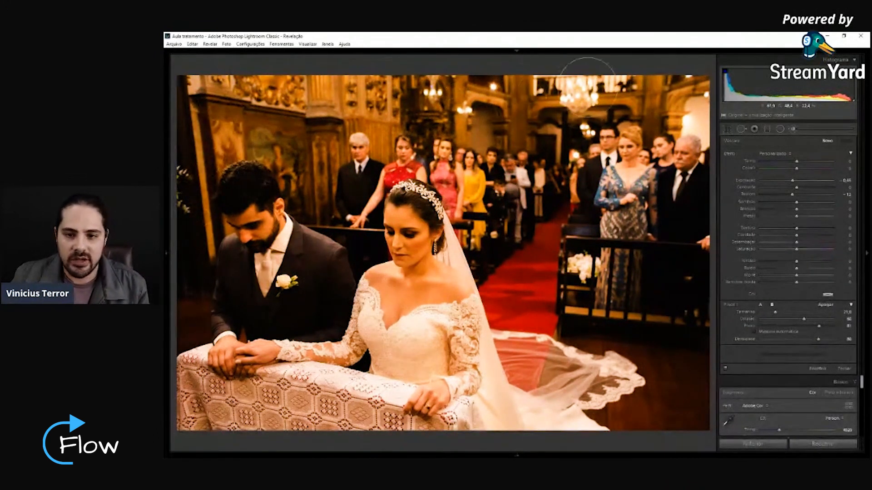
pyautogui.moveTo(700, 338)
pyautogui.mouseDown()
pyautogui.moveTo(634, 294)
pyautogui.moveTo(559, 296)
pyautogui.moveTo(546, 284)
pyautogui.moveTo(530, 304)
pyautogui.moveTo(622, 337)
pyautogui.moveTo(684, 394)
pyautogui.moveTo(588, 423)
pyautogui.mouseUp()
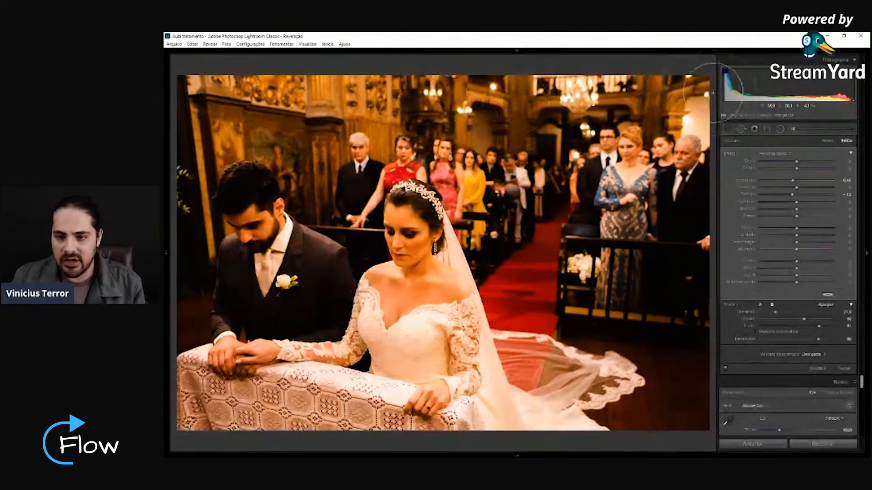
pyautogui.press('Return')
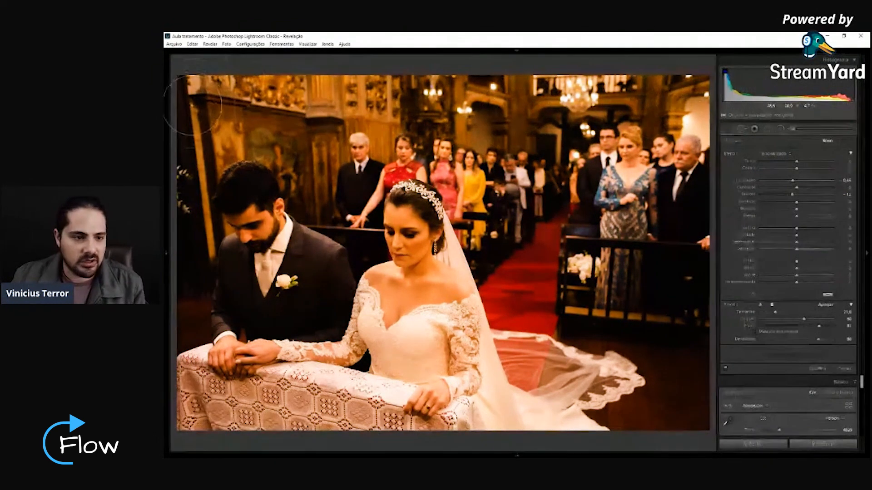
pyautogui.moveTo(186, 263); pyautogui.dragTo(231, 264)
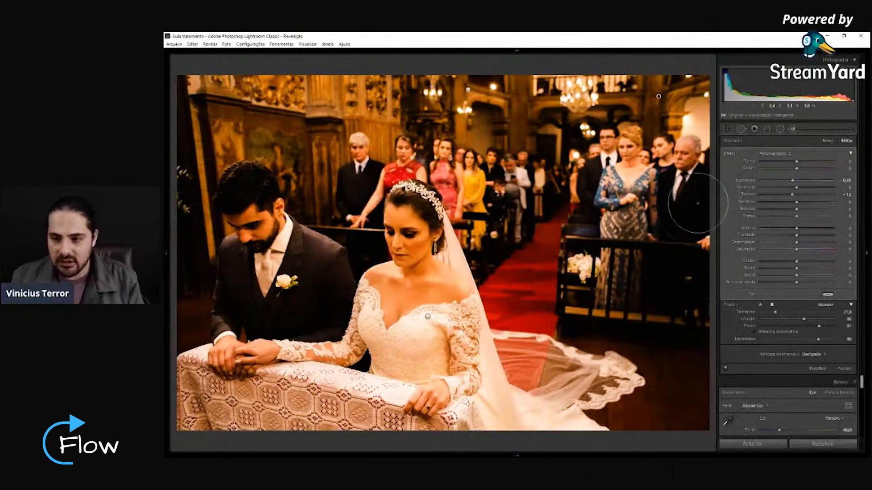
# Paint the bright flowers at the church photo's left edge with a new, smaller brush at Exposição -4,00.
pyautogui.press('Return')
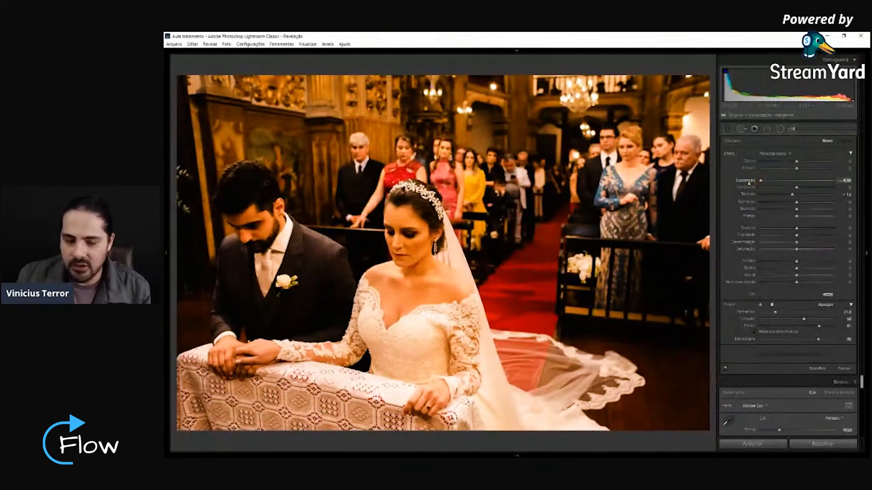
pyautogui.scroll(-5, 202, 203)
pyautogui.moveTo(189, 200)
pyautogui.mouseDown()
pyautogui.moveTo(187, 217)
pyautogui.moveTo(184, 171)
pyautogui.moveTo(181, 195)
pyautogui.mouseUp()
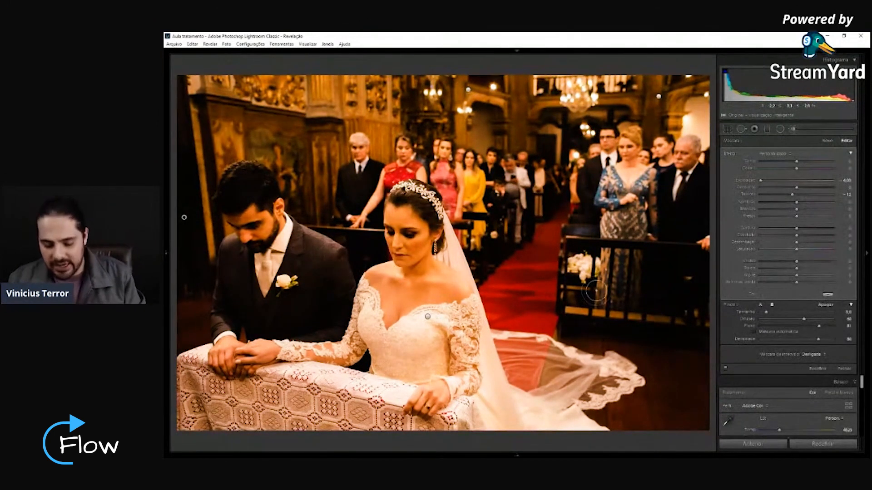
# Brighten the groom's face with a new brush adjustment using the clarear effect and close the brush.
pyautogui.click(828, 141)
pyautogui.click(782, 156)
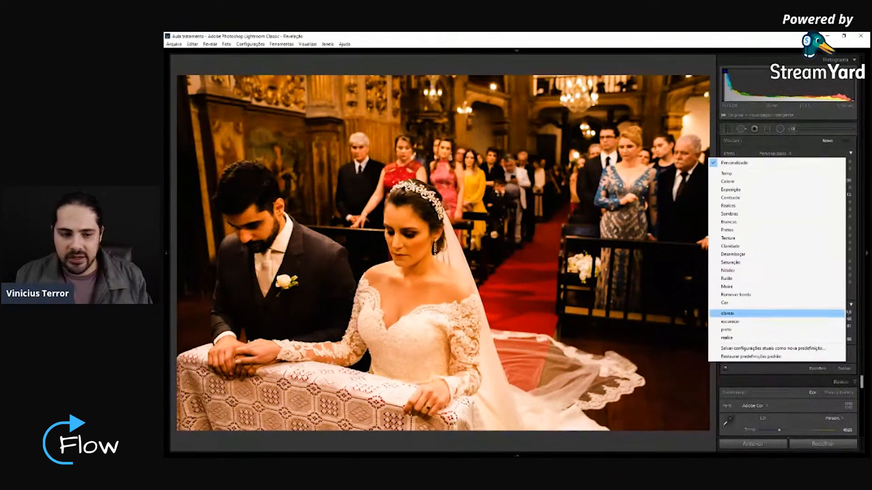
pyautogui.click(731, 314)
pyautogui.moveTo(239, 220)
pyautogui.mouseDown()
pyautogui.moveTo(248, 199)
pyautogui.moveTo(235, 191)
pyautogui.moveTo(235, 273)
pyautogui.mouseUp()
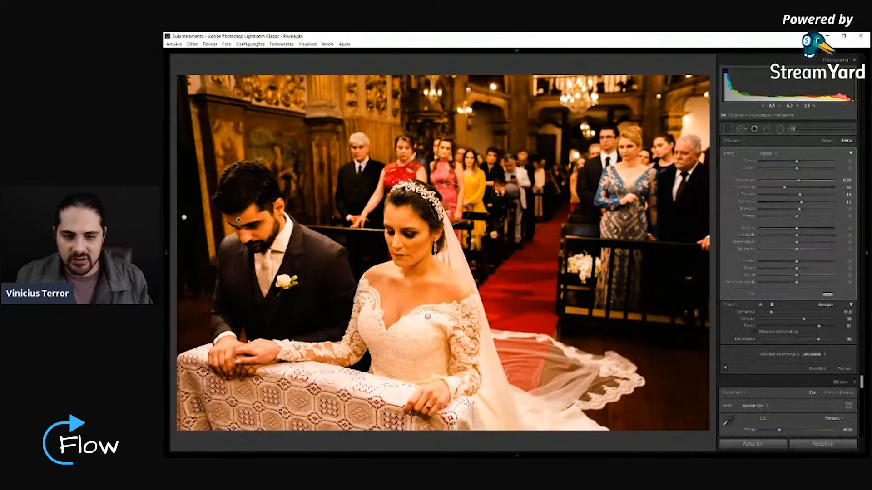
pyautogui.press('k')
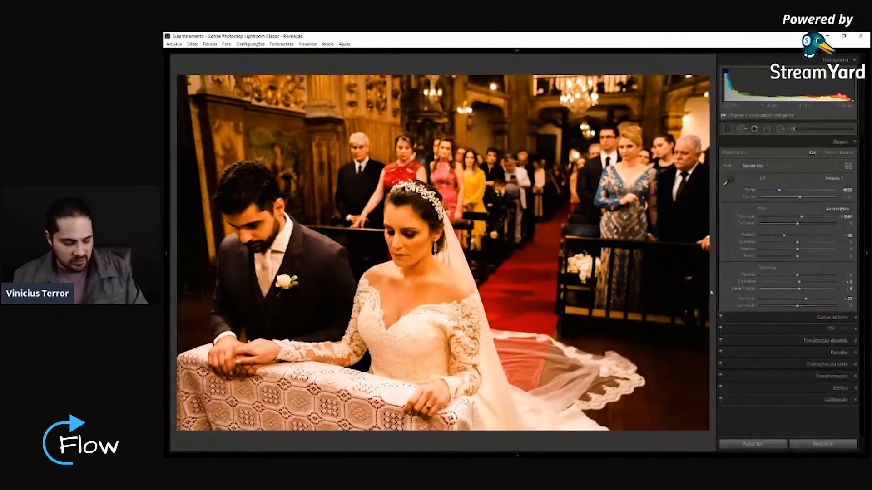
# Compare the edited church photo with its before version several times.
pyautogui.press('\\')
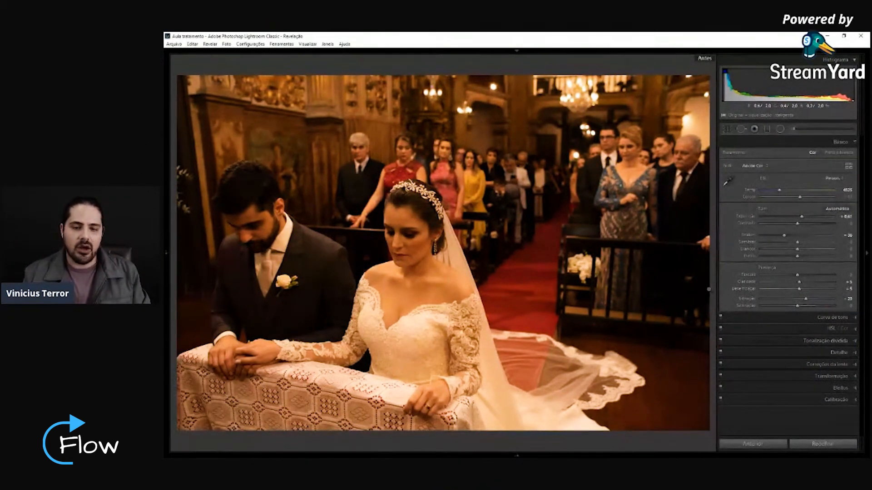
pyautogui.press('\\')
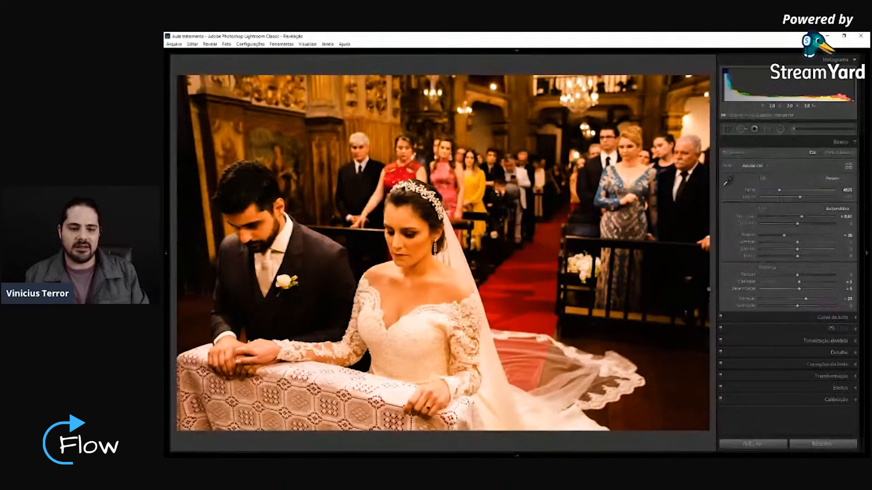
pyautogui.press('\\')
pyautogui.press('\\')
pyautogui.press('\\')
pyautogui.press('\\')
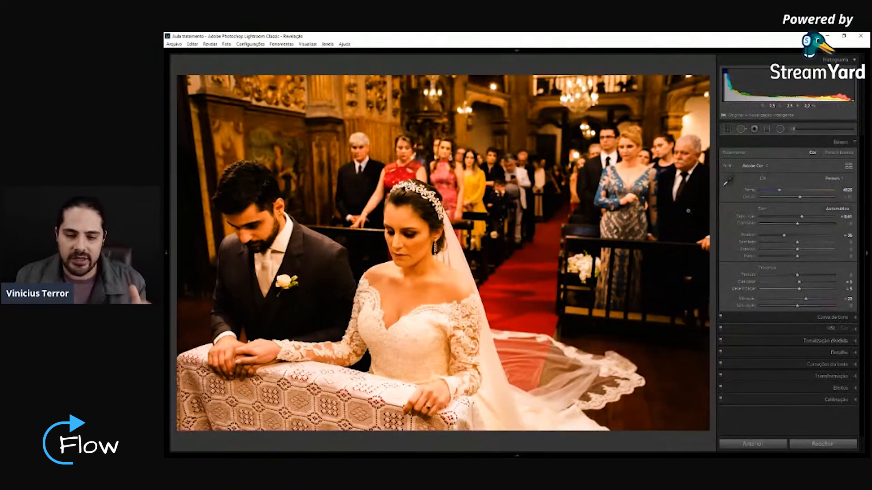
# Convert the church photo to black and white with the P & B 03 profile.
pyautogui.click(751, 167)
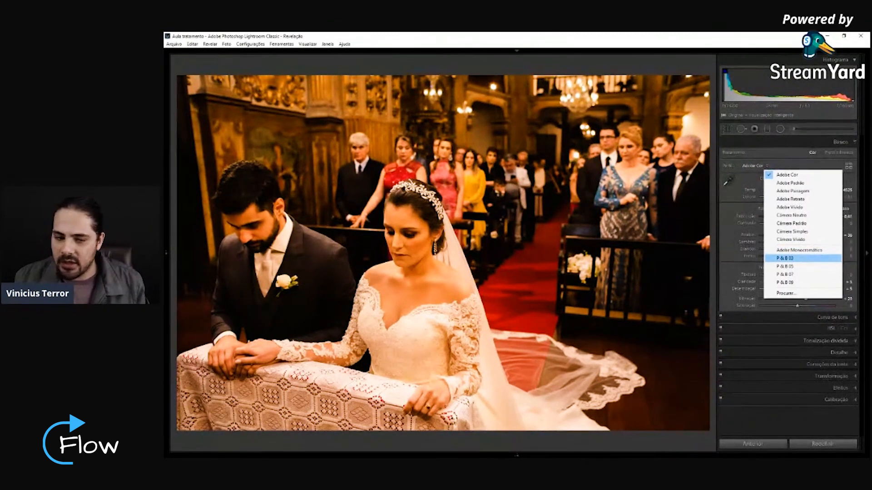
pyautogui.click(794, 258)
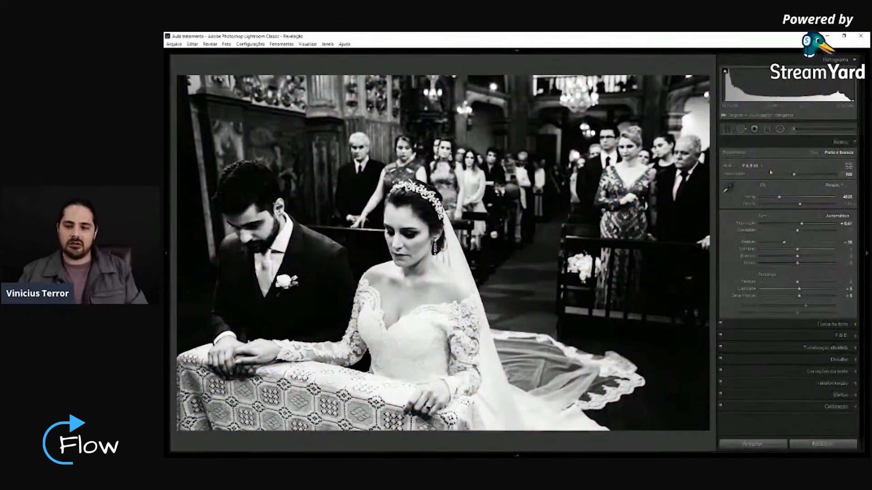
pyautogui.click(747, 171)
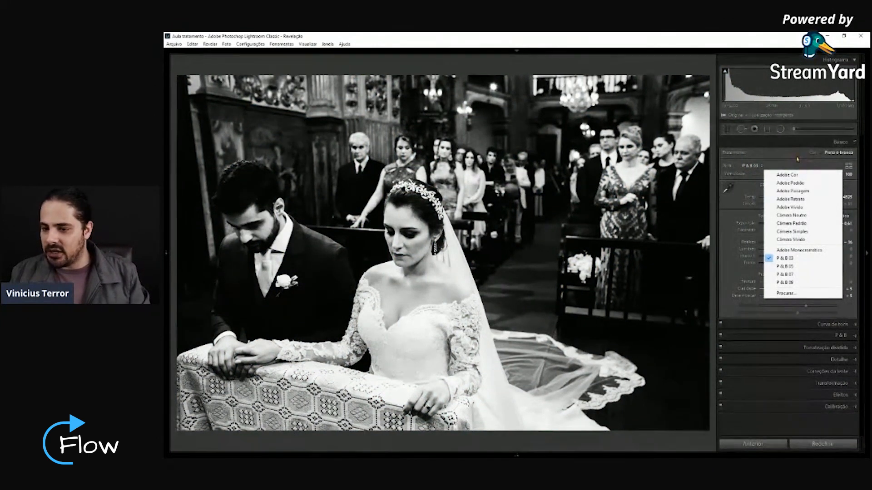
pyautogui.click(831, 170)
# Browse the P & B and camera-matching profile groups in the profile browser and close it.
pyautogui.click(848, 166)
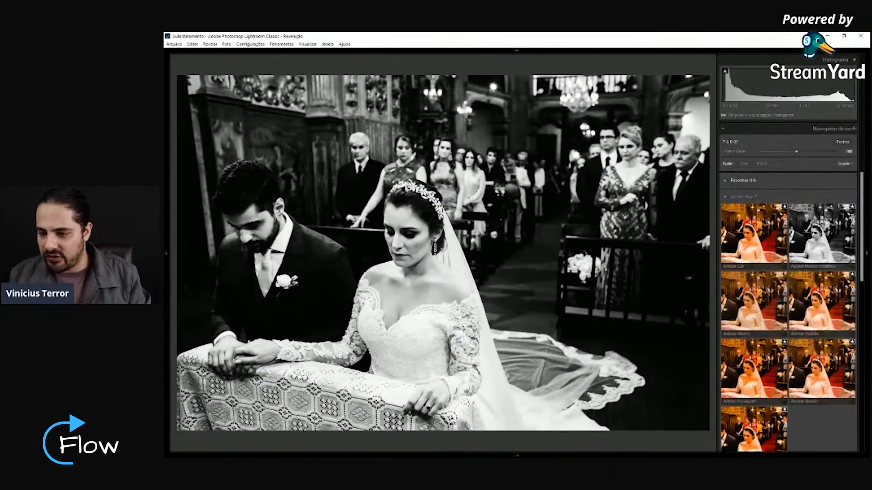
pyautogui.click(724, 198)
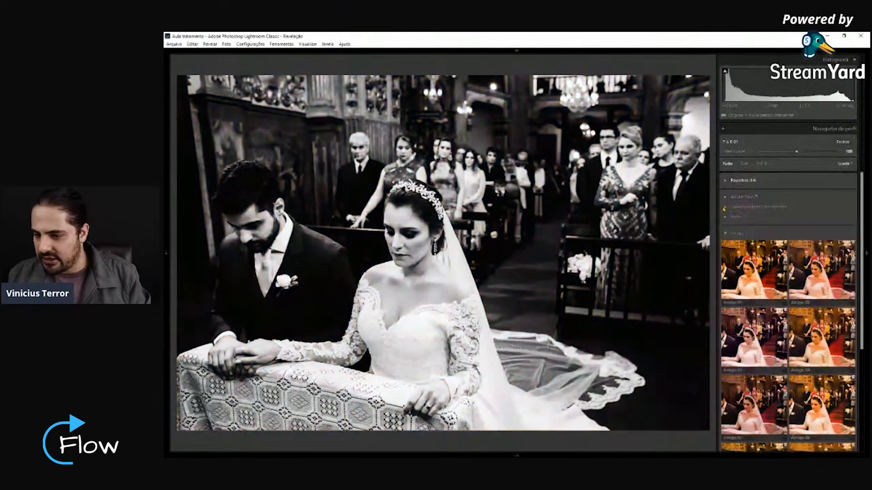
pyautogui.click(726, 234)
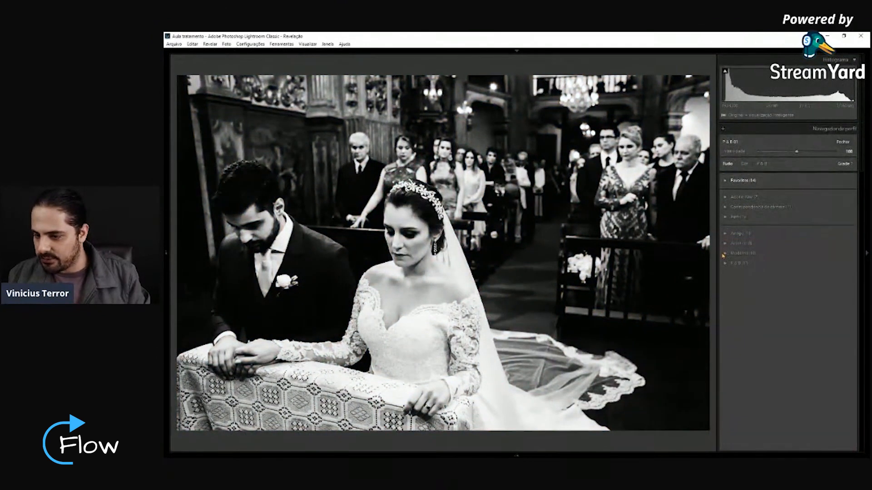
pyautogui.click(724, 263)
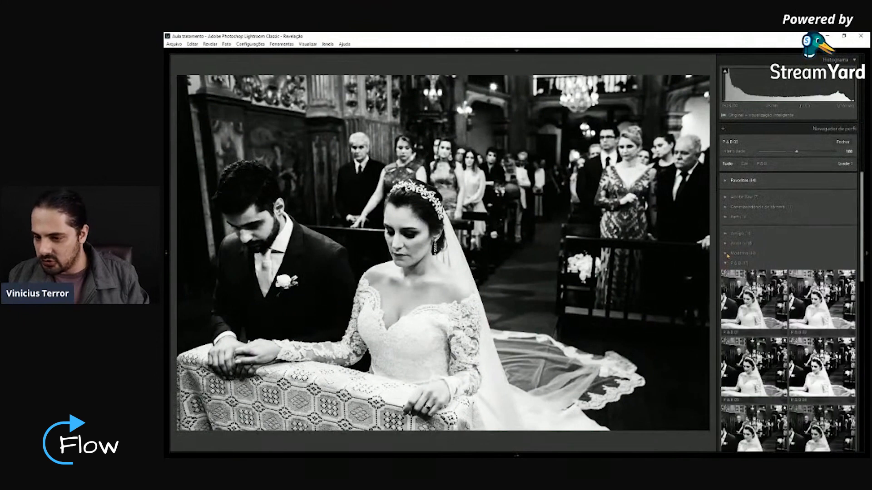
pyautogui.click(726, 207)
pyautogui.scroll(-5, 788, 313)
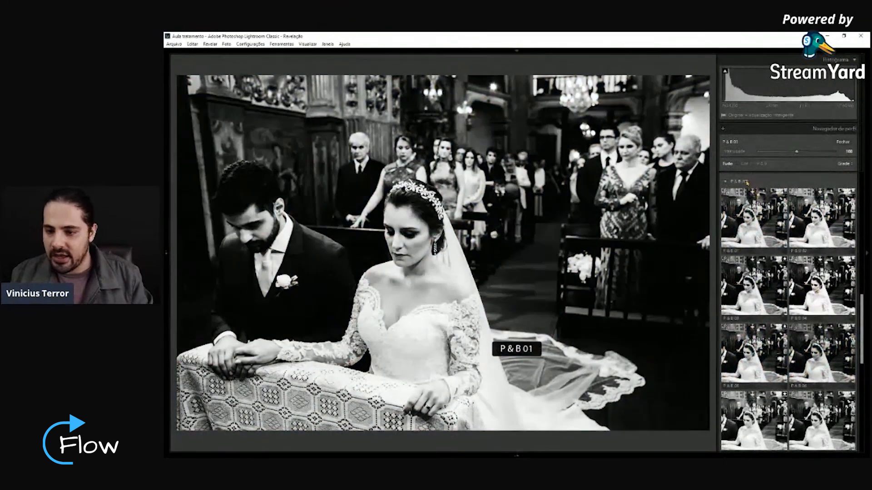
pyautogui.click(725, 182)
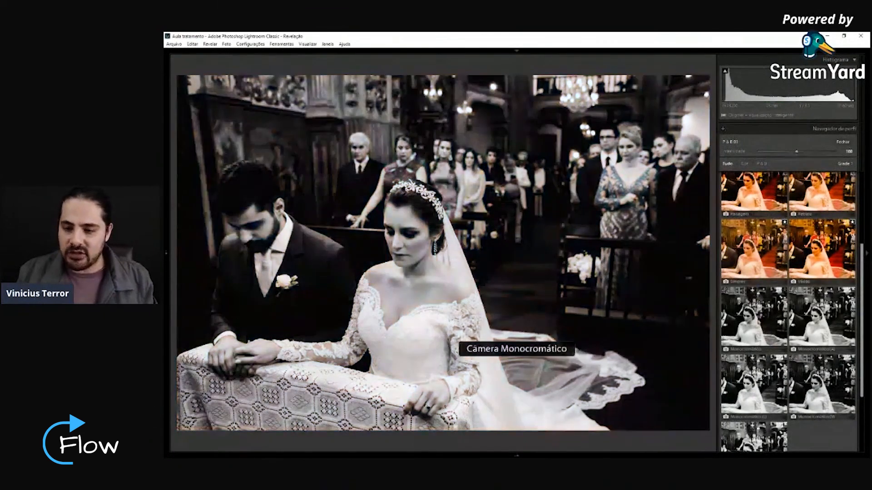
pyautogui.click(843, 142)
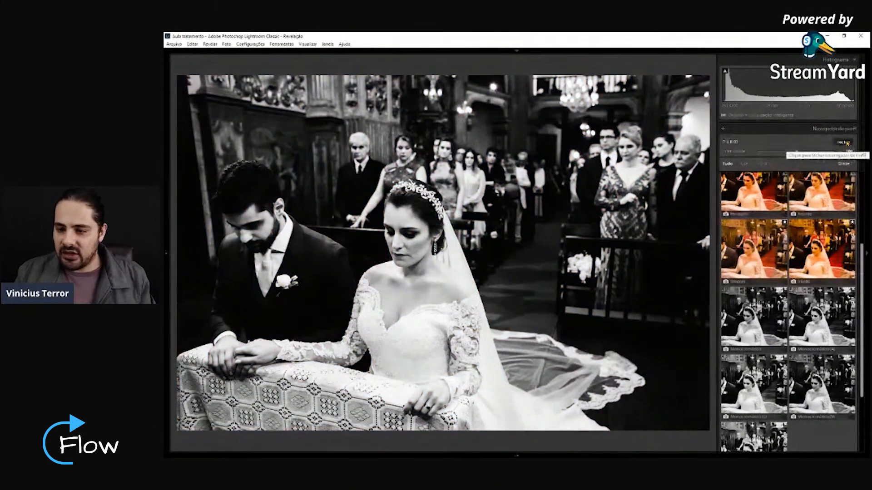
# Switch the church photo's profile to Adobe Cor and lower its saturation to -100.
pyautogui.click(752, 166)
pyautogui.click(793, 171)
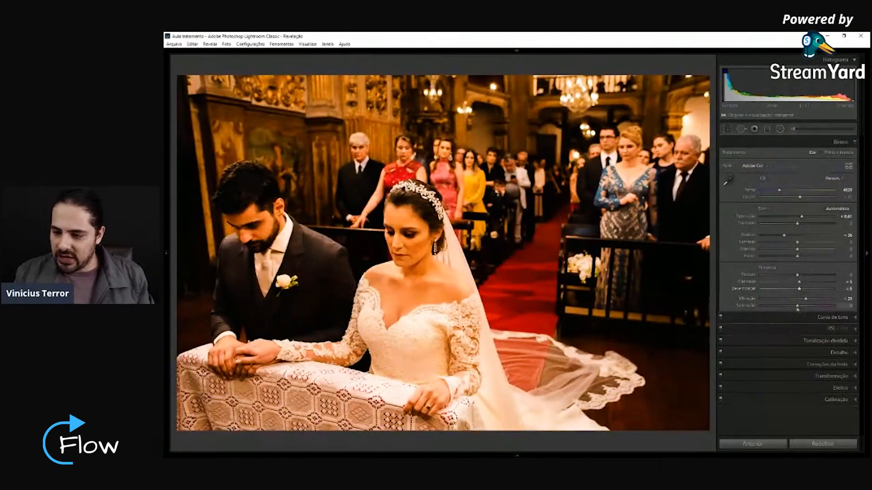
pyautogui.moveTo(796, 306); pyautogui.dragTo(760, 306)
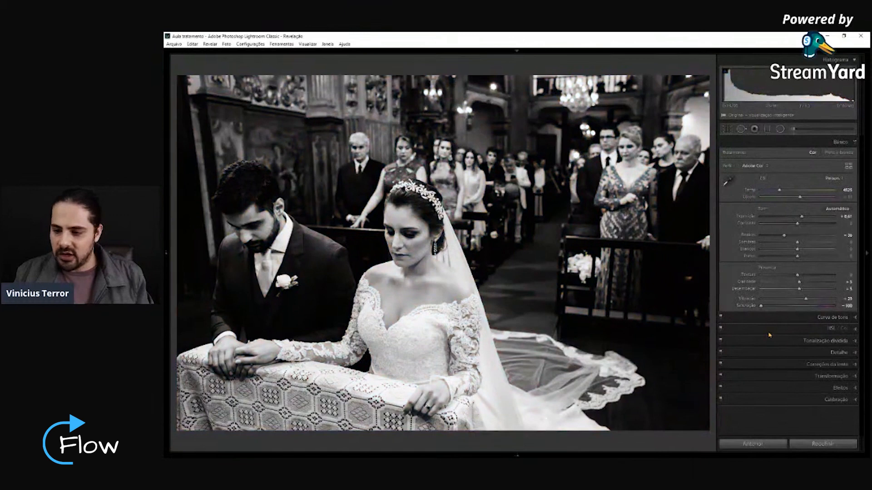
# Look over the HSL sliders and reset the church photo's saturation to 0.
pyautogui.click(792, 331)
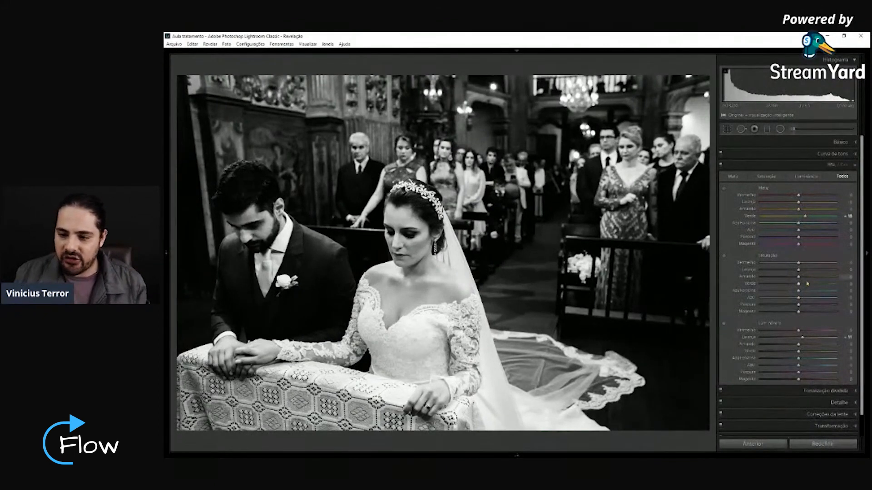
pyautogui.click(796, 166)
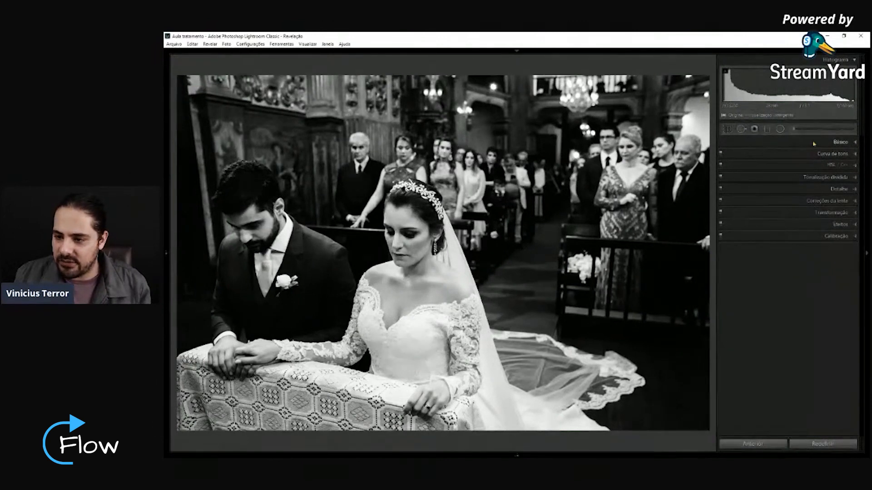
pyautogui.click(774, 142)
pyautogui.doubleClick(746, 305)
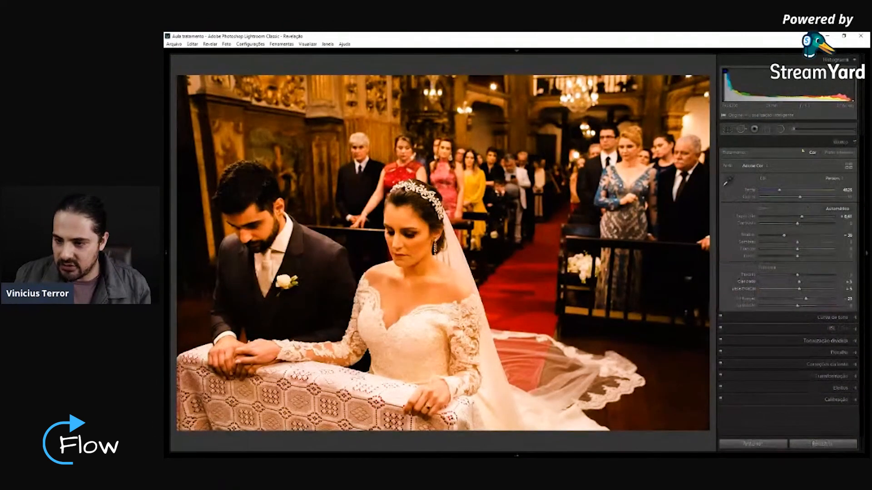
# Convert the church photo to black and white again with the P & B 03 profile.
pyautogui.click(756, 166)
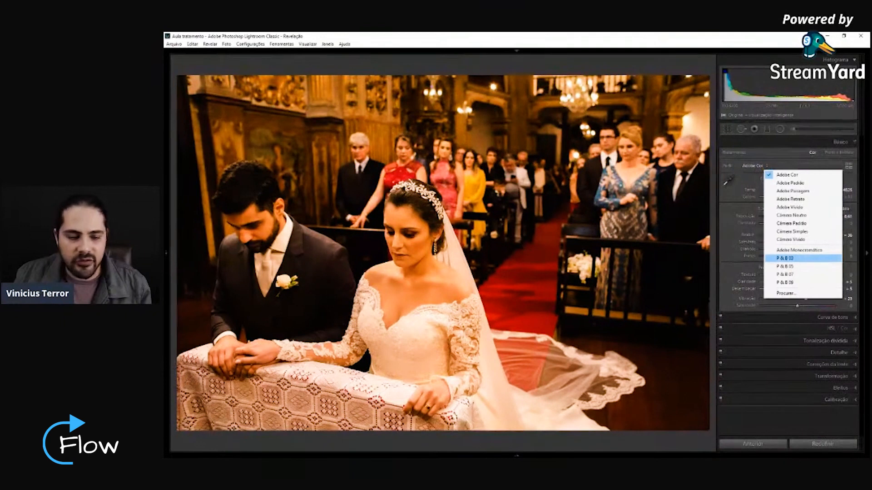
pyautogui.click(788, 258)
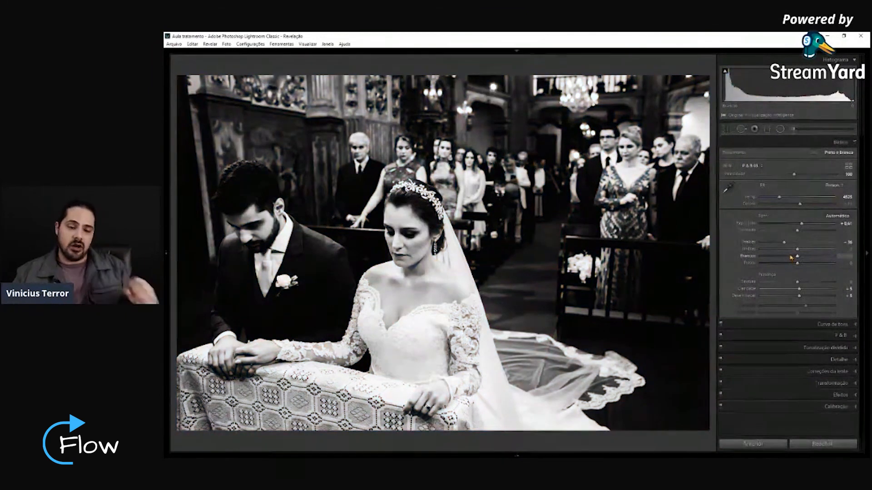
# Open the profile browser and expand its P & B profile group.
pyautogui.click(758, 166)
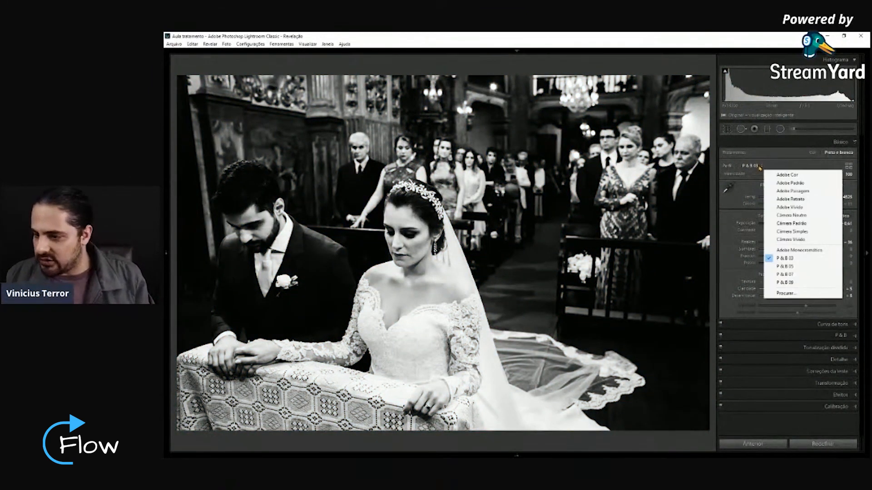
pyautogui.click(848, 167)
pyautogui.scroll(-3, 823, 248)
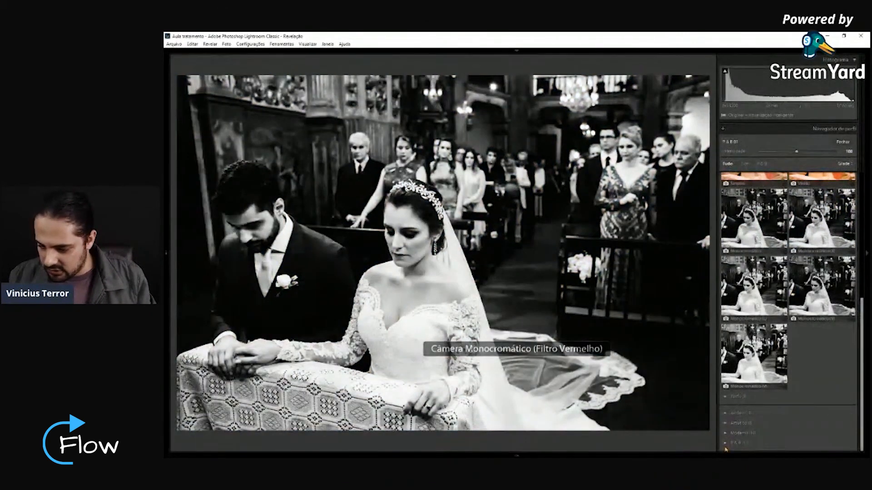
pyautogui.click(726, 444)
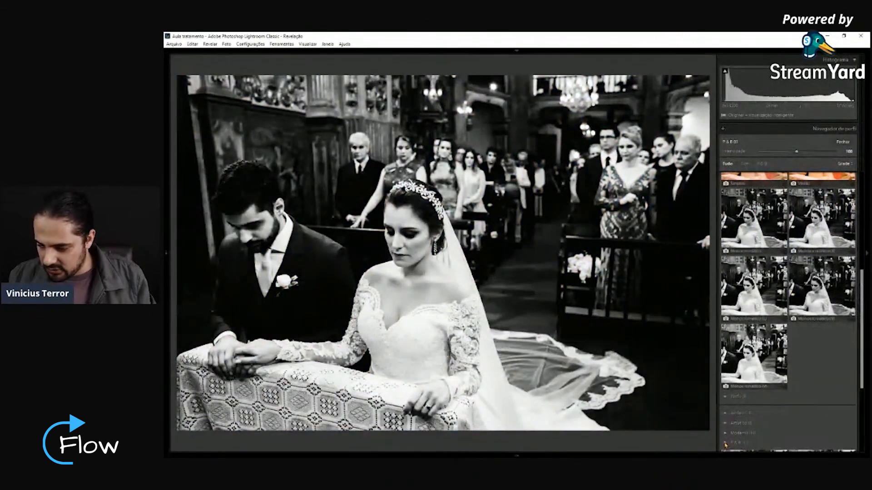
pyautogui.scroll(-5, 741, 414)
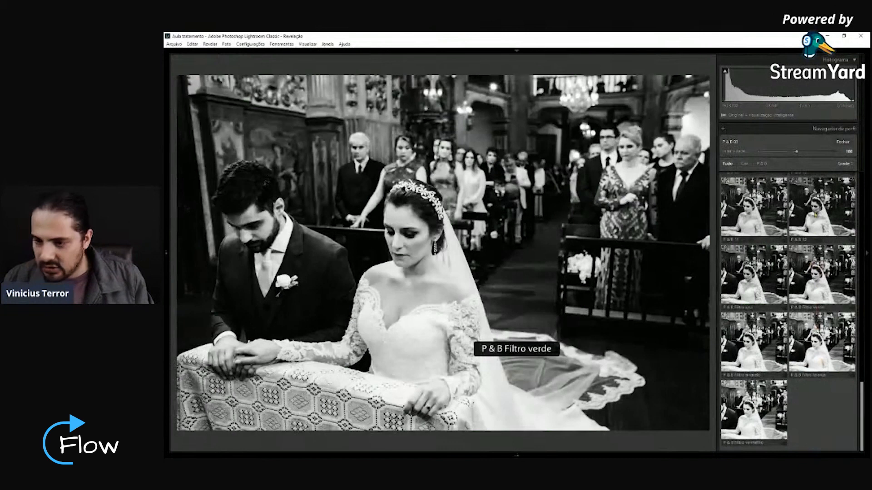
# Try the P & B 12 and P & B 11 profiles on the church photo, and apply P & B 03.
pyautogui.click(816, 215)
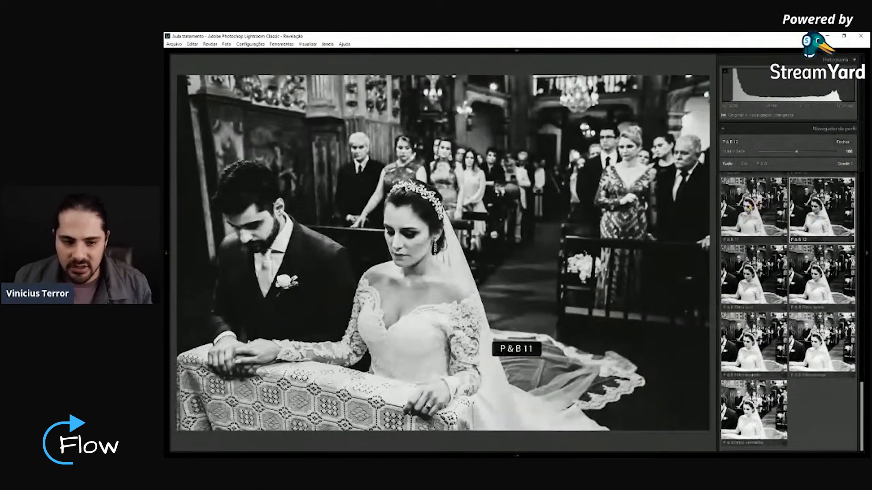
pyautogui.click(749, 209)
pyautogui.scroll(3, 752, 213)
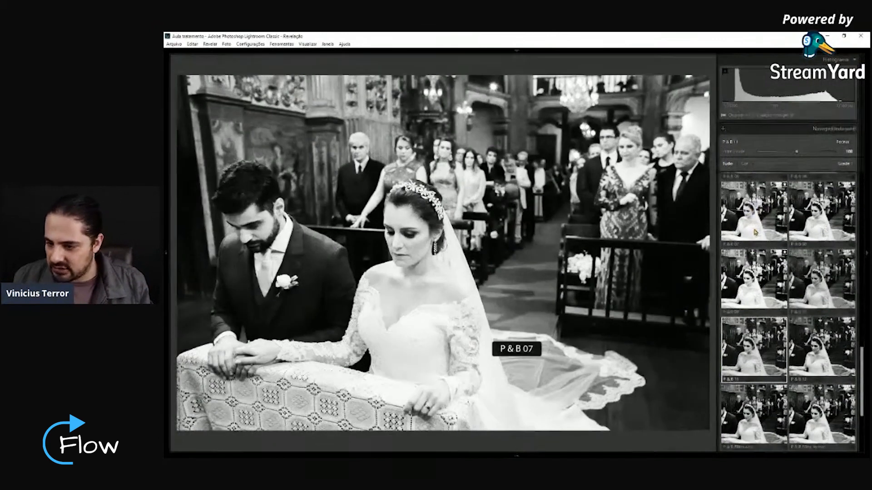
pyautogui.scroll(3, 754, 233)
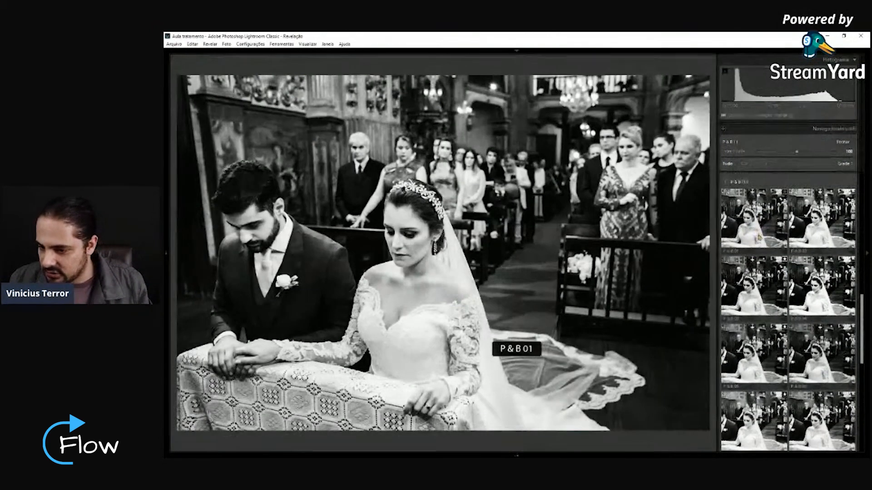
pyautogui.click(752, 292)
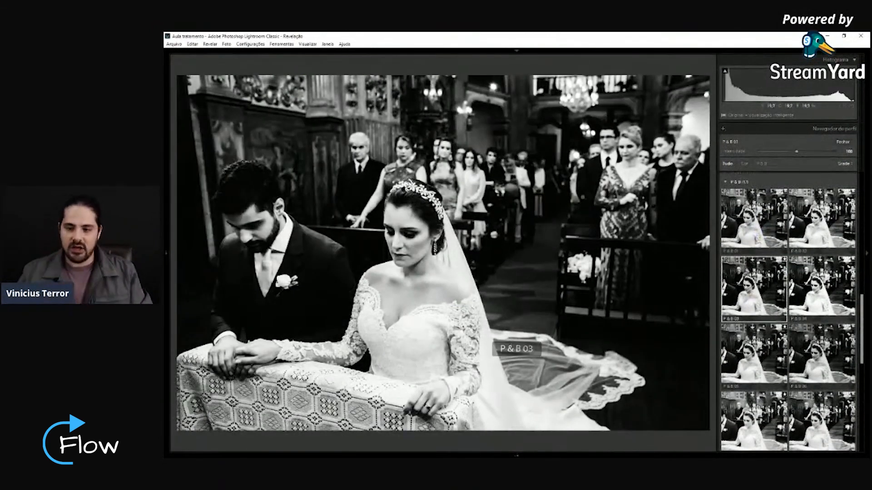
# Leave the profile browser, open the black-and-white mix and compare the wedding photo in colour and in black and white.
pyautogui.click(843, 142)
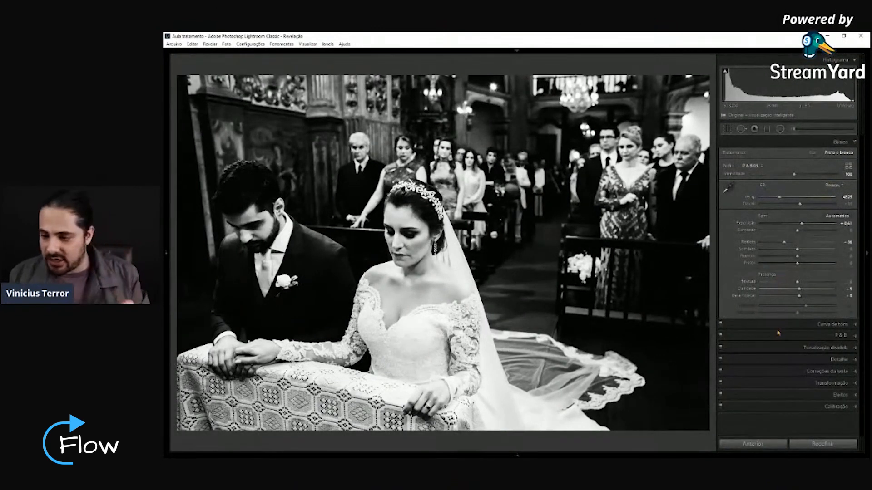
pyautogui.click(825, 337)
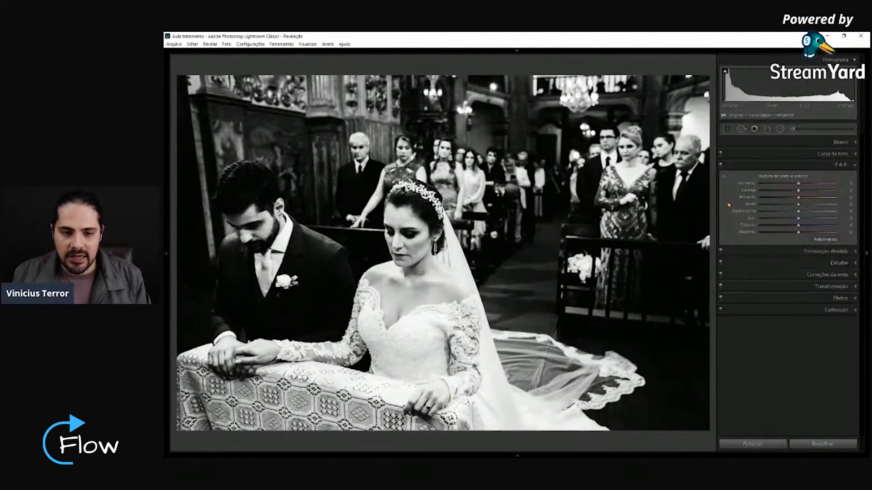
pyautogui.press('v')
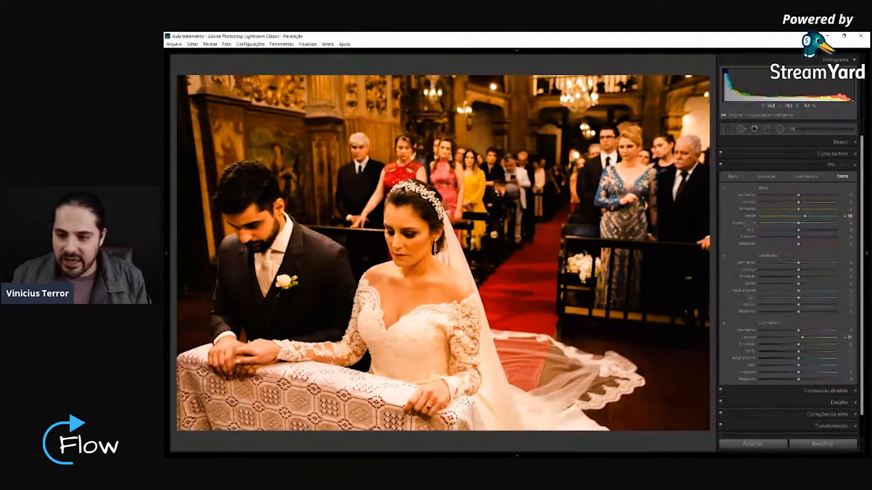
pyautogui.press('v')
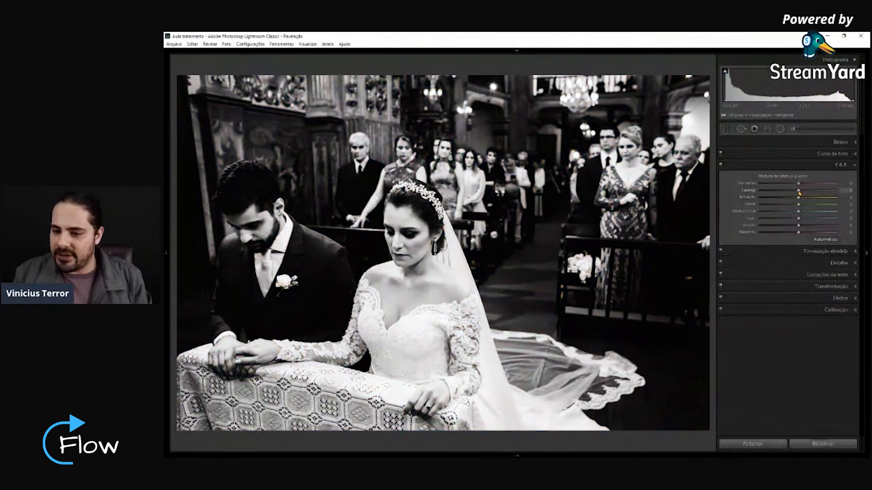
# Set orange to -11 in the black-and-white mix after testing -100, and reset red after a trial increase.
pyautogui.moveTo(798, 191); pyautogui.dragTo(754, 198)
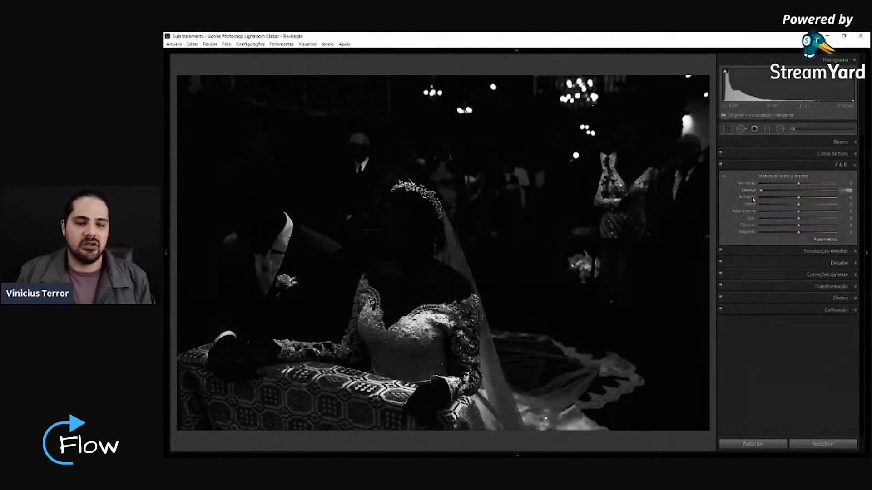
pyautogui.moveTo(759, 195); pyautogui.dragTo(794, 192)
pyautogui.moveTo(798, 184)
pyautogui.mouseDown()
pyautogui.moveTo(783, 185)
pyautogui.moveTo(832, 185)
pyautogui.moveTo(779, 185)
pyautogui.moveTo(829, 185)
pyautogui.moveTo(791, 187)
pyautogui.moveTo(823, 186)
pyautogui.moveTo(815, 186)
pyautogui.mouseUp()
pyautogui.doubleClick(814, 186)
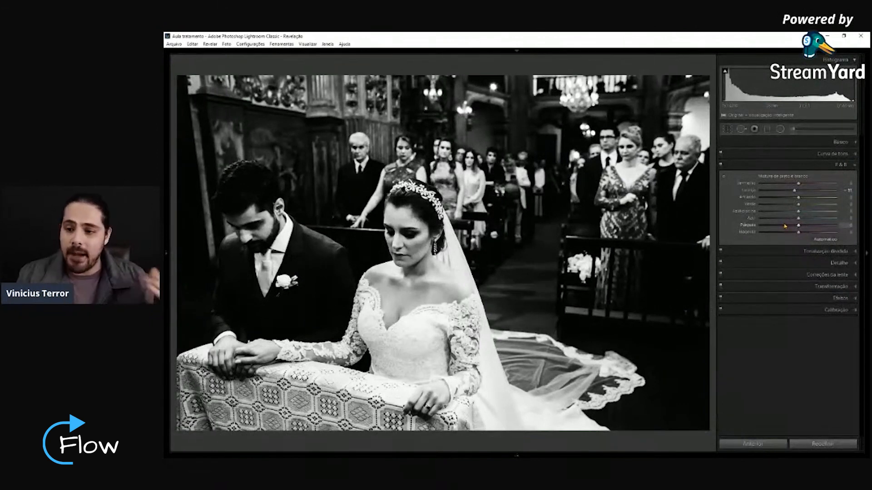
# Raise the wedding photo's Clarity to +29, testing -100 and checking the black-and-white mix and tone curve along the way.
pyautogui.click(840, 142)
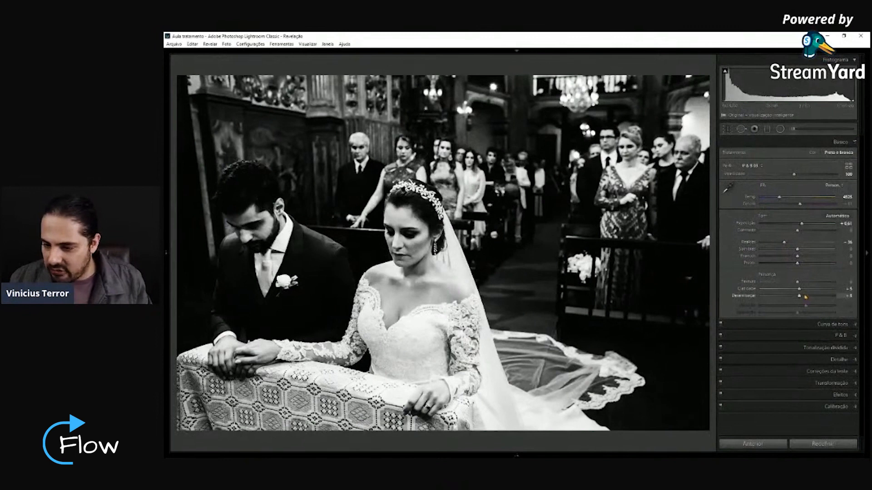
pyautogui.moveTo(801, 292); pyautogui.dragTo(809, 292)
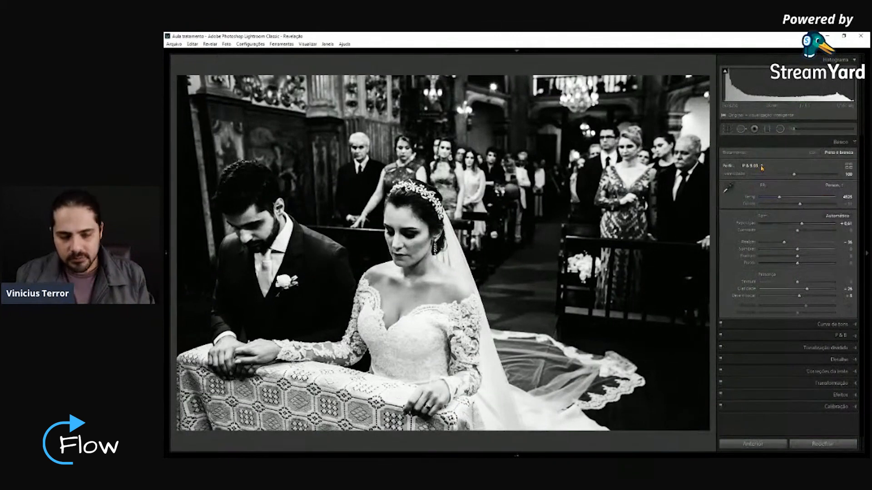
pyautogui.click(803, 337)
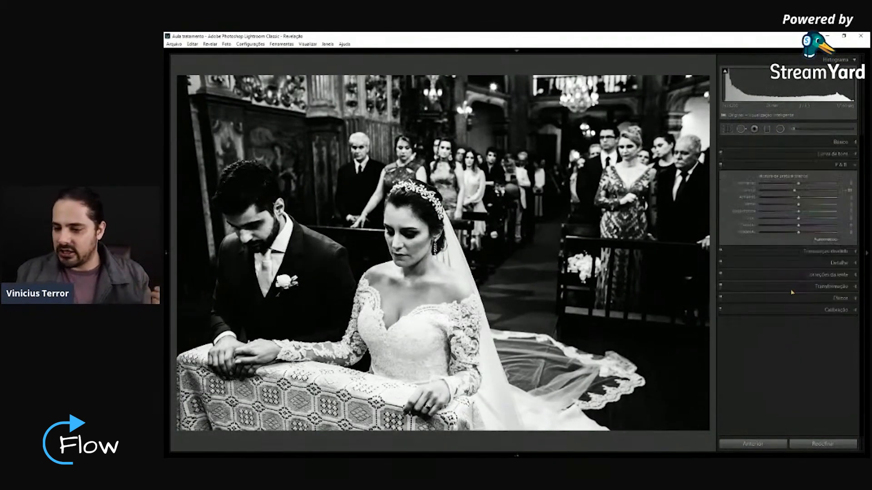
pyautogui.click(798, 155)
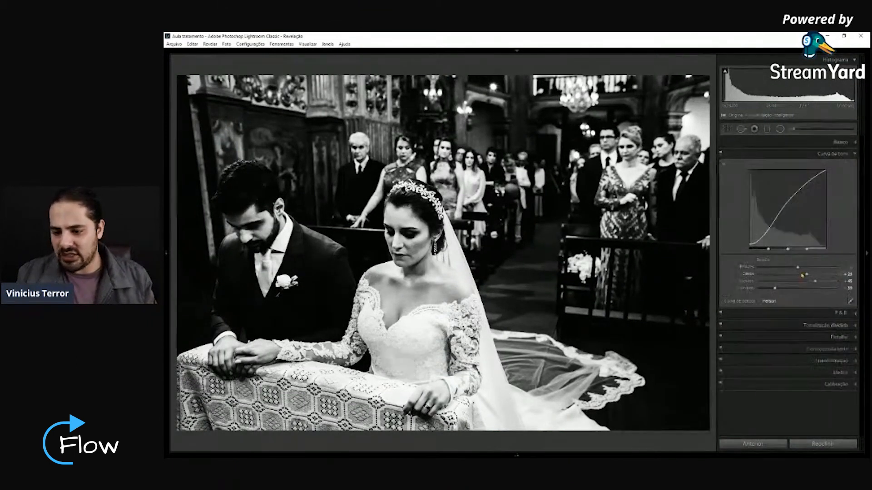
pyautogui.click(805, 154)
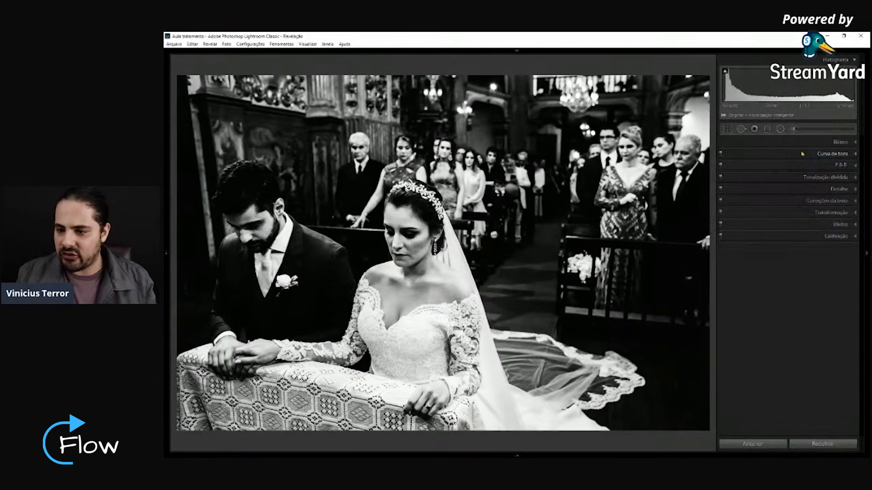
pyautogui.click(805, 142)
pyautogui.moveTo(807, 289); pyautogui.dragTo(756, 296)
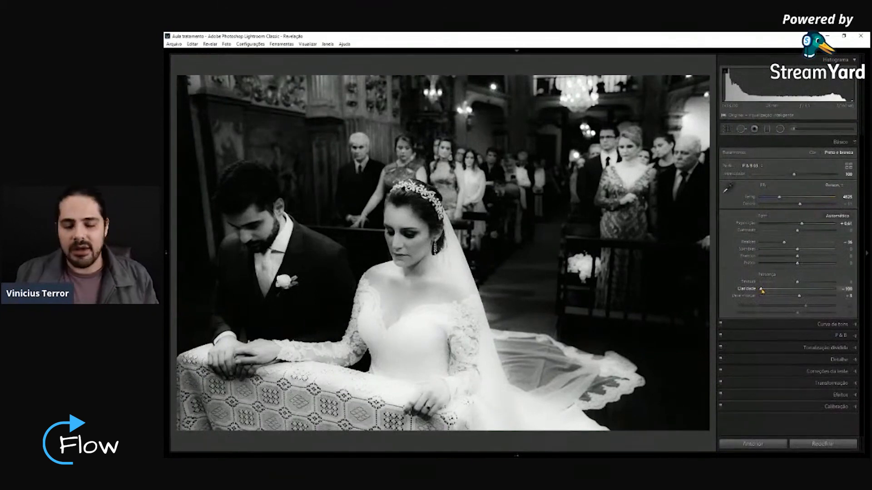
pyautogui.moveTo(762, 291); pyautogui.dragTo(808, 290)
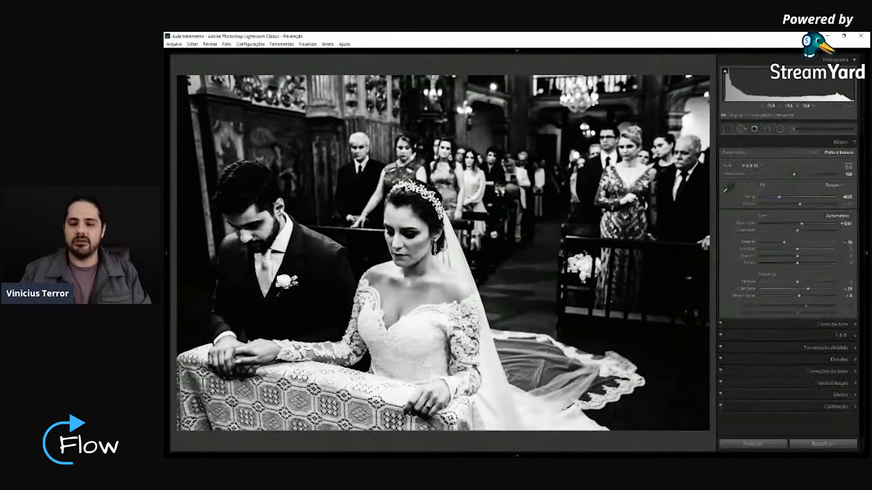
# Choose the dark sunset photo with the couple's silhouette from the library, view it large and open it for developing.
pyautogui.press('g')
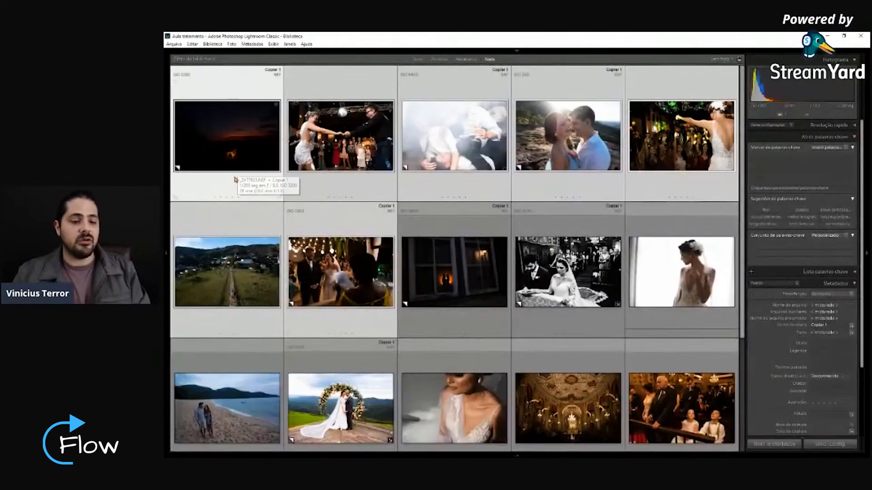
pyautogui.click(235, 179)
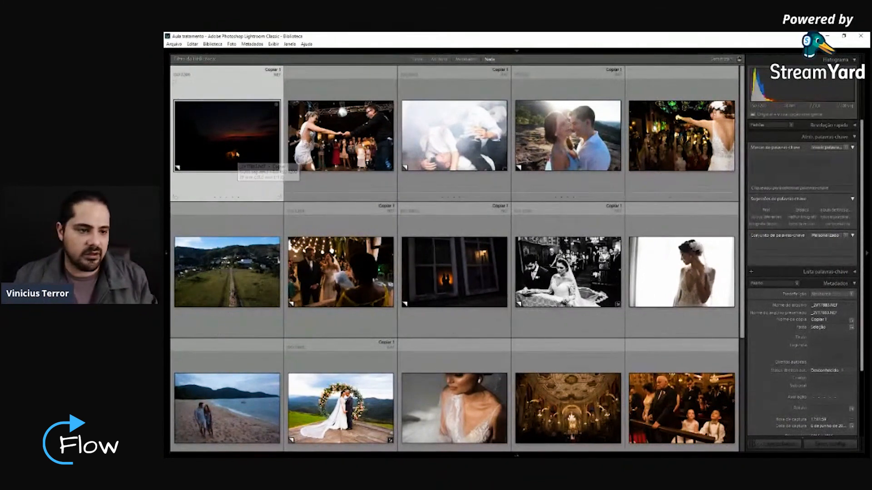
pyautogui.doubleClick(236, 151)
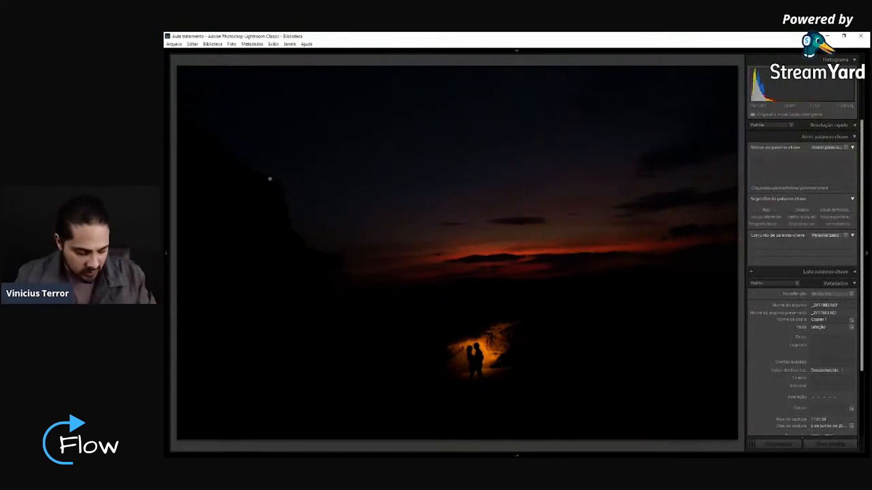
pyautogui.click(866, 253)
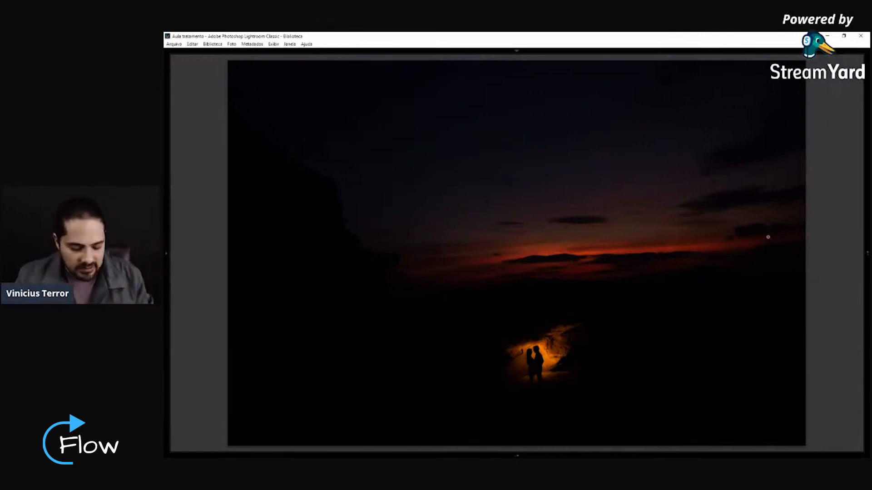
pyautogui.press('d')
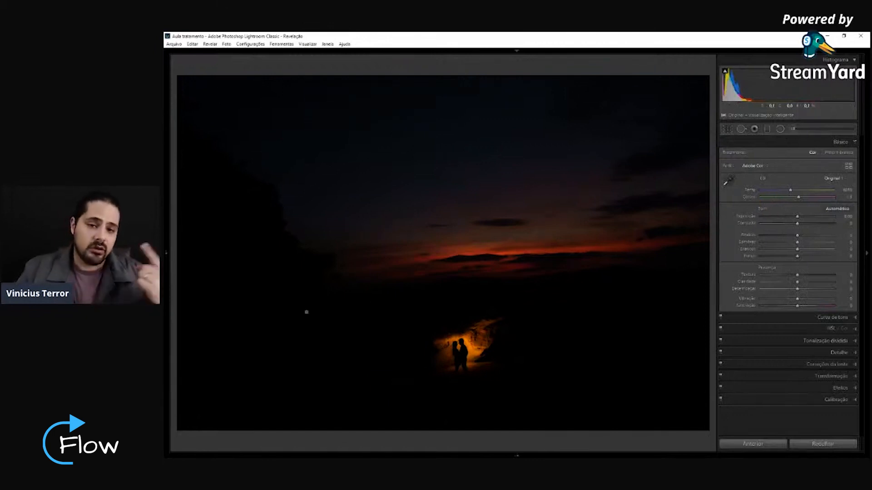
# Apply the user preset Aula and then Aula igreja to the sunset photo, and hide the presets.
pyautogui.moveTo(167, 273)
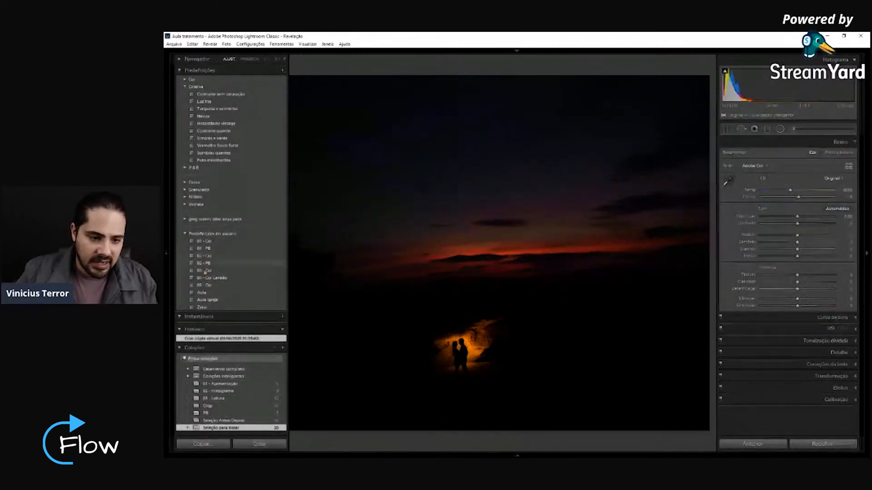
pyautogui.click(221, 294)
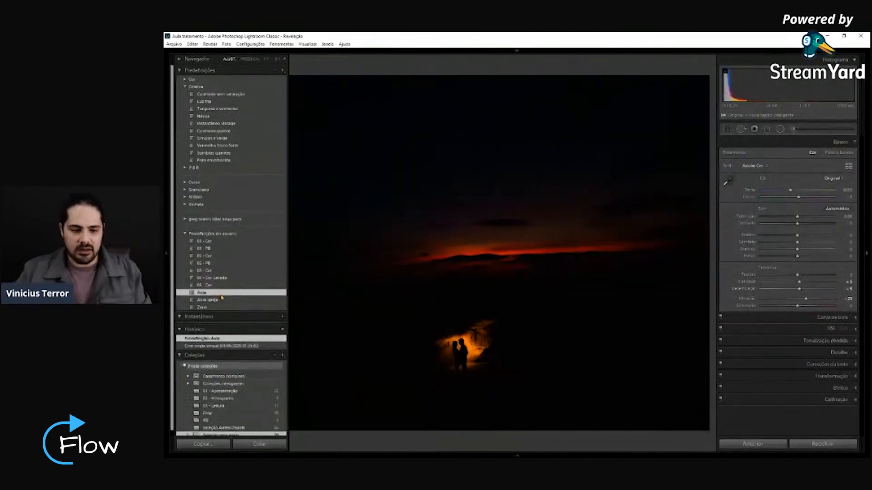
pyautogui.click(224, 300)
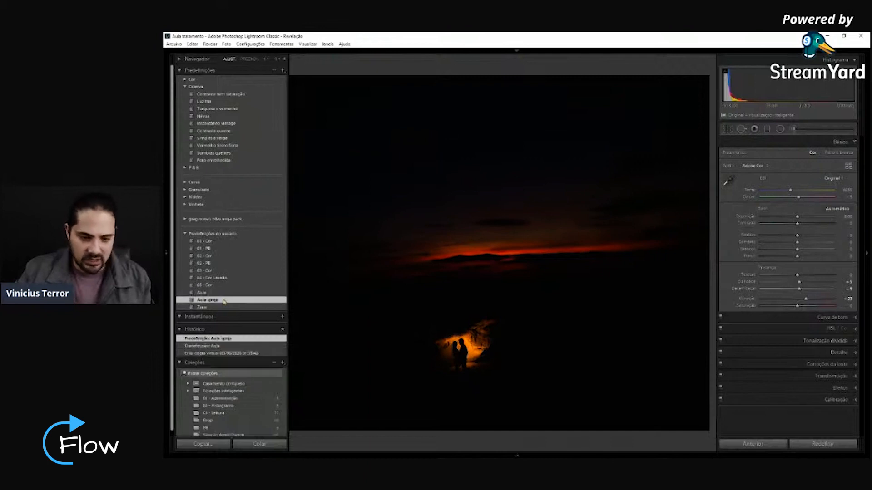
pyautogui.press('F7')
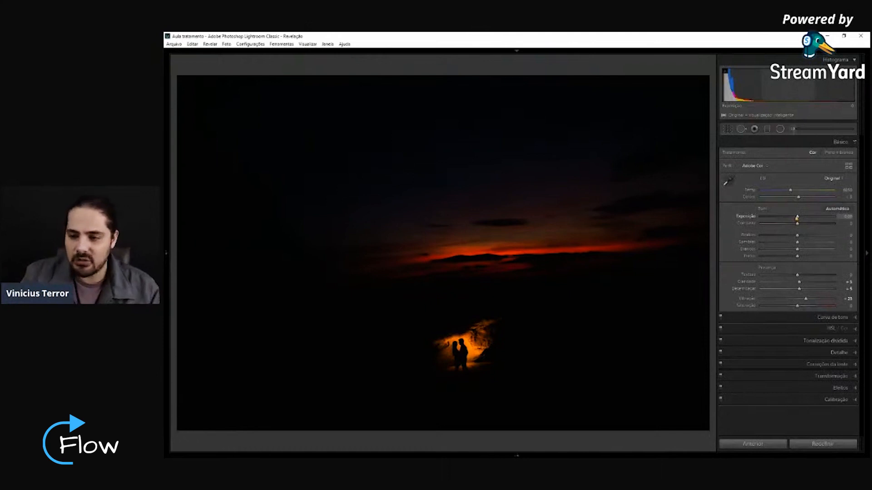
# Set the sunset photo's Exposure to +1.67, testing darker and brighter values and inspecting the couple's silhouette up close.
pyautogui.moveTo(797, 218); pyautogui.dragTo(809, 219)
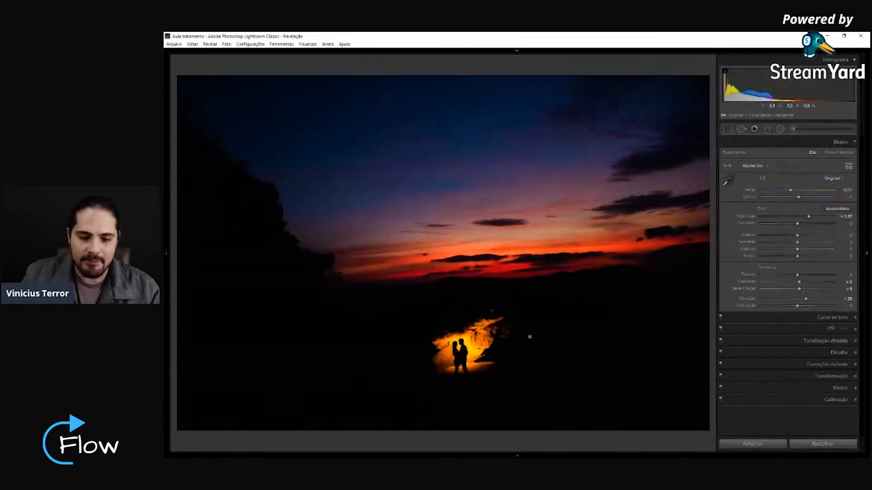
pyautogui.click(470, 354)
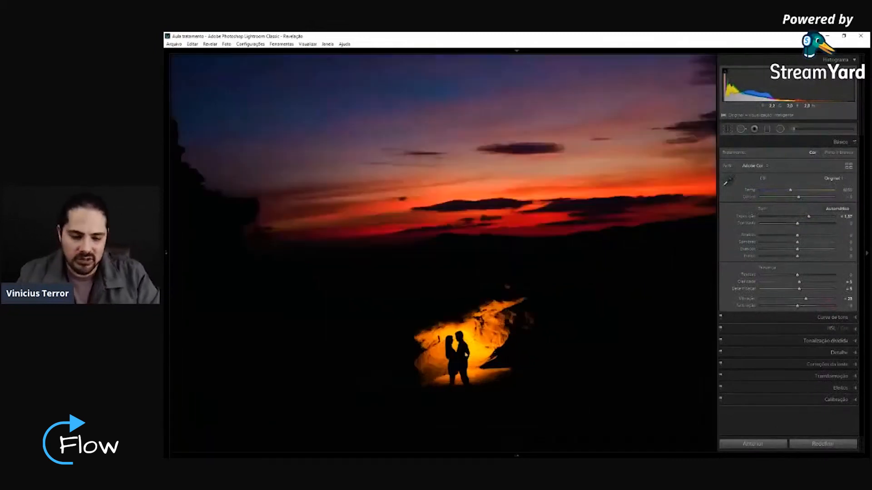
pyautogui.moveTo(486, 231); pyautogui.dragTo(448, 212)
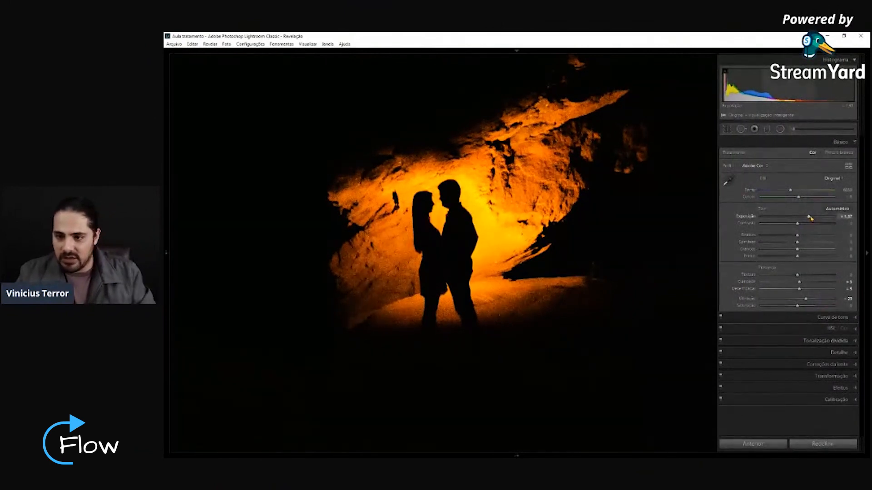
pyautogui.moveTo(810, 218); pyautogui.dragTo(791, 220)
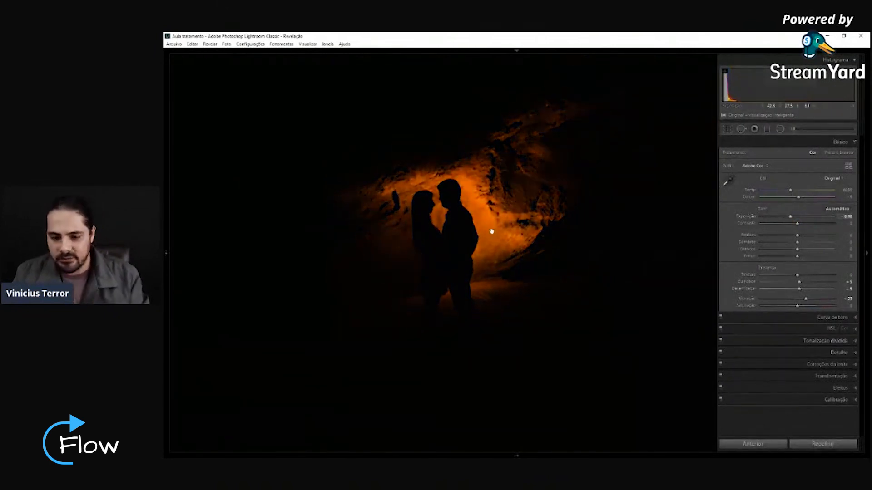
pyautogui.press('Right')
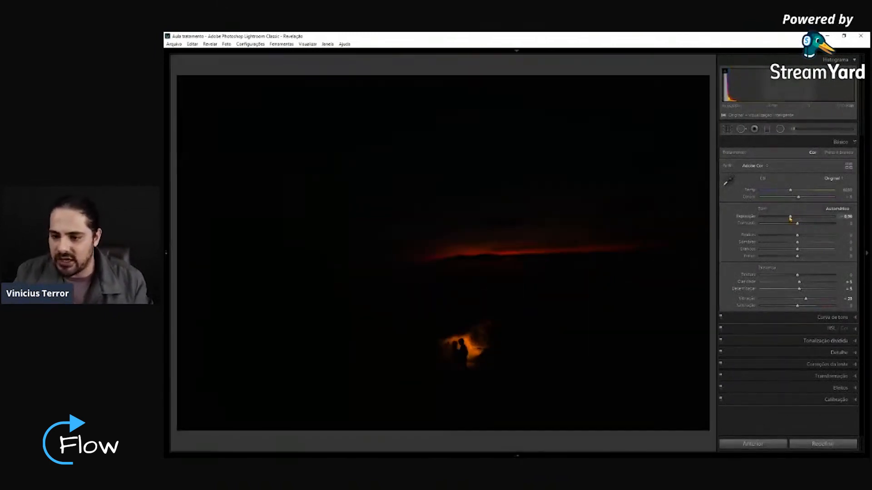
pyautogui.moveTo(790, 219); pyautogui.dragTo(809, 218)
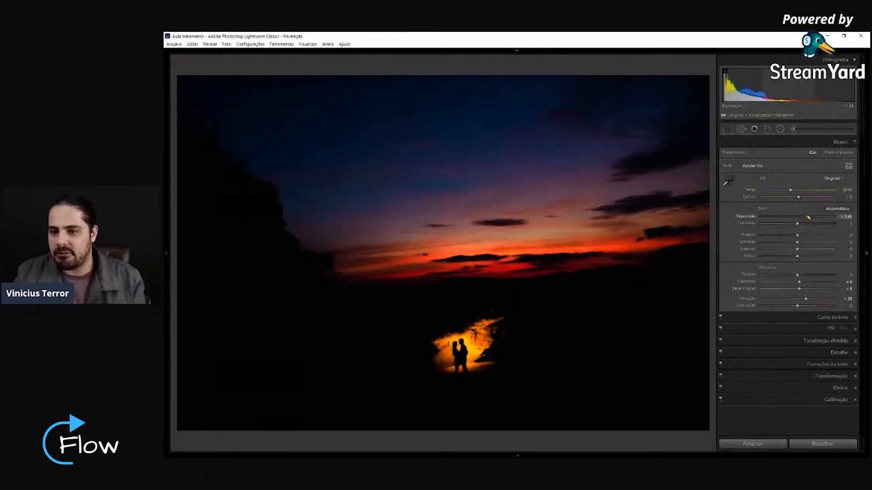
pyautogui.moveTo(809, 217)
pyautogui.mouseDown()
pyautogui.moveTo(800, 219)
pyautogui.moveTo(810, 218)
pyautogui.mouseUp()
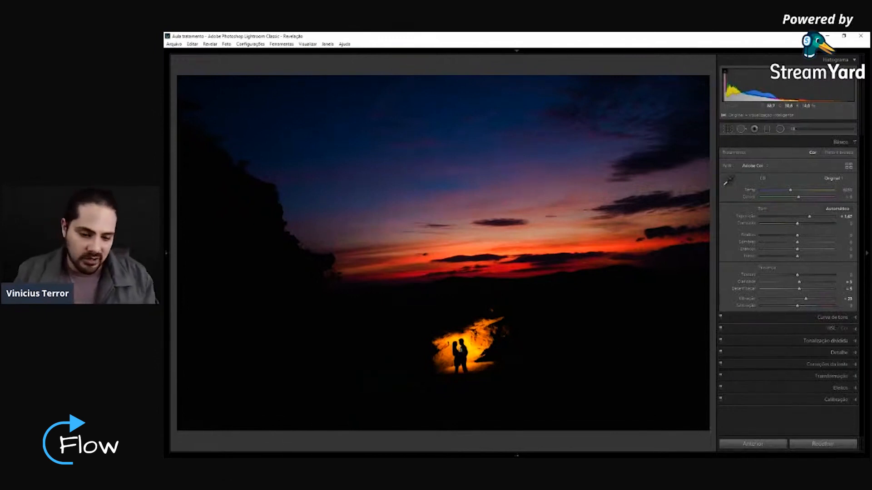
pyautogui.click(459, 352)
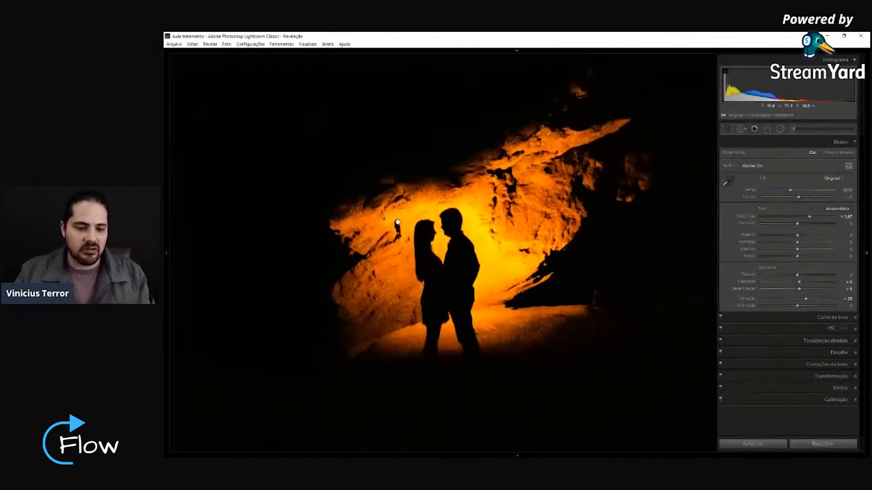
pyautogui.click(468, 226)
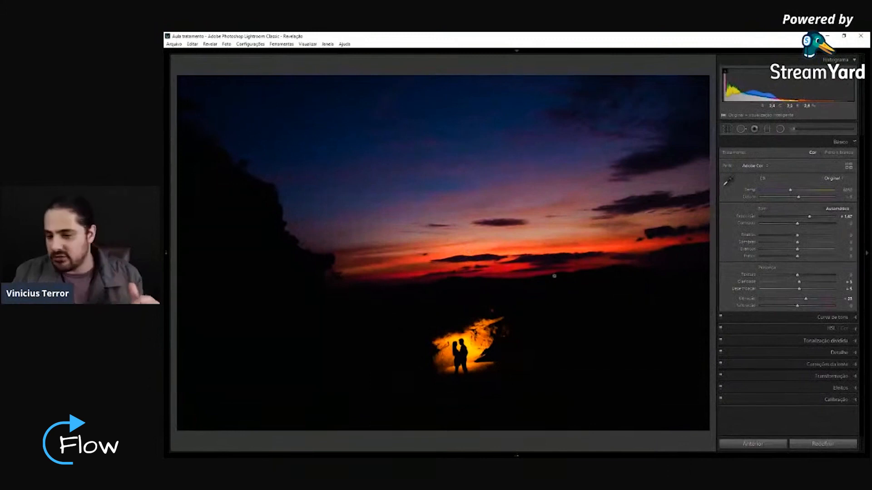
# Try the Highlights at +100, inspect the glow around the couple up close, and reset the Highlights.
pyautogui.moveTo(797, 236); pyautogui.dragTo(852, 236)
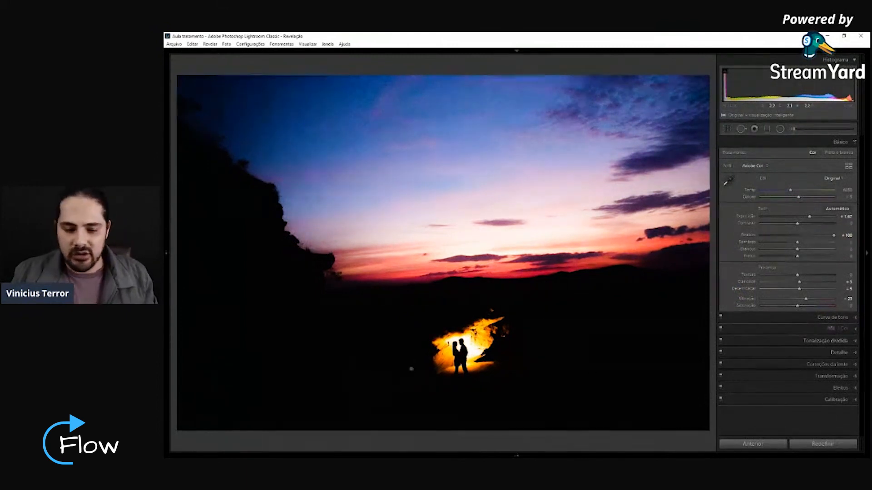
pyautogui.click(471, 351)
pyautogui.moveTo(470, 317); pyautogui.dragTo(459, 264)
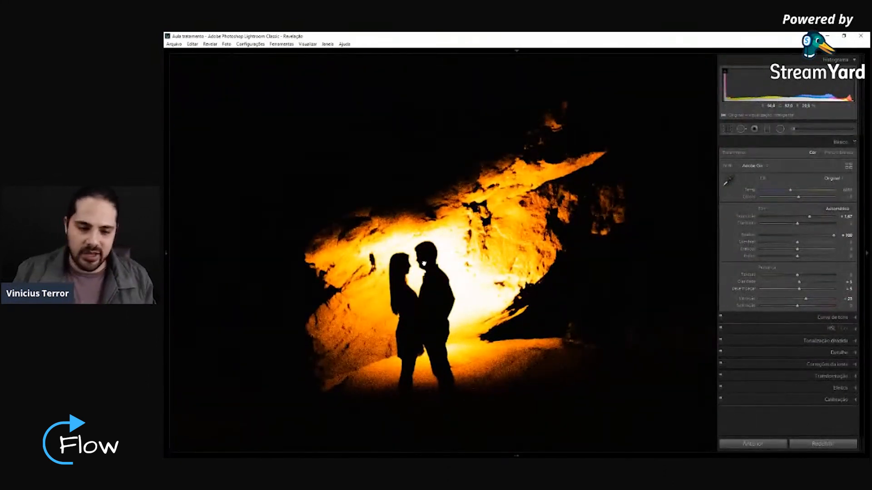
pyautogui.click(425, 263)
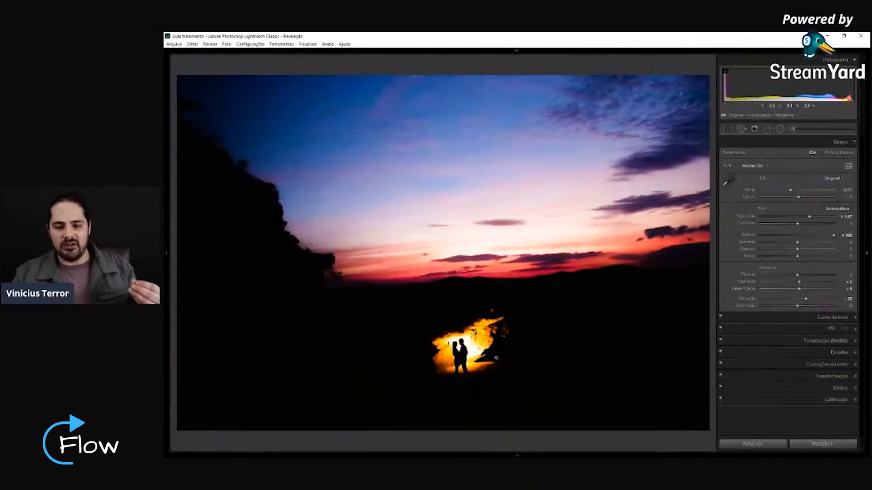
pyautogui.doubleClick(834, 236)
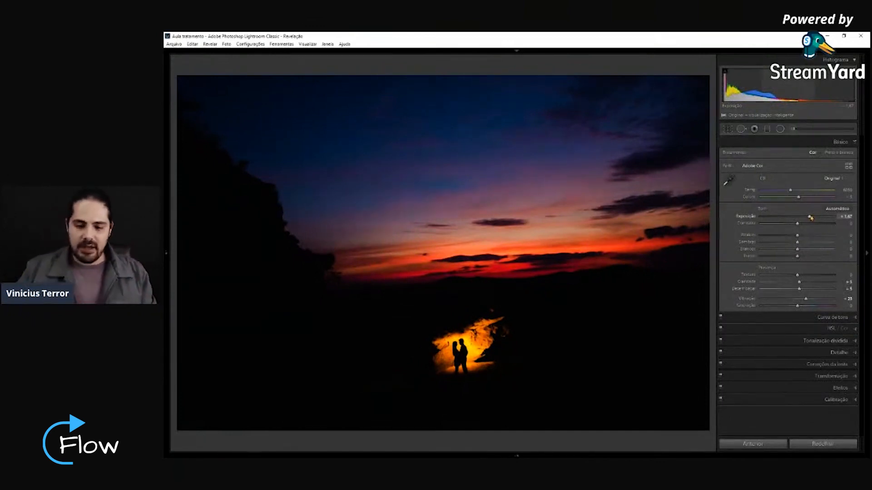
# Straighten the horizon of the sunset photo with the Crop tool in full screen and tighten the crop around sky and couple.
pyautogui.click(727, 130)
pyautogui.hotkey('ctrl', 'shift', 'f')
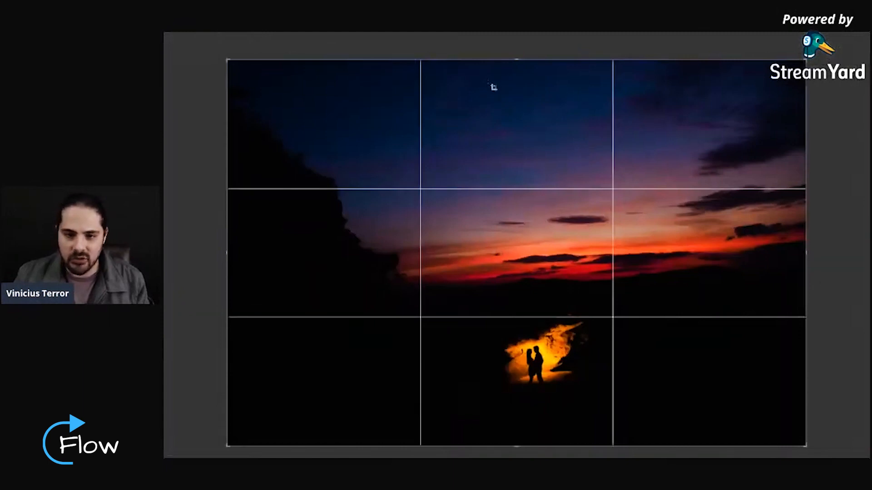
pyautogui.moveTo(568, 59); pyautogui.dragTo(554, 148)
pyautogui.moveTo(802, 156); pyautogui.dragTo(805, 164)
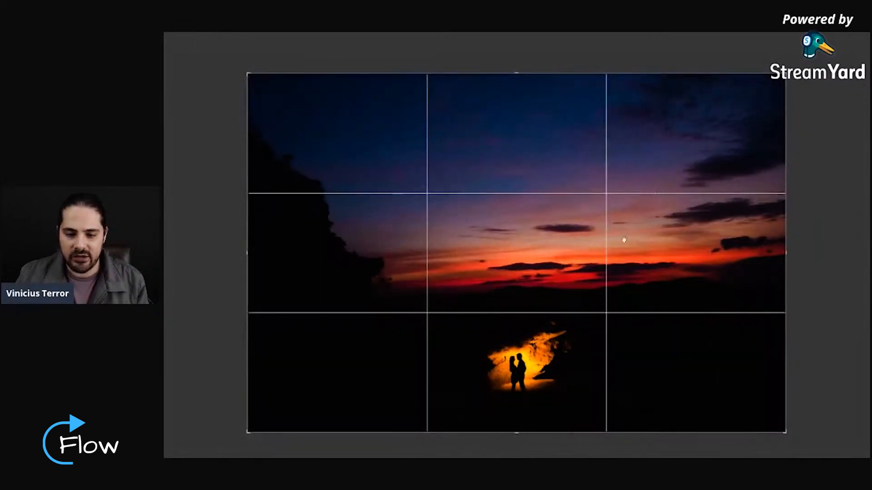
pyautogui.moveTo(573, 432); pyautogui.dragTo(579, 406)
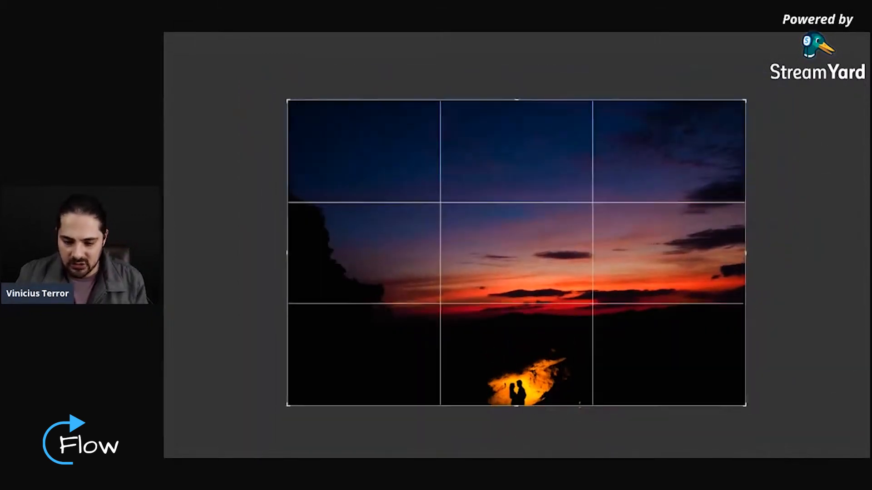
pyautogui.moveTo(607, 287); pyautogui.dragTo(609, 280)
pyautogui.moveTo(777, 235); pyautogui.dragTo(776, 213)
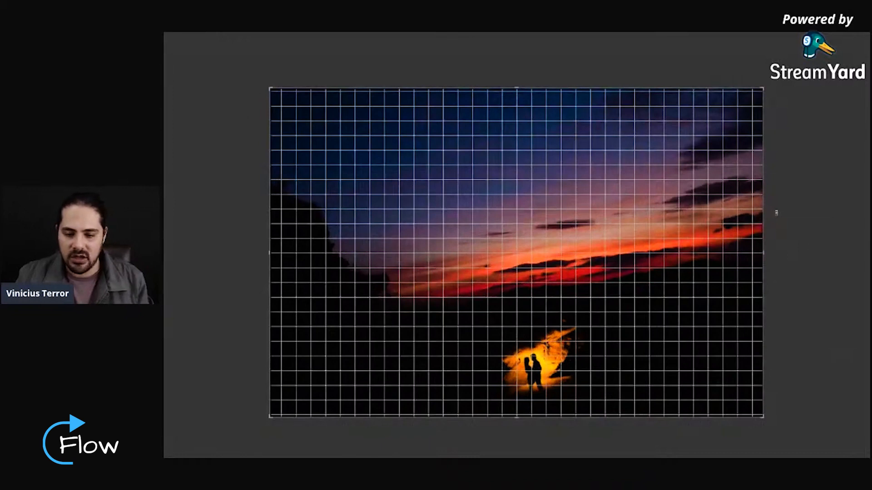
pyautogui.moveTo(589, 236); pyautogui.dragTo(469, 241)
pyautogui.moveTo(785, 167); pyautogui.dragTo(778, 213)
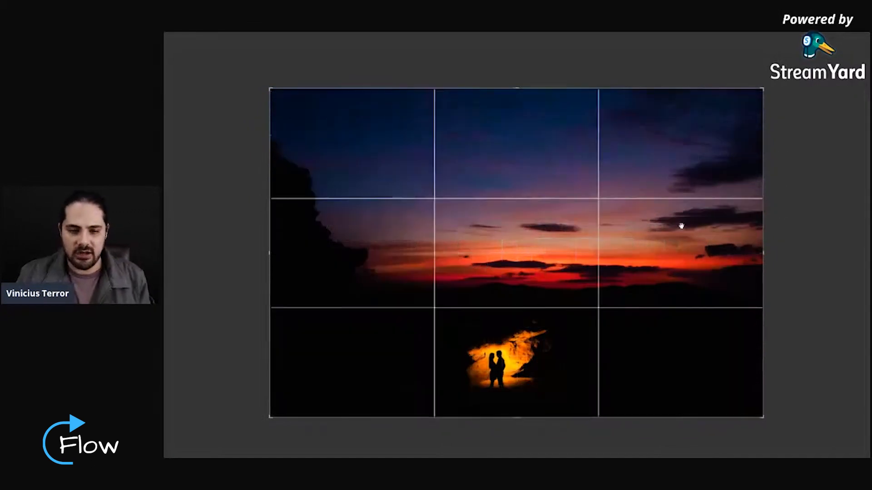
# Reposition the crop, testing higher and lower horizon placements, so the couple sits in the lower third, and apply it.
pyautogui.moveTo(556, 149)
pyautogui.mouseDown()
pyautogui.moveTo(560, 173)
pyautogui.moveTo(562, 152)
pyautogui.mouseUp()
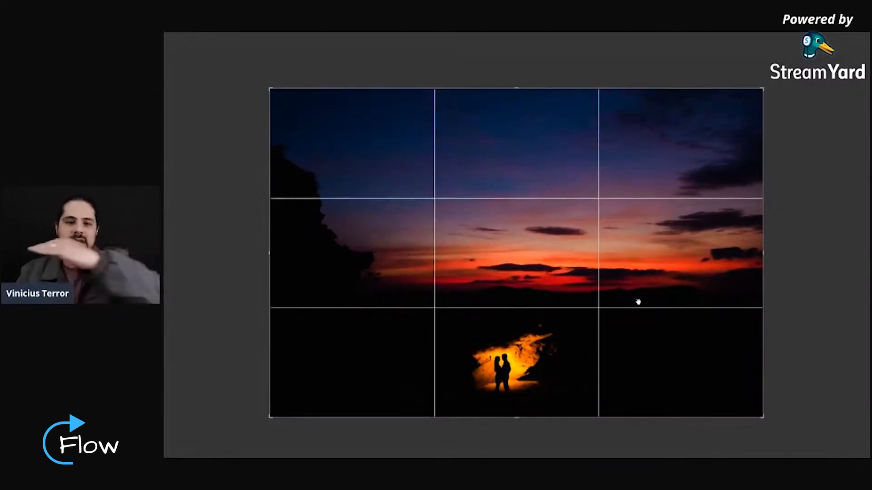
pyautogui.moveTo(576, 255); pyautogui.dragTo(579, 188)
pyautogui.moveTo(568, 106); pyautogui.dragTo(559, 90)
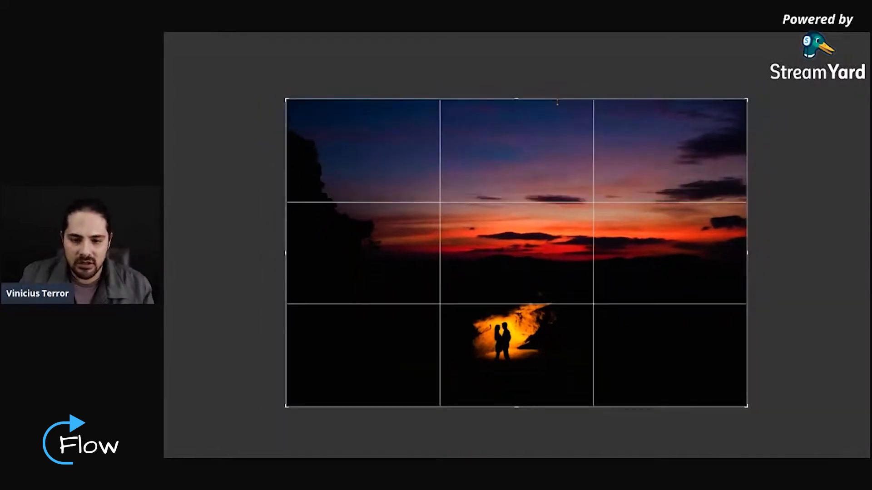
pyautogui.moveTo(558, 218); pyautogui.dragTo(561, 269)
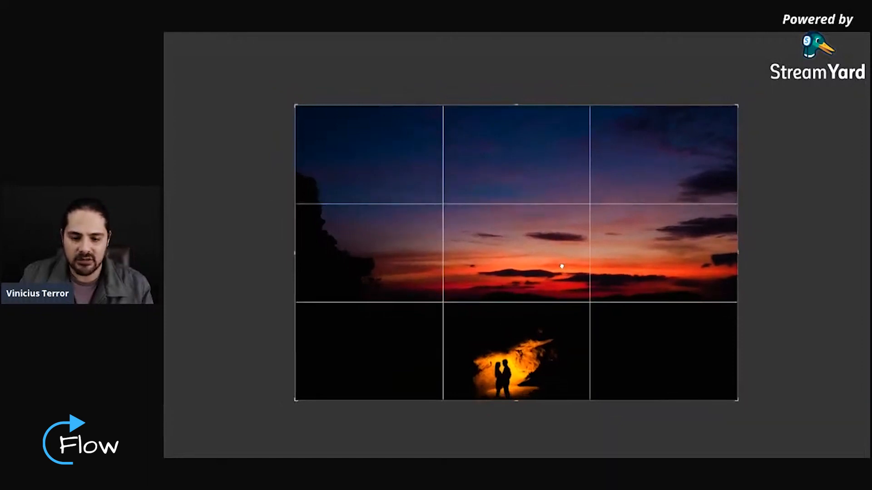
pyautogui.moveTo(496, 241); pyautogui.dragTo(509, 131)
pyautogui.moveTo(535, 171); pyautogui.dragTo(535, 209)
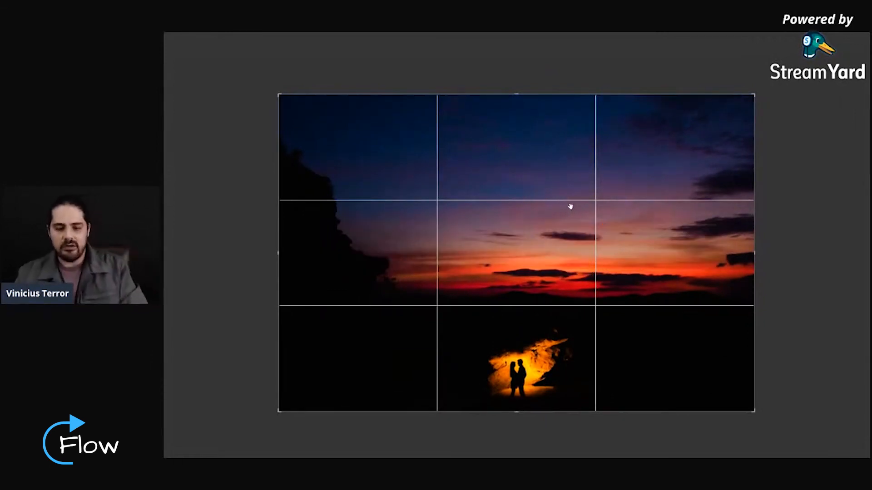
pyautogui.press('Return')
pyautogui.press('f')
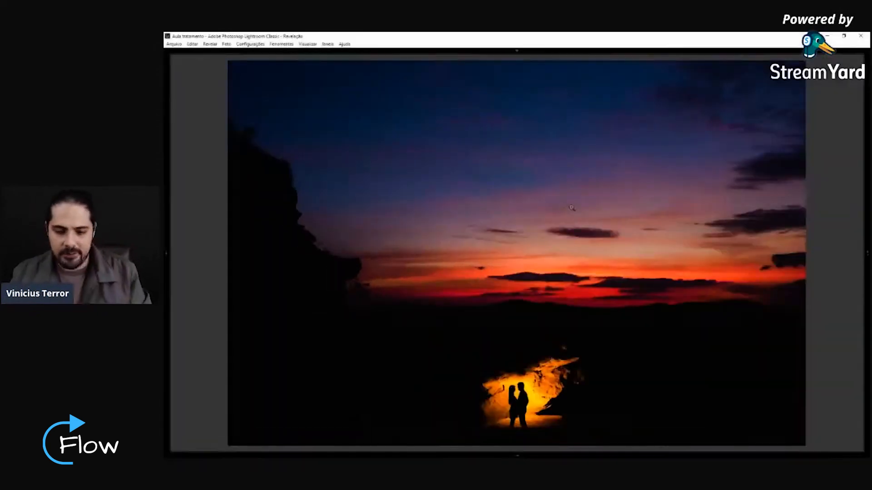
# Examine the noise in the sky close up, check the photo's shooting information, and look across the clouds and horizon.
pyautogui.press('Tab')
pyautogui.press('Tab')
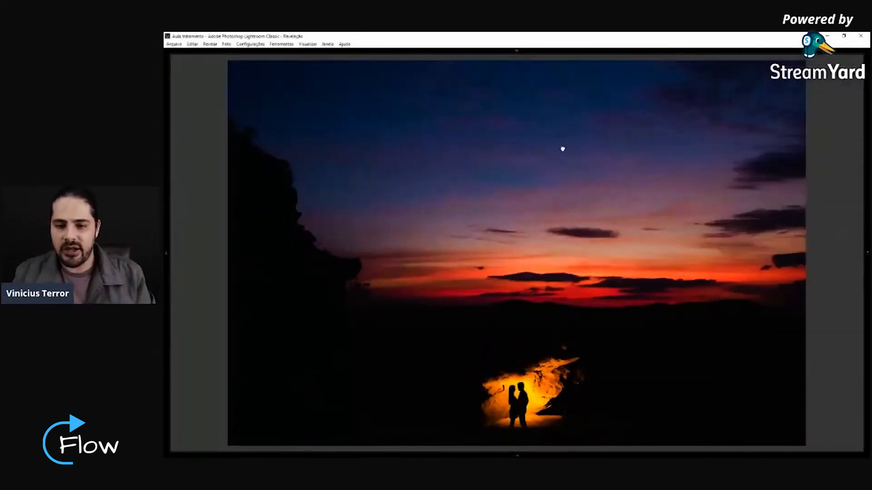
pyautogui.click(560, 146)
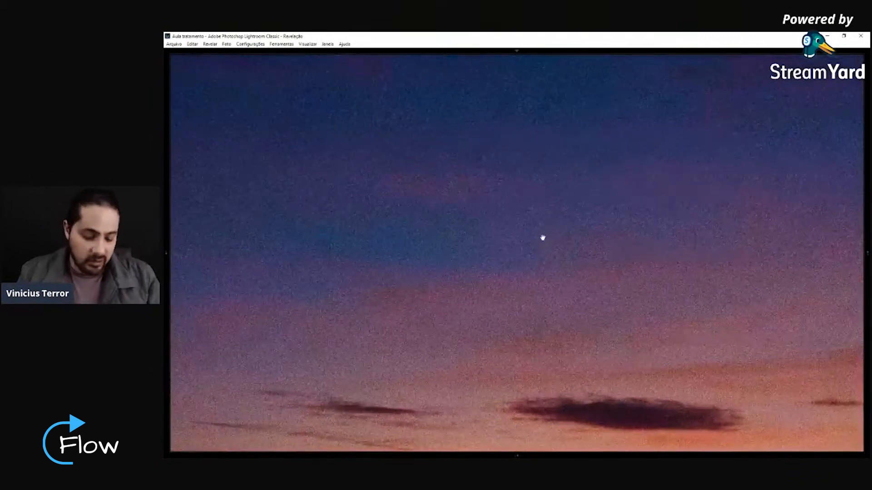
pyautogui.press('i')
pyautogui.press('i')
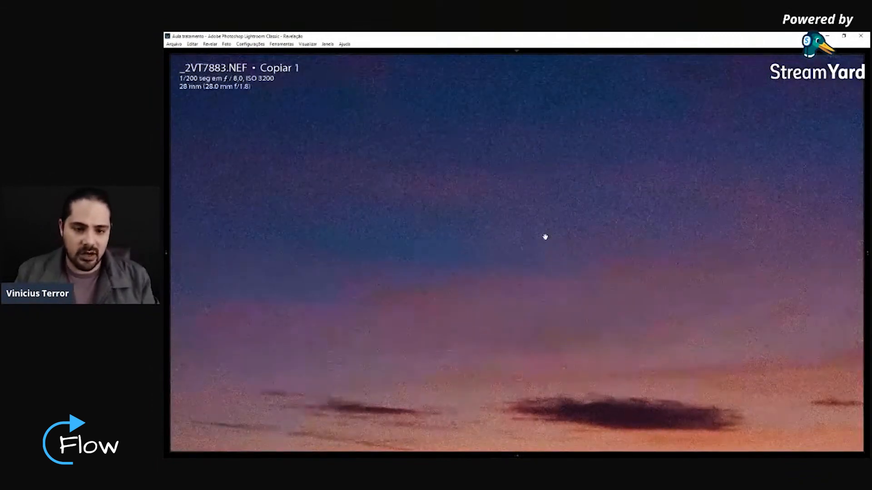
pyautogui.press('i')
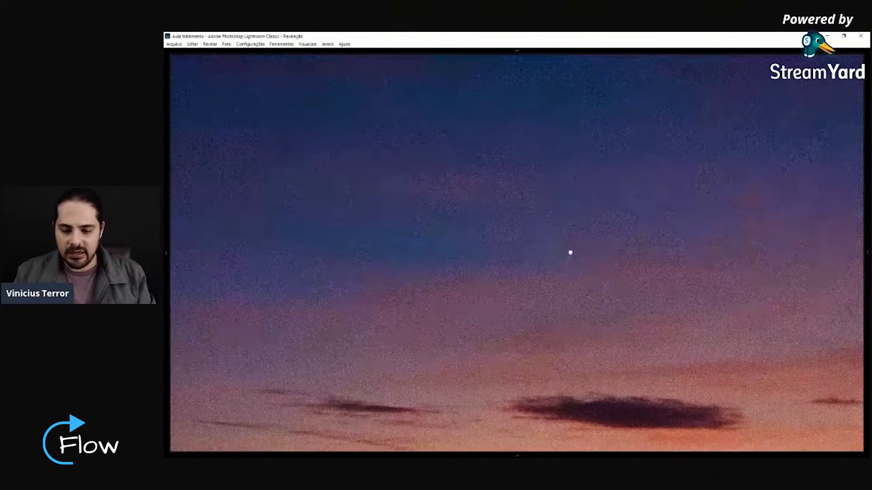
pyautogui.click(571, 274)
pyautogui.moveTo(559, 238); pyautogui.dragTo(591, 385)
pyautogui.moveTo(504, 214); pyautogui.dragTo(409, 242)
pyautogui.moveTo(670, 233); pyautogui.dragTo(480, 131)
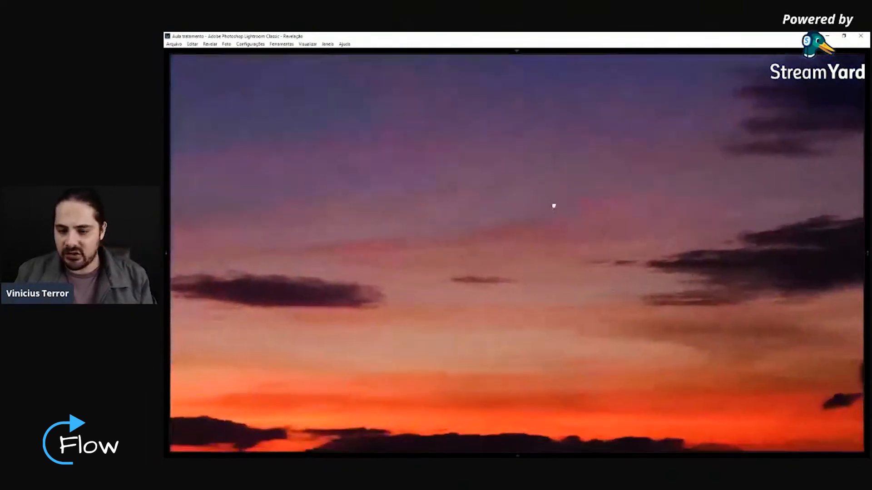
pyautogui.moveTo(580, 232); pyautogui.dragTo(502, 151)
# Raise the sharpening Amount to about 86 and set its Masking to about 13, previewing the mask on the sky.
pyautogui.moveTo(858, 302)
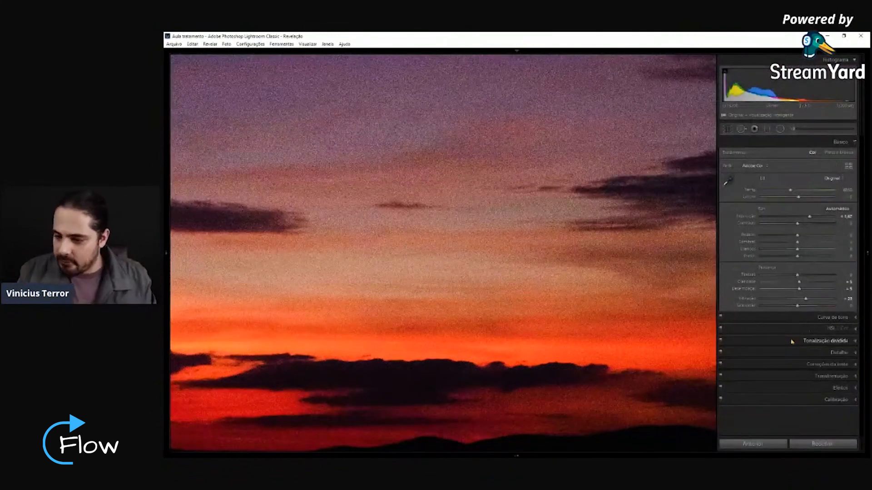
pyautogui.click(795, 353)
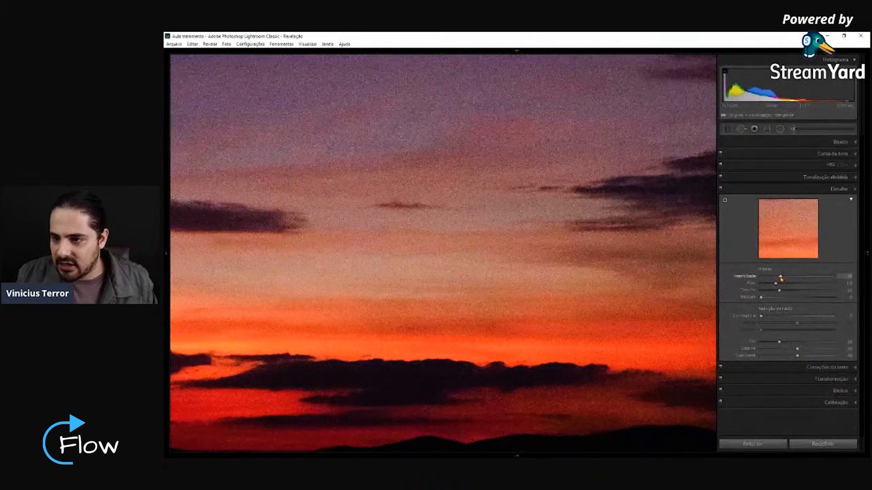
pyautogui.moveTo(781, 280); pyautogui.dragTo(802, 279)
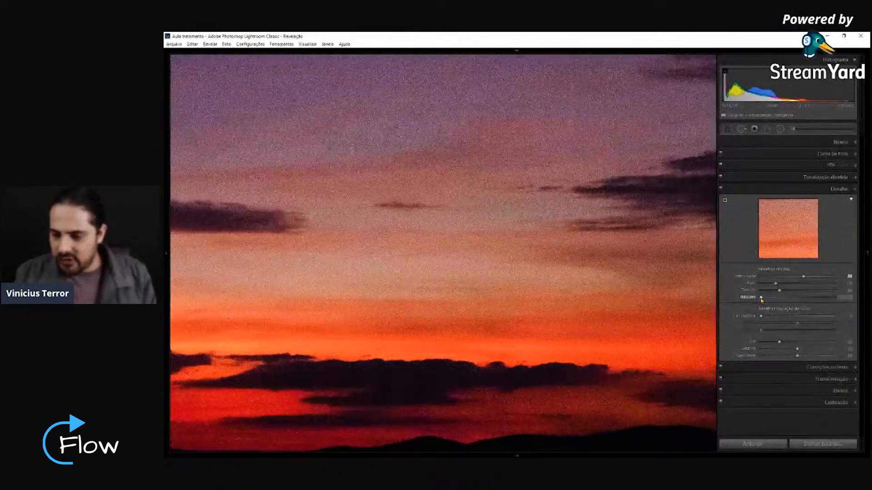
pyautogui.moveTo(762, 298)
pyautogui.mouseDown()
pyautogui.moveTo(788, 300)
pyautogui.moveTo(758, 299)
pyautogui.mouseUp()
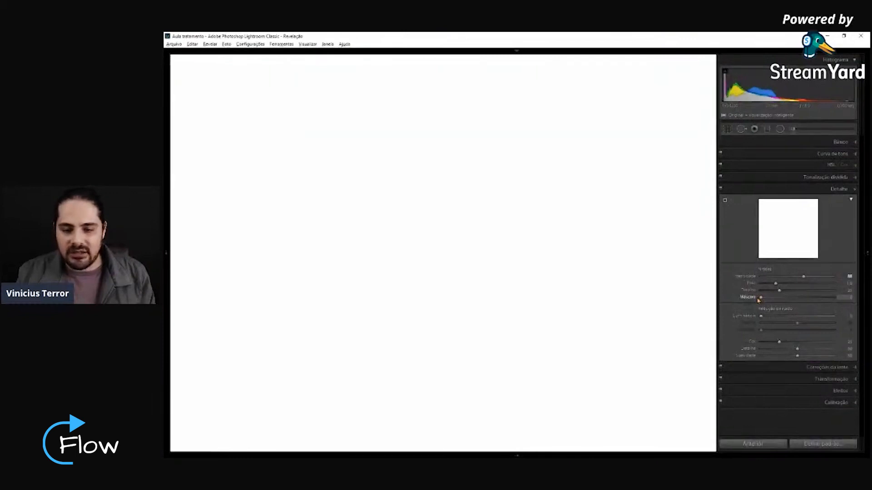
pyautogui.moveTo(759, 299); pyautogui.dragTo(795, 296)
pyautogui.moveTo(787, 297)
pyautogui.mouseDown()
pyautogui.moveTo(777, 295)
pyautogui.moveTo(818, 293)
pyautogui.moveTo(759, 298)
pyautogui.moveTo(769, 297)
pyautogui.mouseUp()
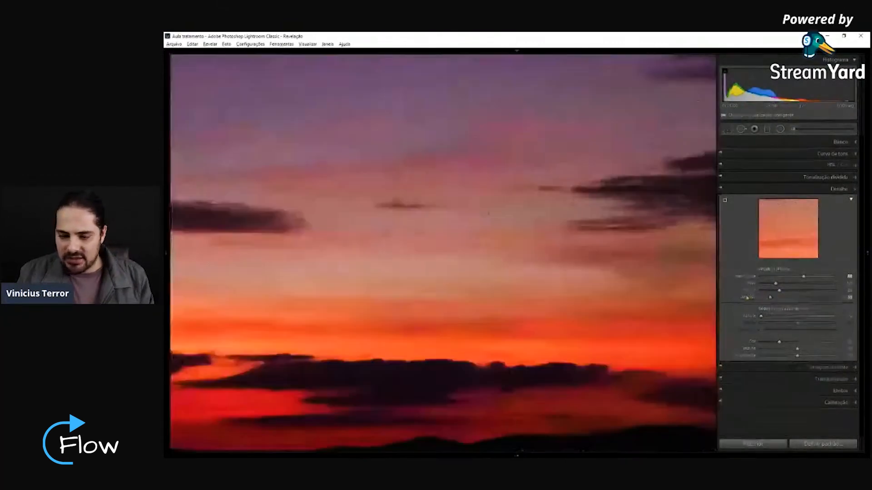
# Compare the sky close up and in full, and set the sharpening Masking to 52 with the mask preview.
pyautogui.click(537, 286)
pyautogui.click(536, 286)
pyautogui.click(537, 286)
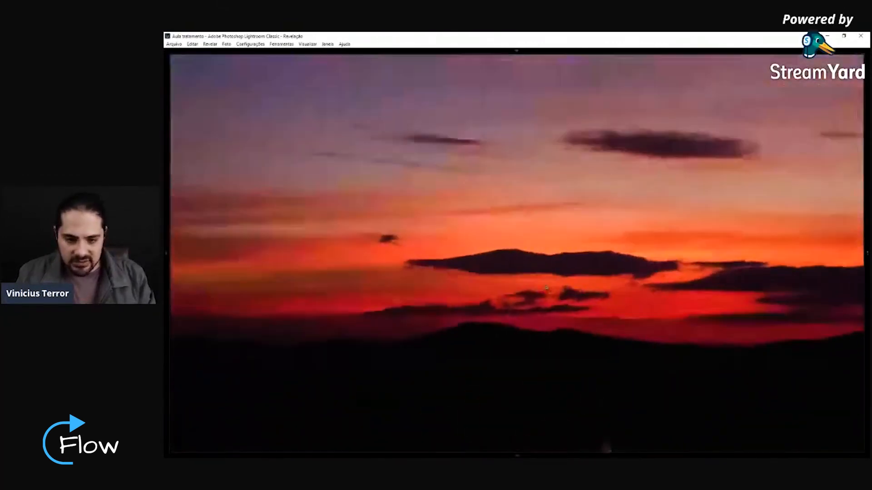
pyautogui.click(536, 286)
pyautogui.moveTo(867, 253)
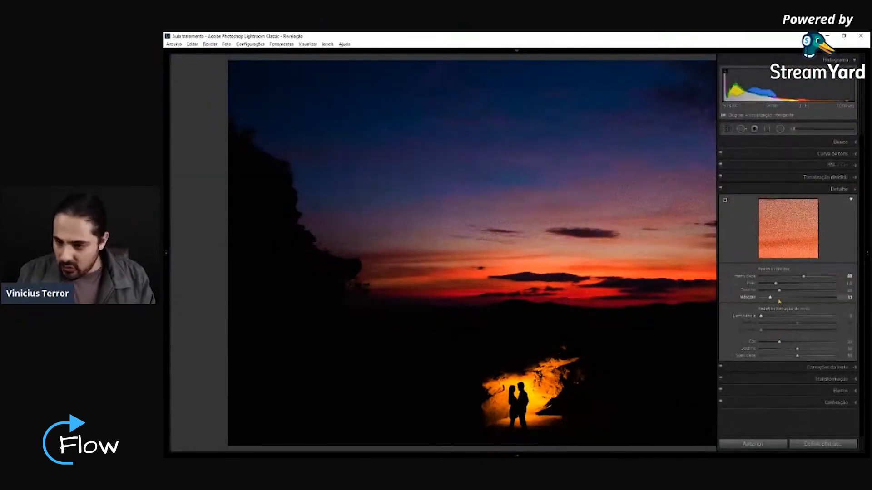
pyautogui.moveTo(771, 297); pyautogui.dragTo(750, 303)
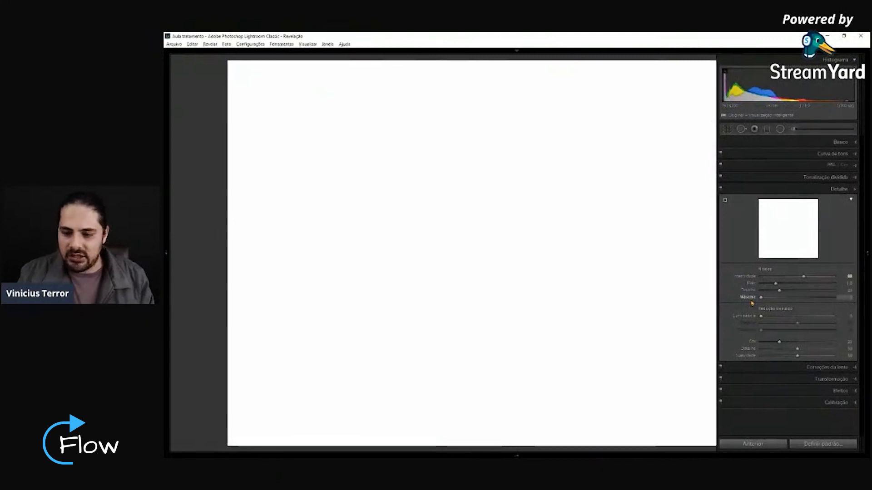
pyautogui.moveTo(754, 303); pyautogui.dragTo(799, 299)
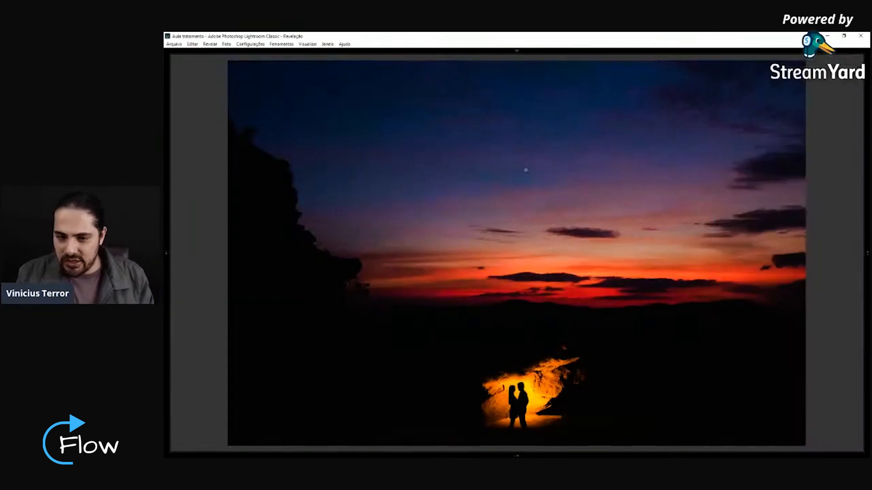
# Set Luminance noise reduction to 17 with its Contrast at about 50, checking the sky up close.
pyautogui.click(557, 181)
pyautogui.moveTo(864, 270)
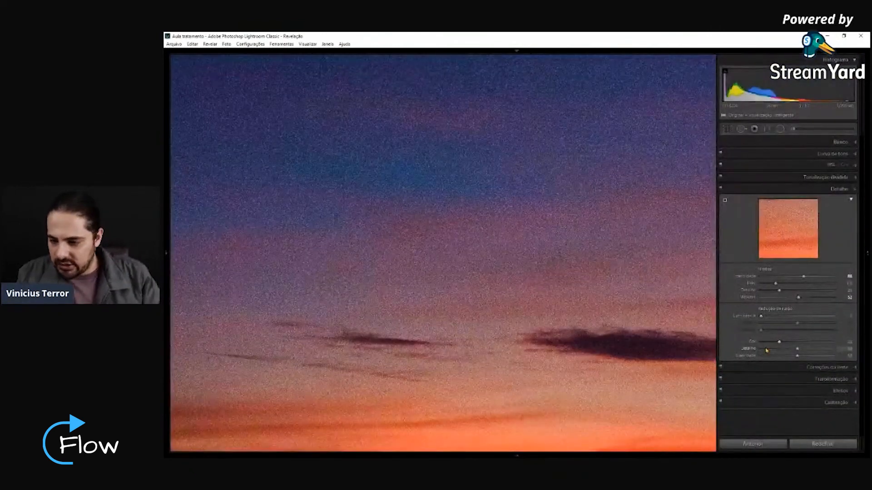
pyautogui.click(771, 317)
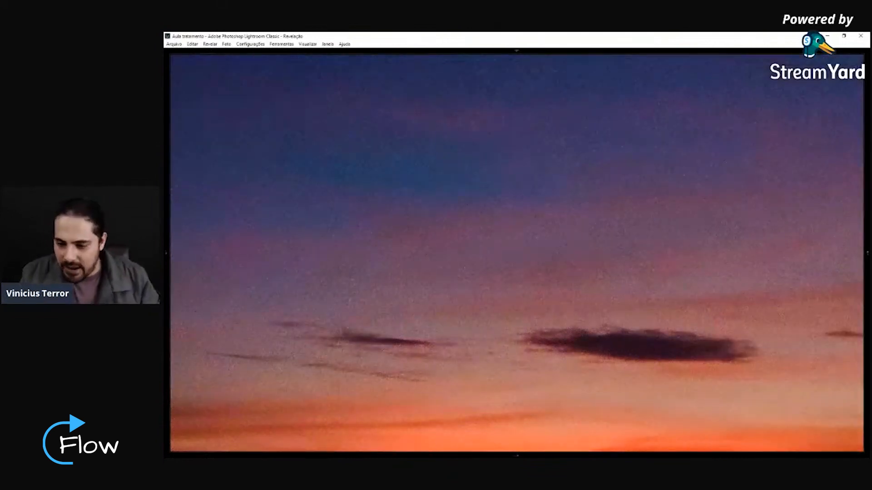
pyautogui.moveTo(843, 335)
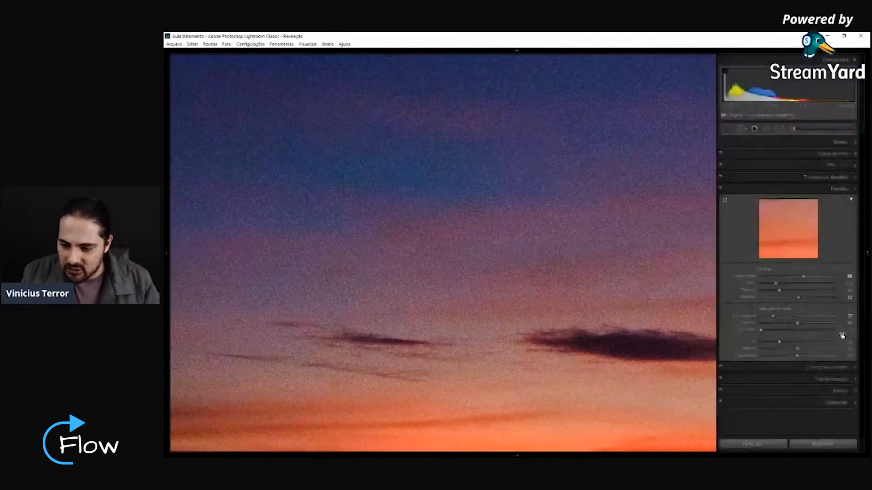
pyautogui.click(797, 332)
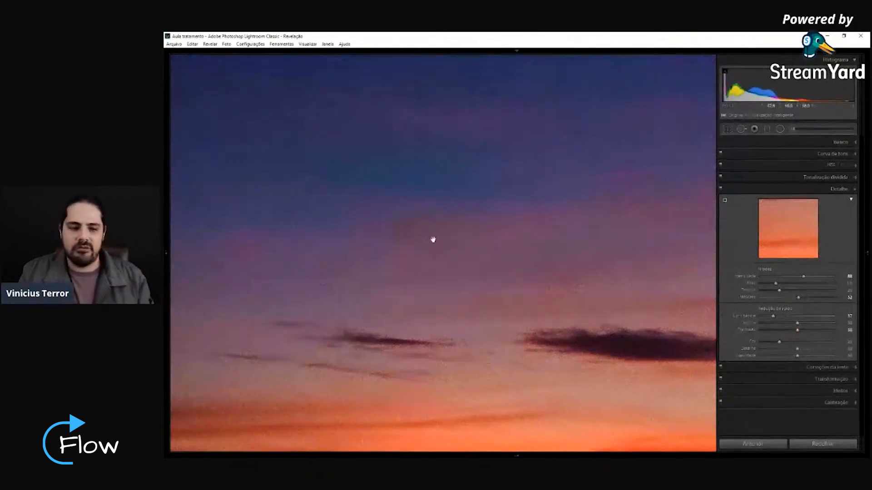
pyautogui.click(433, 240)
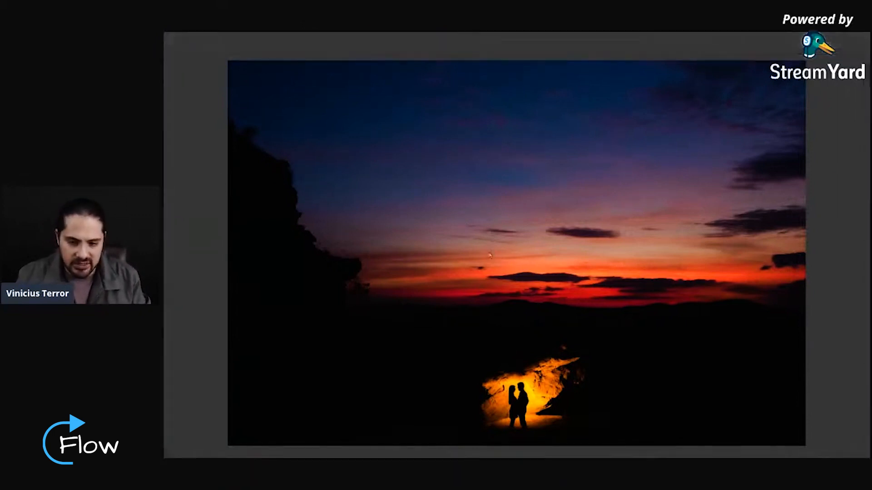
# Compare the sunset photo with the others in the library grid, reopen it for developing and reset all its develop settings.
pyautogui.press('g')
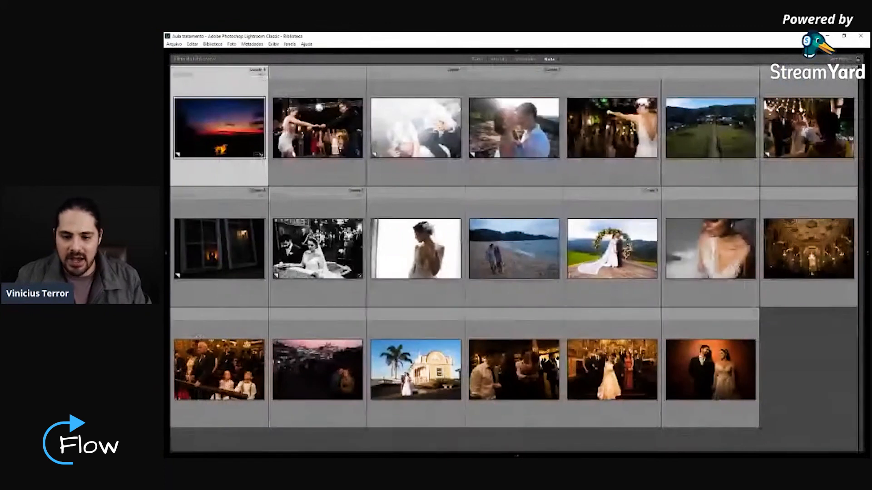
pyautogui.press('d')
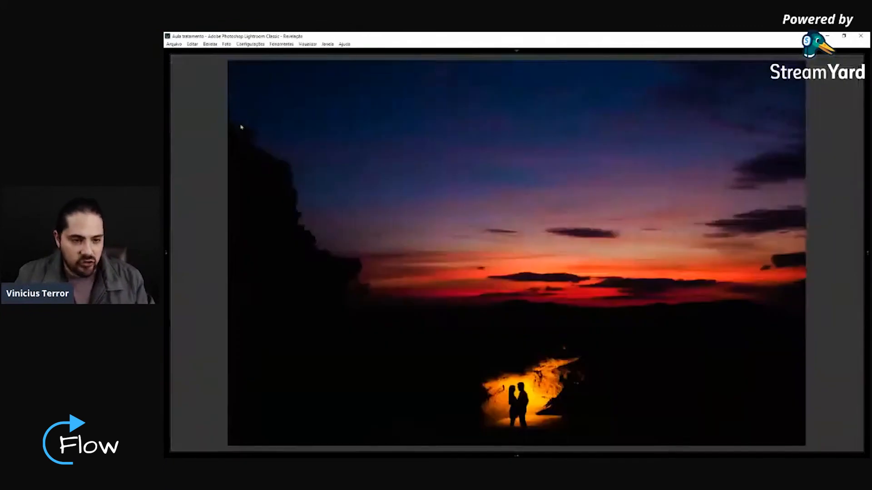
pyautogui.moveTo(860, 252)
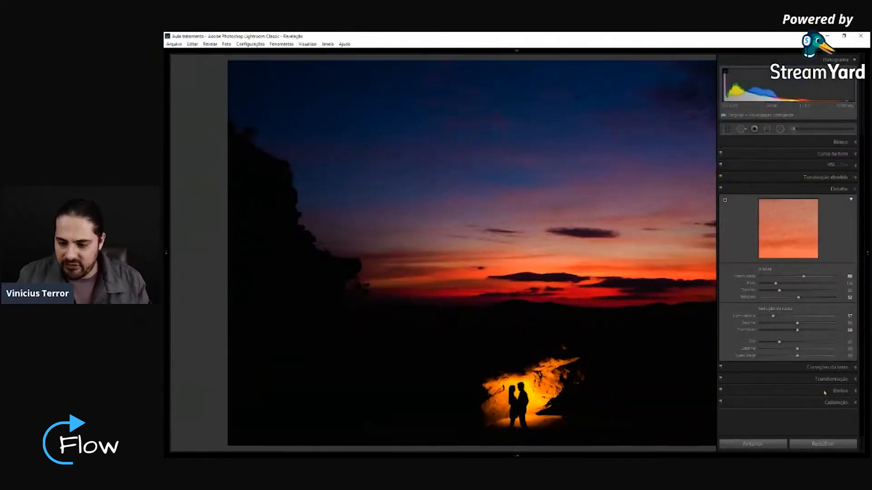
pyautogui.click(822, 444)
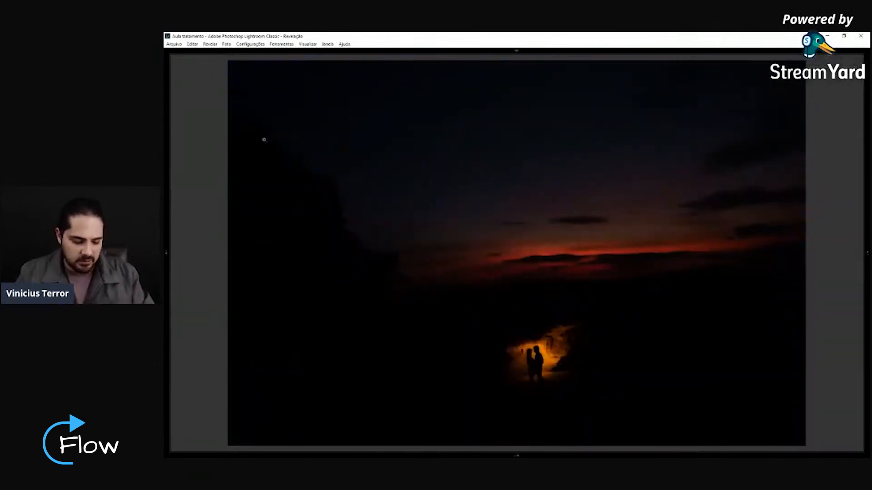
# Rotate the crop of the sunset photo slightly in full screen to level the horizon, and apply it.
pyautogui.press('r')
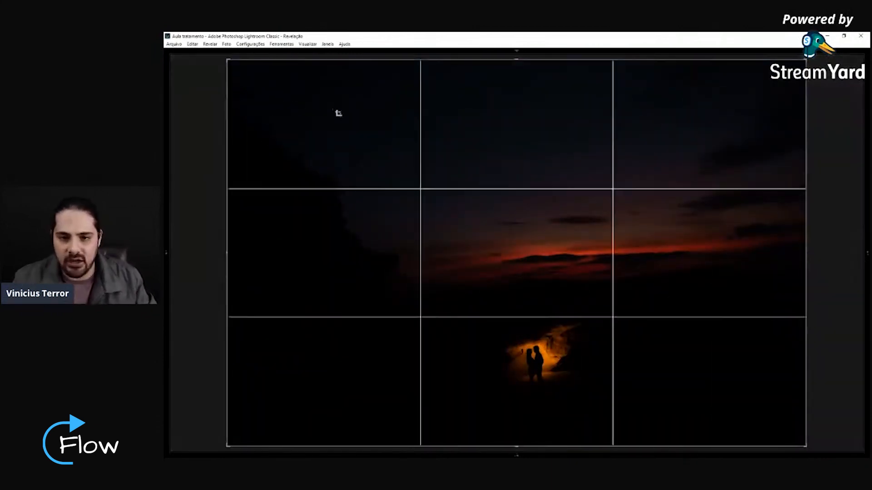
pyautogui.hotkey('shift', 'f')
pyautogui.moveTo(822, 150); pyautogui.dragTo(811, 163)
pyautogui.press('Return')
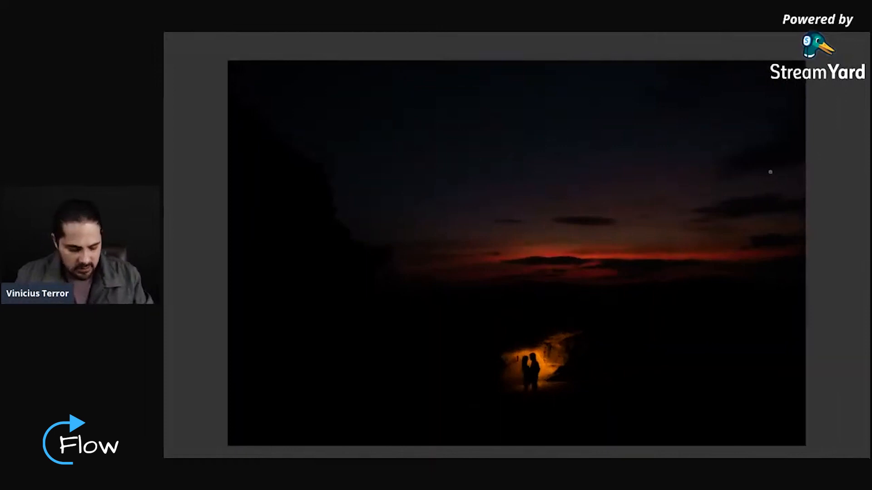
# Apply the user preset Aula igreja to the sunset photo and raise its exposure to brighten the sky.
pyautogui.hotkey('shift', 'f')
pyautogui.moveTo(167, 246)
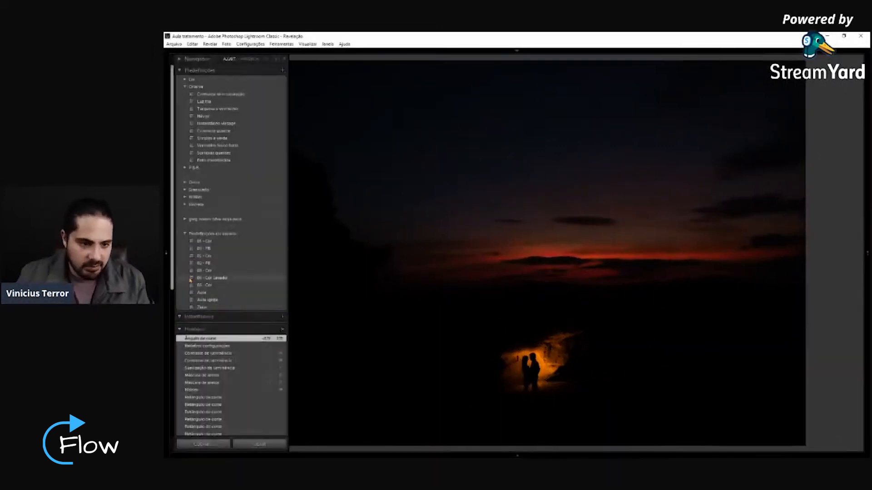
pyautogui.click(227, 300)
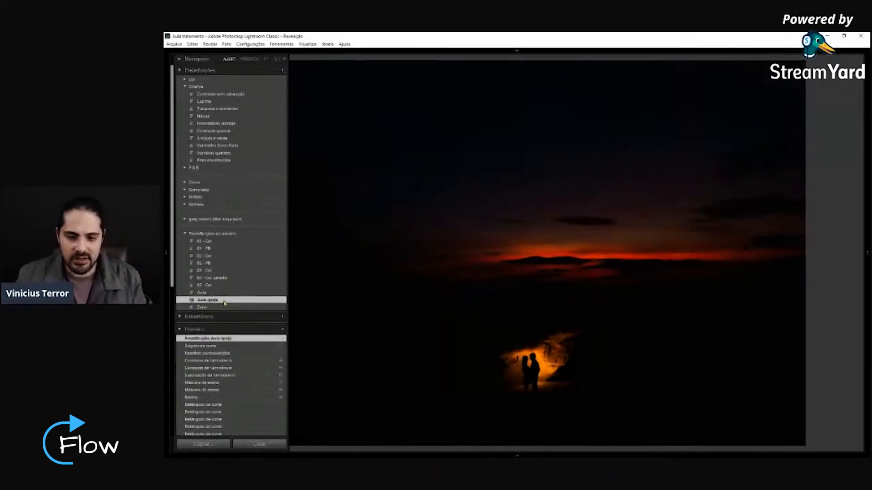
pyautogui.moveTo(866, 253)
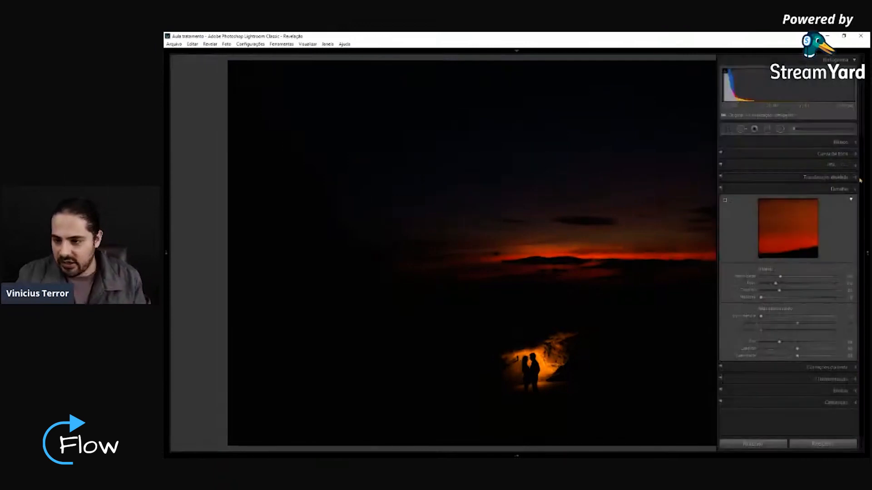
pyautogui.moveTo(806, 220); pyautogui.dragTo(813, 219)
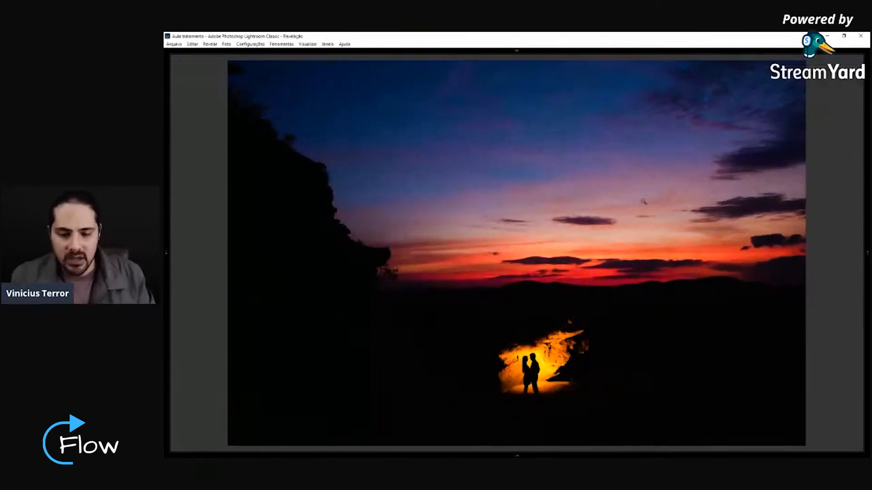
# Find the party photo of the bride toasting with her guests in the library grid and open it for developing.
pyautogui.press('Right')
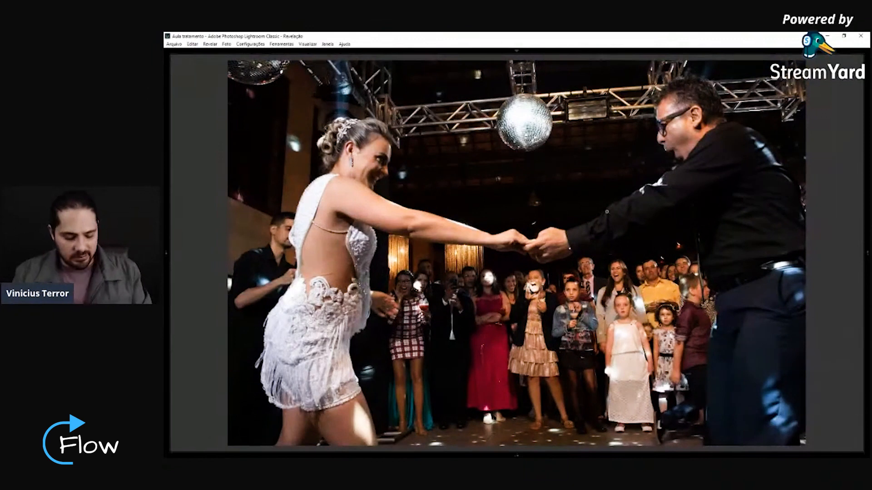
pyautogui.press('g')
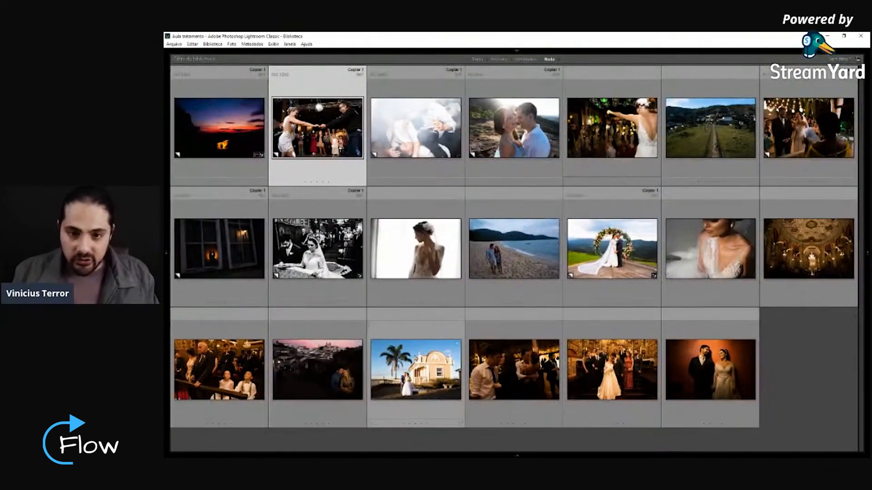
pyautogui.doubleClick(628, 95)
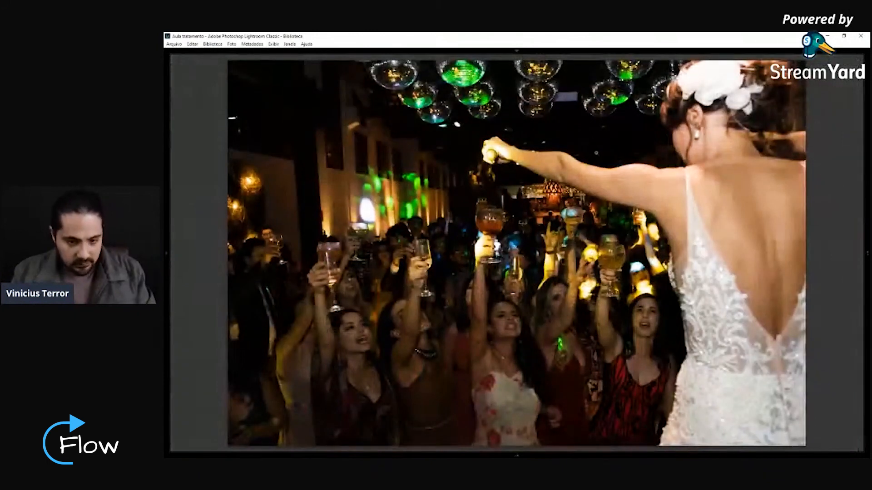
pyautogui.press('d')
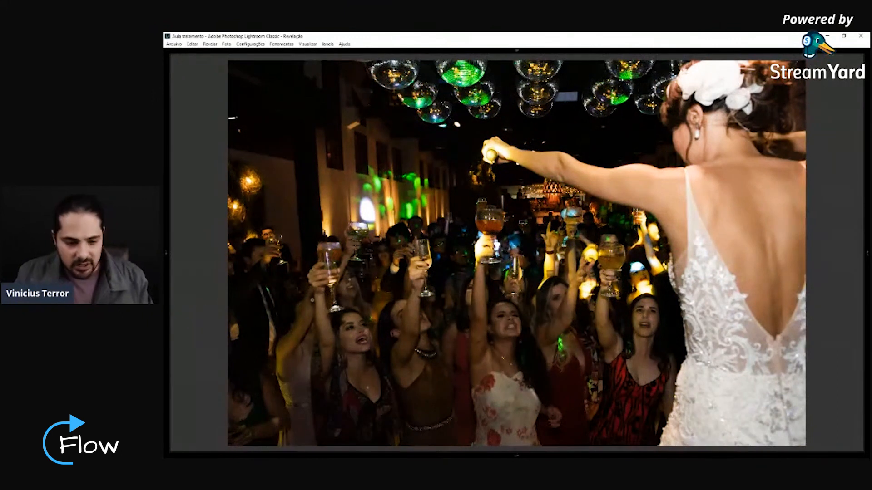
# Crop the toast photo tighter from its left side, rotate it slightly clockwise, check it with the surroundings dimmed and apply the crop.
pyautogui.press('r')
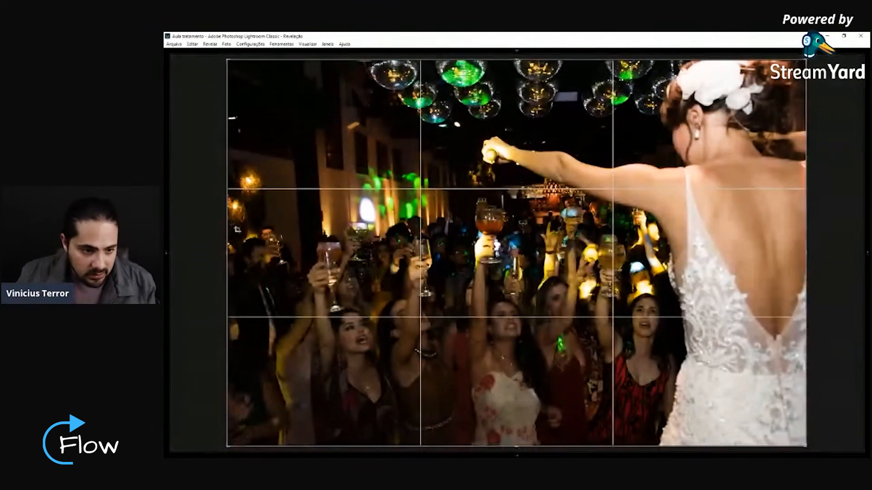
pyautogui.moveTo(226, 217); pyautogui.dragTo(257, 217)
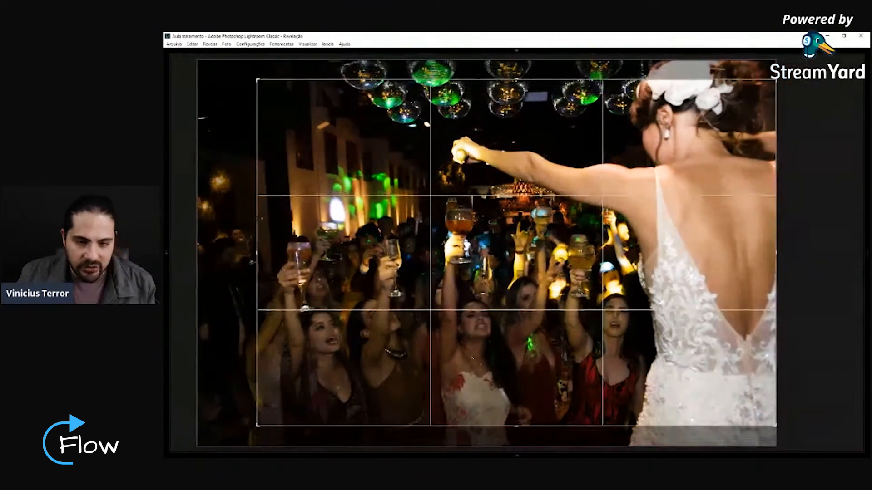
pyautogui.click(867, 225)
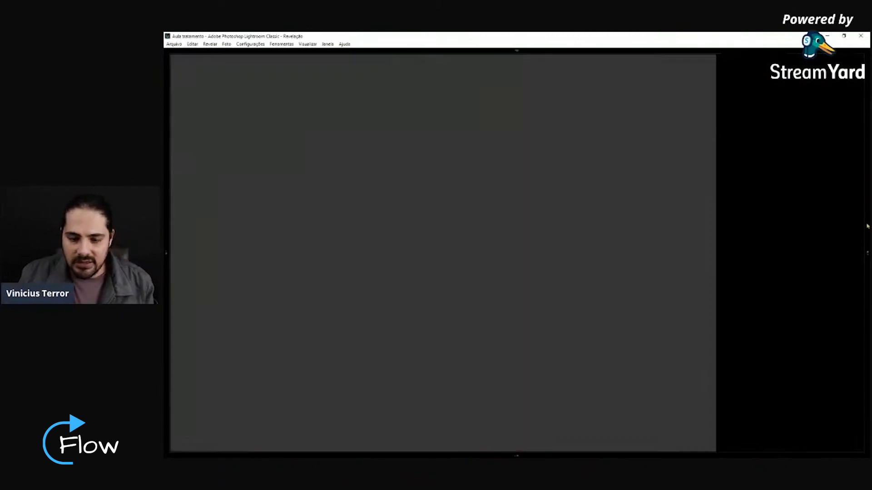
pyautogui.click(867, 225)
pyautogui.moveTo(795, 196); pyautogui.dragTo(794, 203)
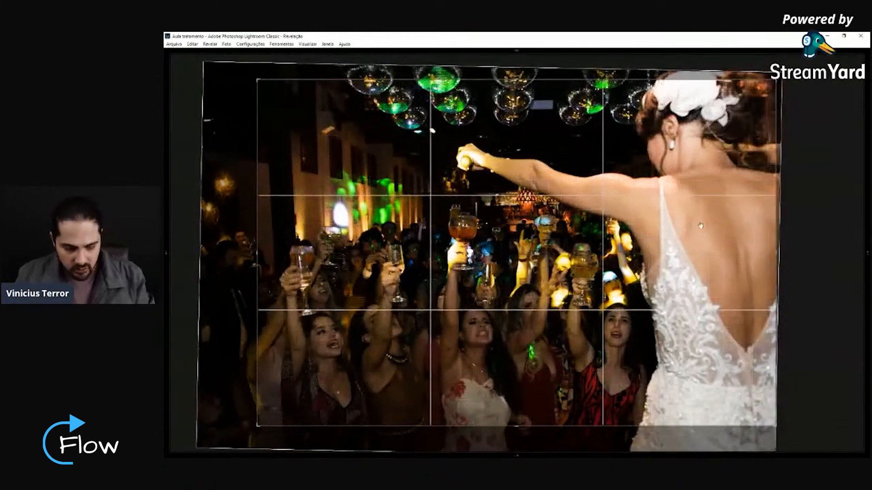
pyautogui.press('l')
pyautogui.press('l')
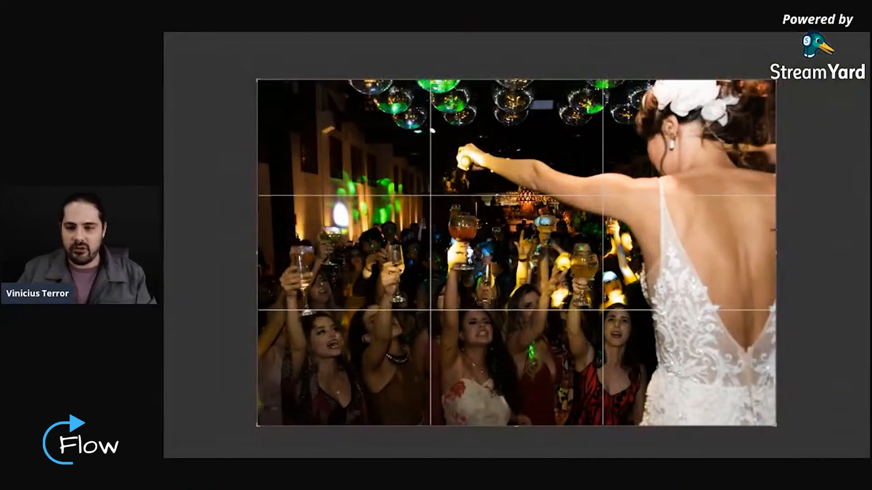
pyautogui.press('Return')
pyautogui.press('l')
# Apply the Aula igreja preset to the toast photo, try a much higher exposure and reset the exposure to its default.
pyautogui.moveTo(166, 259)
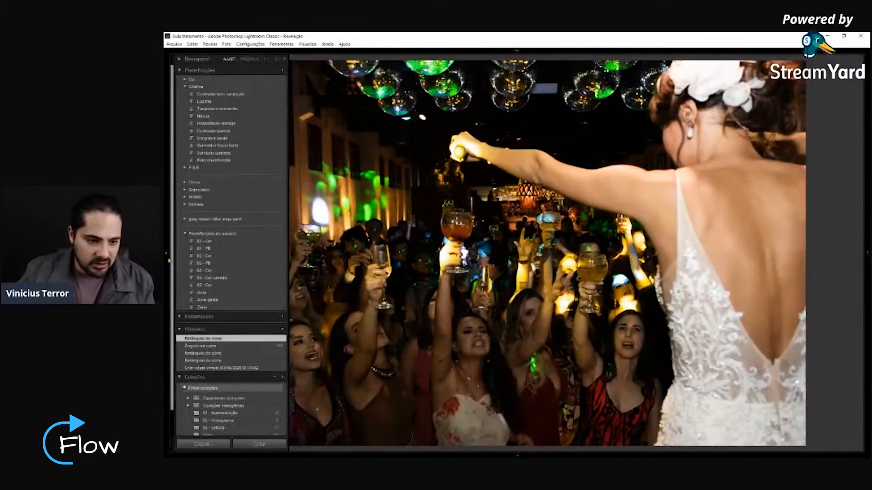
pyautogui.click(218, 301)
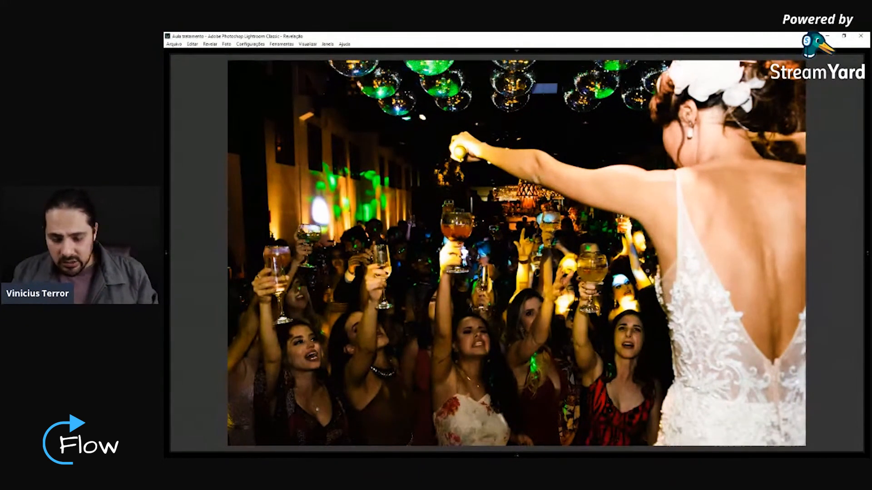
pyautogui.click(865, 256)
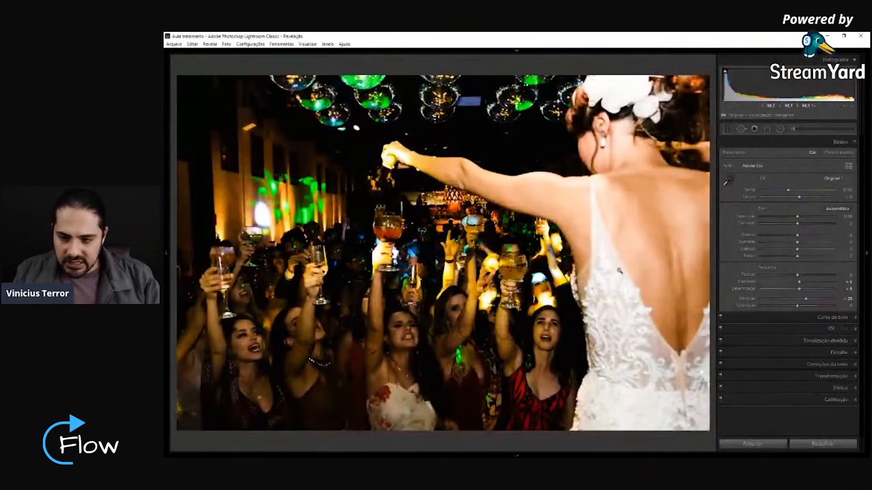
pyautogui.moveTo(797, 218); pyautogui.dragTo(811, 218)
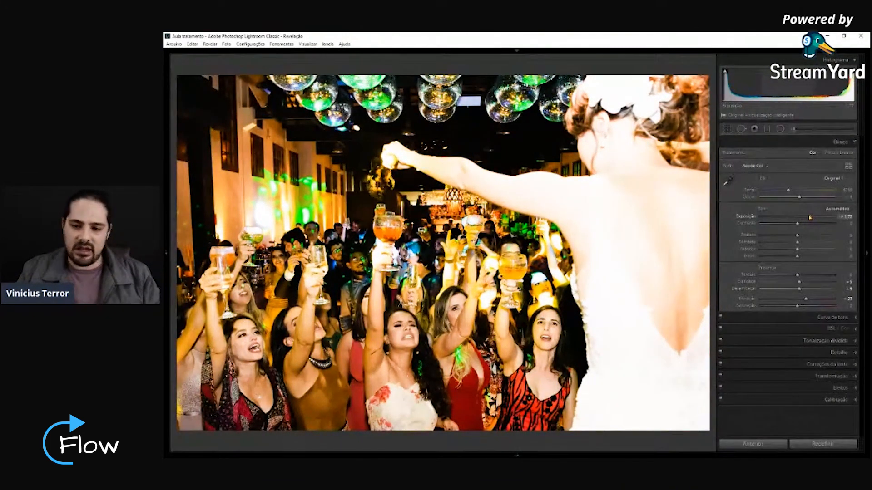
pyautogui.doubleClick(810, 217)
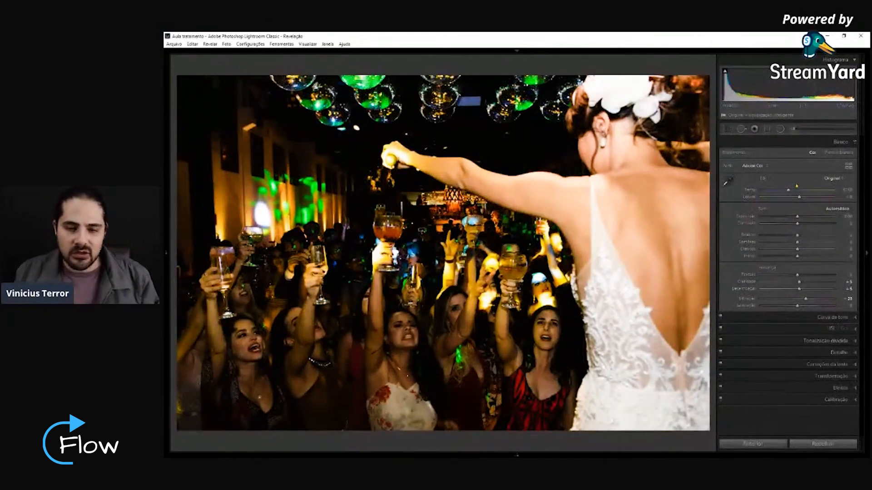
# Brighten the guests with two brush adjustments at feather 100, exposure about 0.86 and highlights about 24.
pyautogui.click(795, 130)
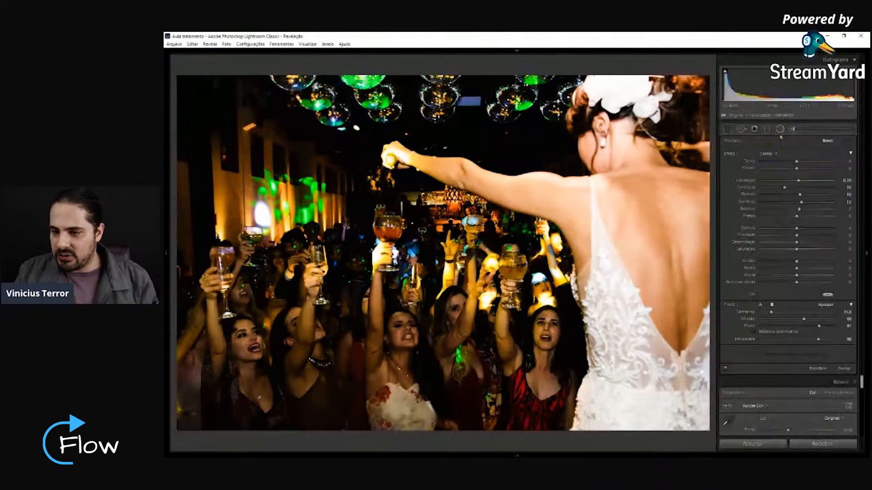
pyautogui.doubleClick(729, 154)
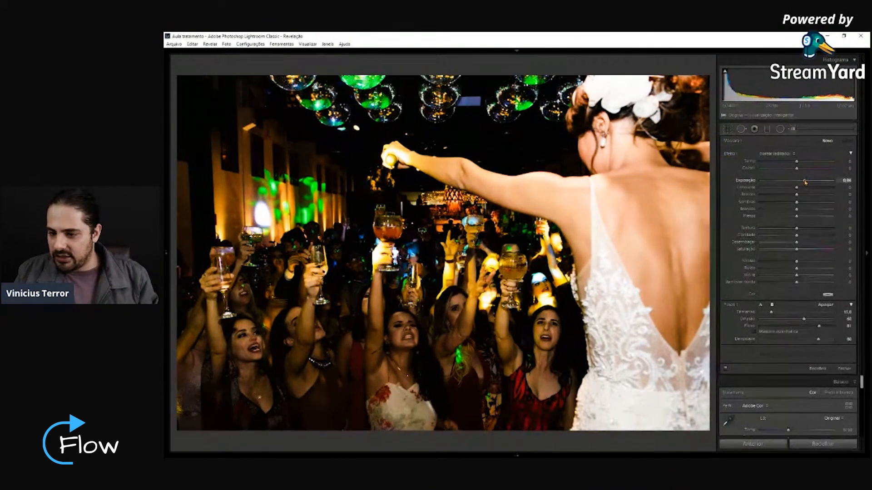
pyautogui.moveTo(807, 197); pyautogui.dragTo(805, 196)
pyautogui.scroll(4, 542, 354)
pyautogui.scroll(5, 538, 356)
pyautogui.scroll(3, 539, 356)
pyautogui.moveTo(547, 352)
pyautogui.mouseDown()
pyautogui.moveTo(546, 332)
pyautogui.moveTo(504, 335)
pyautogui.moveTo(509, 301)
pyautogui.mouseUp()
pyautogui.moveTo(536, 377)
pyautogui.mouseDown()
pyautogui.moveTo(446, 307)
pyautogui.moveTo(454, 311)
pyautogui.moveTo(424, 341)
pyautogui.moveTo(389, 318)
pyautogui.moveTo(390, 333)
pyautogui.moveTo(386, 281)
pyautogui.moveTo(388, 309)
pyautogui.moveTo(318, 363)
pyautogui.moveTo(353, 322)
pyautogui.moveTo(273, 321)
pyautogui.moveTo(290, 298)
pyautogui.moveTo(236, 325)
pyautogui.moveTo(228, 295)
pyautogui.moveTo(219, 317)
pyautogui.moveTo(207, 263)
pyautogui.moveTo(249, 274)
pyautogui.moveTo(221, 304)
pyautogui.moveTo(278, 421)
pyautogui.moveTo(249, 375)
pyautogui.moveTo(337, 347)
pyautogui.moveTo(348, 376)
pyautogui.moveTo(414, 396)
pyautogui.moveTo(527, 399)
pyautogui.moveTo(537, 340)
pyautogui.moveTo(513, 381)
pyautogui.mouseUp()
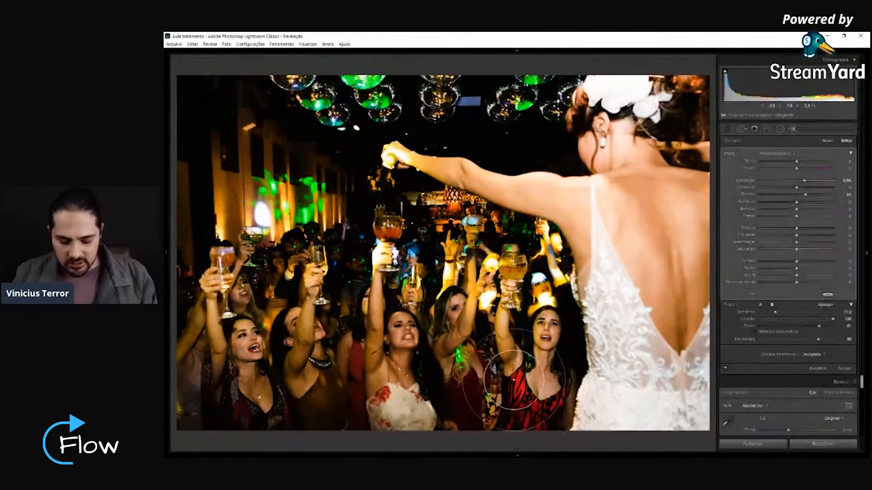
pyautogui.press('Return')
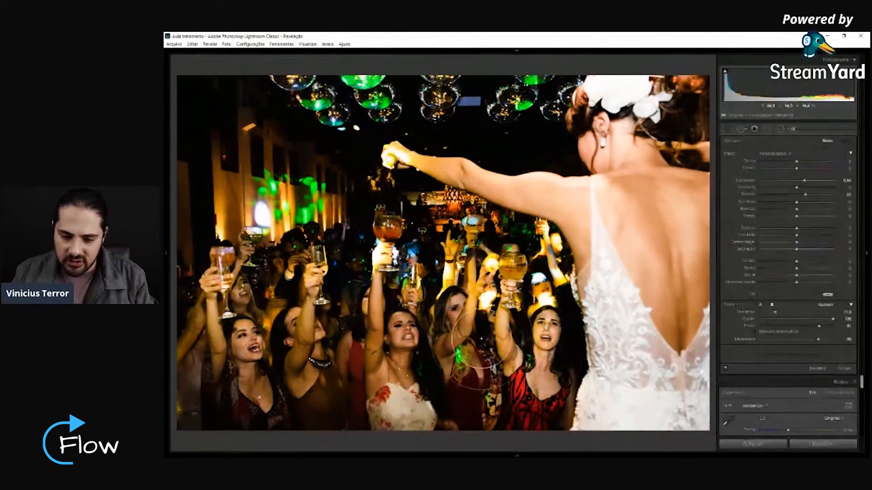
pyautogui.moveTo(389, 271)
pyautogui.mouseDown()
pyautogui.moveTo(322, 320)
pyautogui.moveTo(277, 334)
pyautogui.moveTo(218, 318)
pyautogui.moveTo(226, 274)
pyautogui.mouseUp()
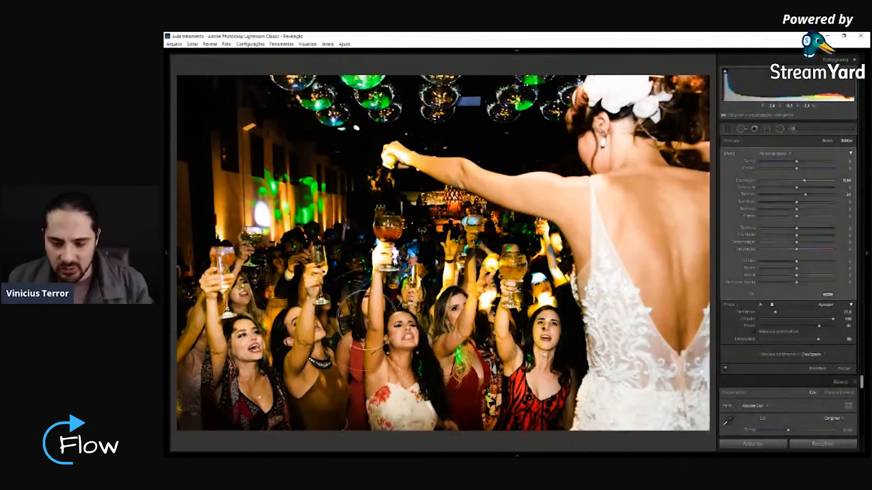
# Reset the brush, set its highlights to about −40 and paint over the bride's back, hair flowers and dress, undoing one stroke.
pyautogui.doubleClick(728, 154)
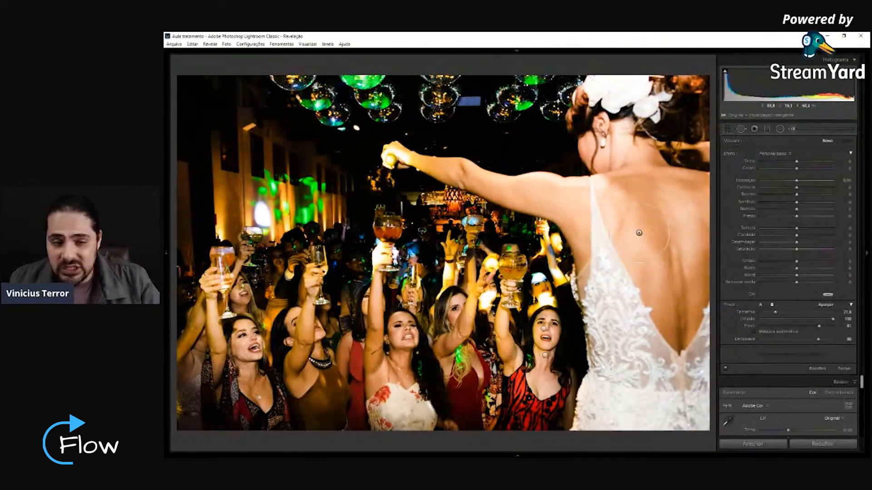
pyautogui.moveTo(797, 194); pyautogui.dragTo(782, 194)
pyautogui.moveTo(607, 203)
pyautogui.mouseDown()
pyautogui.moveTo(522, 198)
pyautogui.moveTo(608, 281)
pyautogui.mouseUp()
pyautogui.moveTo(593, 202)
pyautogui.mouseDown()
pyautogui.moveTo(645, 88)
pyautogui.moveTo(618, 98)
pyautogui.mouseUp()
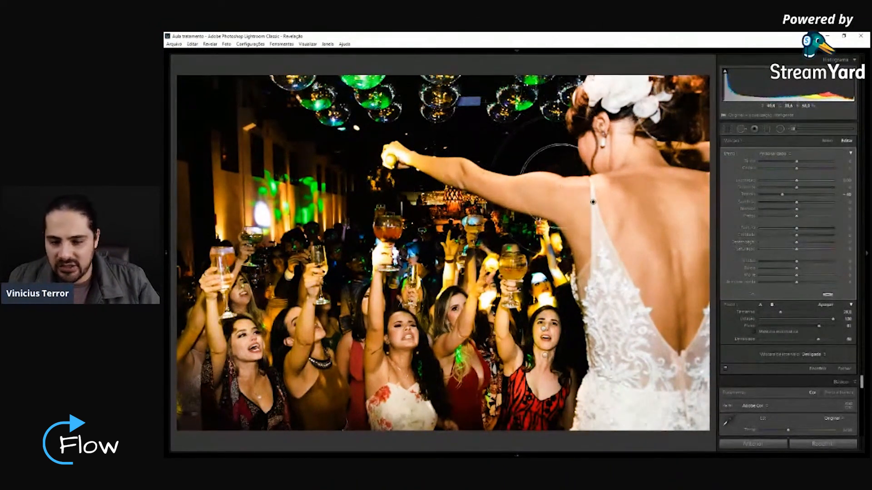
pyautogui.hotkey('ctrl', 'z')
pyautogui.scroll(-4, 622, 119)
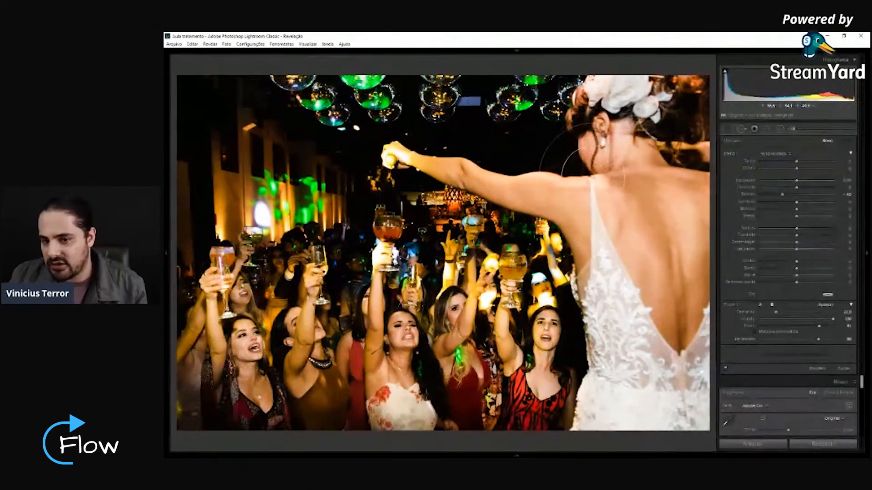
pyautogui.moveTo(664, 325)
pyautogui.mouseDown()
pyautogui.moveTo(673, 330)
pyautogui.moveTo(618, 328)
pyautogui.moveTo(676, 377)
pyautogui.moveTo(611, 382)
pyautogui.moveTo(622, 402)
pyautogui.mouseUp()
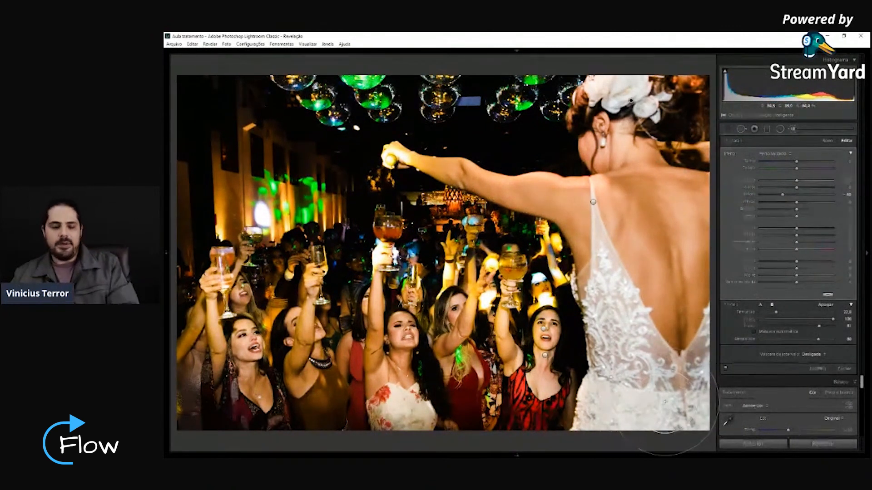
# Warm the overall temperature to about 6697 and paint out the blue light between the ceiling globes with a −4.00 exposure brush.
pyautogui.click(793, 129)
pyautogui.click(794, 191)
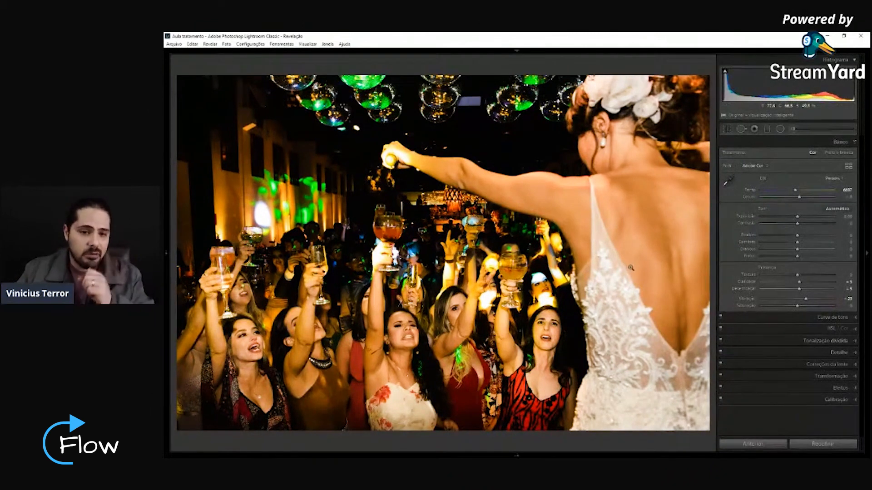
pyautogui.click(793, 129)
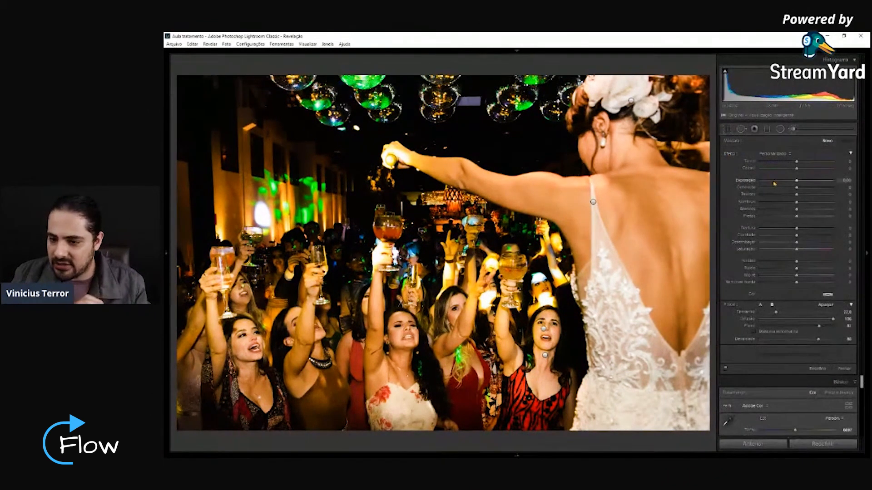
pyautogui.scroll(-8, 482, 107)
pyautogui.moveTo(472, 106)
pyautogui.mouseDown()
pyautogui.moveTo(473, 89)
pyautogui.moveTo(463, 100)
pyautogui.moveTo(481, 87)
pyautogui.mouseUp()
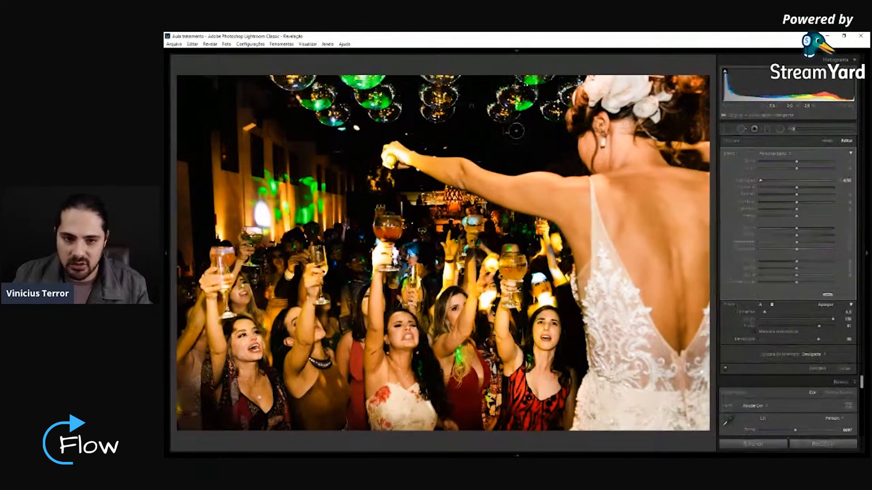
# Darken the photo's edges with a larger −4.00 exposure brush, undo the last stroke and compare with the before version.
pyautogui.scroll(5, 268, 113)
pyautogui.scroll(6, 231, 105)
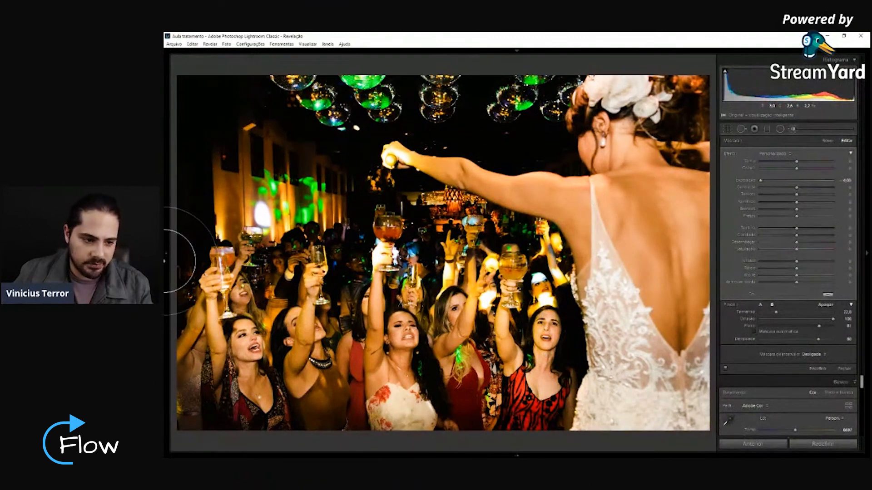
pyautogui.scroll(-5, 213, 381)
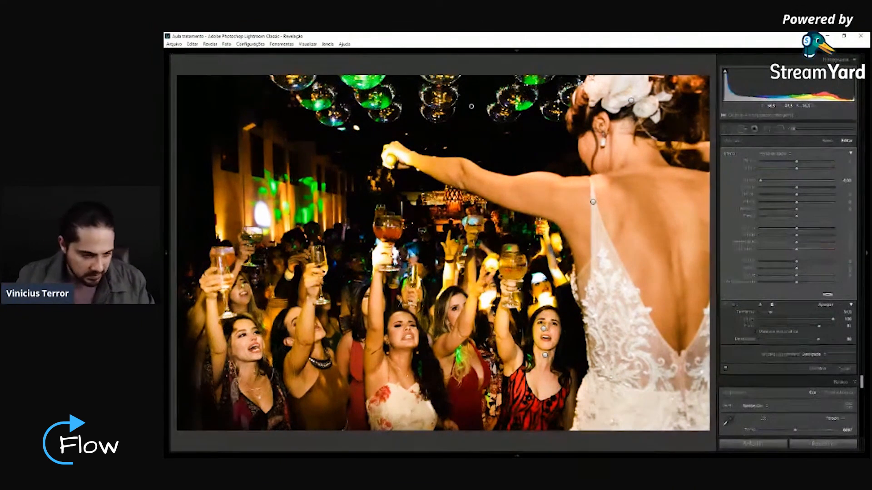
pyautogui.hotkey('ctrl', 'z')
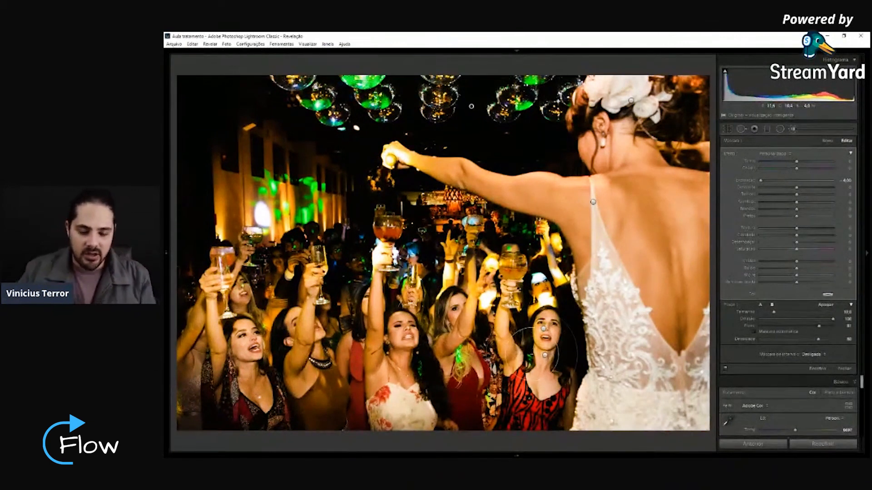
pyautogui.press('k')
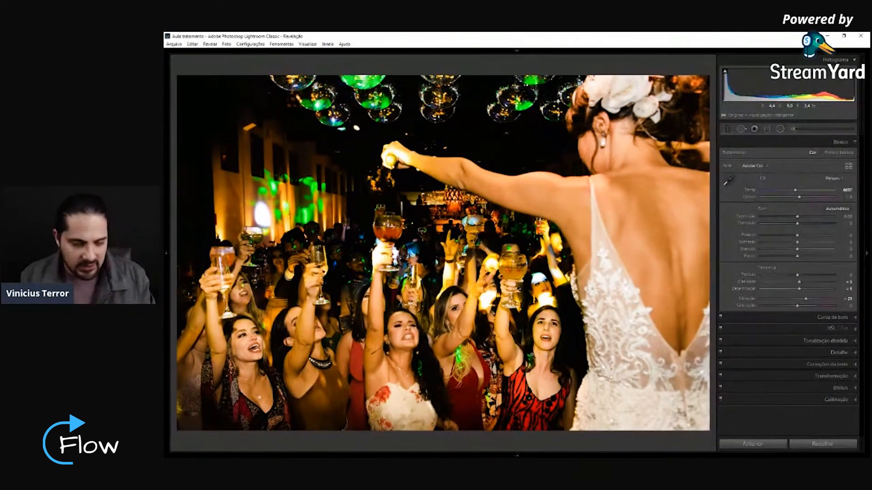
pyautogui.press('\\')
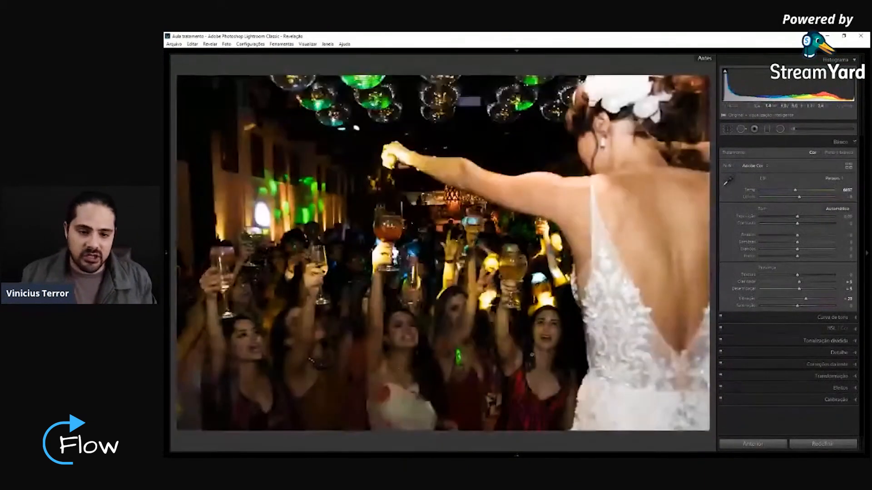
# Compare the edited bride's toast photo with its before version.
pyautogui.press('\\')
pyautogui.press('\\')
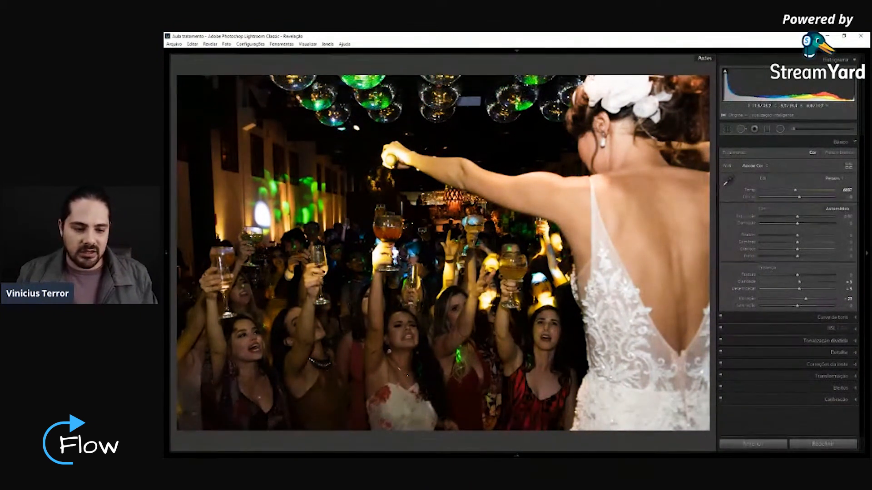
pyautogui.press('\\')
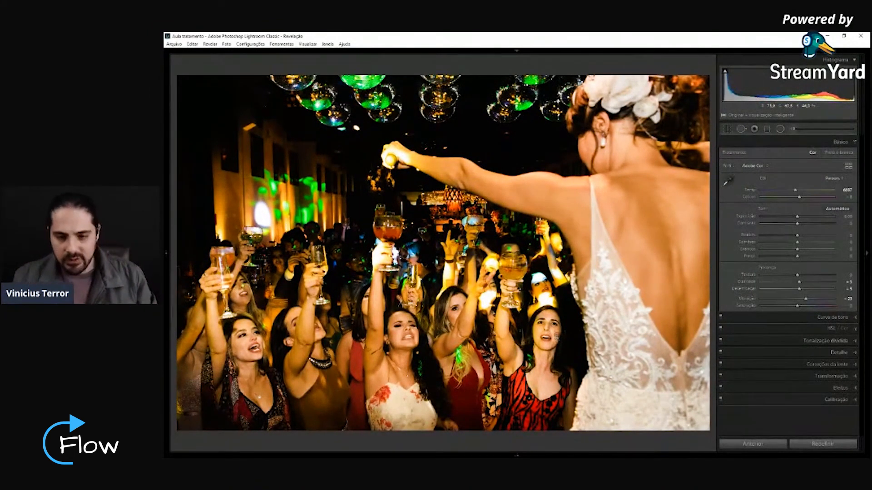
# Open the wide church interior photo with the painted ceiling for developing, apply a user preset and compare it with the before version.
pyautogui.press('g')
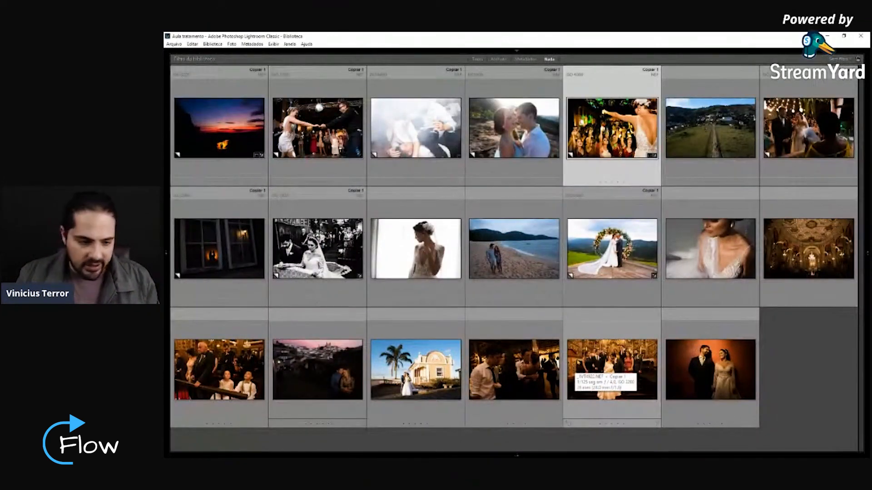
pyautogui.doubleClick(808, 249)
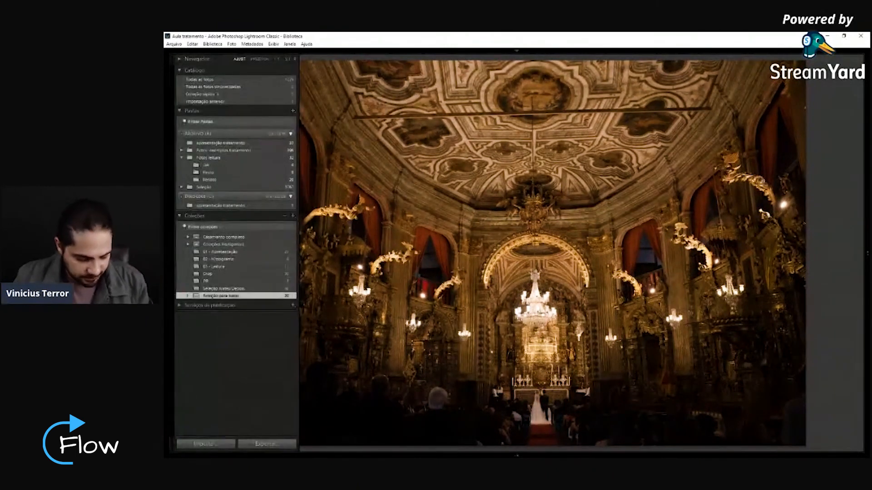
pyautogui.press('d')
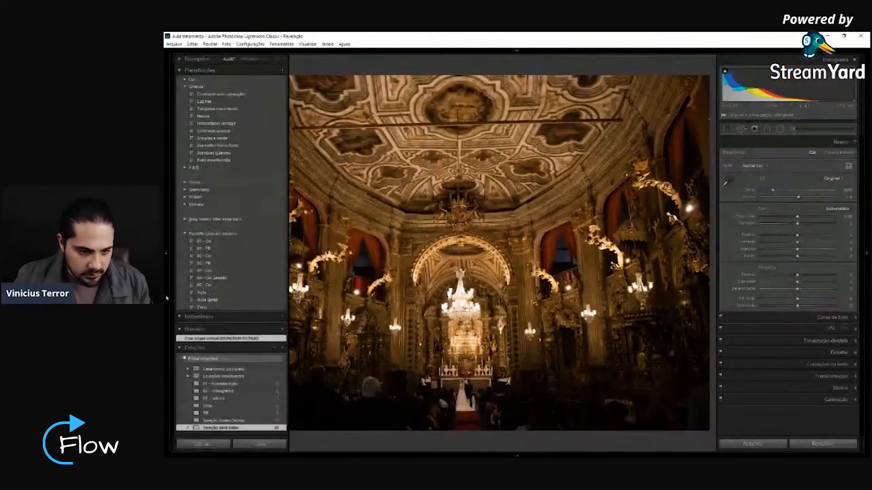
pyautogui.click(212, 303)
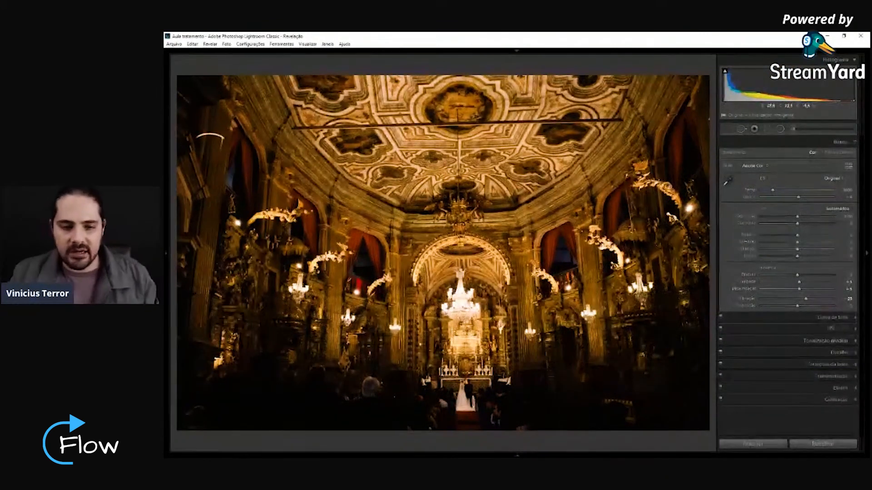
pyautogui.press('\\')
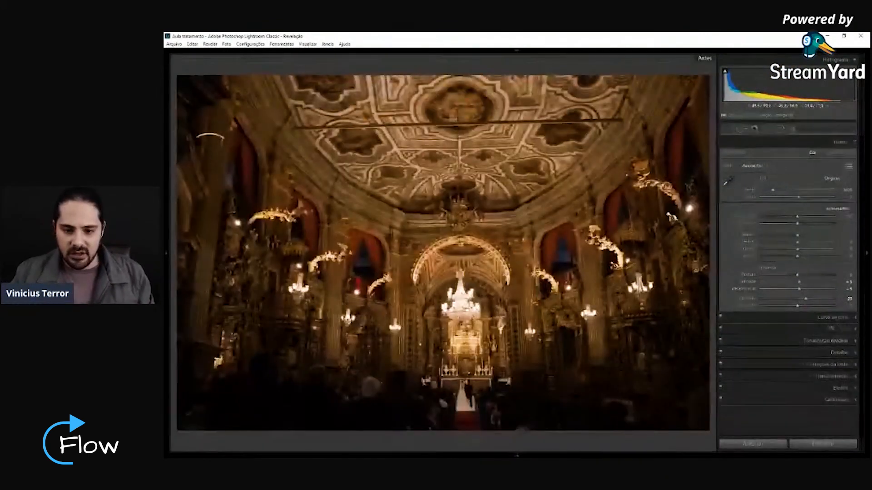
pyautogui.press('\\')
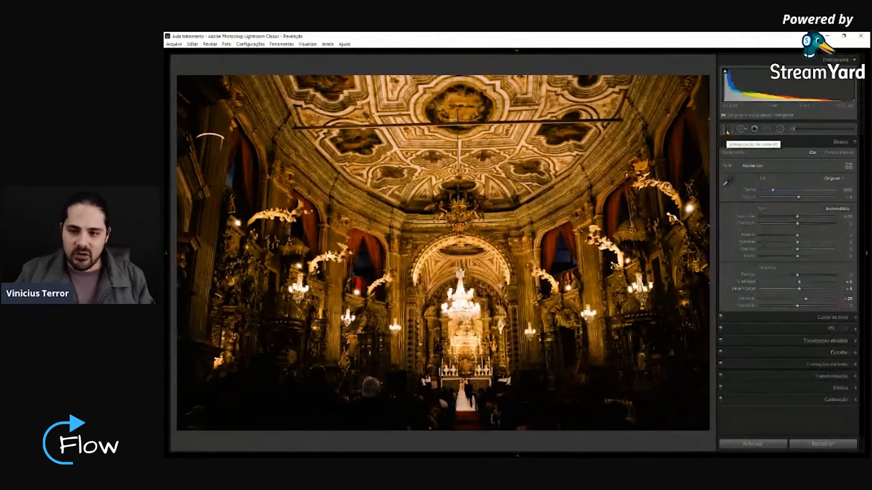
# Straighten the church interior photo with a very slight crop rotation.
pyautogui.click(727, 130)
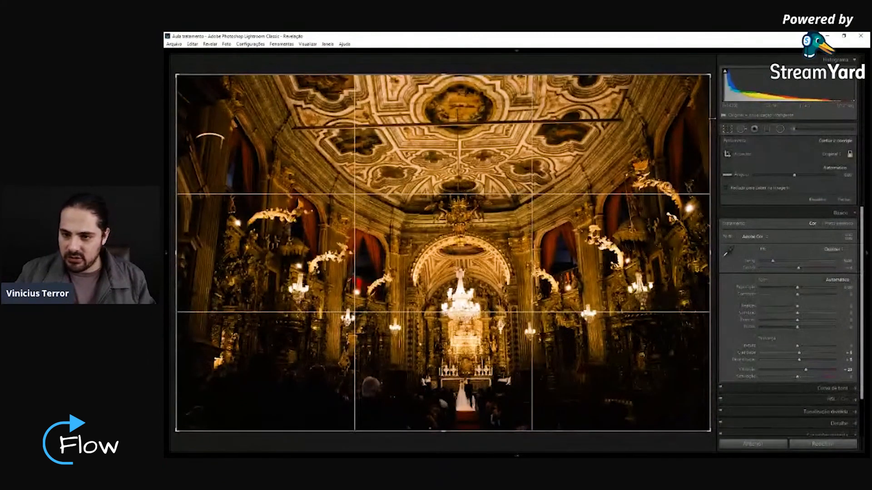
pyautogui.moveTo(711, 117); pyautogui.dragTo(710, 123)
pyautogui.press('Return')
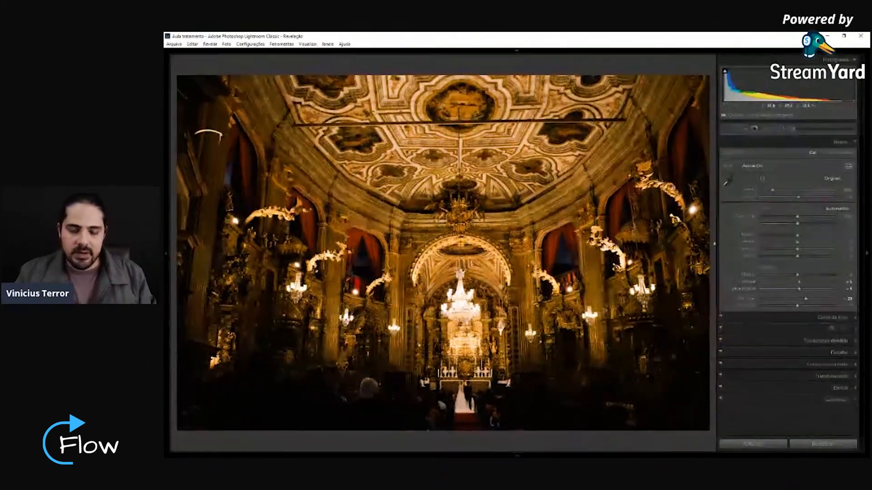
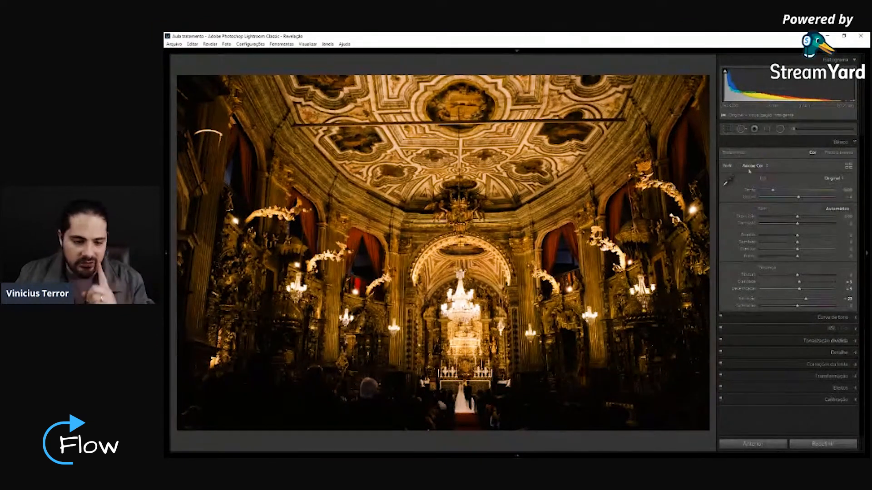
# Try a graduated filter with raised exposure and highlights about 30 rising from the church floor, and delete it.
pyautogui.click(767, 130)
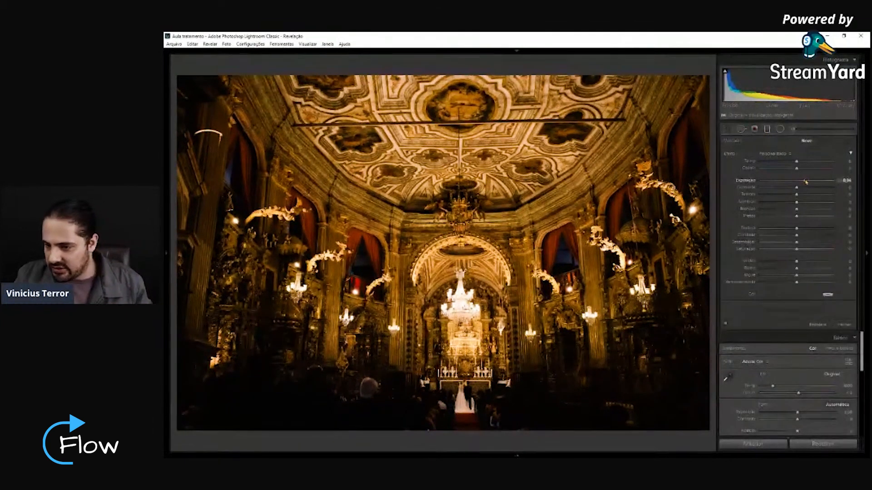
pyautogui.moveTo(809, 181); pyautogui.dragTo(808, 181)
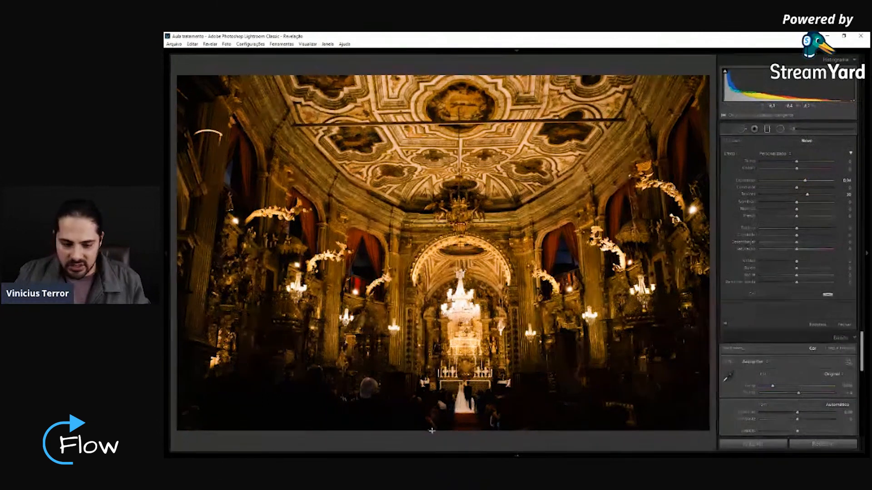
pyautogui.moveTo(449, 431); pyautogui.dragTo(456, 252)
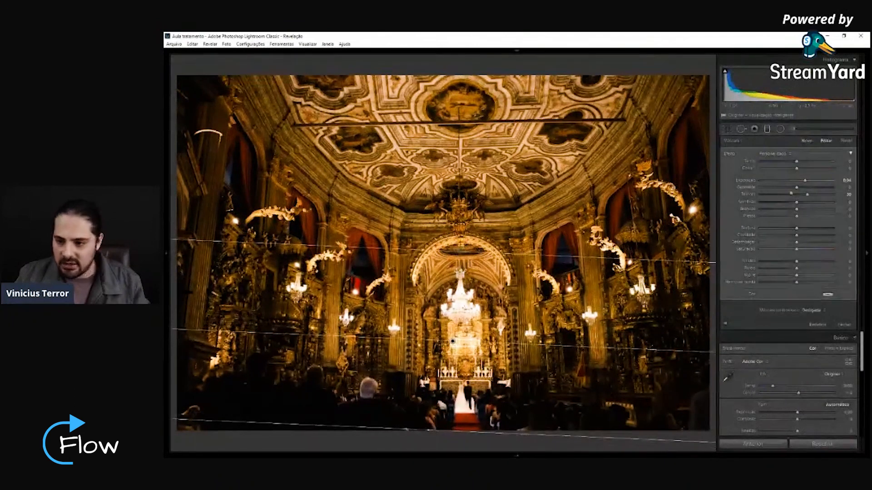
pyautogui.moveTo(804, 180)
pyautogui.mouseDown()
pyautogui.moveTo(823, 181)
pyautogui.moveTo(777, 184)
pyautogui.moveTo(808, 187)
pyautogui.mouseUp()
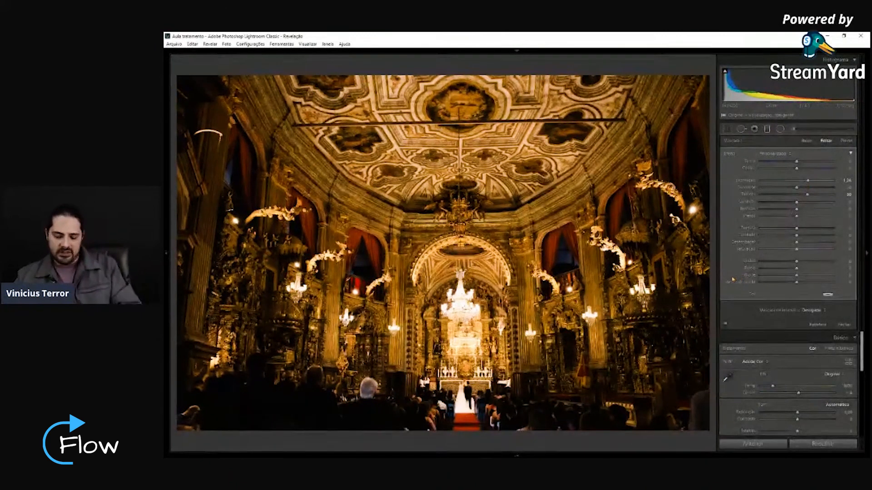
pyautogui.press('Delete')
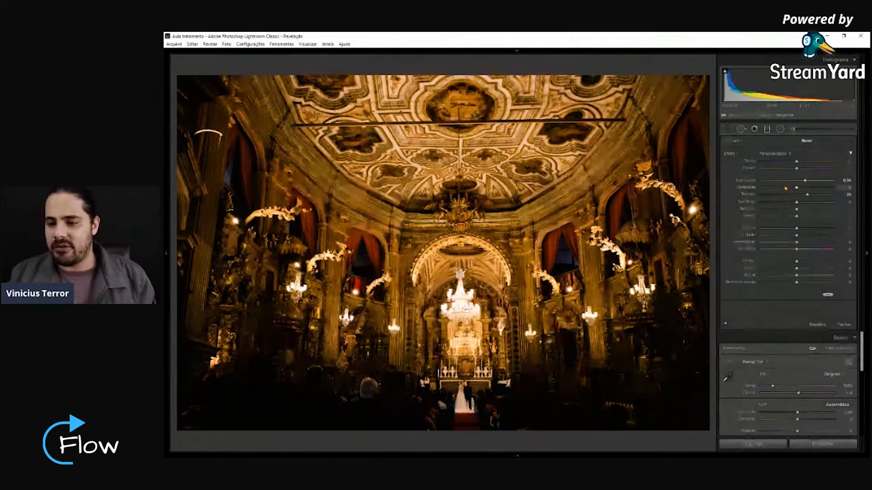
# Draw a large radial filter around the altar, move it up slightly and set its exposure to about 1.06.
pyautogui.click(780, 129)
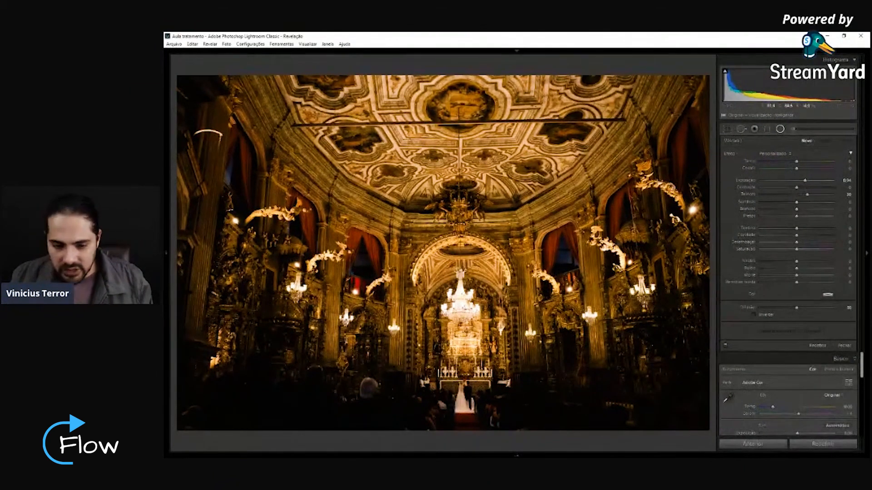
pyautogui.moveTo(463, 366); pyautogui.dragTo(360, 228)
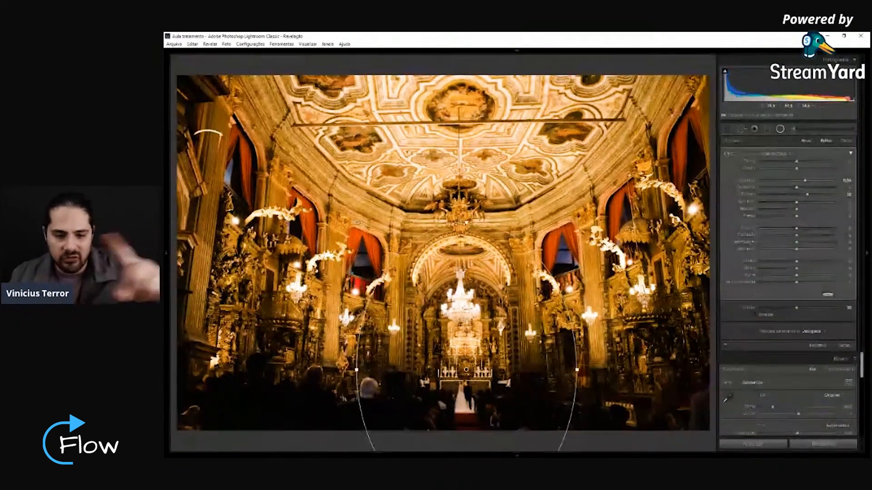
pyautogui.moveTo(471, 357); pyautogui.dragTo(471, 327)
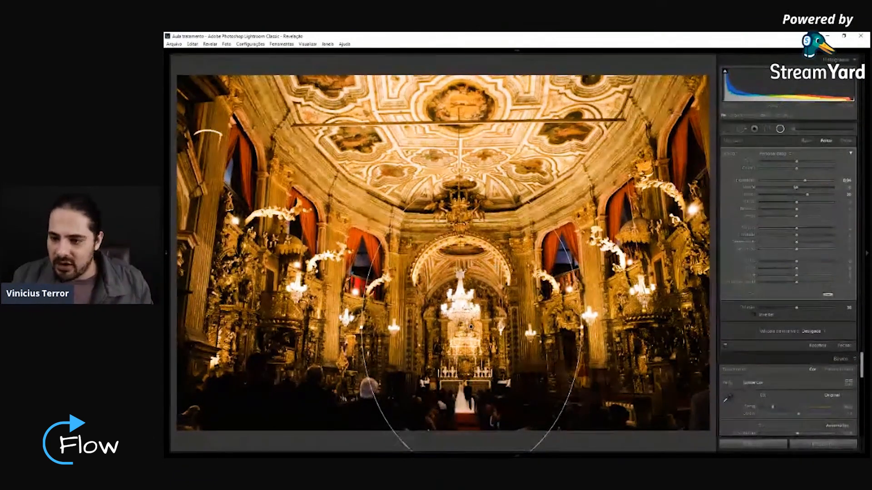
pyautogui.moveTo(805, 181)
pyautogui.mouseDown()
pyautogui.moveTo(828, 181)
pyautogui.moveTo(797, 186)
pyautogui.moveTo(808, 185)
pyautogui.mouseUp()
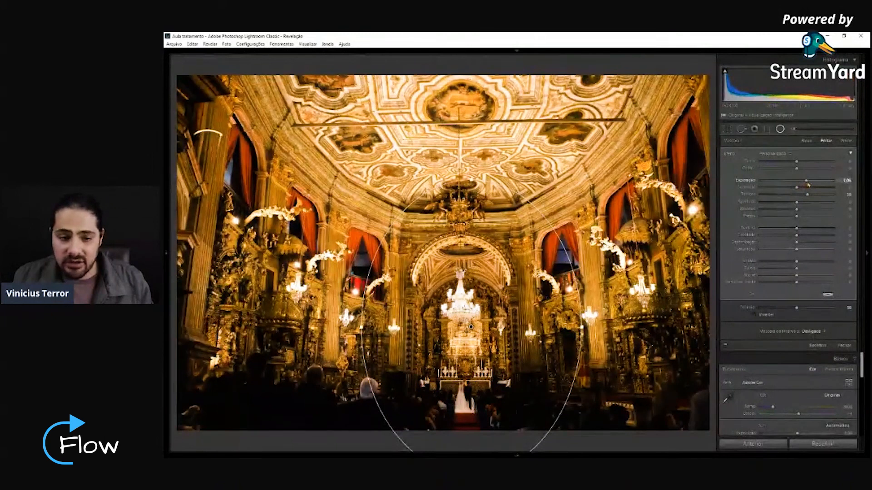
# Invert the radial filter to affect its inside and move it down so it brightens the couple, aisle and altar.
pyautogui.moveTo(471, 327); pyautogui.dragTo(465, 348)
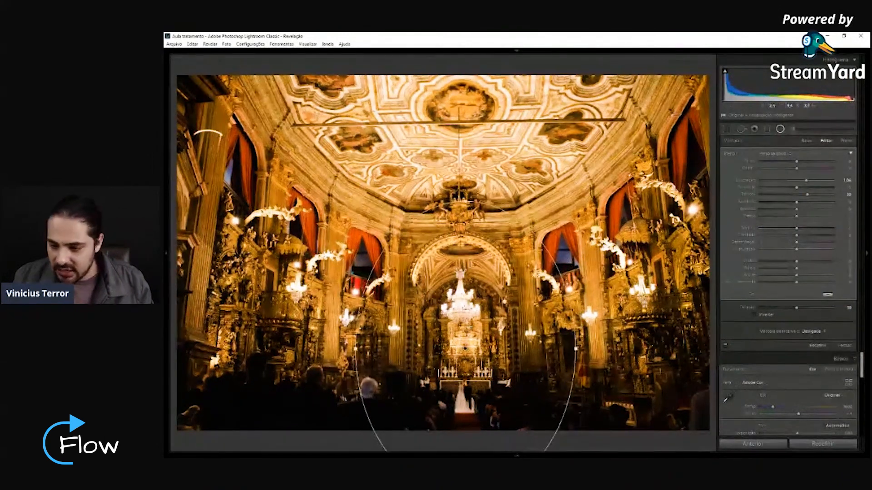
pyautogui.click(764, 317)
pyautogui.moveTo(472, 274); pyautogui.dragTo(474, 371)
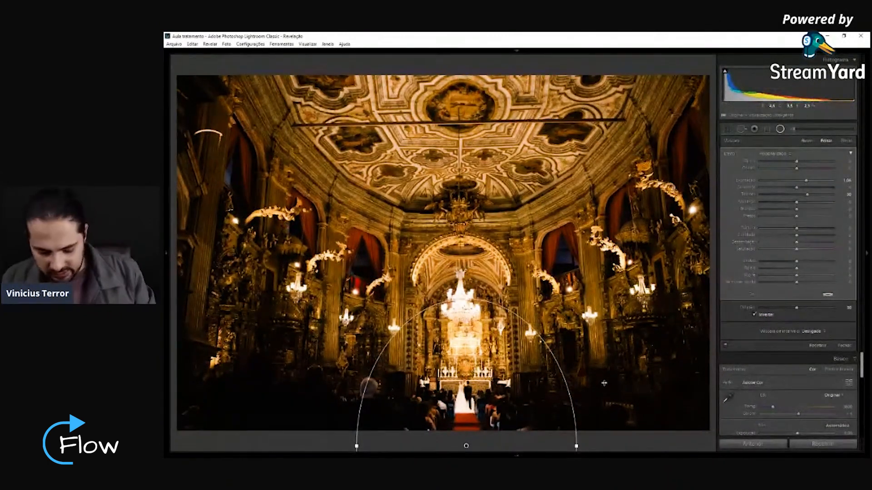
pyautogui.hotkey('shift', 'm')
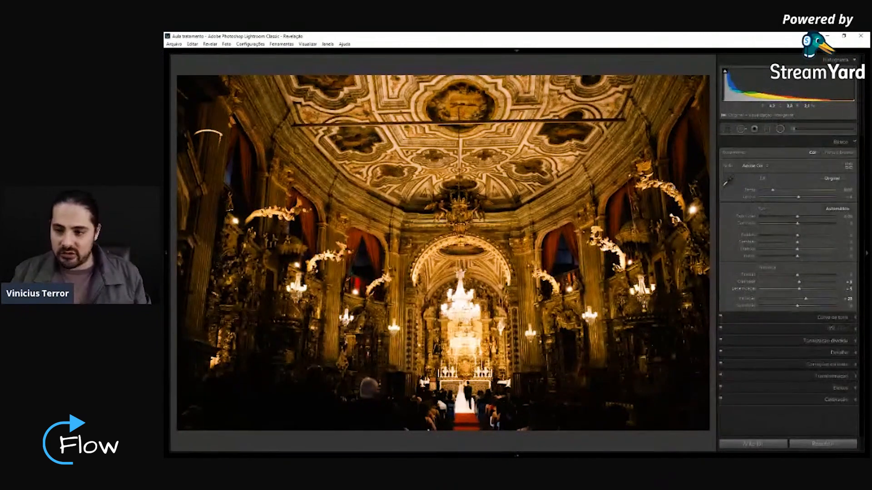
# Enlarge the adjustment brush and paint exposure about 0.94 and highlights about 30 over the church's side walls and upper columns.
pyautogui.click(793, 131)
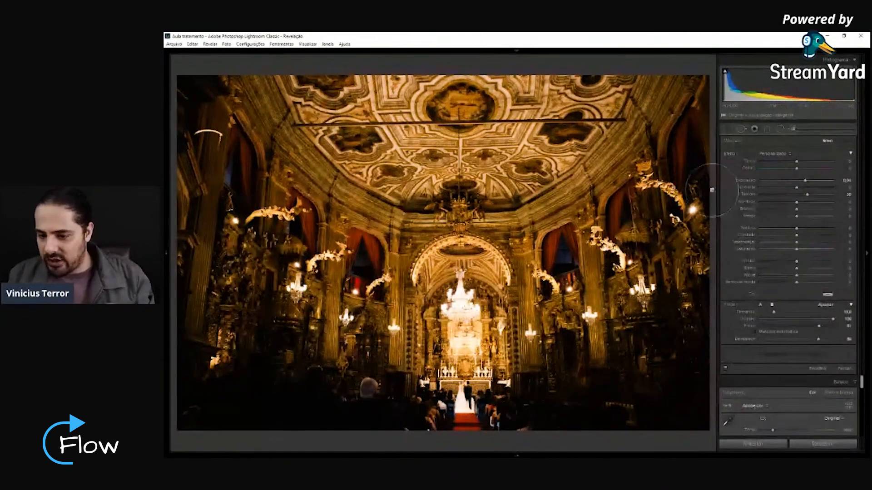
pyautogui.scroll(4, 688, 311)
pyautogui.moveTo(685, 313)
pyautogui.mouseDown()
pyautogui.moveTo(705, 258)
pyautogui.moveTo(645, 318)
pyautogui.moveTo(650, 305)
pyautogui.moveTo(629, 335)
pyautogui.moveTo(704, 386)
pyautogui.moveTo(649, 383)
pyautogui.moveTo(533, 403)
pyautogui.moveTo(576, 356)
pyautogui.moveTo(555, 233)
pyautogui.moveTo(662, 160)
pyautogui.moveTo(709, 80)
pyautogui.moveTo(714, 129)
pyautogui.mouseUp()
pyautogui.moveTo(280, 381)
pyautogui.mouseDown()
pyautogui.moveTo(250, 320)
pyautogui.moveTo(233, 56)
pyautogui.moveTo(177, 90)
pyautogui.moveTo(195, 452)
pyautogui.moveTo(371, 384)
pyautogui.moveTo(255, 264)
pyautogui.moveTo(232, 88)
pyautogui.mouseUp()
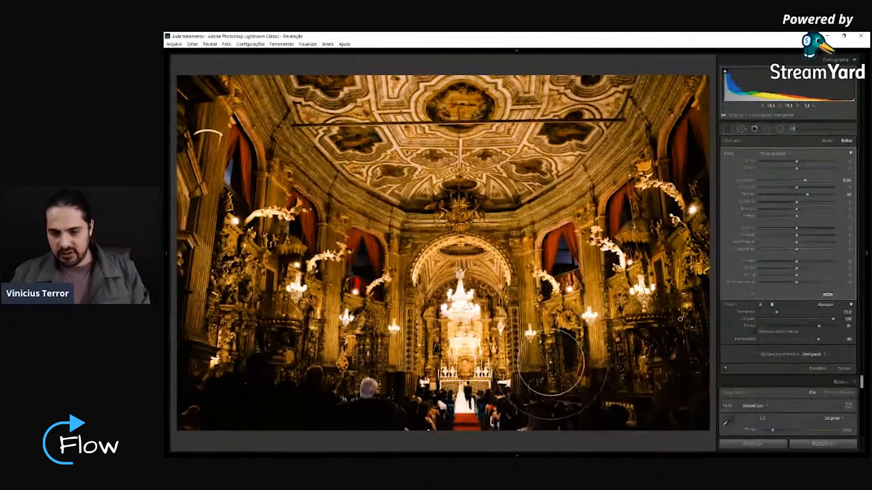
pyautogui.moveTo(493, 252)
pyautogui.mouseDown()
pyautogui.moveTo(411, 275)
pyautogui.moveTo(326, 164)
pyautogui.moveTo(235, 82)
pyautogui.moveTo(273, 169)
pyautogui.mouseUp()
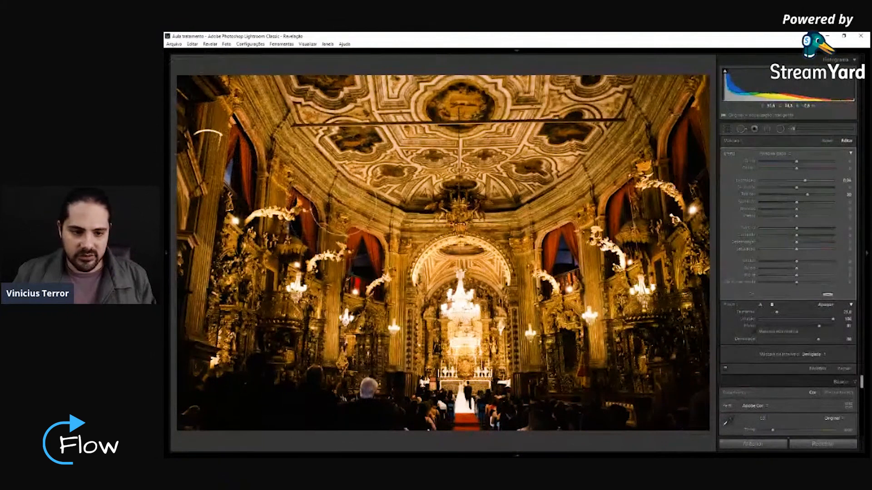
pyautogui.moveTo(635, 181)
pyautogui.mouseDown()
pyautogui.moveTo(669, 168)
pyautogui.moveTo(701, 119)
pyautogui.moveTo(673, 248)
pyautogui.mouseUp()
pyautogui.press('Return')
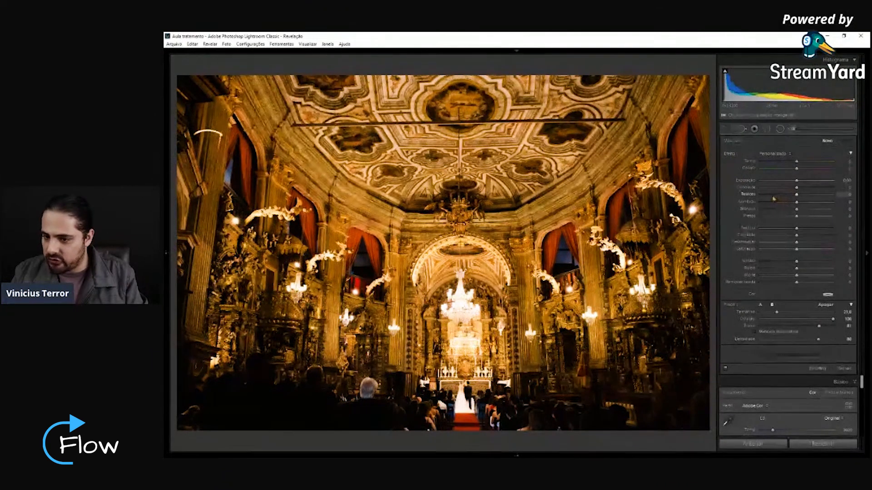
# Set a smaller brush to highlights about −66 and dab the central and side chandeliers, undoing the extra dab on the central one.
pyautogui.scroll(-6, 461, 314)
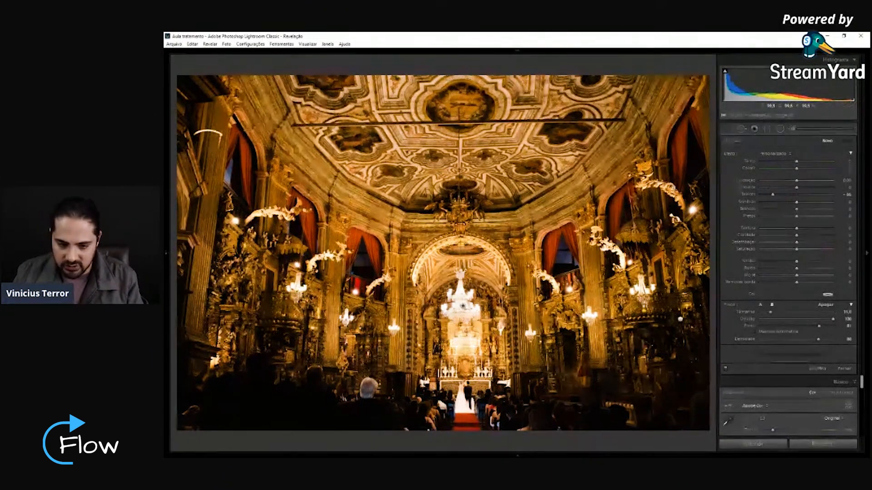
pyautogui.click(461, 313)
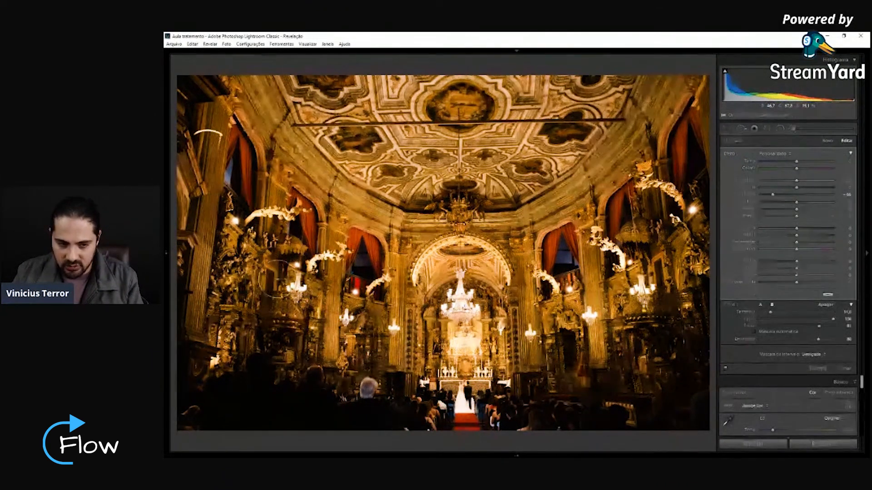
pyautogui.click(531, 333)
pyautogui.click(641, 288)
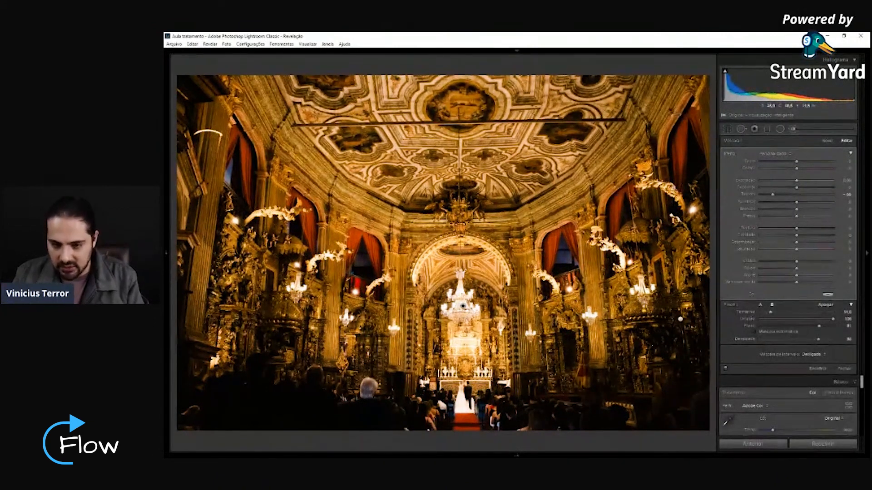
pyautogui.press('Return')
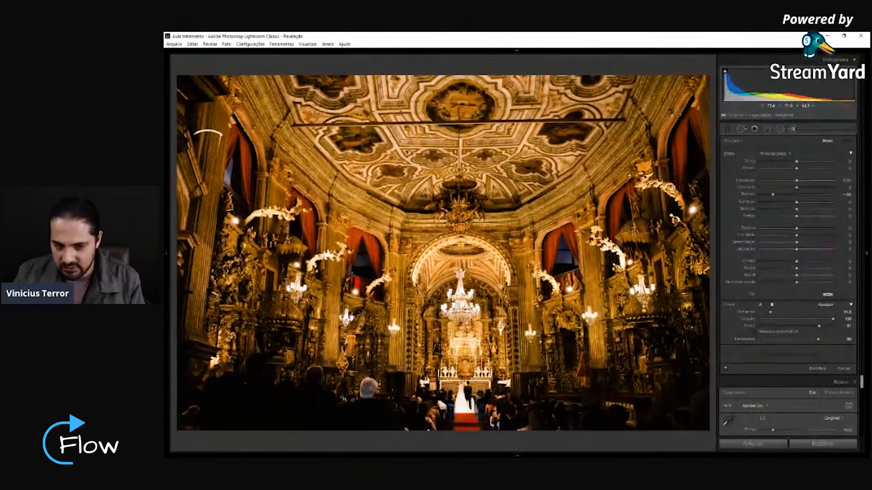
pyautogui.click(460, 307)
pyautogui.hotkey('ctrl', 'z')
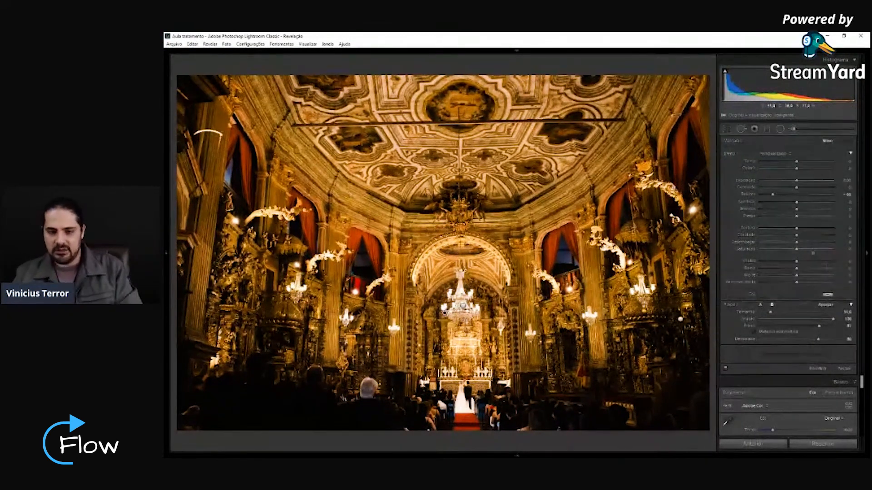
# Close the brush, warm the photo's overall temperature slightly and compare the result with the before version.
pyautogui.click(793, 129)
pyautogui.moveTo(773, 190); pyautogui.dragTo(778, 193)
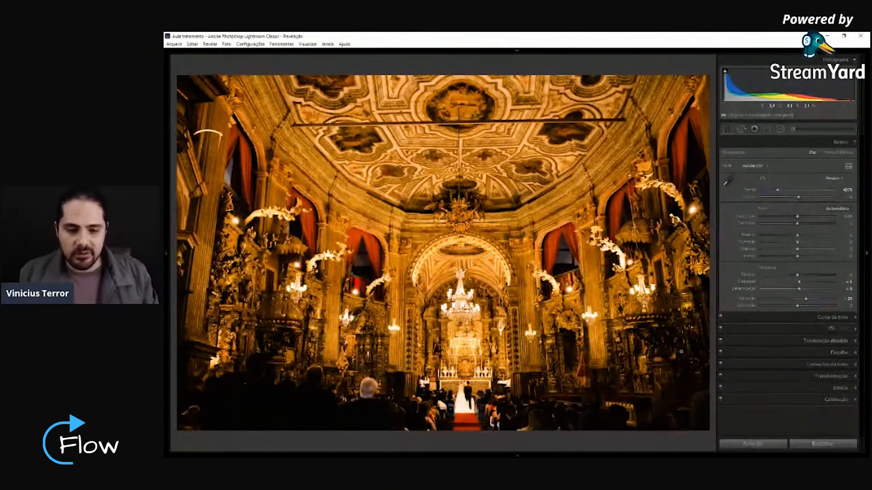
pyautogui.press('\\')
pyautogui.press('\\')
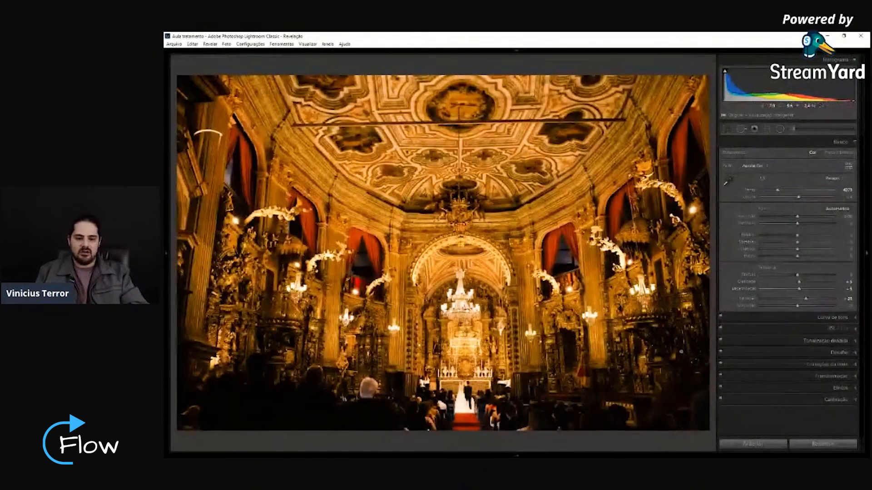
pyautogui.press('\\')
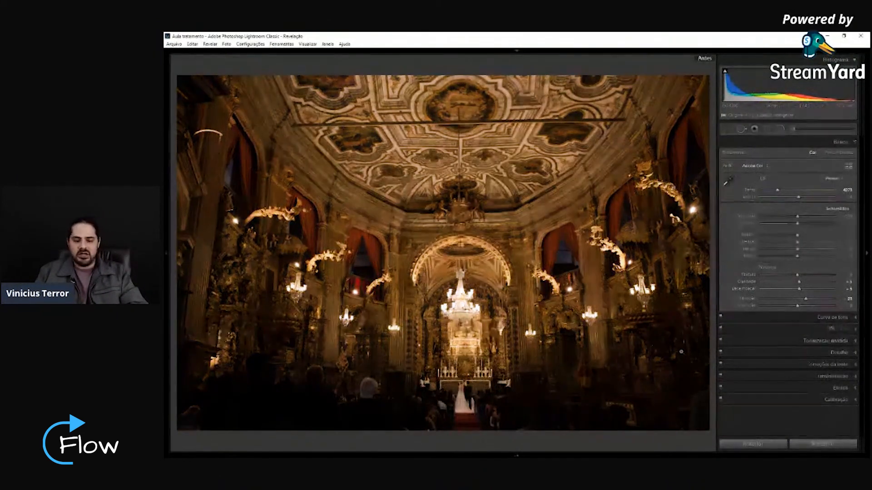
# Compare the edited church interior repeatedly with its before version.
pyautogui.press('\\')
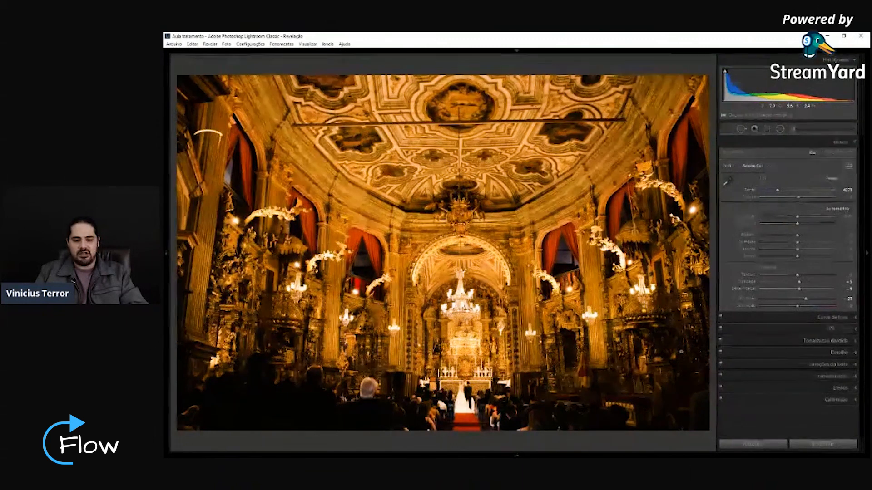
pyautogui.press('\\')
pyautogui.press('\\')
pyautogui.press('\\')
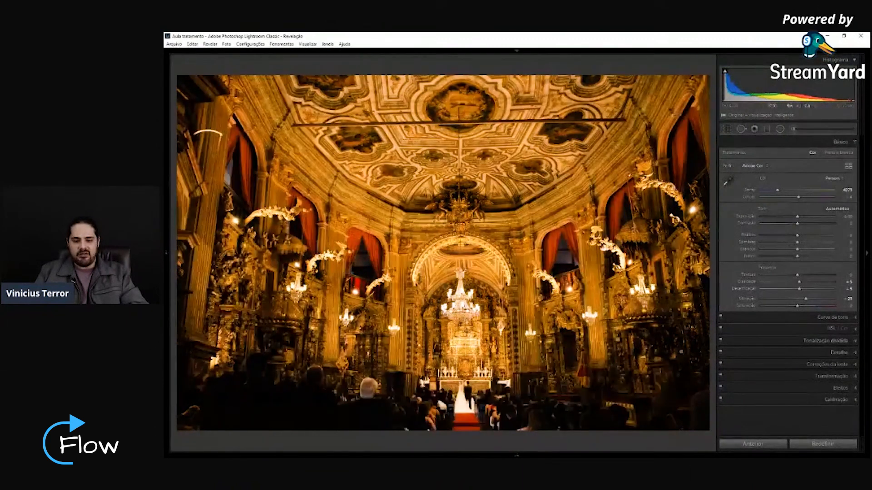
pyautogui.press('\\')
pyautogui.press('\\')
pyautogui.press('\\')
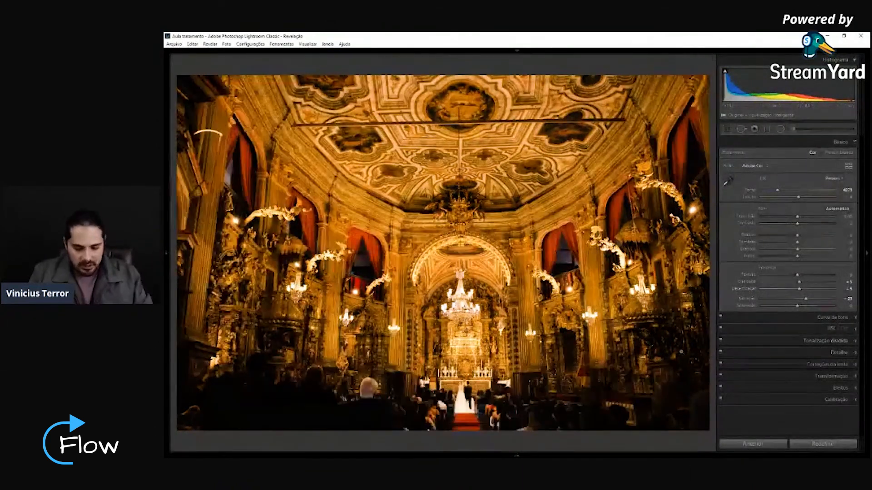
# Go to the next photo, with the standing man and two children at the pew, and apply the Câmera Vivido profile.
pyautogui.press('Right')
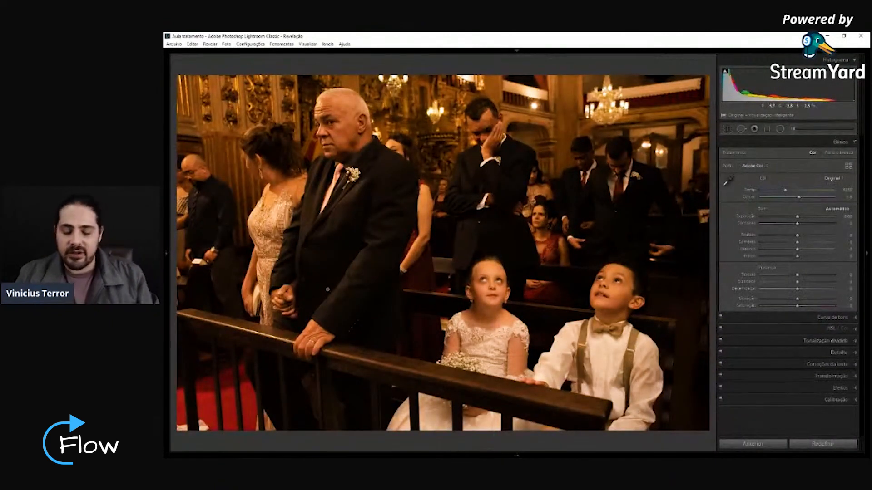
pyautogui.moveTo(165, 238)
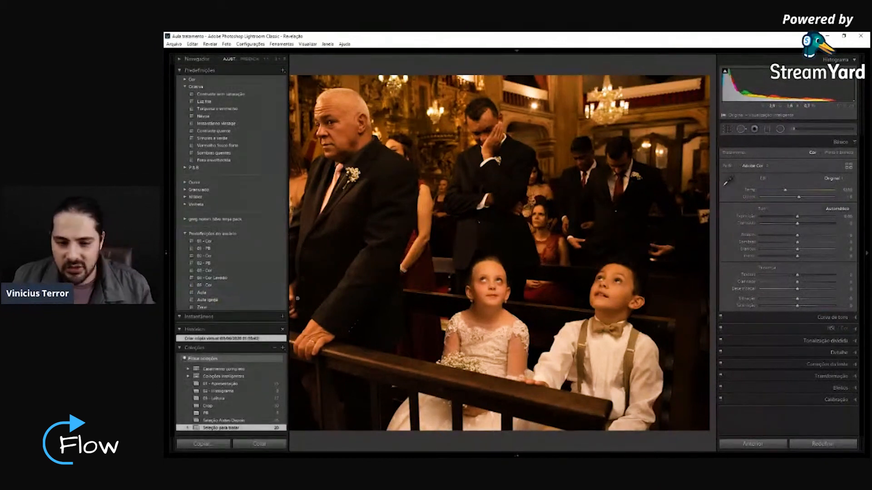
pyautogui.click(796, 321)
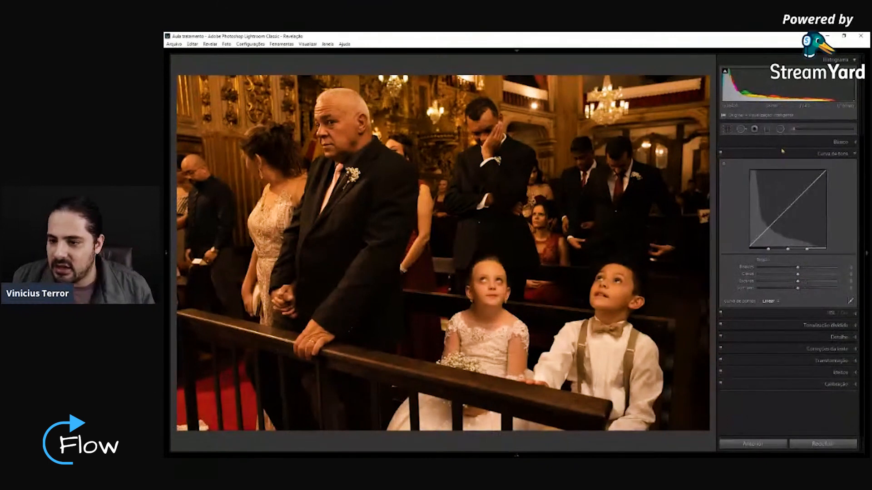
pyautogui.click(840, 142)
pyautogui.click(754, 167)
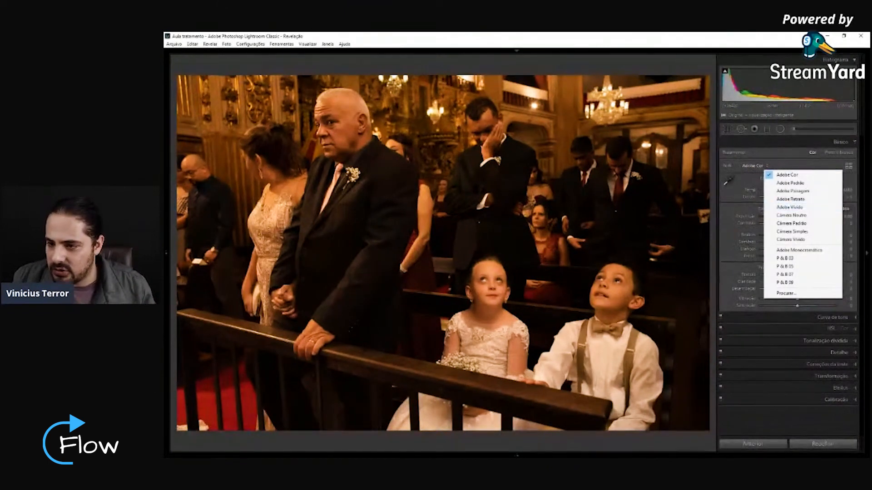
pyautogui.click(756, 169)
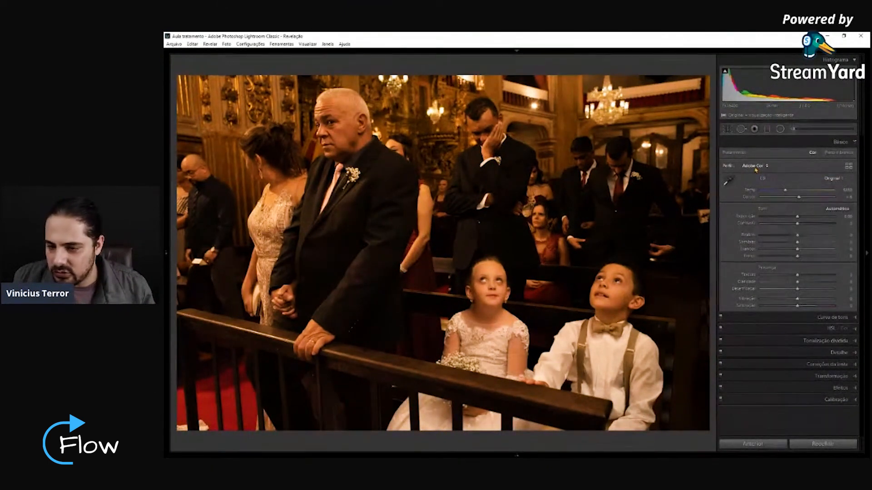
pyautogui.click(755, 166)
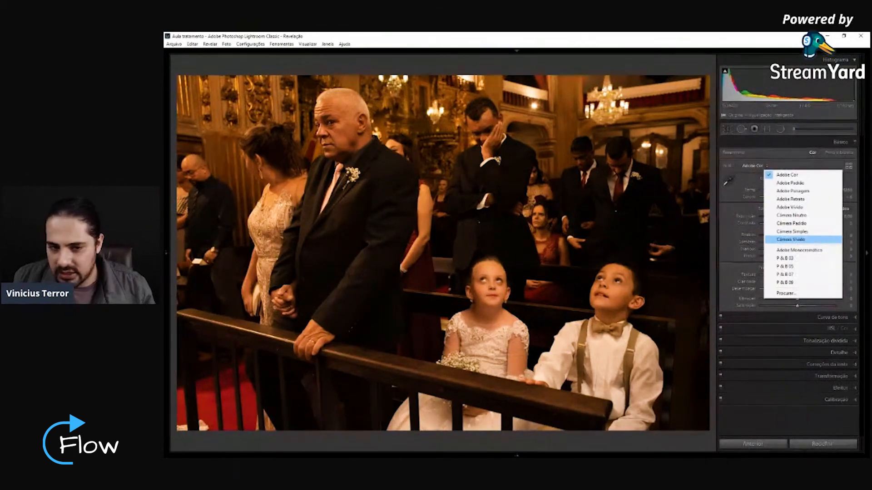
pyautogui.click(783, 240)
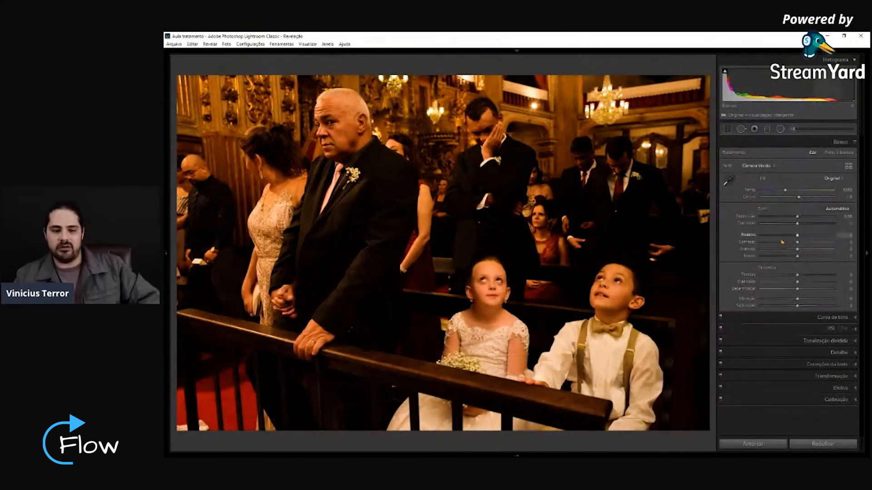
# Raise the tone curve's darks to about 52, lower its shadows to about −41 and raise its lights to about 11.
pyautogui.click(762, 319)
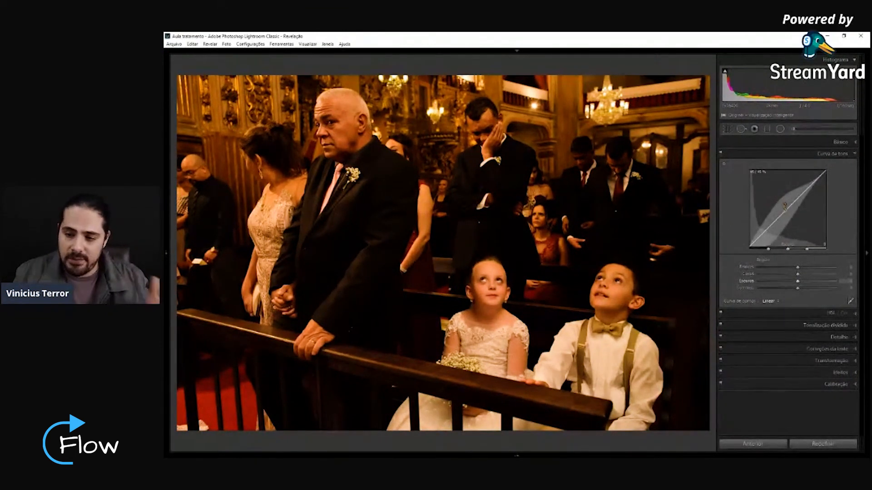
pyautogui.click(801, 144)
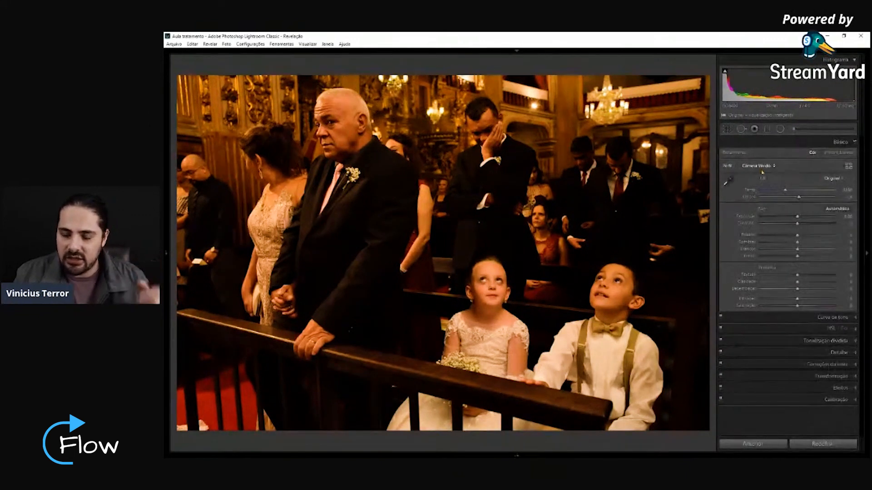
pyautogui.click(778, 320)
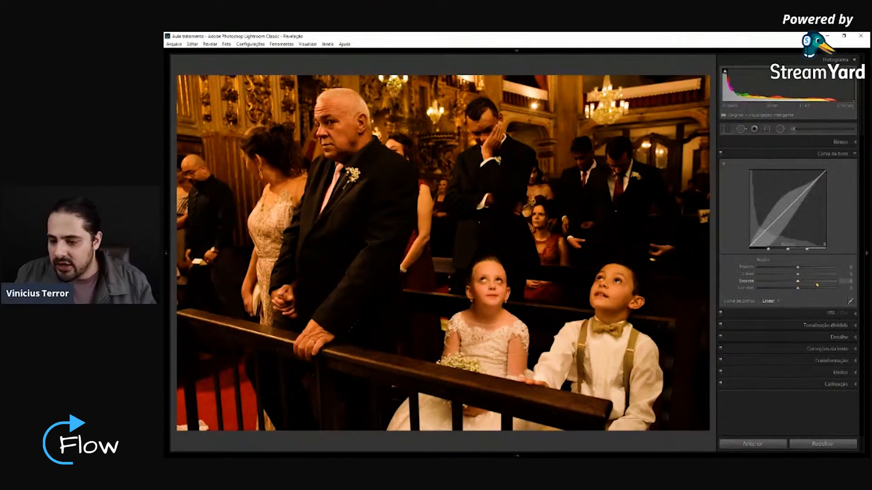
pyautogui.click(816, 282)
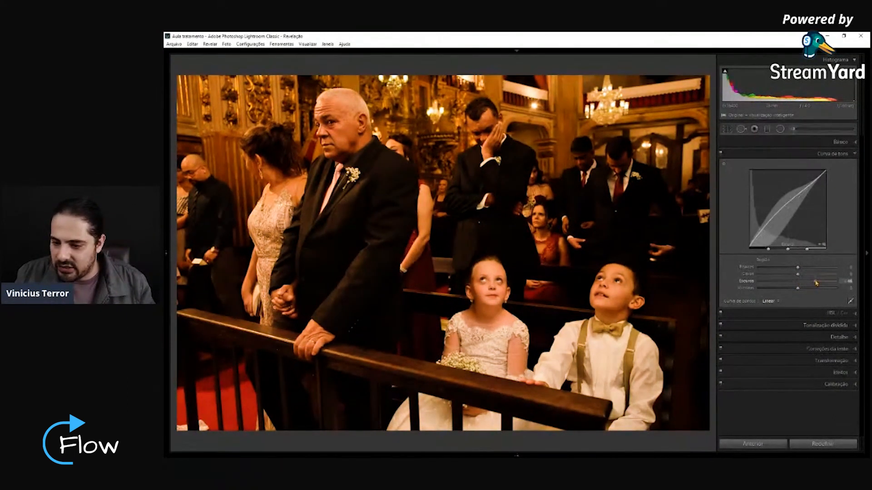
pyautogui.click(781, 288)
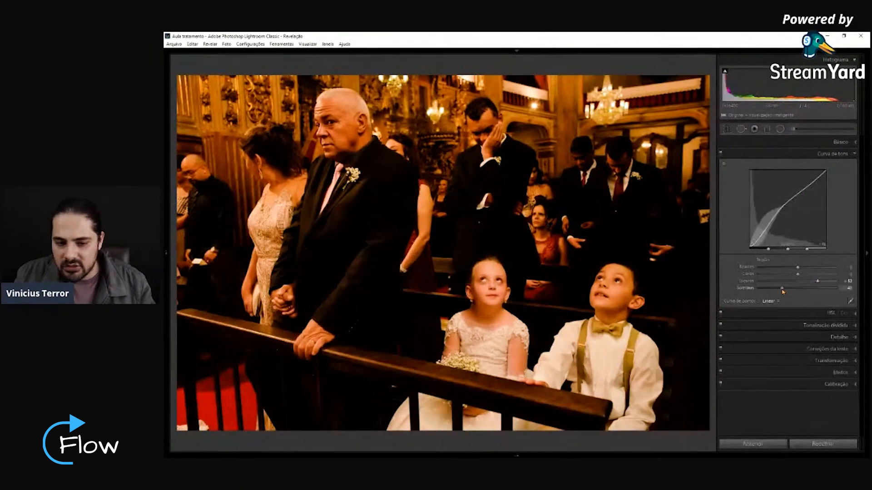
pyautogui.moveTo(798, 275); pyautogui.dragTo(802, 276)
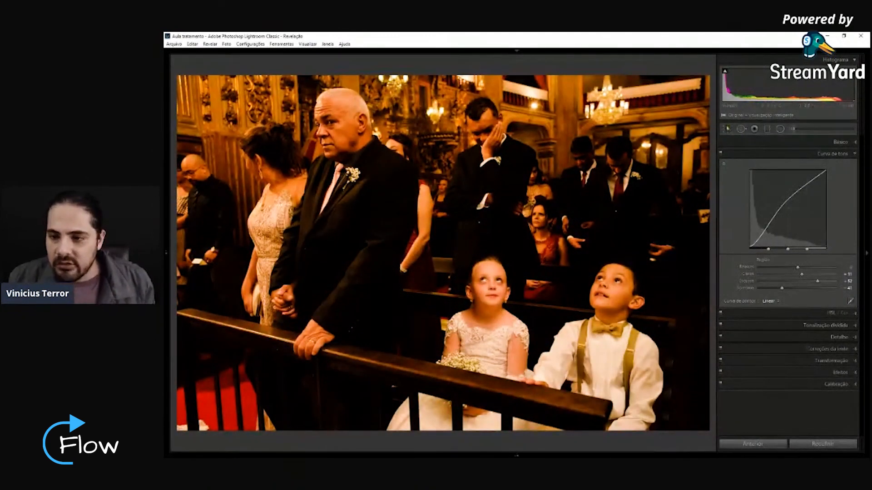
# Crop the photo tighter around the standing man and children, trimming the guests at the far edge and the lower part of the pew.
pyautogui.press('r')
pyautogui.moveTo(618, 95); pyautogui.dragTo(609, 153)
pyautogui.moveTo(687, 150); pyautogui.dragTo(689, 156)
pyautogui.moveTo(590, 162); pyautogui.dragTo(589, 160)
pyautogui.press('Return')
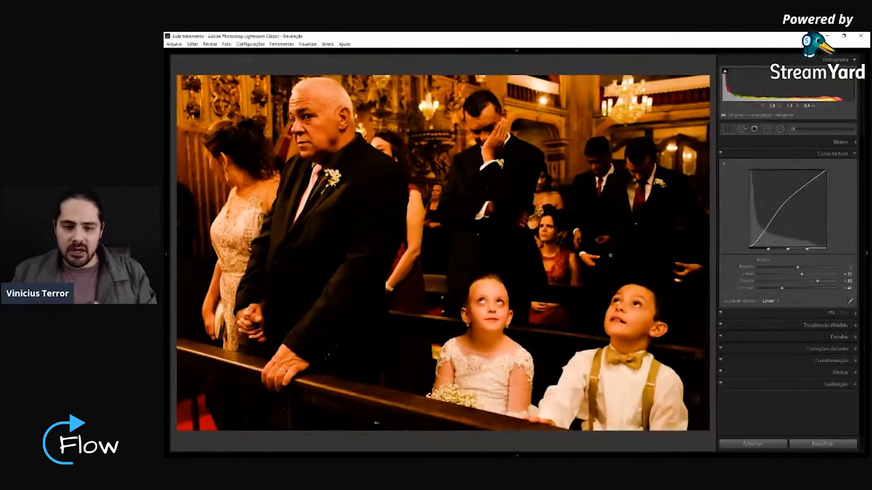
# Browse the black-and-white profiles and convert the photo with P & B 03.
pyautogui.click(768, 143)
pyautogui.click(757, 166)
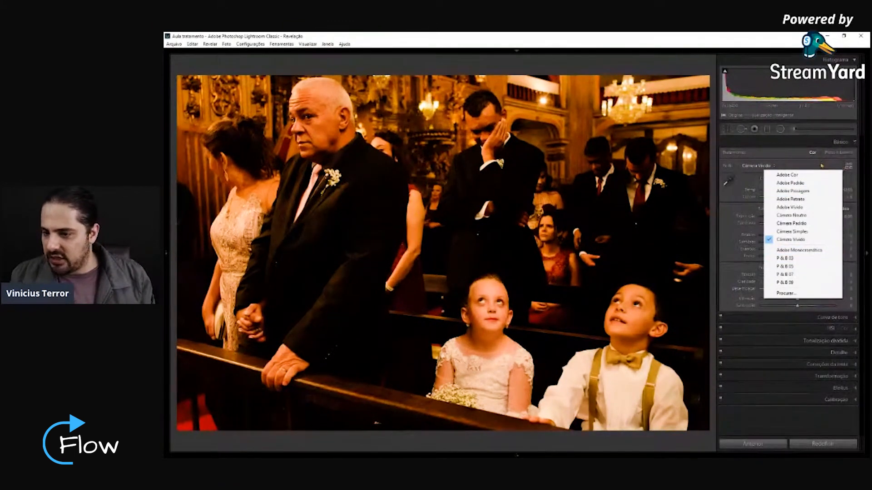
pyautogui.click(796, 167)
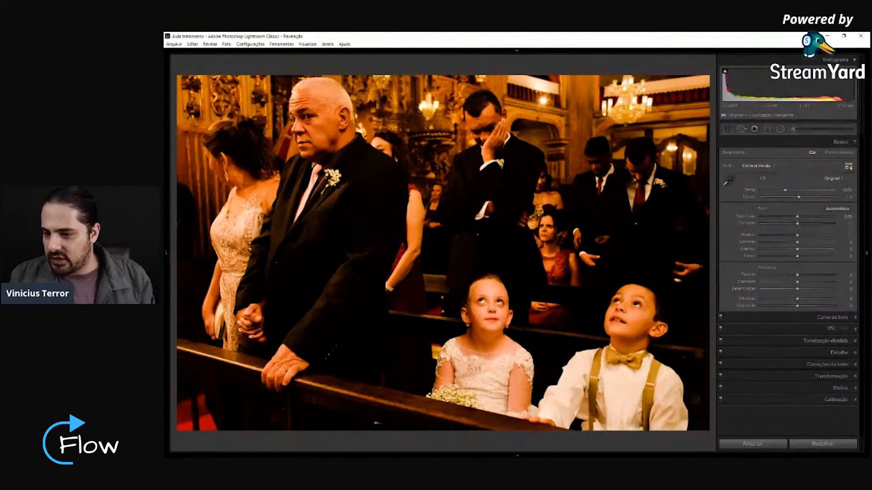
pyautogui.click(848, 167)
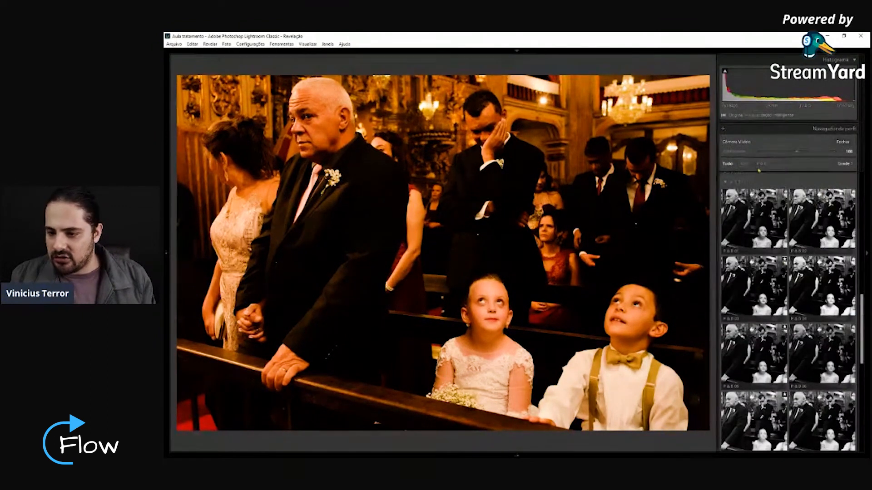
pyautogui.click(747, 301)
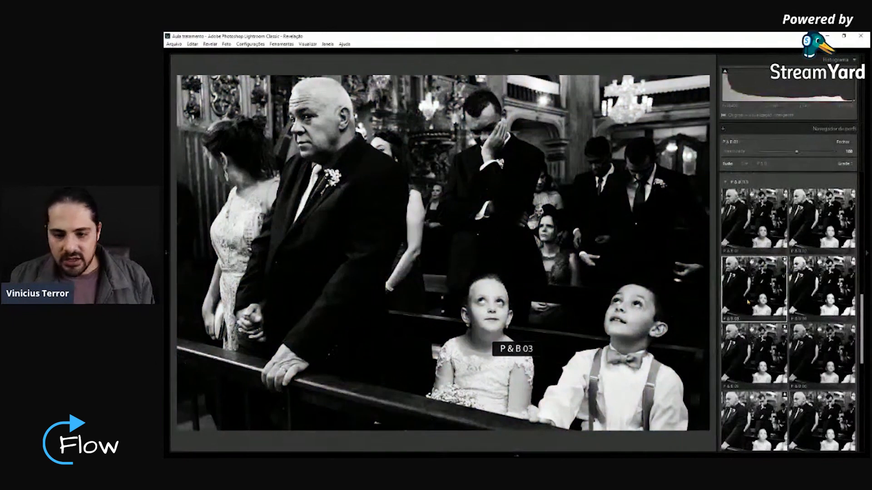
pyautogui.click(842, 143)
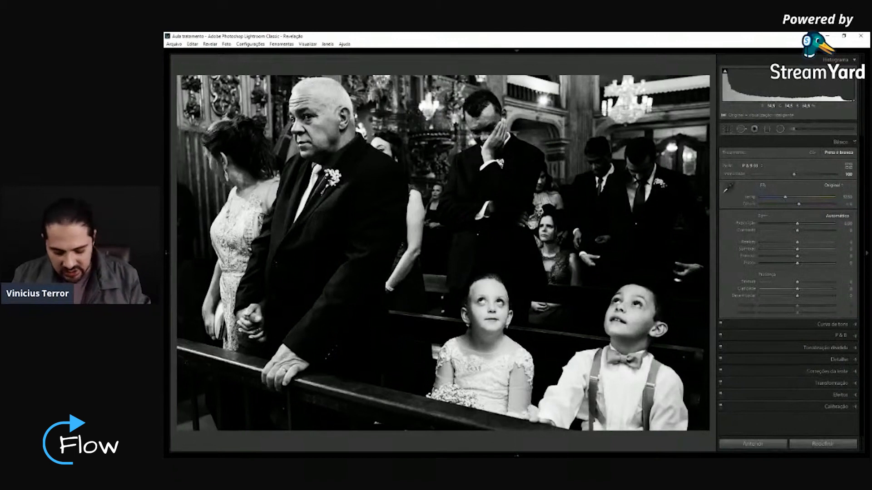
# Load the clarear preset into the adjustment brush and brighten the face of the man covering his eyes.
pyautogui.click(813, 130)
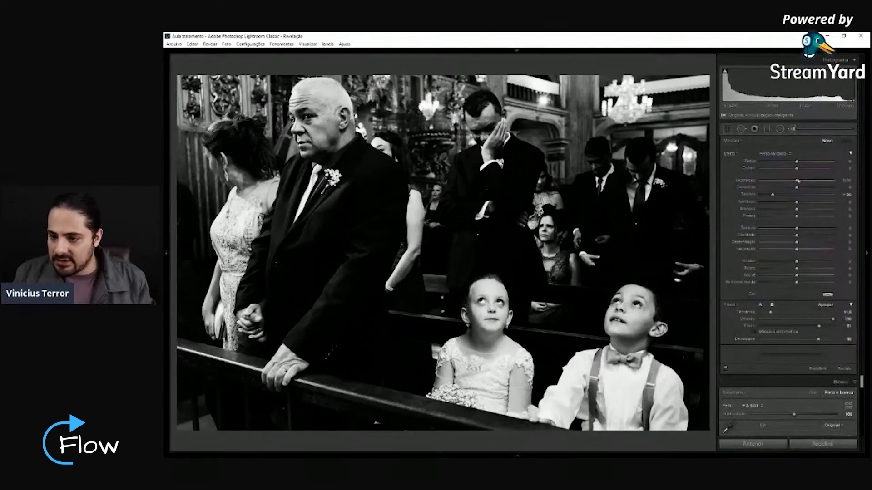
pyautogui.click(776, 153)
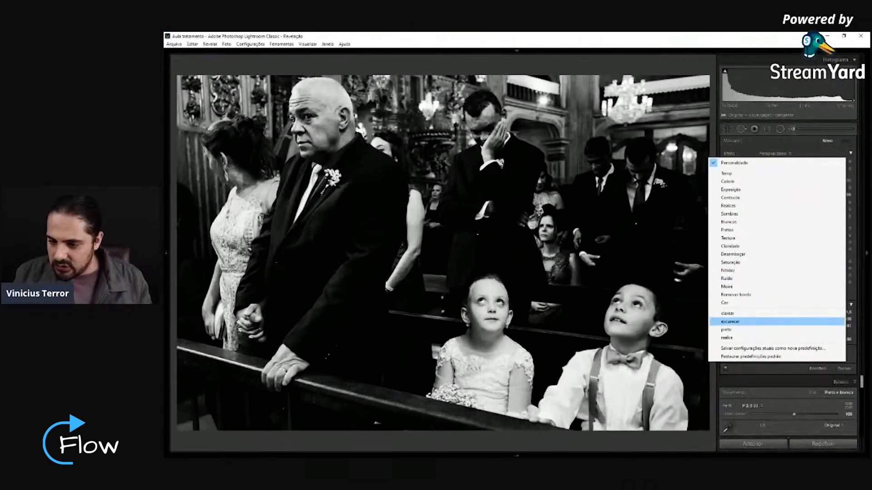
pyautogui.click(750, 322)
pyautogui.click(776, 153)
pyautogui.click(749, 307)
pyautogui.scroll(-1, 482, 132)
pyautogui.moveTo(454, 182)
pyautogui.mouseDown()
pyautogui.moveTo(621, 183)
pyautogui.moveTo(640, 174)
pyautogui.moveTo(596, 158)
pyautogui.moveTo(569, 163)
pyautogui.mouseUp()
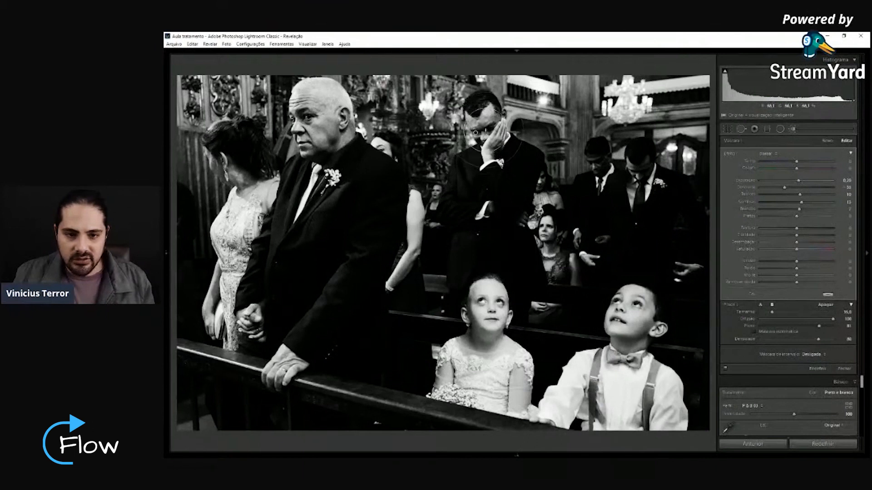
# Delete the brightening adjustment on the man's face and undo the deletion.
pyautogui.press('Delete')
pyautogui.scroll(-3, 486, 132)
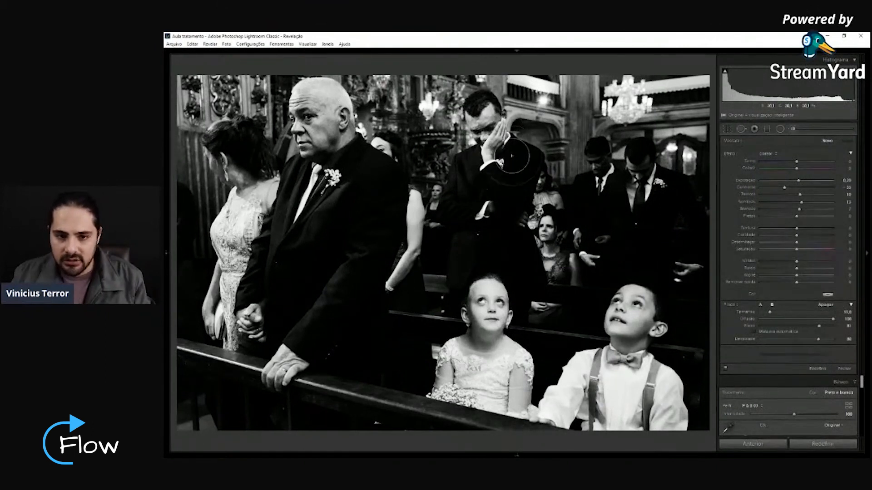
pyautogui.hotkey('ctrl', 'z')
pyautogui.scroll(4, 639, 272)
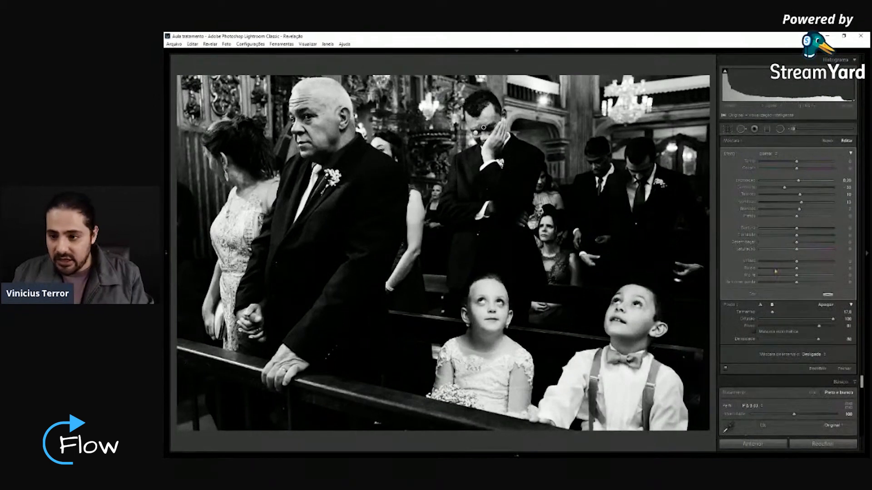
# Start a new brush with exposure about −1.5, darken the upper church background and erase the effect from the chandelier.
pyautogui.press('Return')
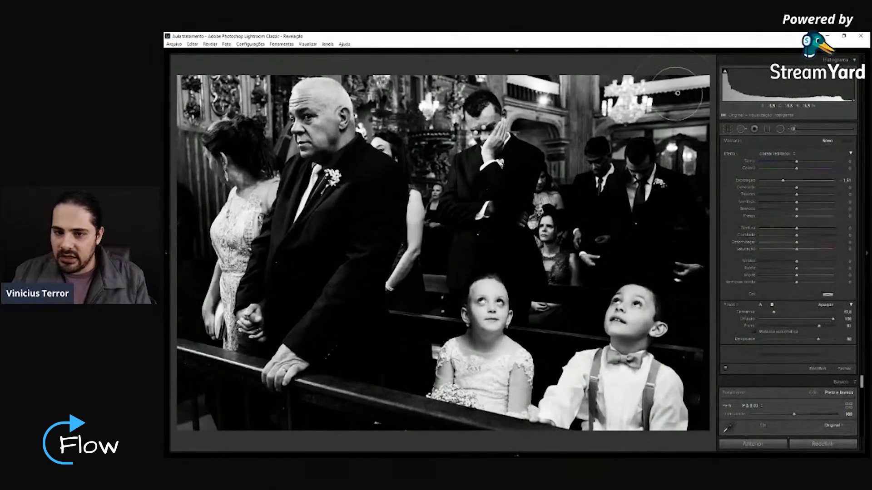
pyautogui.scroll(2, 600, 77)
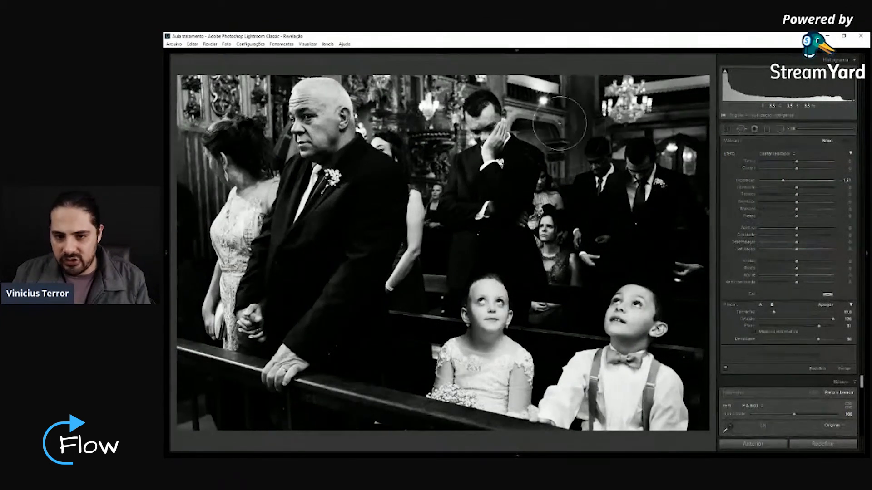
pyautogui.moveTo(450, 73)
pyautogui.mouseDown()
pyautogui.moveTo(404, 84)
pyautogui.moveTo(303, 60)
pyautogui.moveTo(195, 86)
pyautogui.moveTo(187, 121)
pyautogui.moveTo(248, 128)
pyautogui.mouseUp()
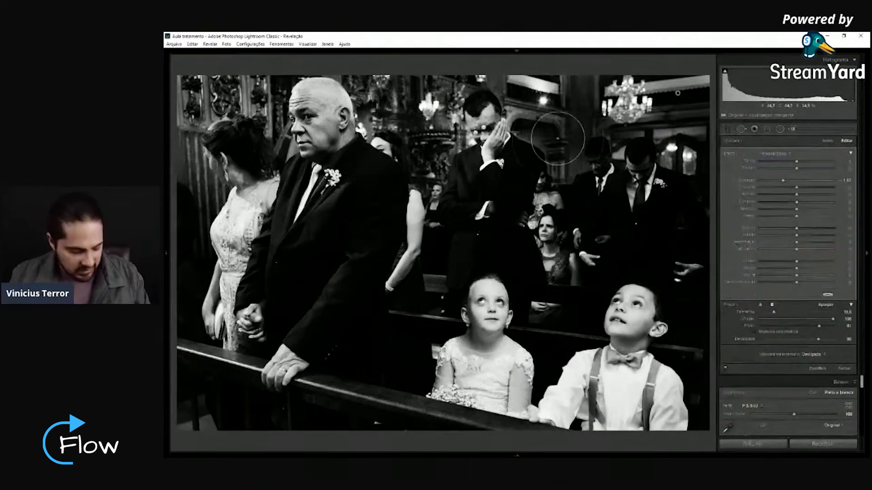
pyautogui.press('alt')
pyautogui.moveTo(615, 98); pyautogui.dragTo(632, 103)
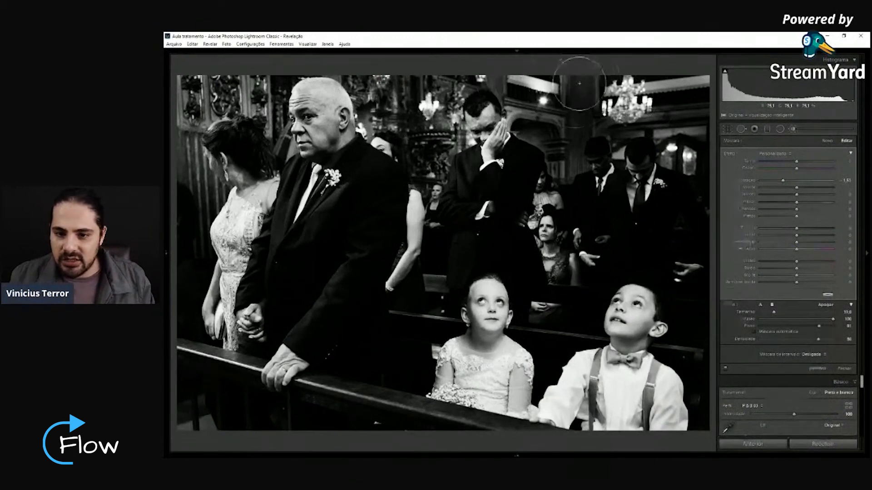
# Continue the darkening brush over the rear guests and background, and dab the dark corner below the pew rail.
pyautogui.press('alt')
pyautogui.moveTo(588, 133)
pyautogui.mouseDown()
pyautogui.moveTo(594, 155)
pyautogui.moveTo(649, 166)
pyautogui.moveTo(680, 196)
pyautogui.mouseUp()
pyautogui.scroll(-2, 232, 416)
pyautogui.moveTo(228, 418)
pyautogui.mouseDown()
pyautogui.moveTo(177, 407)
pyautogui.moveTo(181, 422)
pyautogui.moveTo(232, 425)
pyautogui.mouseUp()
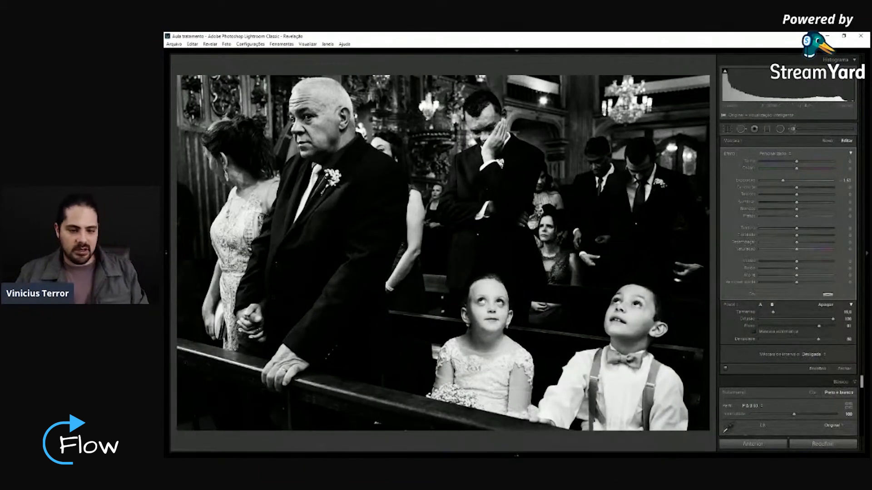
# Compare the black-and-white pew photo repeatedly with its before version.
pyautogui.press('\\')
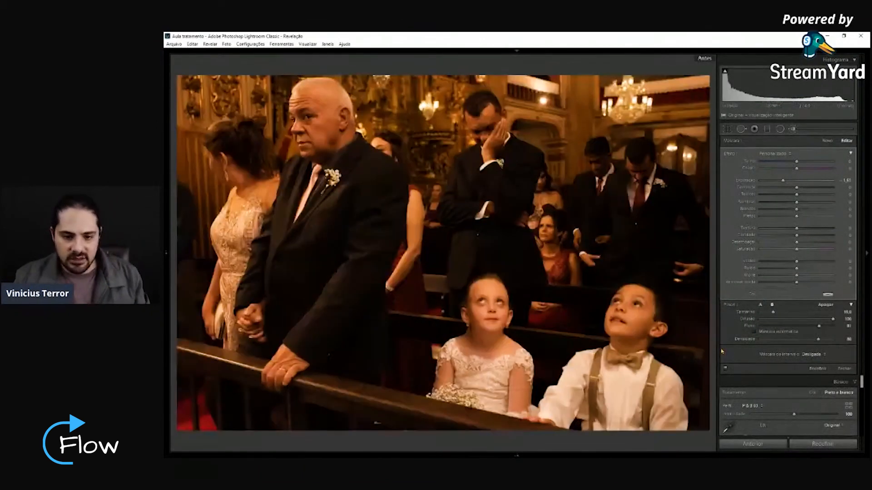
pyautogui.press('\\')
pyautogui.press('\\')
pyautogui.press('\\')
pyautogui.press('\\')
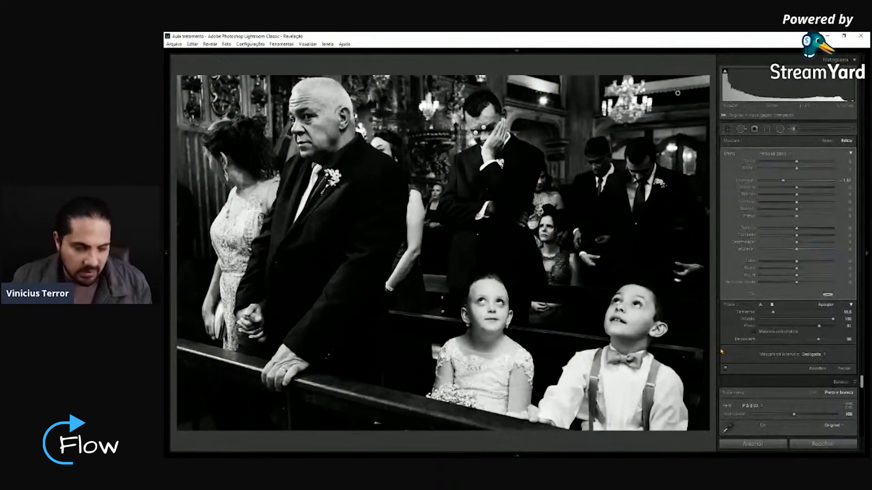
pyautogui.press('\\')
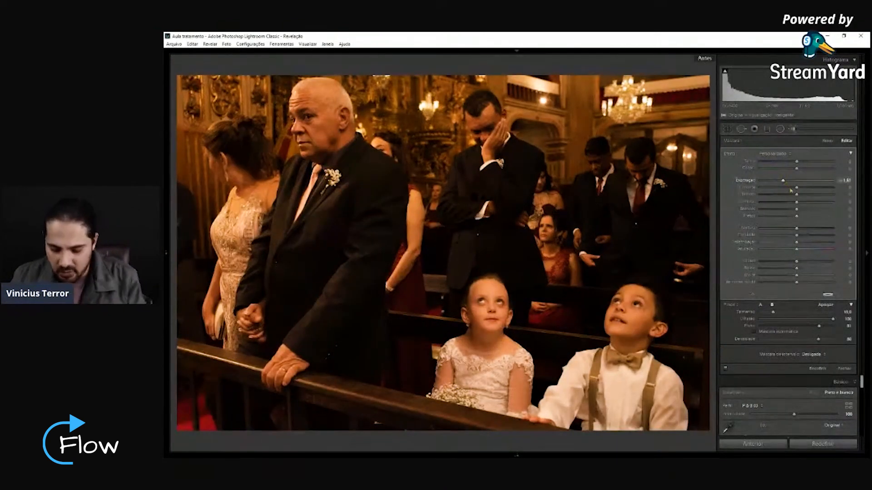
# Close the adjustment brush, reset all edits on the church pew photo and apply the Câmera Neutro profile.
pyautogui.press('k')
pyautogui.click(825, 442)
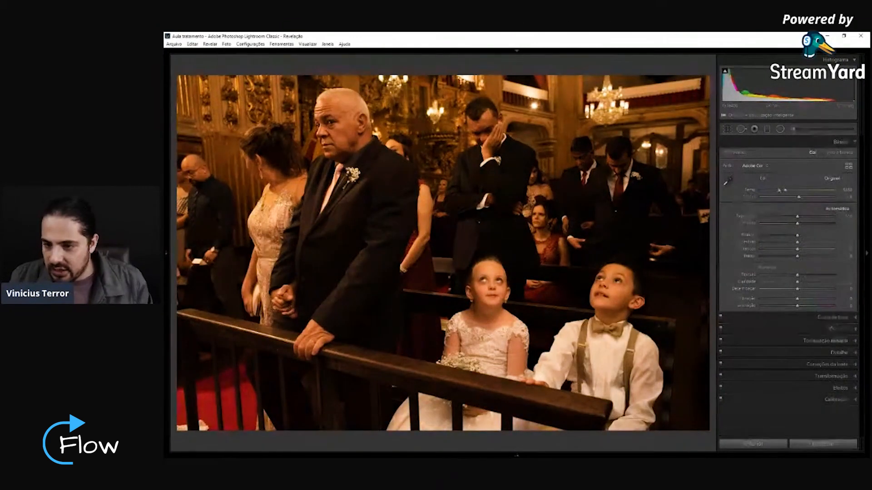
pyautogui.click(754, 166)
pyautogui.click(792, 216)
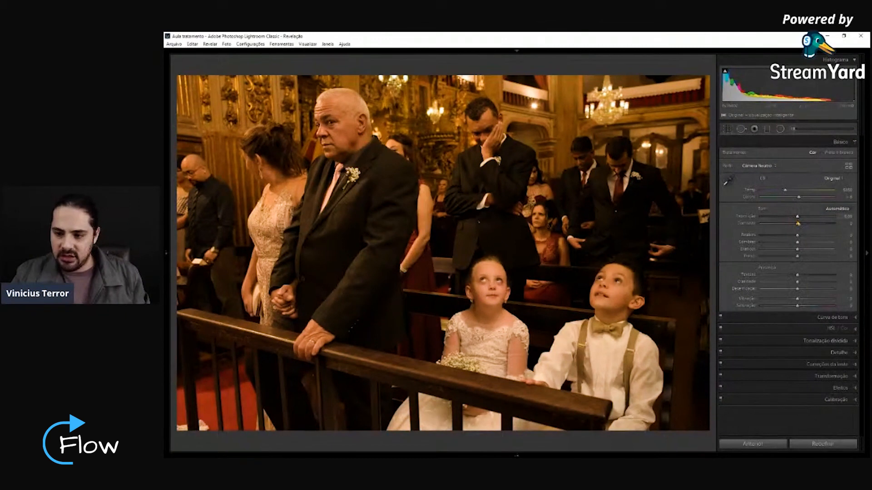
# Raise the darks strongly and lower the shadows to about −28 in the pew photo's tone curve.
pyautogui.click(807, 318)
pyautogui.moveTo(797, 281)
pyautogui.mouseDown()
pyautogui.moveTo(822, 284)
pyautogui.moveTo(788, 292)
pyautogui.mouseUp()
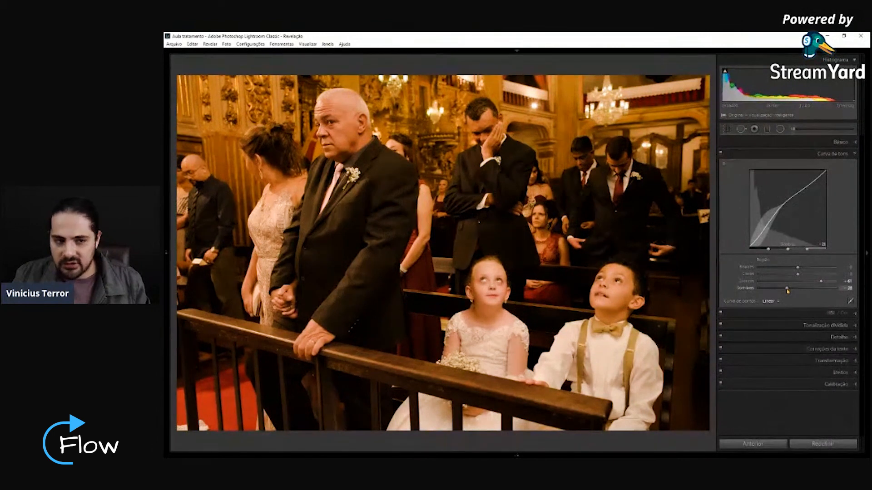
pyautogui.click(794, 142)
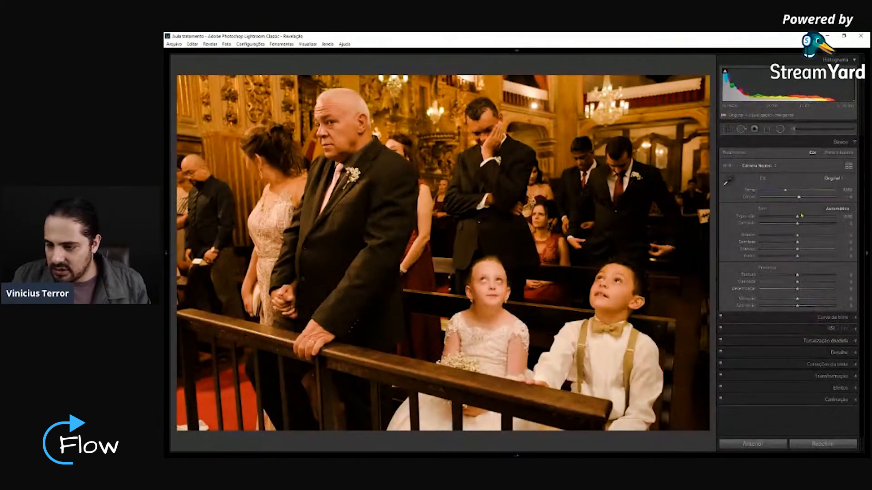
# Split-tone the pew photo with warm hues, using saturation of about 13 in the shadows and about 11 in the highlights.
pyautogui.click(781, 342)
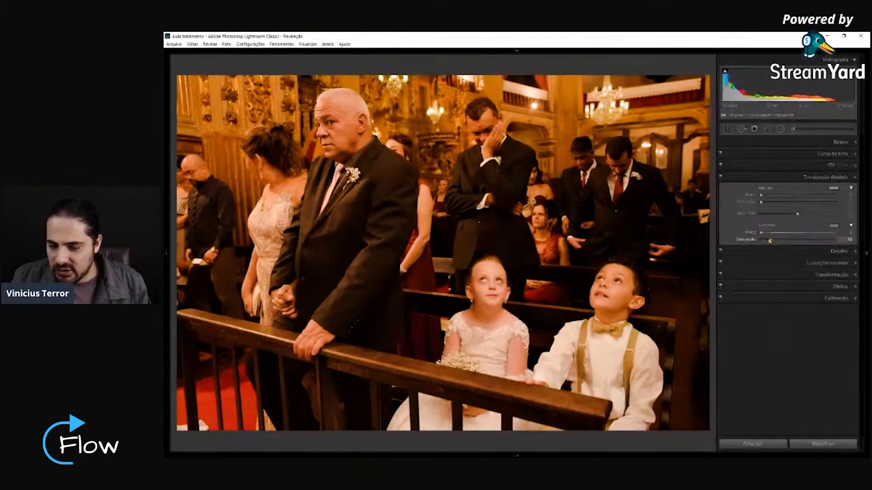
pyautogui.moveTo(768, 240); pyautogui.dragTo(770, 234)
pyautogui.moveTo(762, 204); pyautogui.dragTo(765, 197)
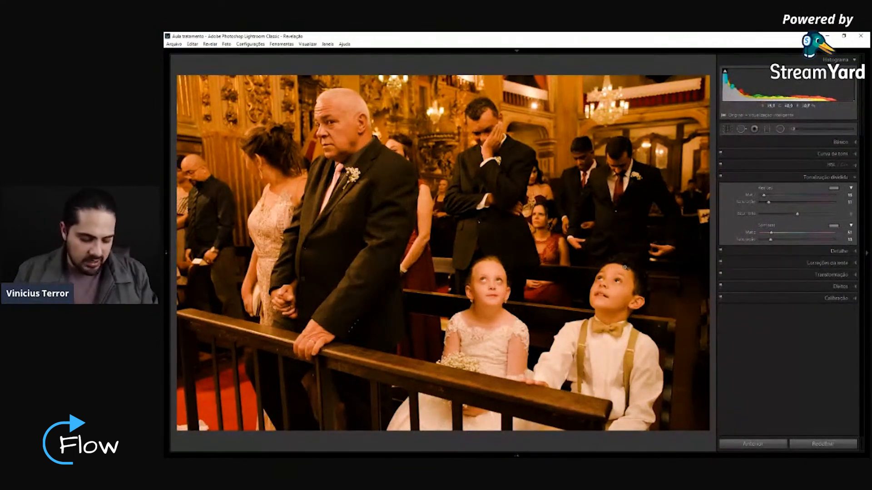
# Open the photo of the bride by the bright window for developing and apply the user preset Aula igreja.
pyautogui.press('g')
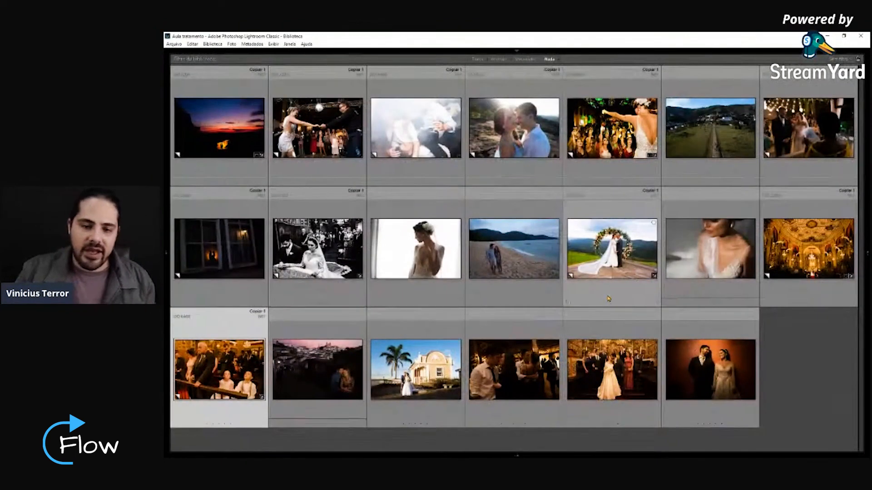
pyautogui.doubleClick(426, 265)
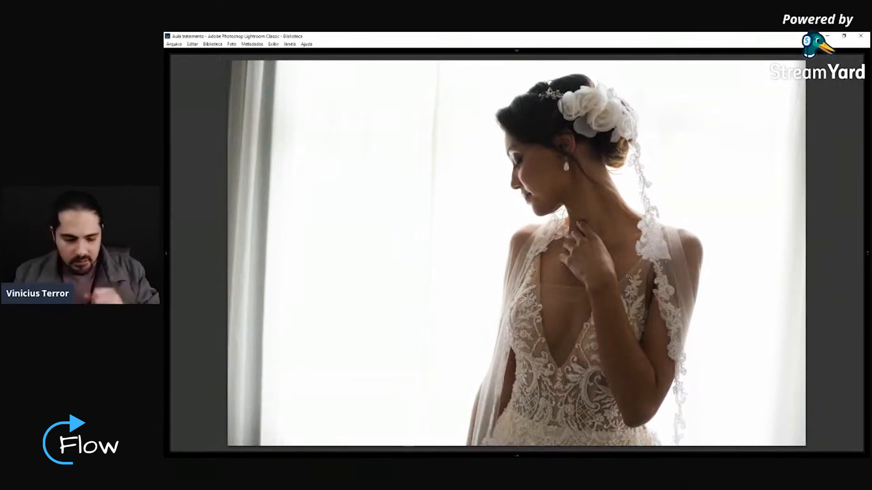
pyautogui.moveTo(167, 281)
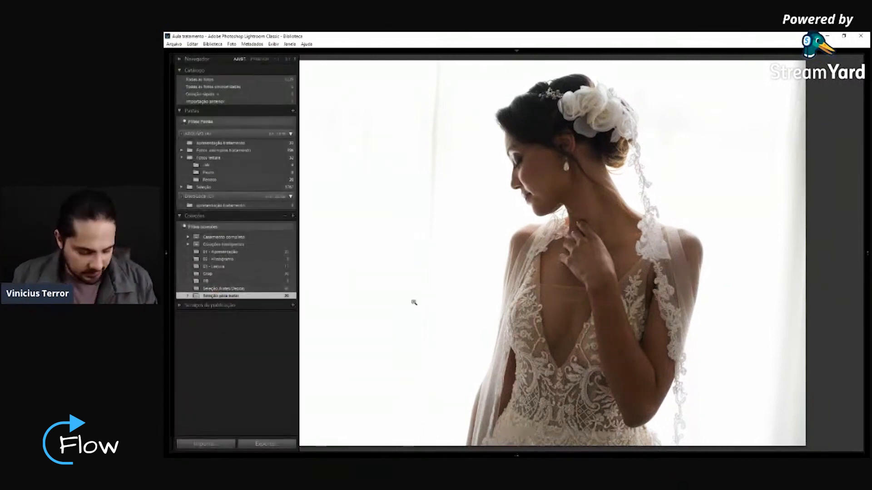
pyautogui.press('d')
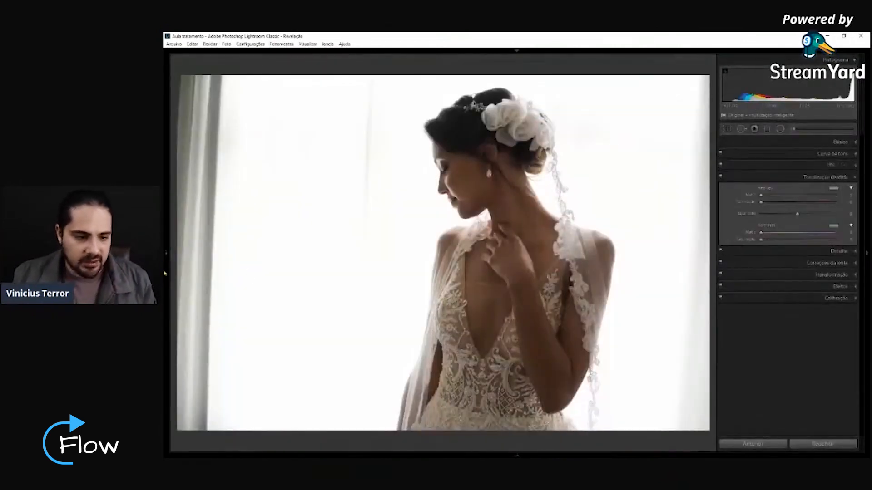
pyautogui.moveTo(168, 300)
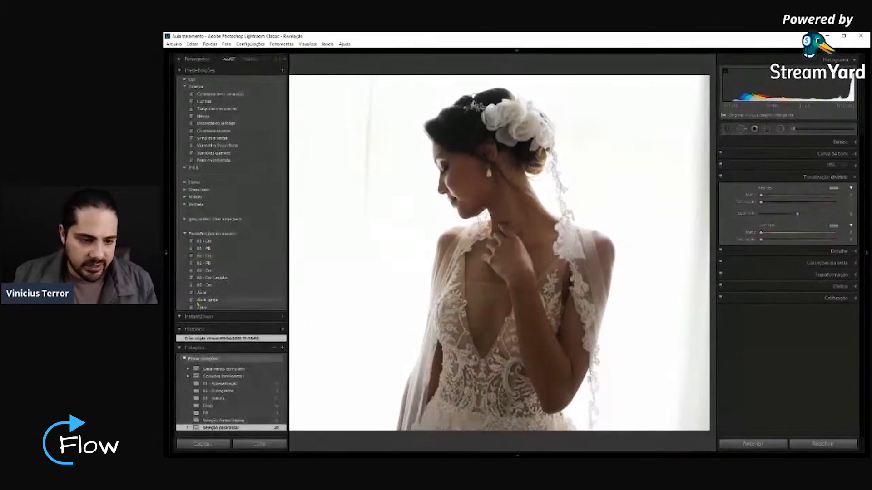
pyautogui.click(228, 302)
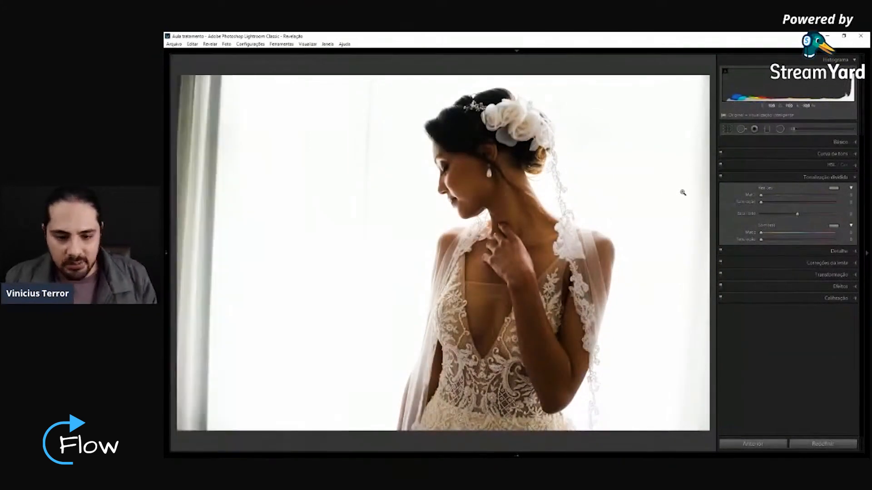
# Compare the bride photo with the preset applied against its before version several times.
pyautogui.press('\\')
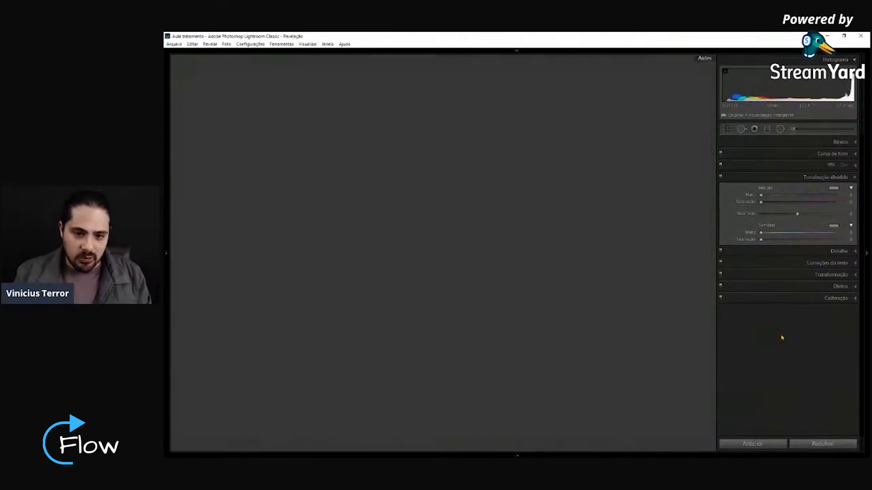
pyautogui.press('\\')
pyautogui.press('\\')
pyautogui.press('\\')
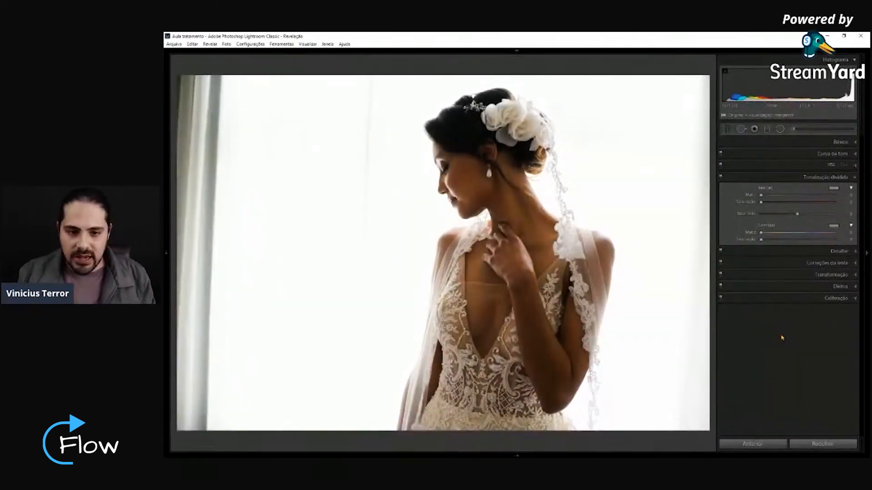
pyautogui.press('\\')
pyautogui.press('\\')
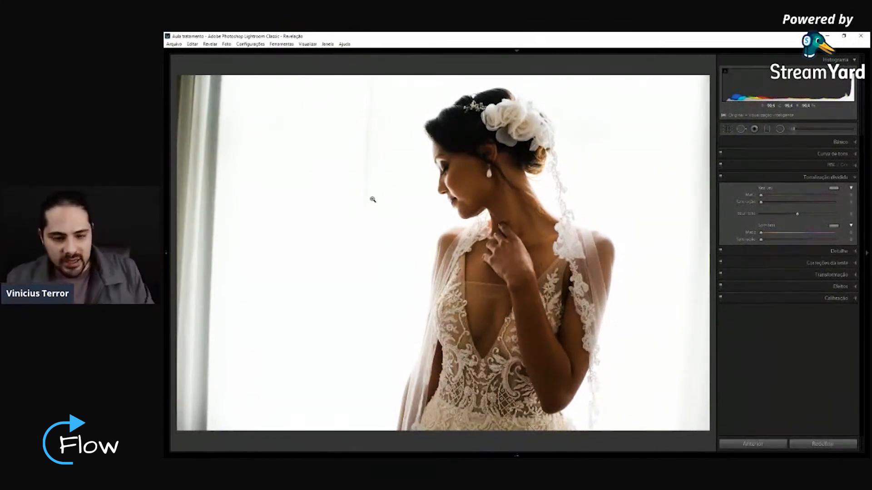
pyautogui.moveTo(167, 252)
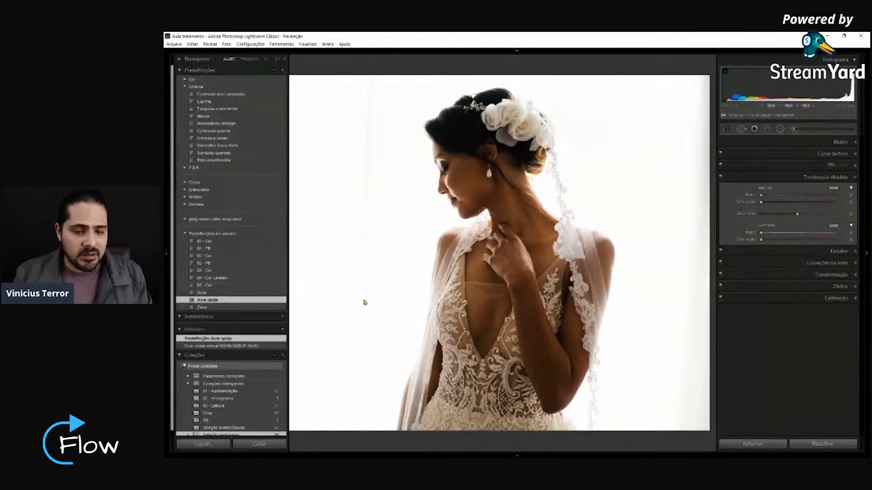
# Apply the P & B 03 profile to the bride photo and brighten orange in the black-and-white mix.
pyautogui.click(788, 143)
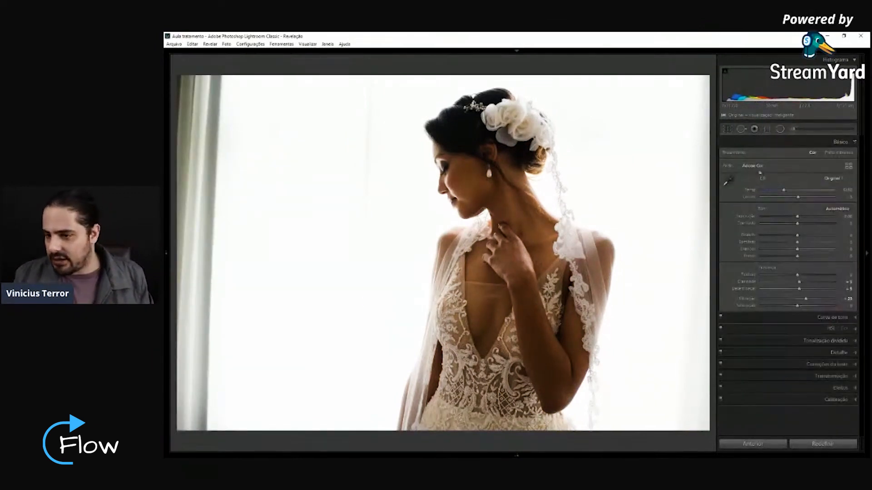
pyautogui.click(758, 166)
pyautogui.click(784, 258)
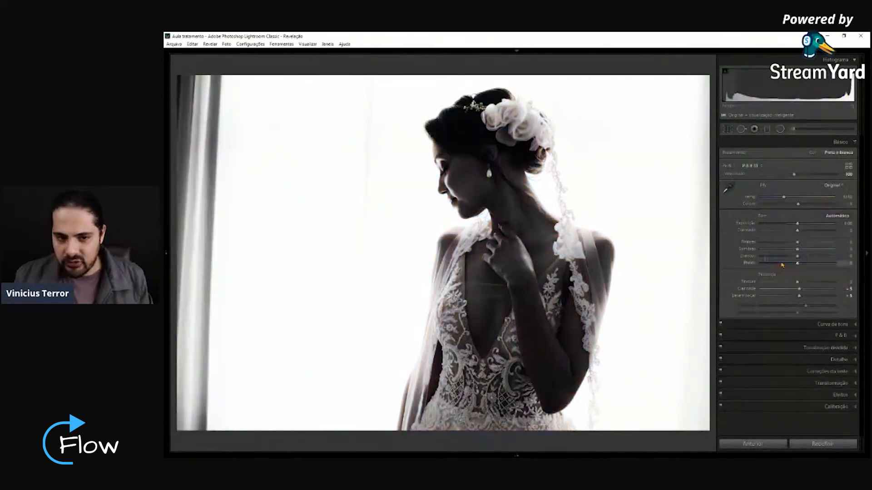
pyautogui.click(784, 335)
pyautogui.moveTo(805, 193)
pyautogui.mouseDown()
pyautogui.moveTo(820, 192)
pyautogui.moveTo(810, 195)
pyautogui.mouseUp()
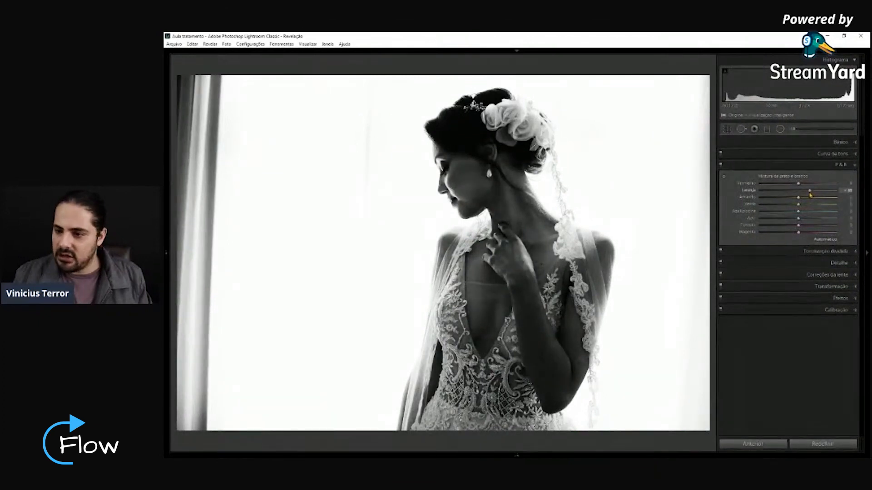
# Set the photo's exposure to +0.46 and brush the window curtain to white with exposure about +2.3 and highlights about +60.
pyautogui.click(840, 141)
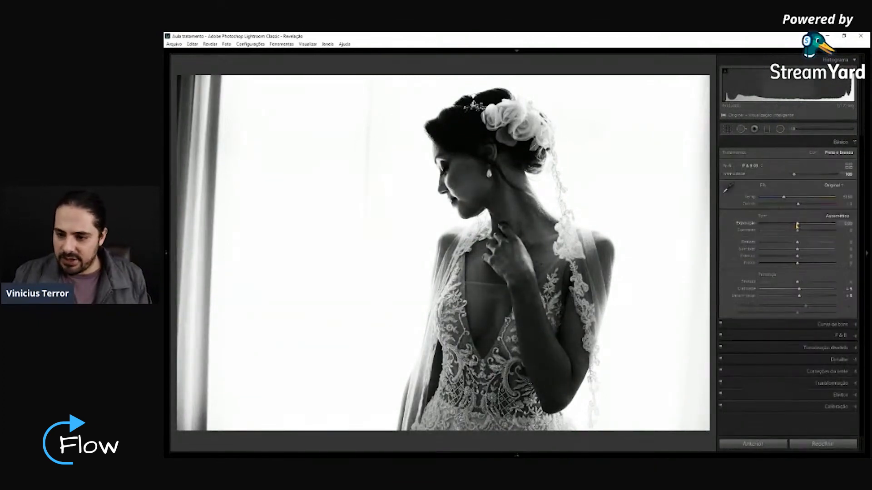
pyautogui.moveTo(797, 225); pyautogui.dragTo(800, 226)
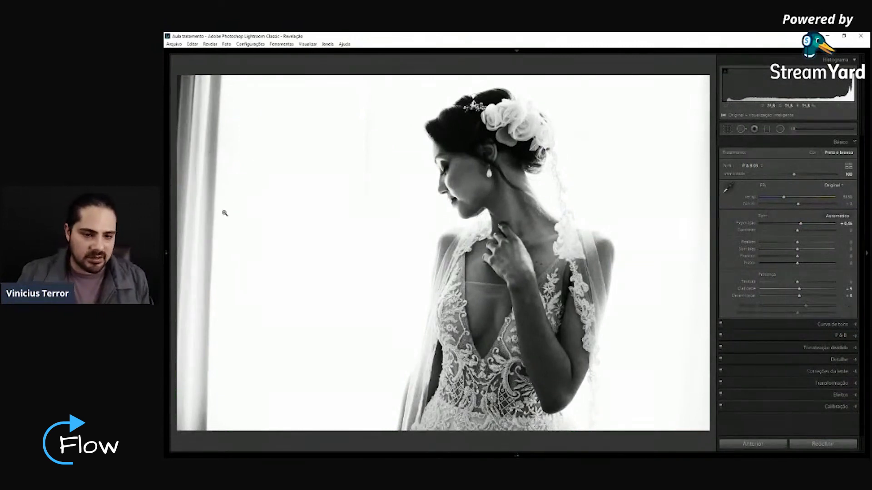
pyautogui.click(792, 130)
pyautogui.moveTo(812, 182); pyautogui.dragTo(820, 195)
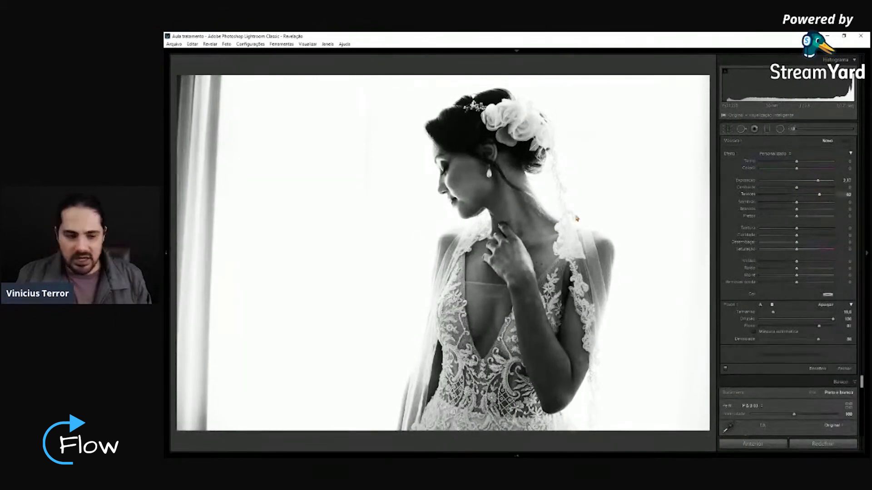
pyautogui.scroll(3, 218, 253)
pyautogui.moveTo(214, 253)
pyautogui.mouseDown()
pyautogui.moveTo(188, 277)
pyautogui.moveTo(192, 408)
pyautogui.moveTo(184, 378)
pyautogui.moveTo(181, 406)
pyautogui.moveTo(201, 394)
pyautogui.mouseUp()
pyautogui.press('Return')
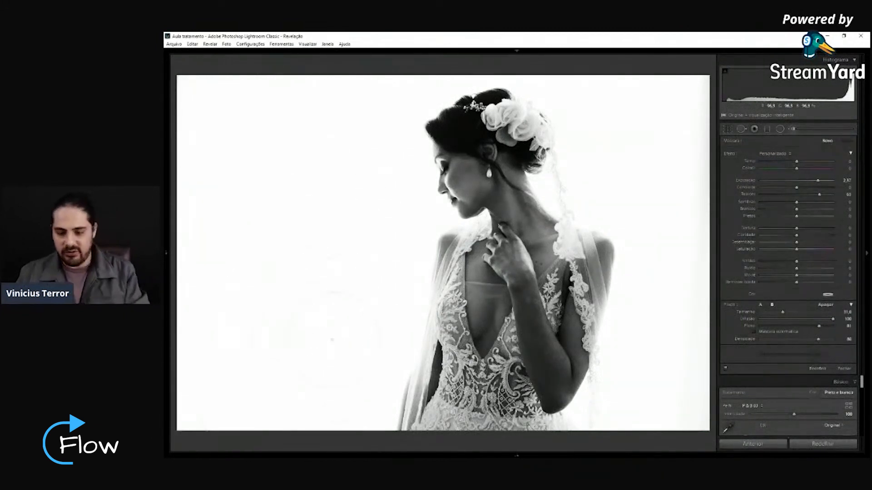
pyautogui.click(844, 369)
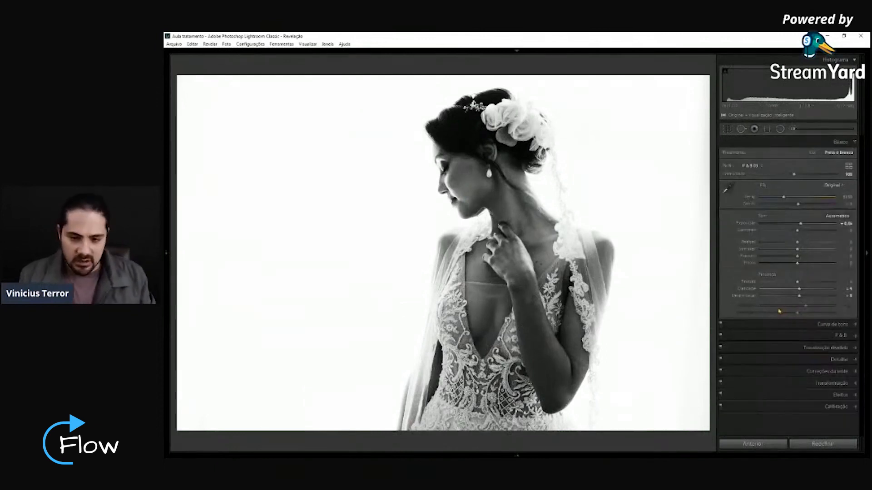
# Return the bride photo to color with the Adobe Cor profile and apply the user presets Aula igreja and 01 - Cor.
pyautogui.click(751, 165)
pyautogui.click(782, 177)
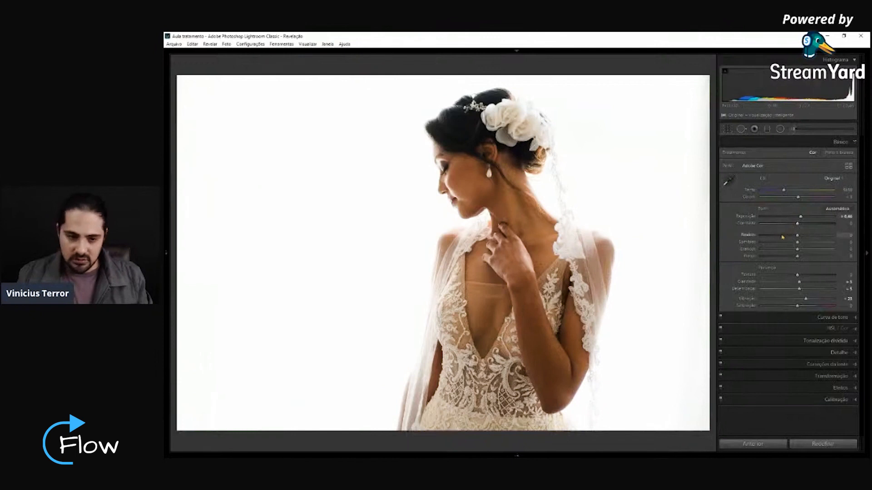
pyautogui.moveTo(167, 254)
pyautogui.click(226, 303)
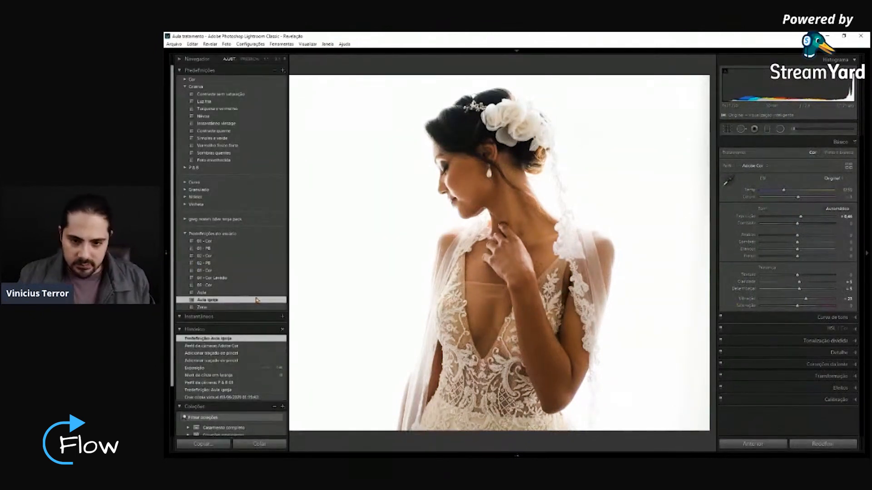
pyautogui.click(215, 242)
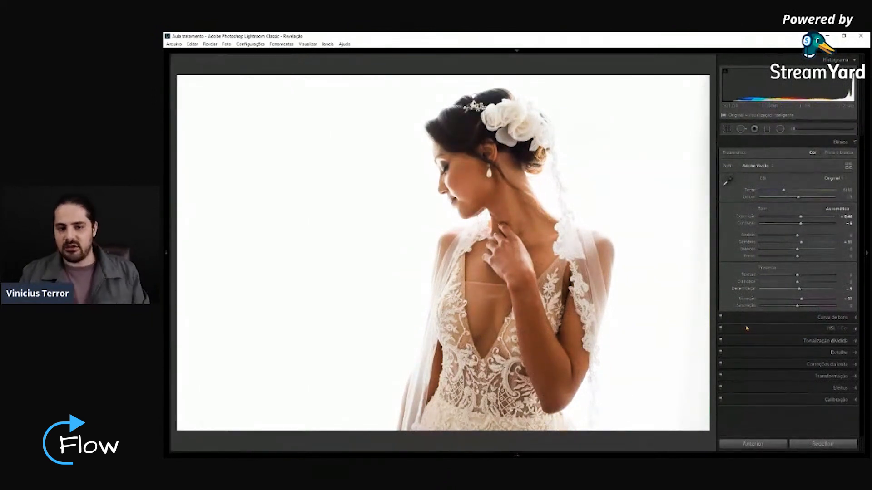
# Compare the color version of the bride photo, with the curtain whitened, repeatedly with its before version.
pyautogui.press('\\')
pyautogui.press('\\')
pyautogui.press('\\')
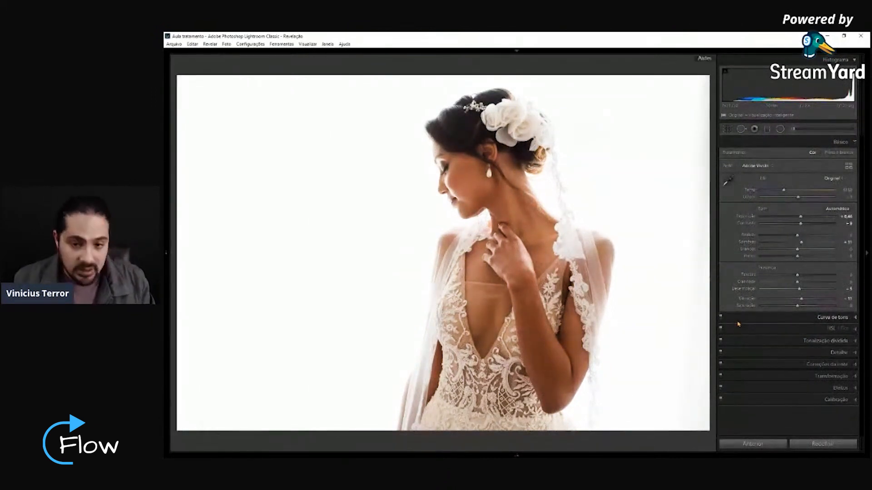
pyautogui.press('\\')
pyautogui.press('\\')
pyautogui.press('\\')
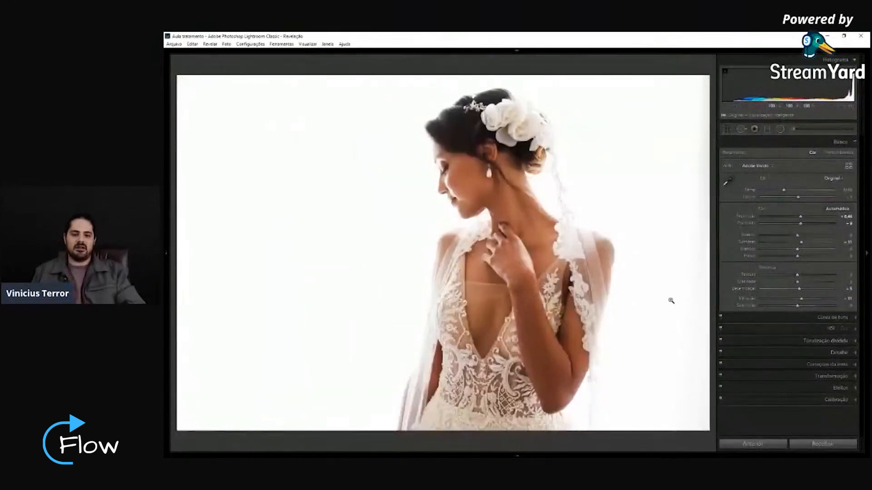
pyautogui.press('\\')
pyautogui.press('\\')
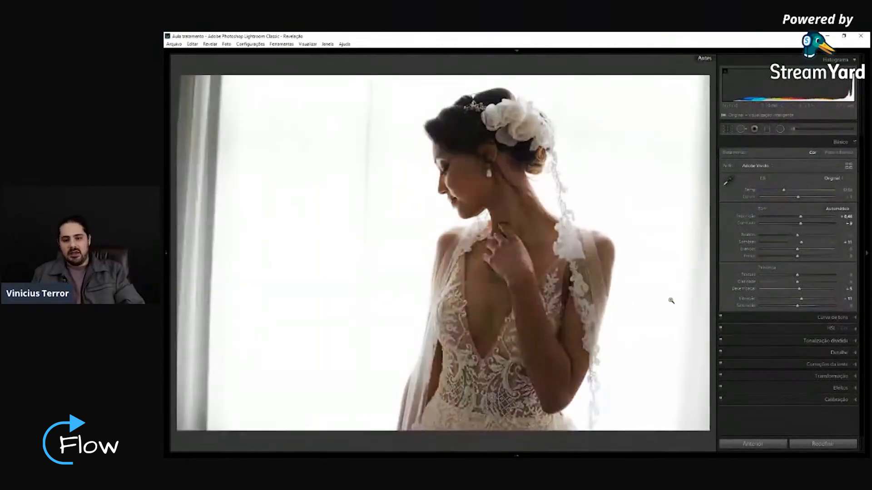
# Open the photo of the bride dancing with the man and crop it slightly tighter, keeping the disco ball in frame.
pyautogui.press('g')
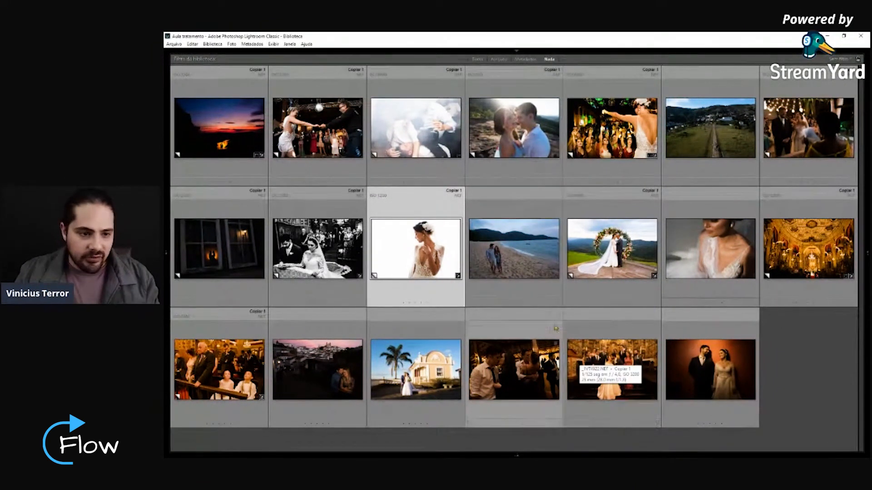
pyautogui.doubleClick(327, 141)
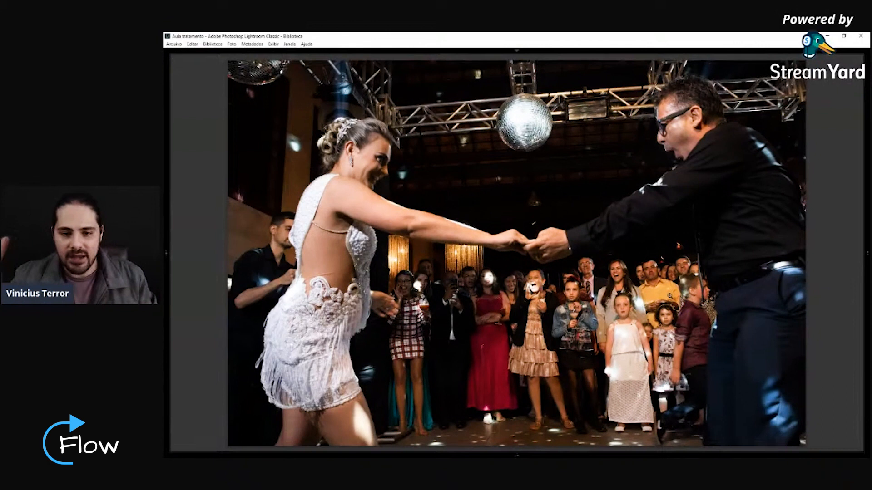
pyautogui.press('r')
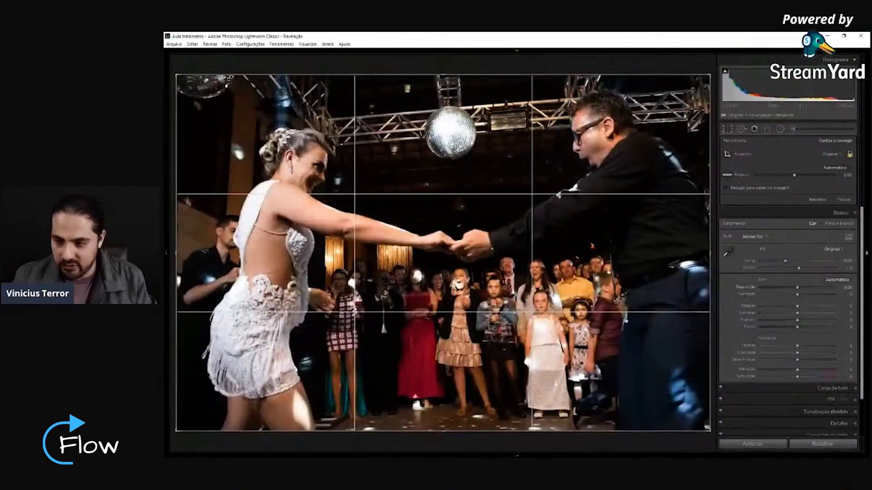
pyautogui.click(867, 255)
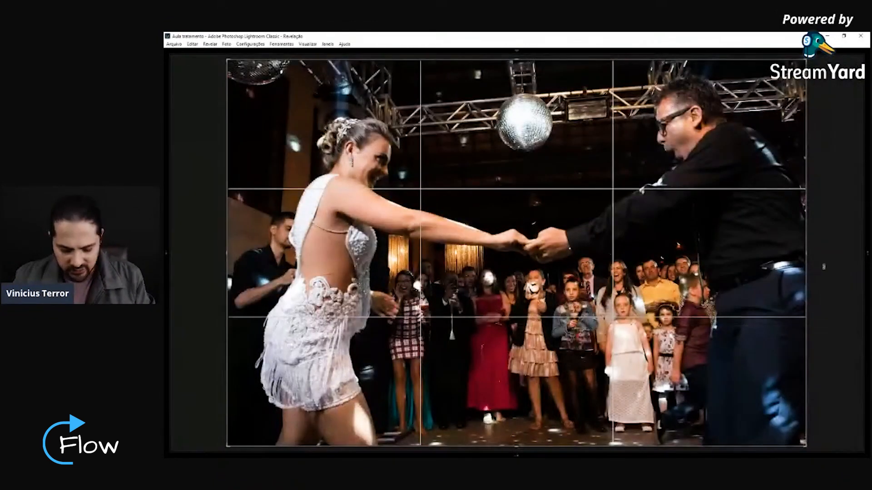
pyautogui.press('l')
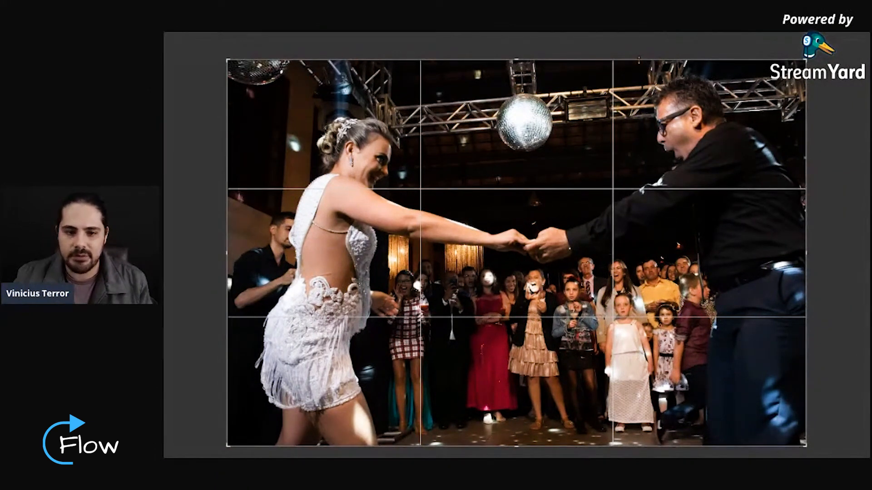
pyautogui.moveTo(639, 60); pyautogui.dragTo(640, 86)
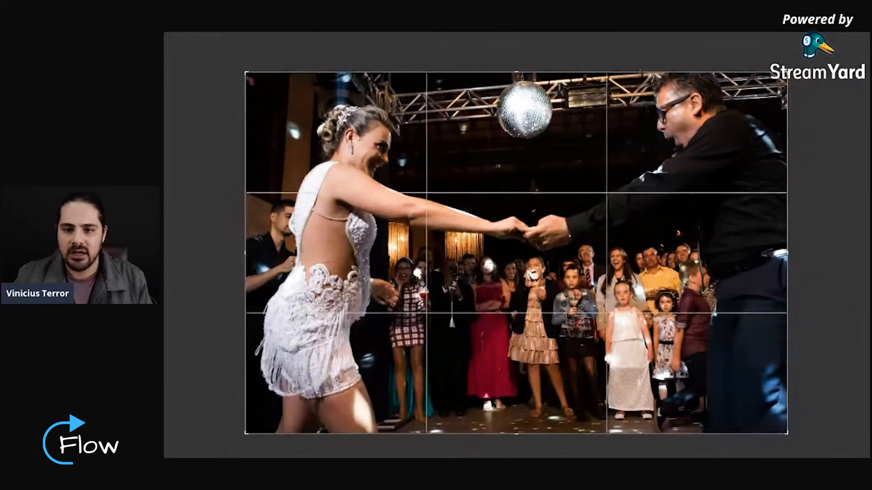
pyautogui.moveTo(627, 197); pyautogui.dragTo(611, 224)
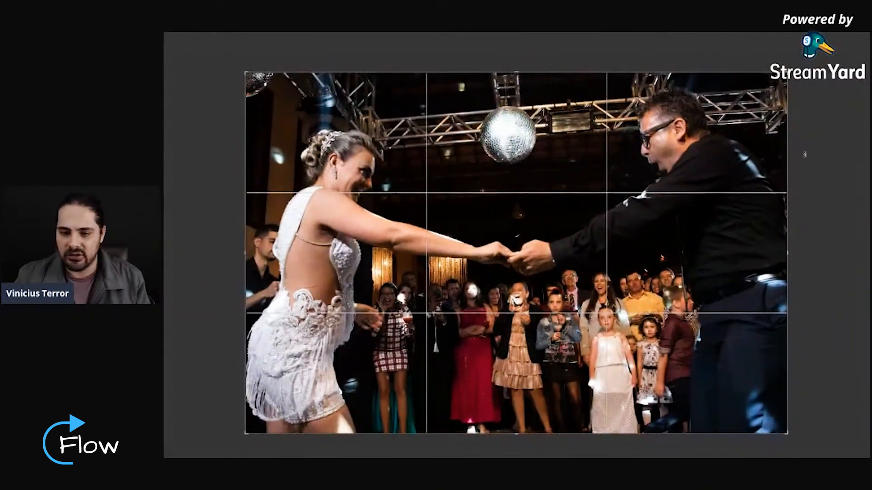
pyautogui.press('l')
pyautogui.hotkey('shift', 'f')
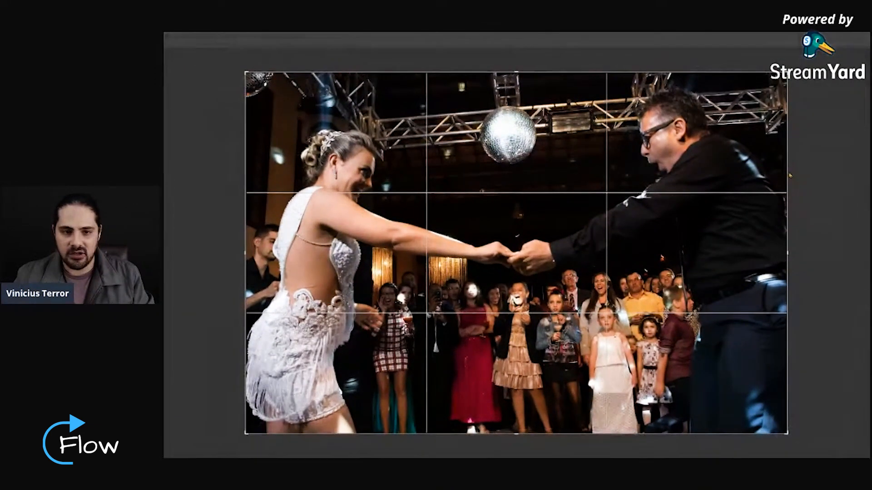
# Tighten and reposition the crop around the dancing couple and the guests, keeping the roof truss at the top, and apply it.
pyautogui.moveTo(796, 144); pyautogui.dragTo(796, 166)
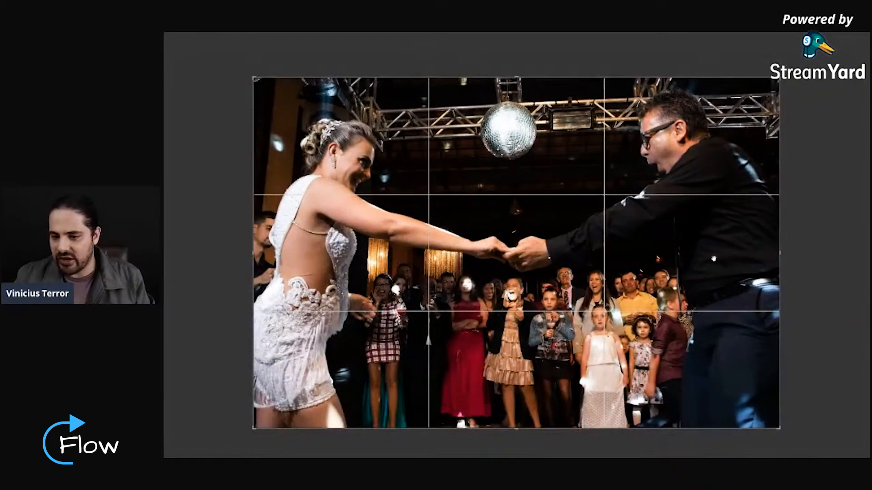
pyautogui.moveTo(693, 220); pyautogui.dragTo(710, 222)
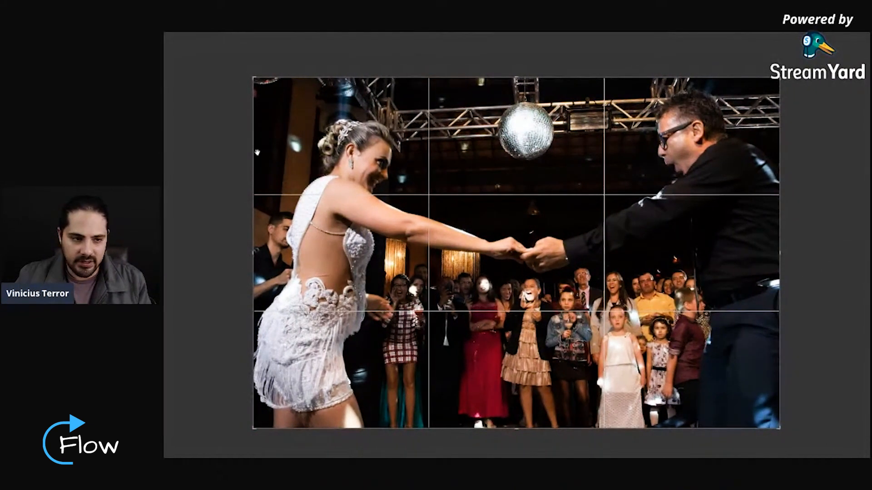
pyautogui.moveTo(255, 153); pyautogui.dragTo(262, 154)
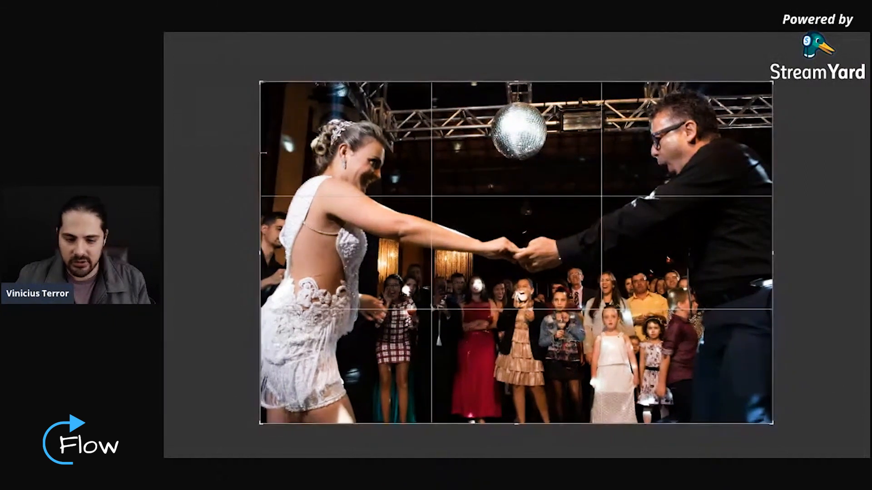
pyautogui.moveTo(272, 177); pyautogui.dragTo(271, 160)
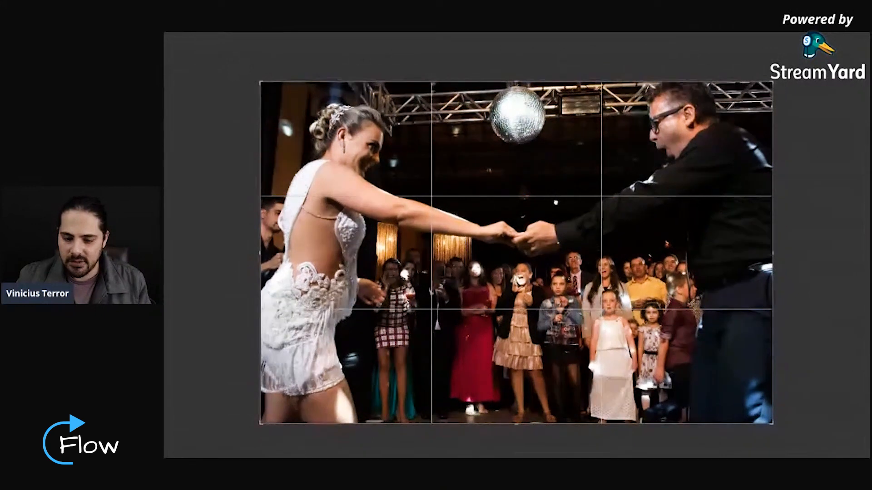
pyautogui.moveTo(568, 85); pyautogui.dragTo(585, 123)
pyautogui.press('Return')
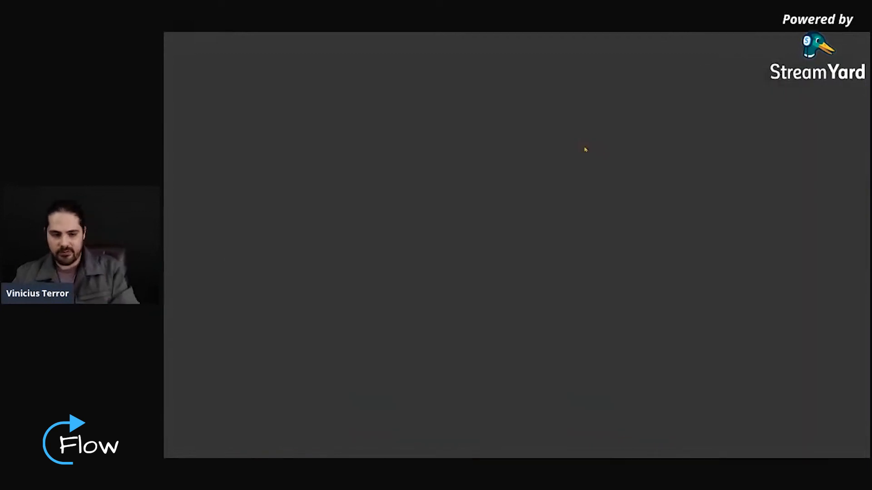
pyautogui.hotkey('shift', 'f')
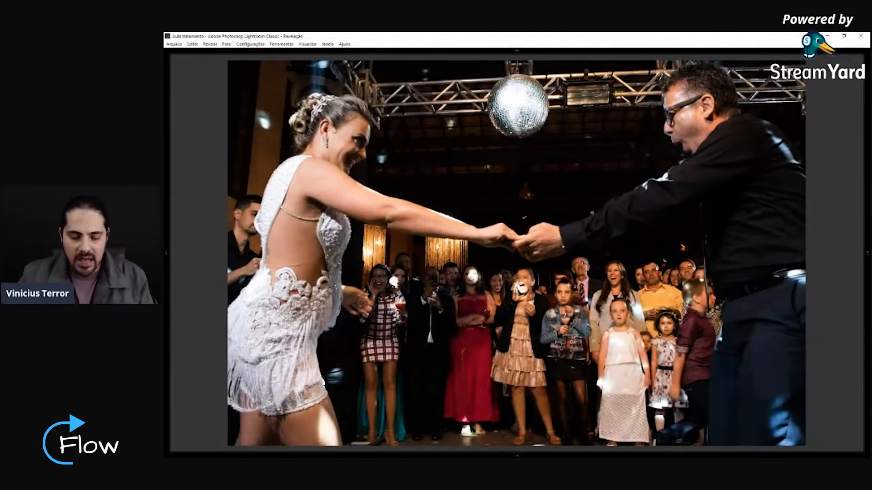
# Apply the user presets Aula igreja and 01 - PB to the dance floor photo.
pyautogui.moveTo(165, 256)
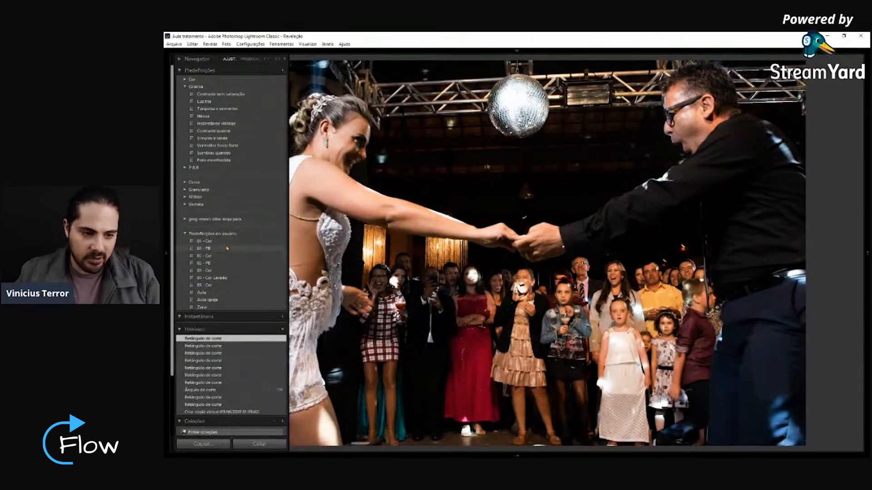
pyautogui.click(226, 301)
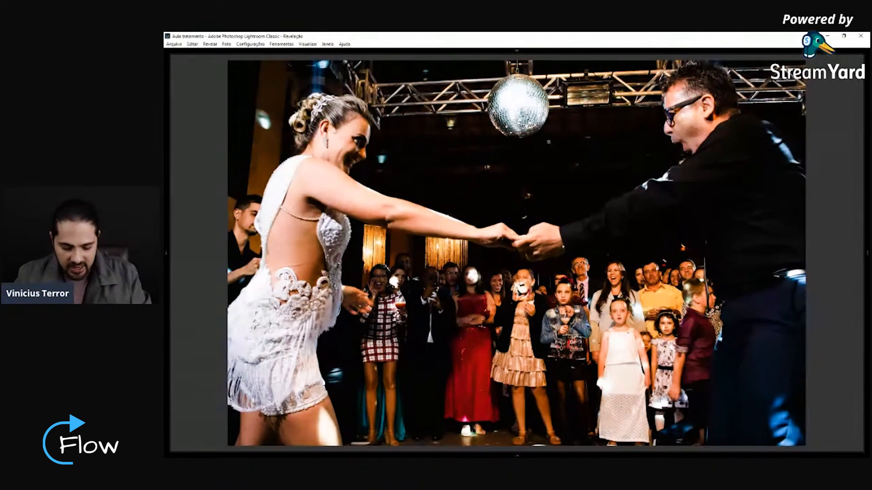
pyautogui.moveTo(165, 185)
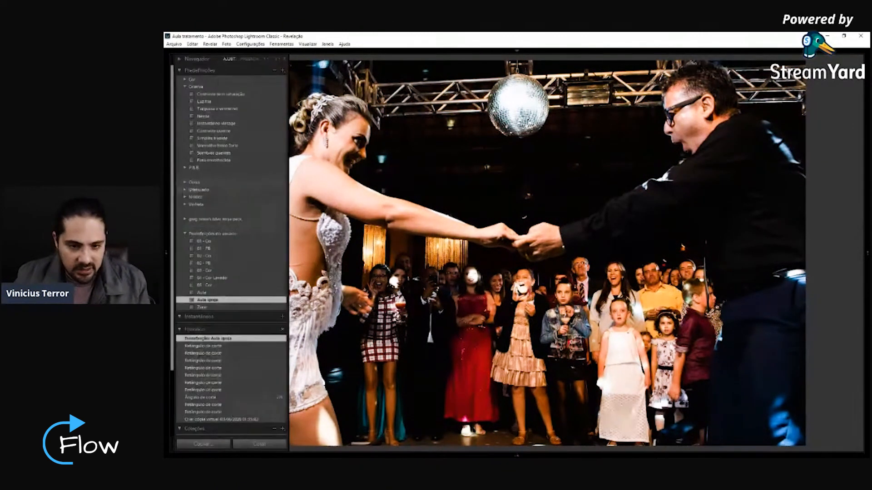
pyautogui.click(212, 250)
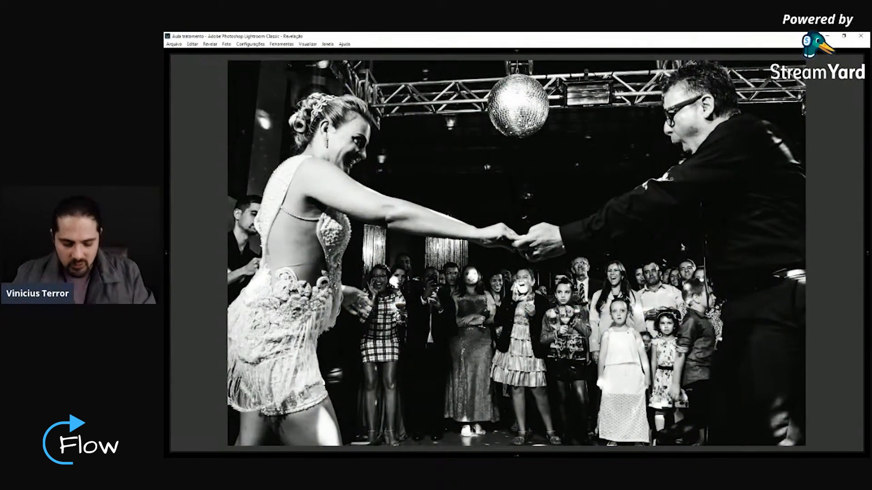
# Brush the disco ball and most of the roof truss to black with exposure -4.00 and highlights -100.
pyautogui.press('Tab')
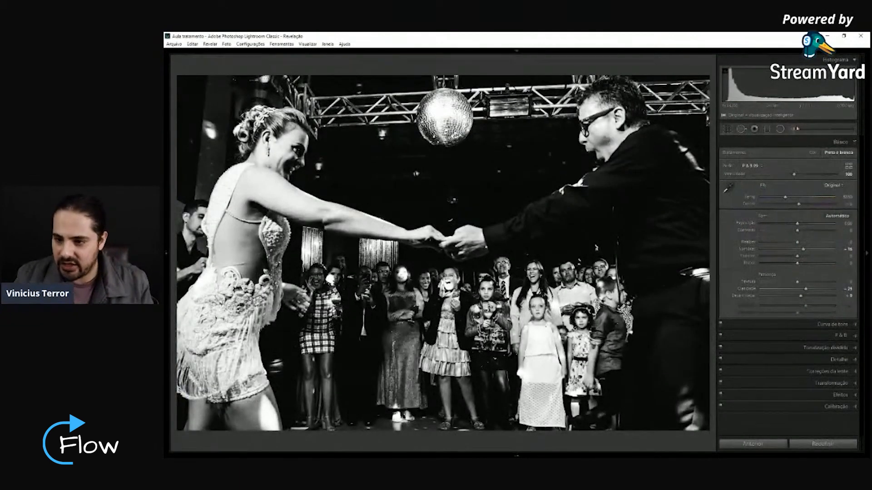
pyautogui.click(793, 130)
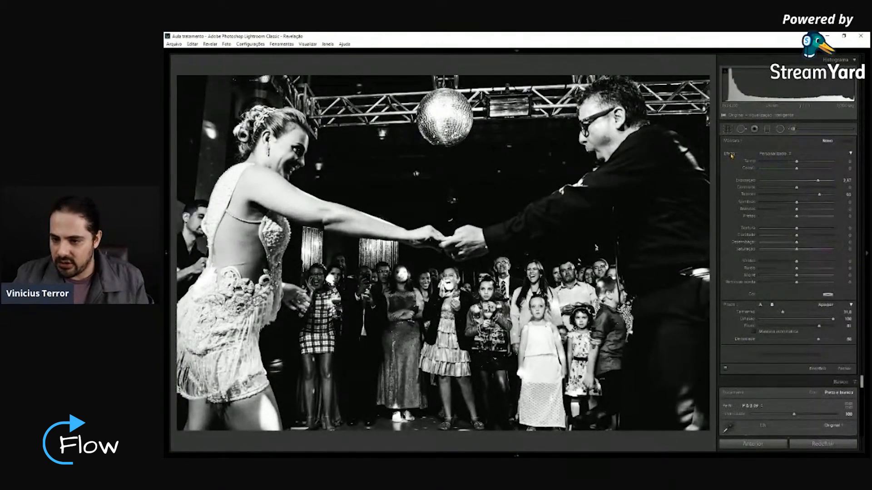
pyautogui.moveTo(771, 182); pyautogui.dragTo(750, 185)
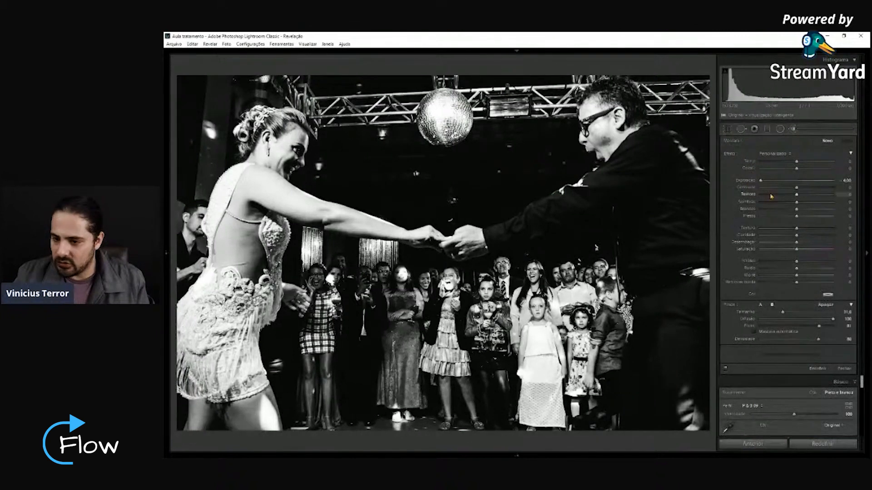
pyautogui.scroll(-5, 461, 129)
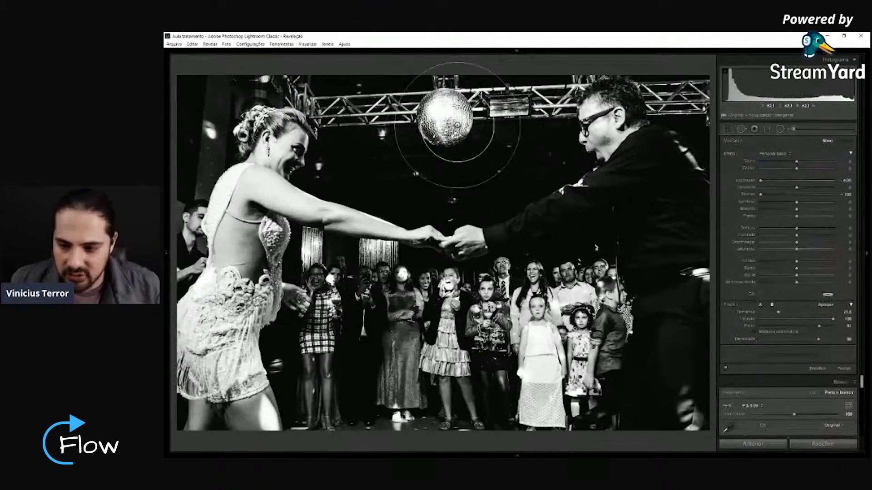
pyautogui.scroll(-4, 460, 124)
pyautogui.scroll(-4, 460, 125)
pyautogui.scroll(2, 466, 120)
pyautogui.moveTo(473, 116)
pyautogui.mouseDown()
pyautogui.moveTo(418, 107)
pyautogui.moveTo(427, 116)
pyautogui.moveTo(415, 122)
pyautogui.moveTo(482, 108)
pyautogui.moveTo(520, 84)
pyautogui.moveTo(538, 87)
pyautogui.moveTo(355, 92)
pyautogui.moveTo(371, 120)
pyautogui.moveTo(397, 122)
pyautogui.moveTo(344, 91)
pyautogui.moveTo(346, 77)
pyautogui.moveTo(245, 68)
pyautogui.moveTo(285, 68)
pyautogui.moveTo(208, 77)
pyautogui.moveTo(188, 113)
pyautogui.moveTo(190, 100)
pyautogui.moveTo(191, 138)
pyautogui.moveTo(166, 189)
pyautogui.moveTo(165, 261)
pyautogui.moveTo(169, 196)
pyautogui.moveTo(202, 110)
pyautogui.moveTo(219, 90)
pyautogui.moveTo(274, 69)
pyautogui.moveTo(321, 80)
pyautogui.moveTo(348, 115)
pyautogui.mouseUp()
pyautogui.scroll(-4, 342, 88)
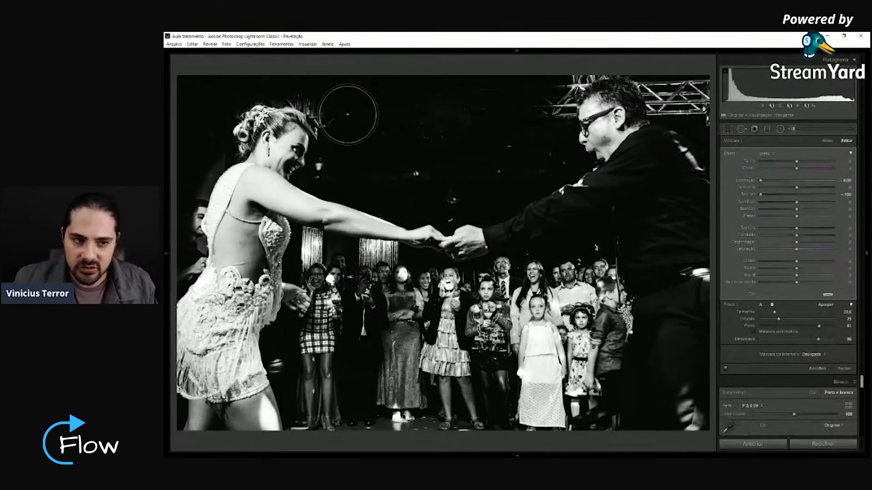
# Darken more of the truss around the man's head and along the photo's upper edge with a smaller brush.
pyautogui.moveTo(689, 94)
pyautogui.mouseDown()
pyautogui.moveTo(689, 72)
pyautogui.moveTo(710, 102)
pyautogui.moveTo(674, 80)
pyautogui.moveTo(676, 93)
pyautogui.moveTo(701, 99)
pyautogui.moveTo(690, 77)
pyautogui.mouseUp()
pyautogui.scroll(-3, 573, 77)
pyautogui.moveTo(547, 88)
pyautogui.mouseDown()
pyautogui.moveTo(595, 60)
pyautogui.moveTo(554, 93)
pyautogui.moveTo(550, 117)
pyautogui.moveTo(564, 77)
pyautogui.mouseUp()
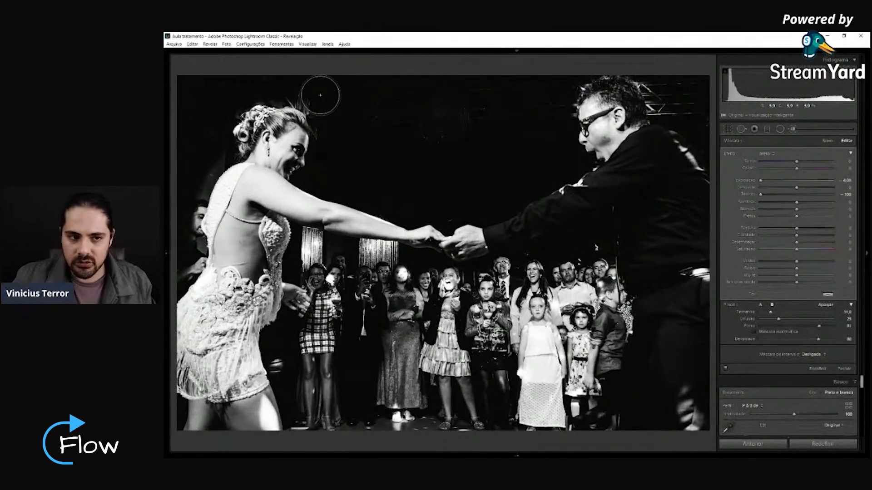
pyautogui.scroll(5, 471, 187)
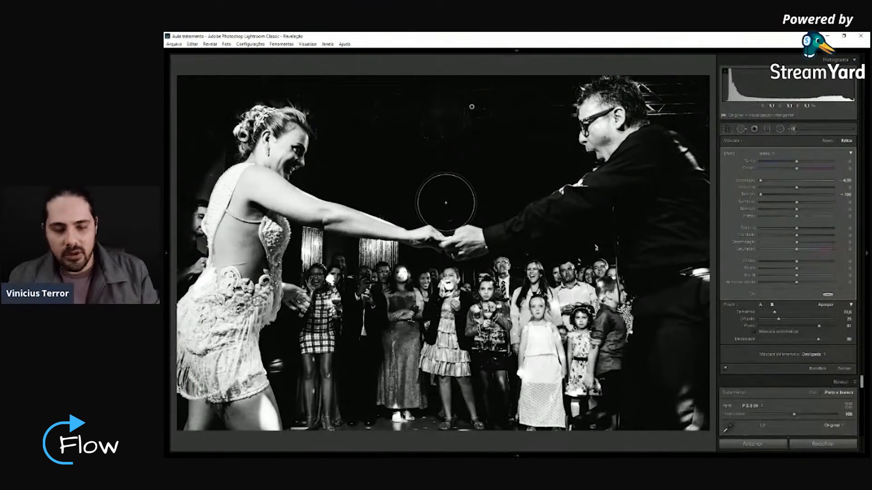
# Add a second brush adjustment with the same darkening settings over the truss remnants behind the man's head.
pyautogui.press('Return')
pyautogui.scroll(3, 480, 166)
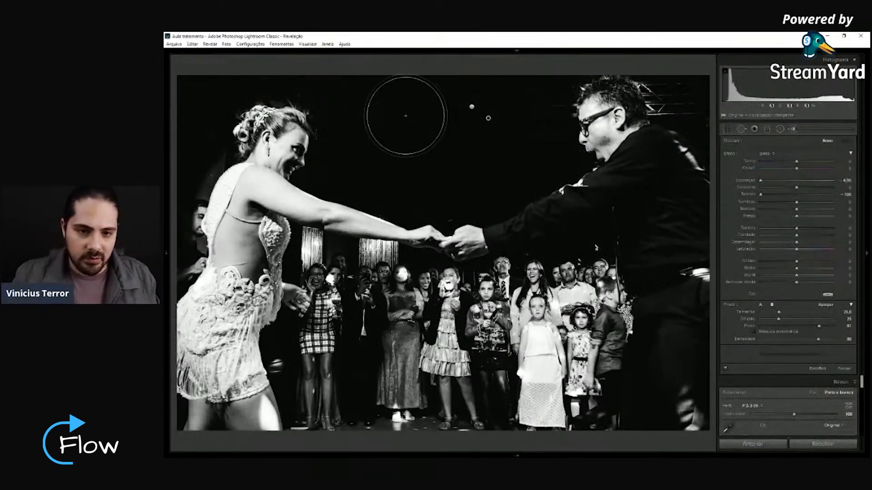
pyautogui.scroll(-3, 568, 91)
pyautogui.click(684, 93)
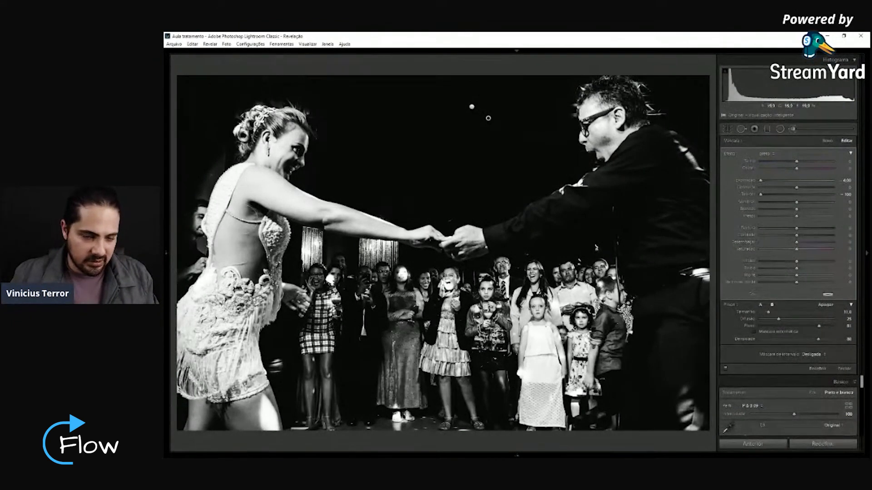
# Vary the brush size and feather and paint out the last truss traces beside the man's hair.
pyautogui.scroll(3, 439, 158)
pyautogui.scroll(4, 438, 159)
pyautogui.scroll(-2, 437, 161)
pyautogui.scroll(6, 433, 165)
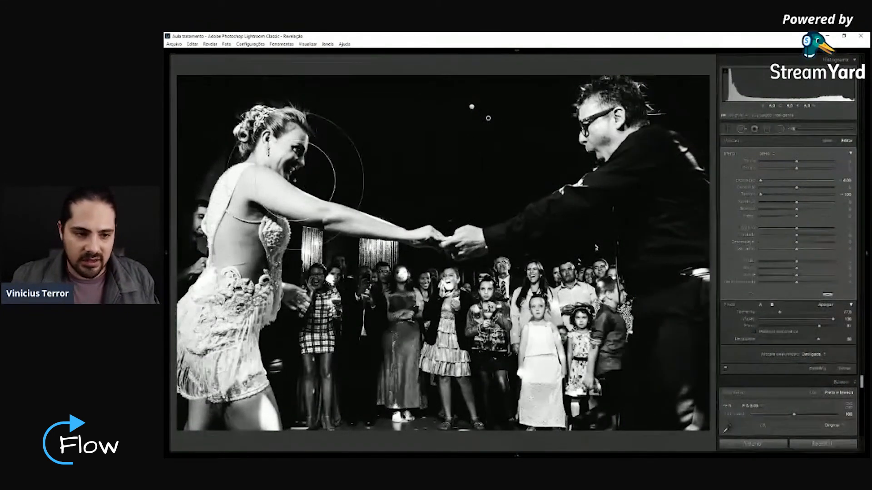
pyautogui.scroll(-5, 427, 156)
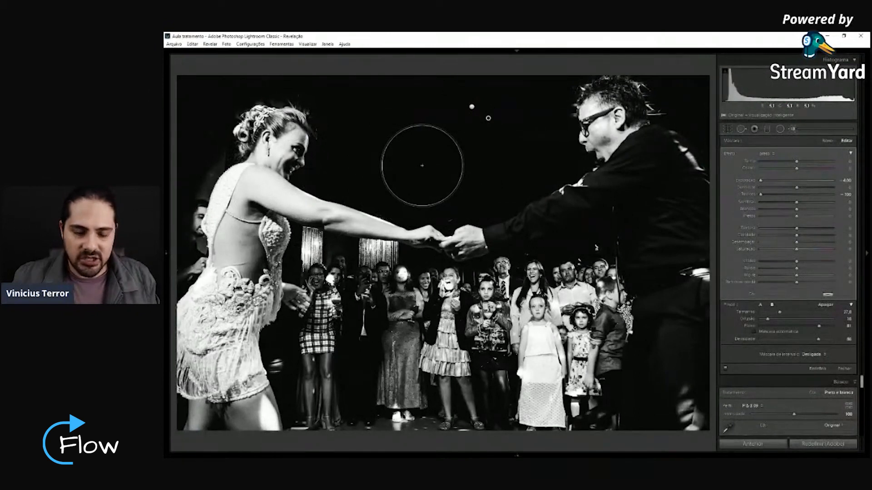
pyautogui.scroll(-1, 408, 162)
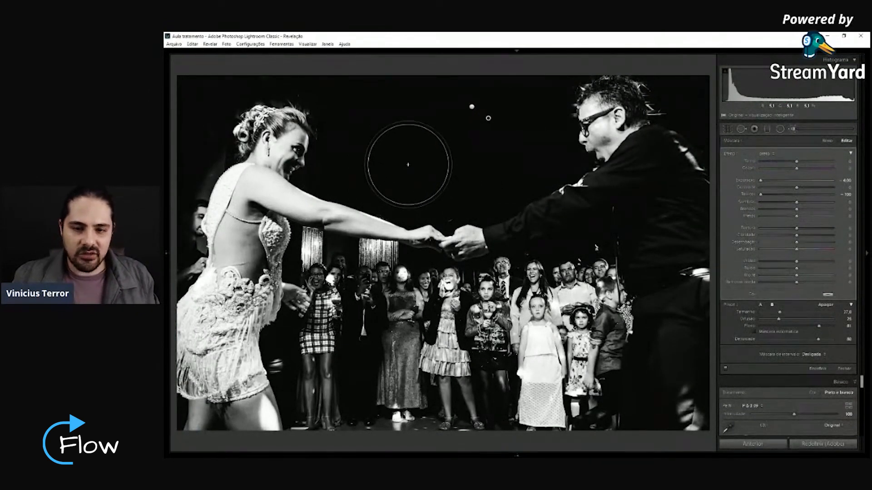
pyautogui.scroll(-2, 382, 156)
pyautogui.scroll(-2, 350, 127)
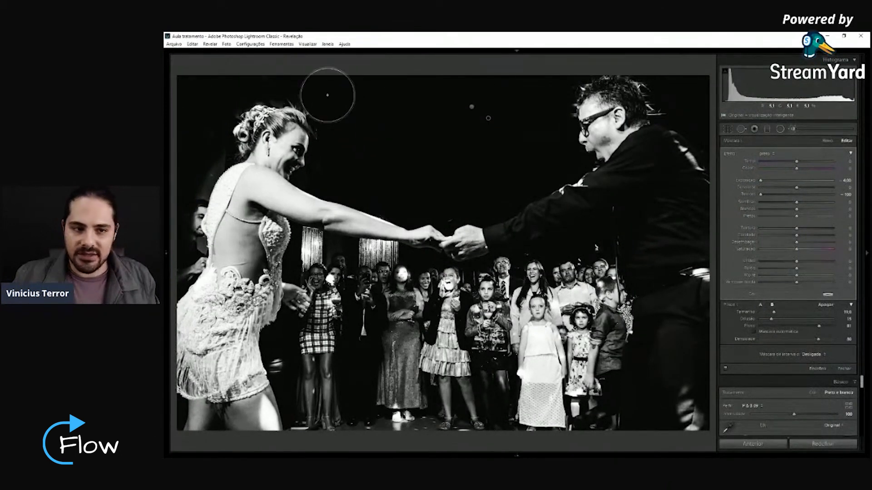
# Paint the bright belt and trouser highlights on the man black with a smaller brush, and try feather amounts from 25 to 75.
pyautogui.scroll(-2, 663, 100)
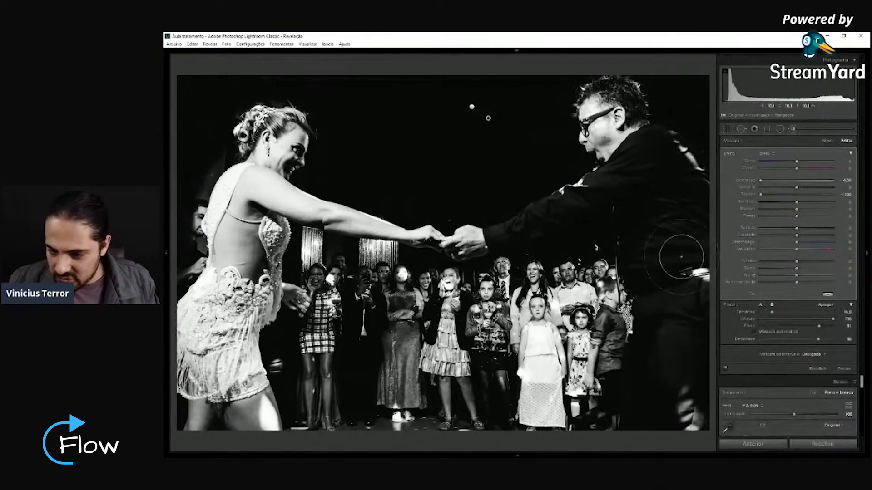
pyautogui.scroll(-2, 686, 263)
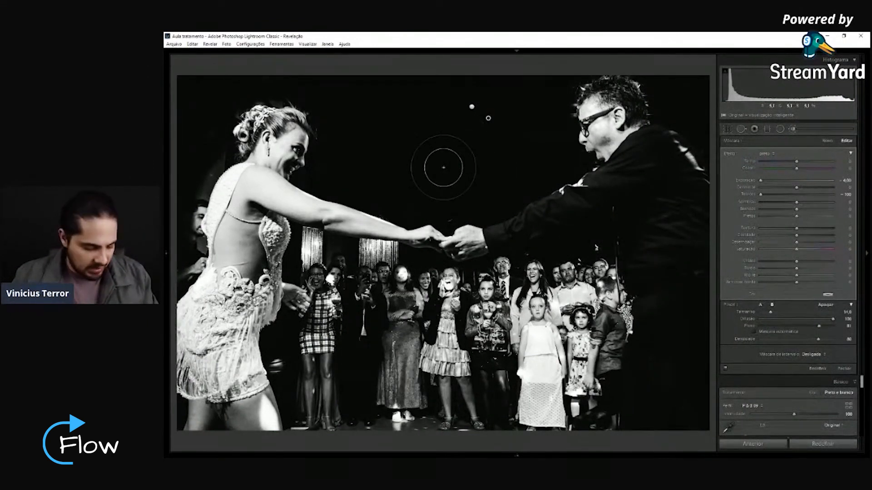
pyautogui.keyDown('shift'); pyautogui.scroll(-4, 432, 152); pyautogui.keyUp('shift')
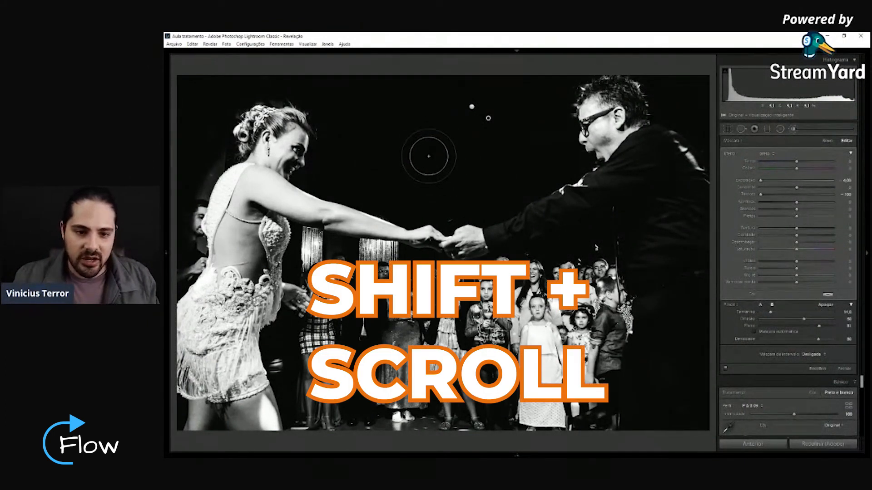
pyautogui.keyDown('shift'); pyautogui.scroll(6, 428, 157); pyautogui.keyUp('shift')
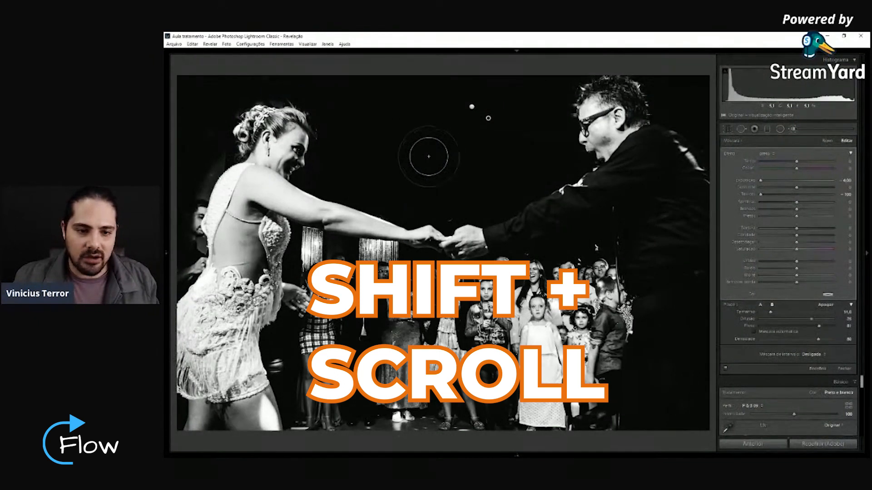
pyautogui.keyDown('shift'); pyautogui.scroll(2, 428, 156); pyautogui.keyUp('shift')
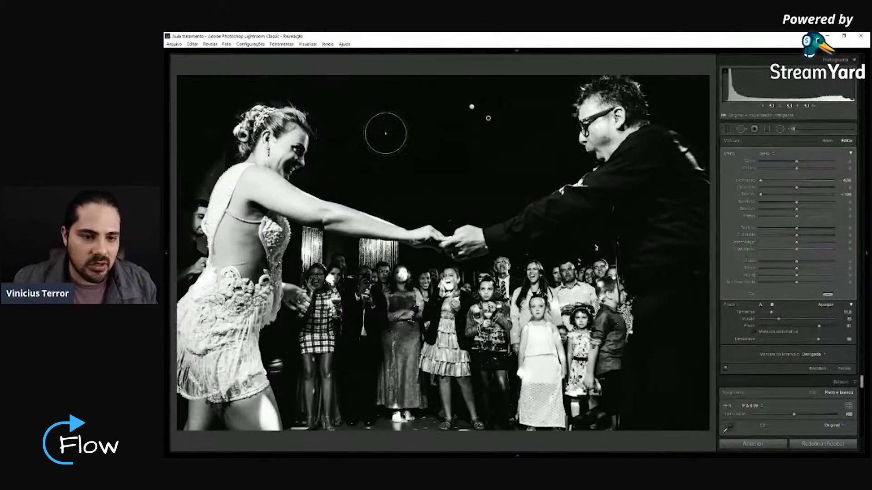
pyautogui.keyDown('shift'); pyautogui.scroll(-2, 383, 134); pyautogui.keyUp('shift')
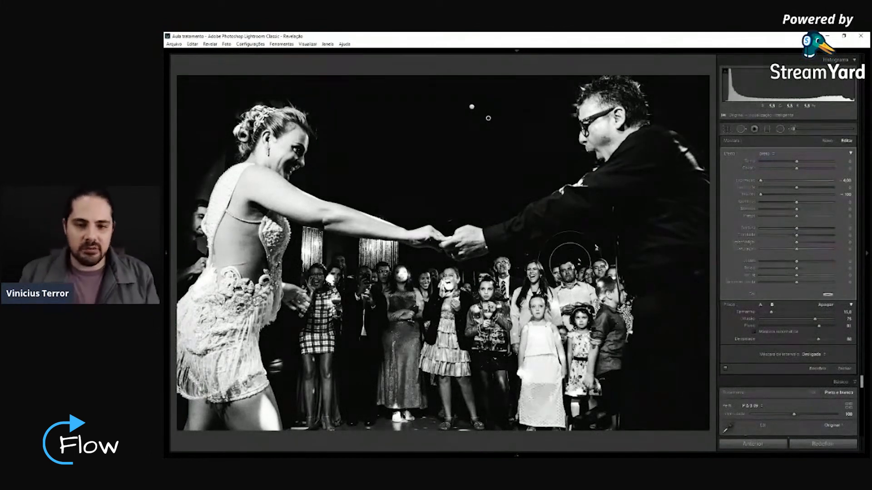
pyautogui.press('k')
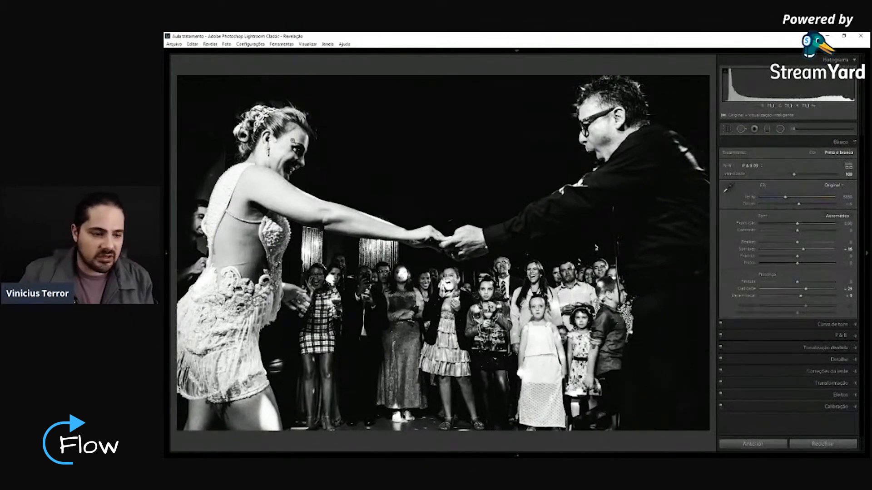
# Add a new brush adjustment with exposure -4.00, highlights -100 and feather 25, and paint out the man standing behind the bride's back.
pyautogui.click(196, 194)
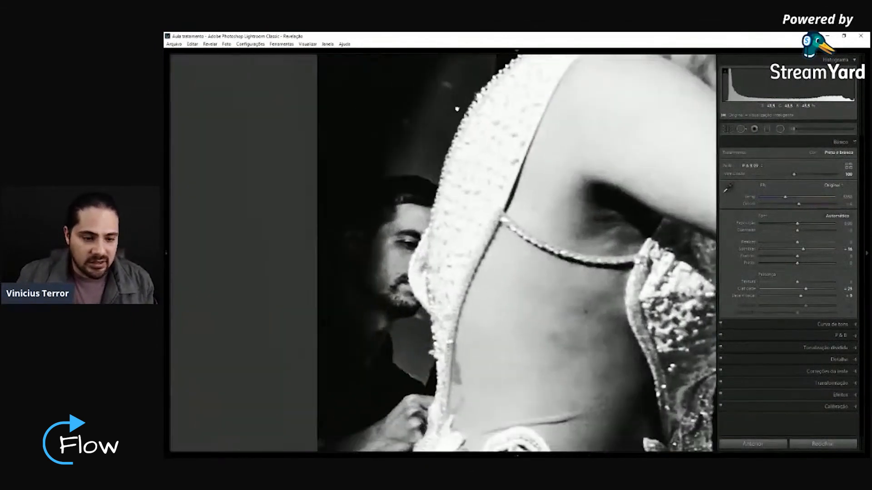
pyautogui.scroll(-5, 447, 96)
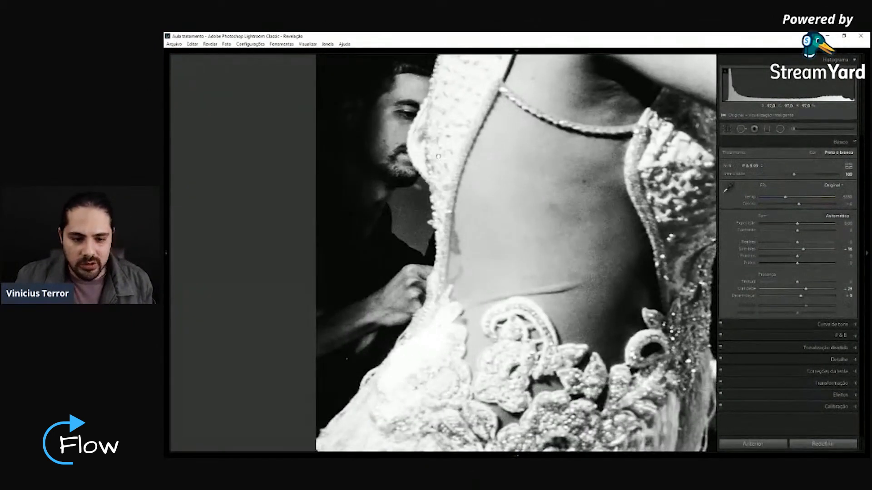
pyautogui.press('k')
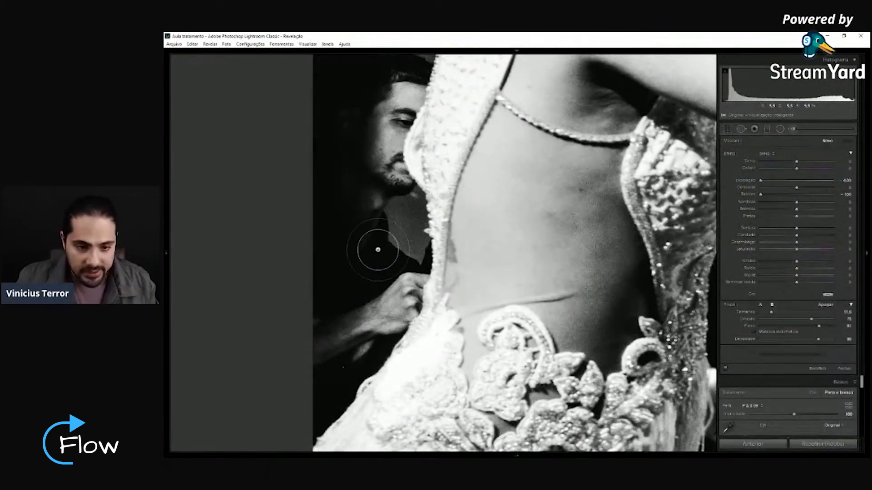
pyautogui.hotkey('shift', '[')
pyautogui.hotkey('shift', '[')
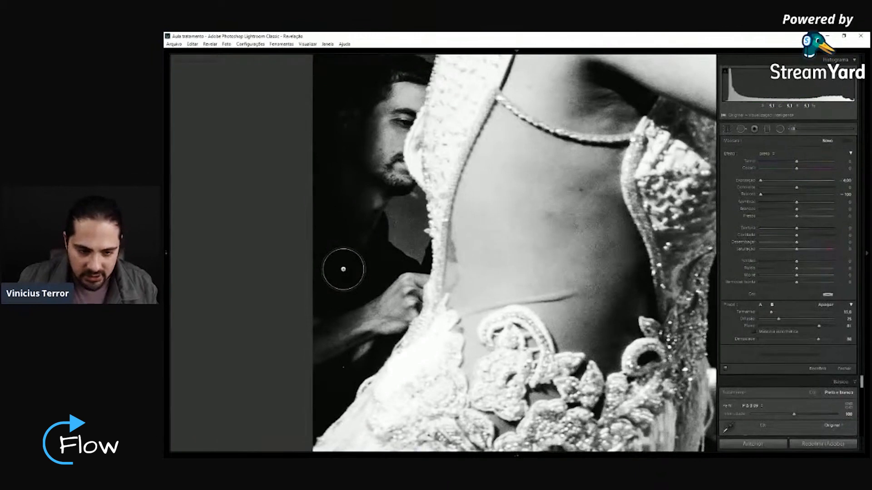
pyautogui.moveTo(350, 312)
pyautogui.mouseDown()
pyautogui.moveTo(373, 314)
pyautogui.moveTo(365, 332)
pyautogui.moveTo(391, 294)
pyautogui.moveTo(384, 316)
pyautogui.moveTo(402, 264)
pyautogui.moveTo(376, 143)
pyautogui.moveTo(399, 68)
pyautogui.mouseUp()
pyautogui.moveTo(359, 252)
pyautogui.mouseDown()
pyautogui.moveTo(347, 168)
pyautogui.moveTo(370, 231)
pyautogui.moveTo(392, 226)
pyautogui.mouseUp()
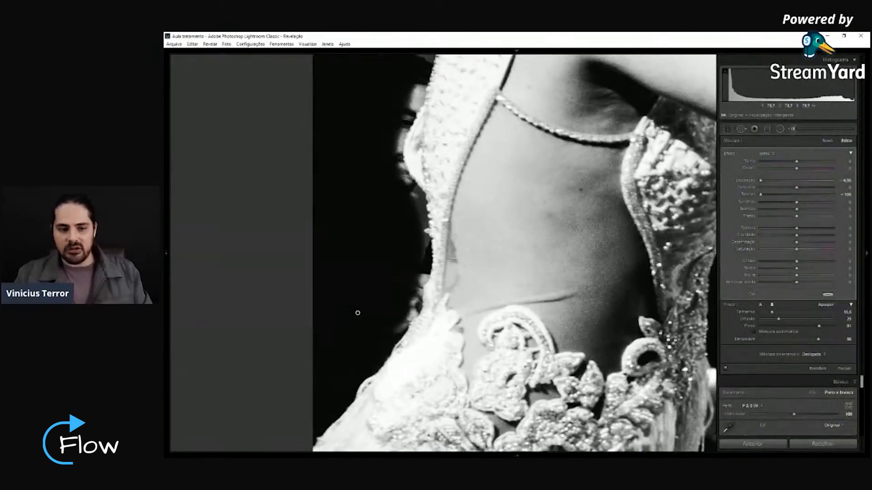
pyautogui.moveTo(373, 76); pyautogui.dragTo(353, 213)
pyautogui.moveTo(397, 166); pyautogui.dragTo(383, 209)
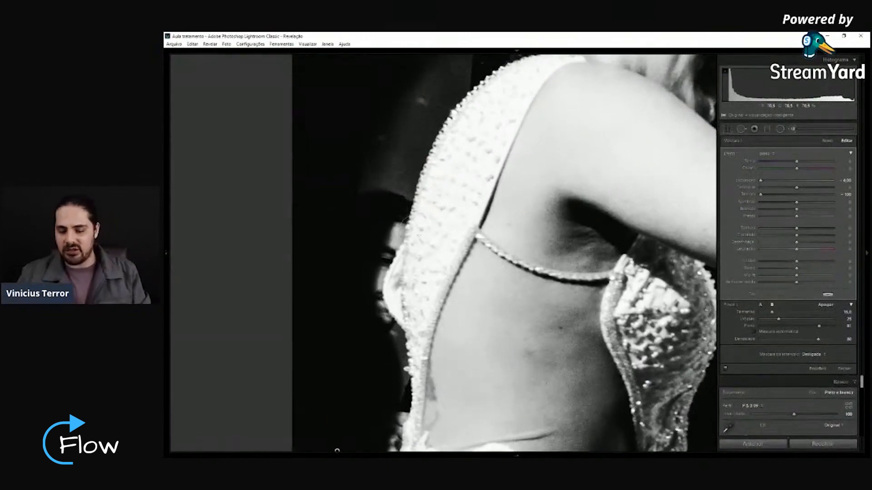
# Enable auto mask and darken the last traces of the man and the background along the back edge of the bride's dress.
pyautogui.click(772, 332)
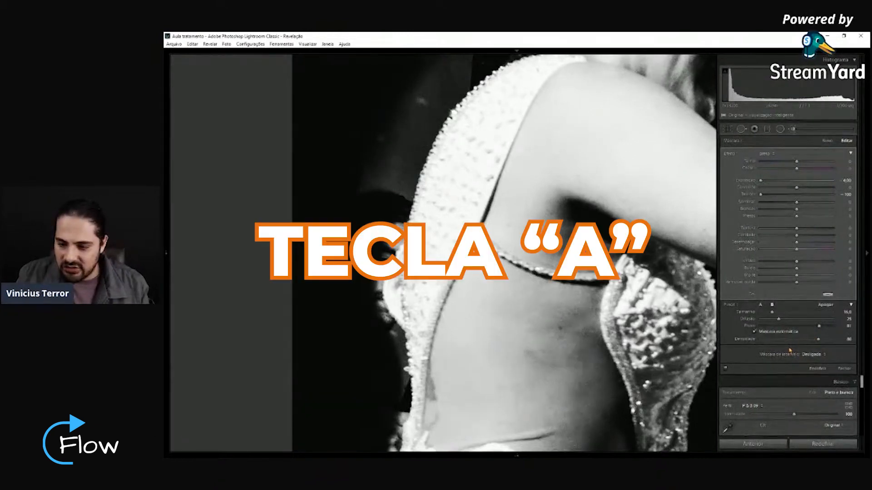
pyautogui.scroll(1, 379, 200)
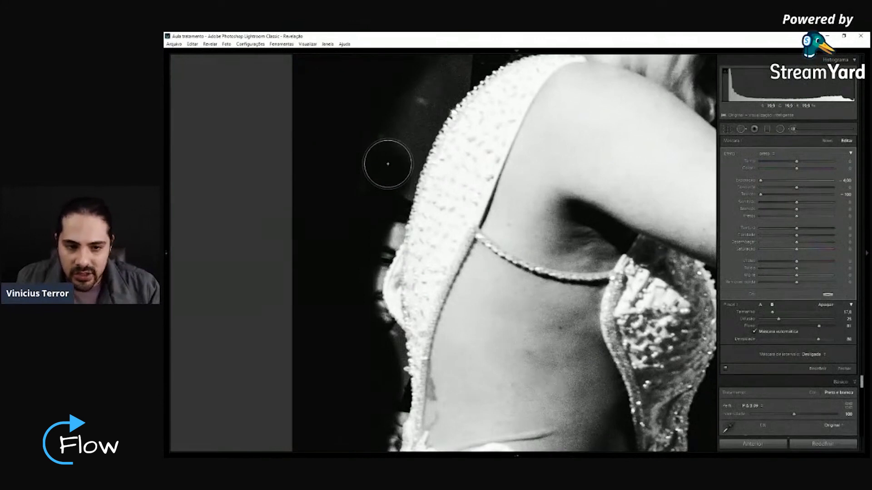
pyautogui.moveTo(387, 168)
pyautogui.mouseDown()
pyautogui.moveTo(391, 192)
pyautogui.moveTo(438, 97)
pyautogui.moveTo(476, 64)
pyautogui.moveTo(448, 111)
pyautogui.moveTo(445, 101)
pyautogui.moveTo(428, 118)
pyautogui.moveTo(373, 272)
pyautogui.moveTo(392, 392)
pyautogui.moveTo(382, 441)
pyautogui.mouseUp()
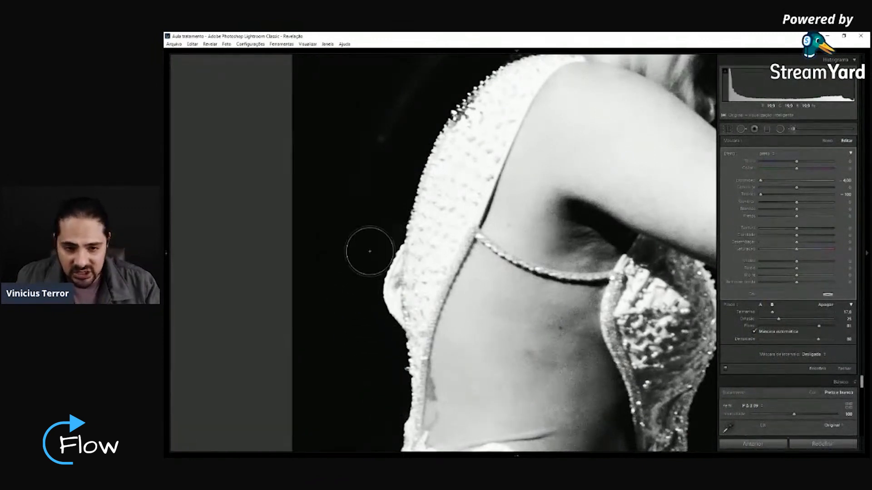
# Erase the dark brush spill from the beaded edge of the dress with a smaller erase brush.
pyautogui.moveTo(420, 169)
pyautogui.mouseDown()
pyautogui.moveTo(429, 142)
pyautogui.moveTo(399, 210)
pyautogui.moveTo(420, 162)
pyautogui.mouseUp()
pyautogui.press('alt')
pyautogui.scroll(-6, 428, 166)
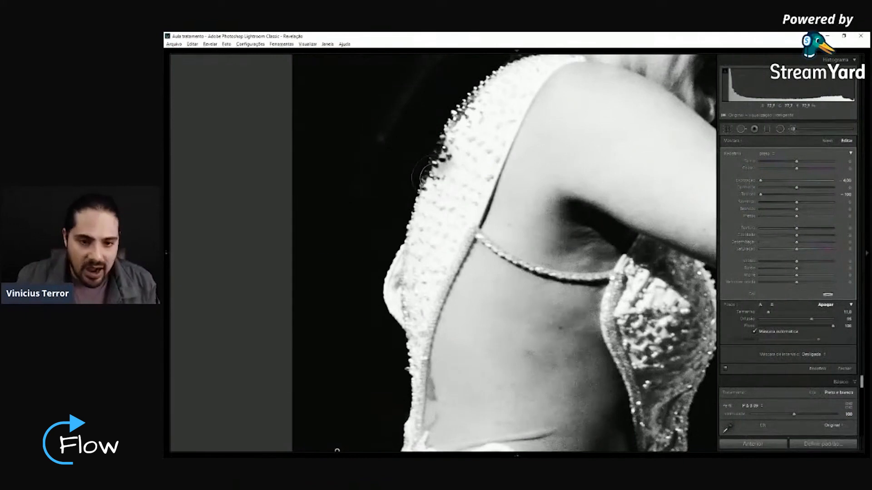
pyautogui.moveTo(440, 166); pyautogui.dragTo(457, 137)
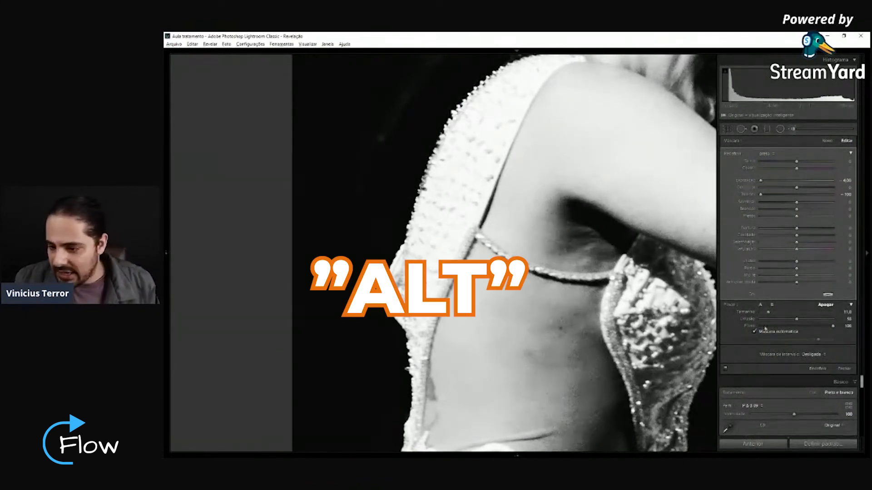
pyautogui.press('alt')
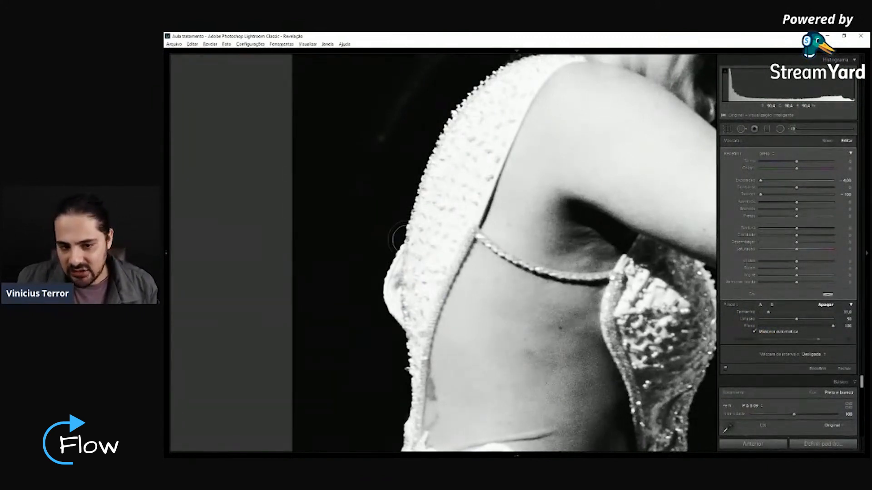
# Enlarge the brush and darken the background beside the bride's back and waist.
pyautogui.scroll(3, 346, 208)
pyautogui.moveTo(362, 185)
pyautogui.mouseDown()
pyautogui.moveTo(420, 71)
pyautogui.moveTo(405, 109)
pyautogui.mouseUp()
pyautogui.moveTo(364, 237); pyautogui.dragTo(398, 84)
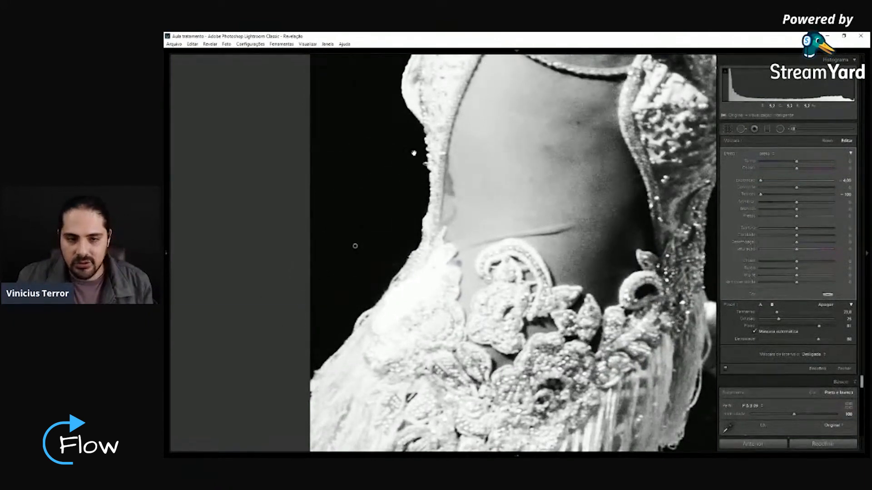
# Paint out the lights and truss remnants around the bride's hair, finishing with a smaller brush and auto mask disabled.
pyautogui.scroll(10, 355, 246)
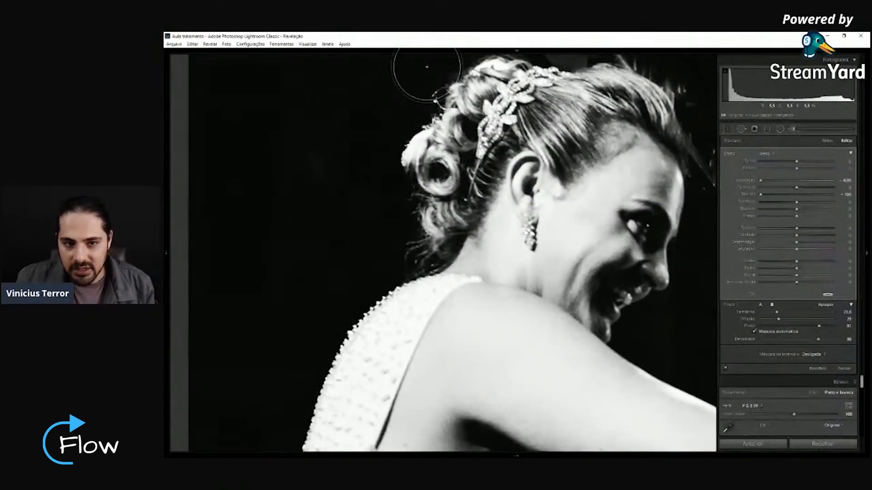
pyautogui.moveTo(397, 138); pyautogui.dragTo(290, 320)
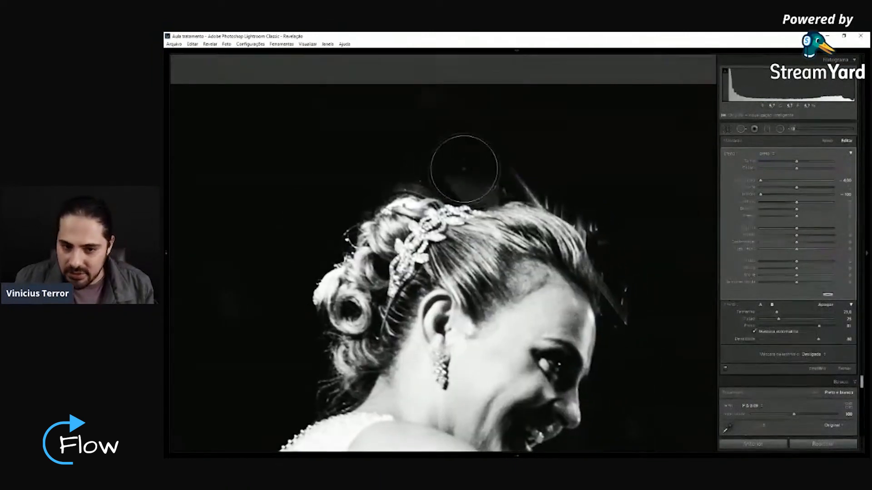
pyautogui.moveTo(476, 171)
pyautogui.mouseDown()
pyautogui.moveTo(520, 165)
pyautogui.moveTo(591, 181)
pyautogui.moveTo(643, 263)
pyautogui.moveTo(651, 308)
pyautogui.moveTo(647, 298)
pyautogui.moveTo(640, 321)
pyautogui.moveTo(645, 305)
pyautogui.moveTo(610, 215)
pyautogui.mouseUp()
pyautogui.scroll(-6, 540, 173)
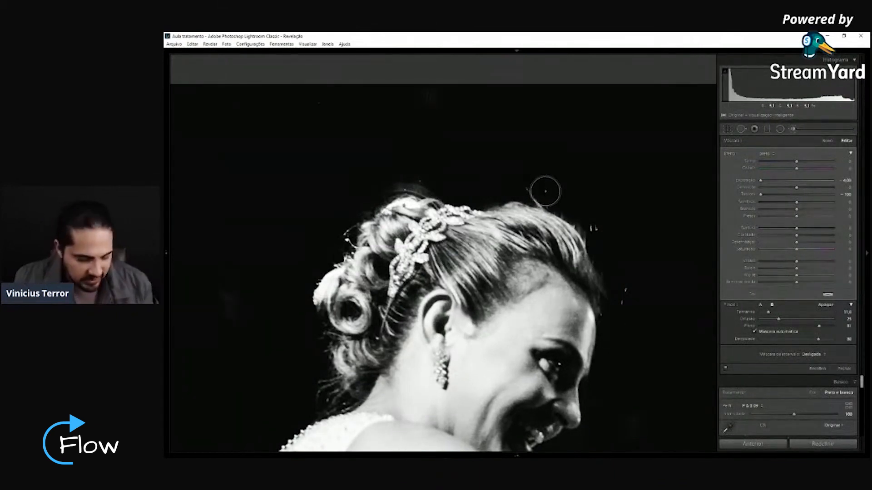
pyautogui.moveTo(510, 181)
pyautogui.mouseDown()
pyautogui.moveTo(537, 187)
pyautogui.moveTo(538, 195)
pyautogui.mouseUp()
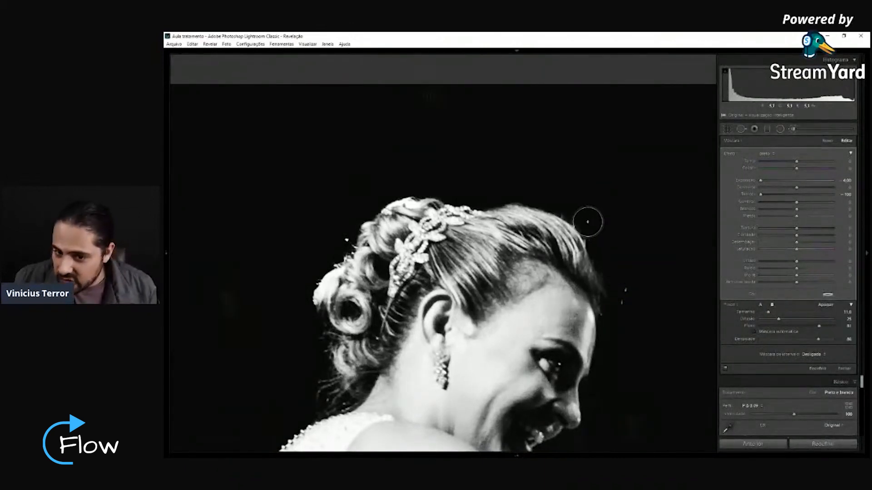
# Enable auto mask and darken the light streaks in front of the man's face and forehead.
pyautogui.moveTo(608, 236); pyautogui.dragTo(307, 274)
pyautogui.moveTo(590, 248); pyautogui.dragTo(255, 214)
pyautogui.moveTo(603, 223)
pyautogui.mouseDown()
pyautogui.moveTo(220, 232)
pyautogui.moveTo(167, 243)
pyautogui.mouseUp()
pyautogui.moveTo(409, 220); pyautogui.dragTo(391, 186)
pyautogui.scroll(1, 442, 249)
pyautogui.scroll(2, 443, 250)
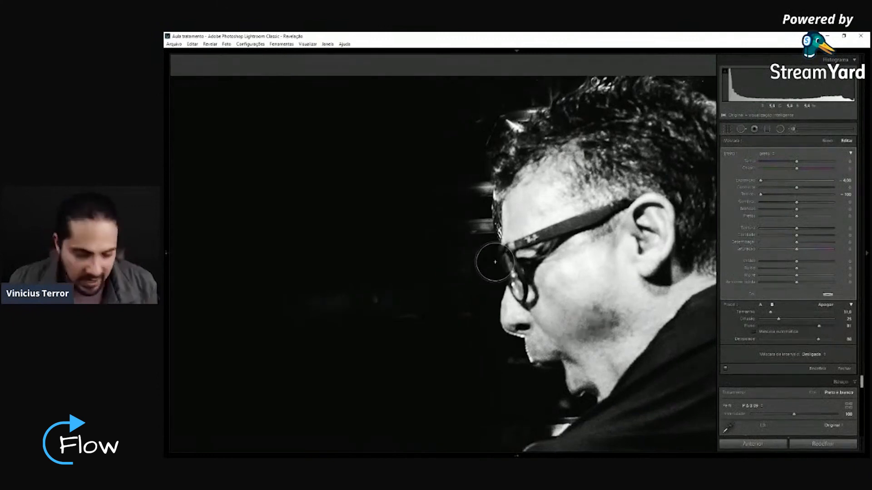
pyautogui.press('a')
pyautogui.moveTo(473, 194)
pyautogui.mouseDown()
pyautogui.moveTo(488, 136)
pyautogui.moveTo(546, 86)
pyautogui.mouseUp()
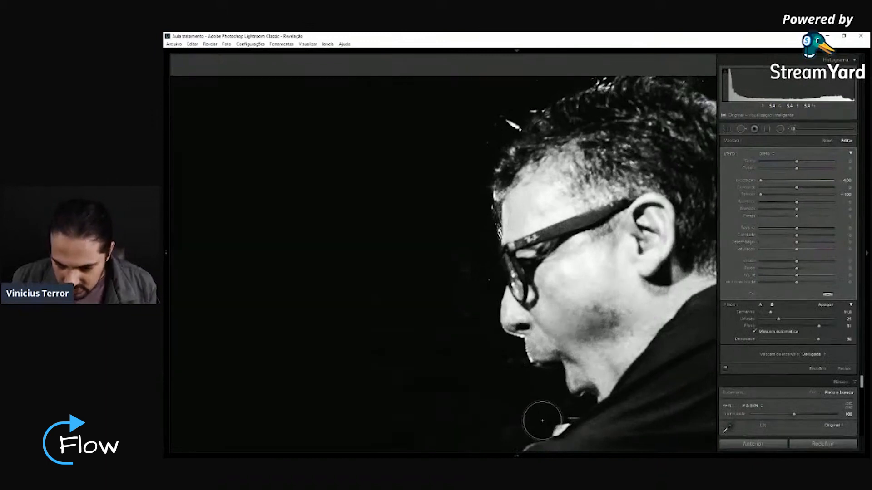
# Disable auto mask, shrink the brush and paint out the bright spots near the man's collar and above his forehead.
pyautogui.press('a')
pyautogui.scroll(-5, 557, 421)
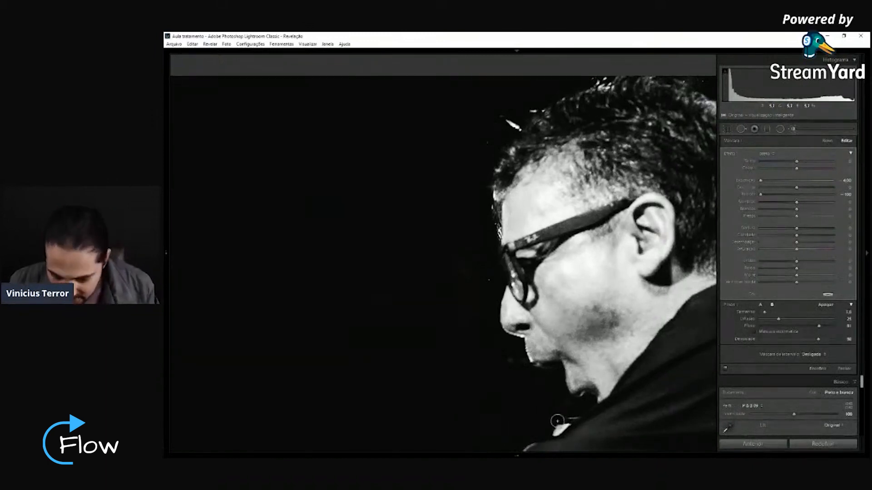
pyautogui.moveTo(562, 419)
pyautogui.mouseDown()
pyautogui.moveTo(552, 430)
pyautogui.moveTo(569, 419)
pyautogui.mouseUp()
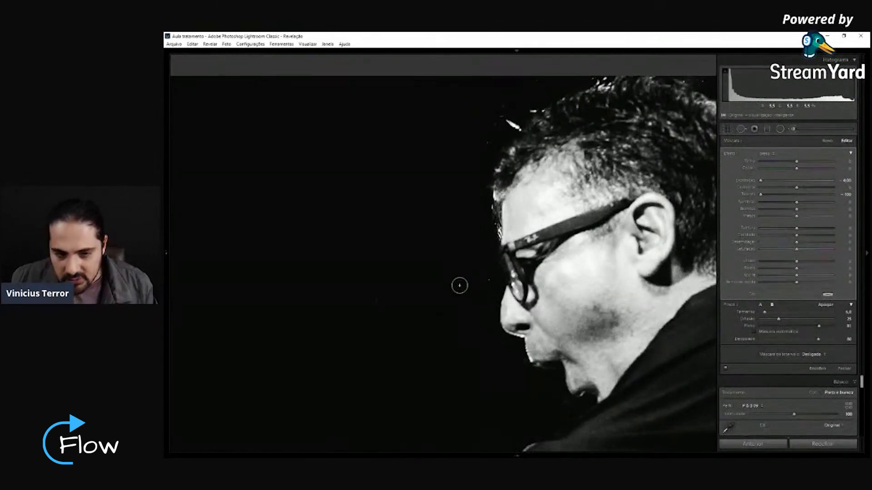
pyautogui.moveTo(477, 134)
pyautogui.mouseDown()
pyautogui.moveTo(516, 117)
pyautogui.moveTo(507, 131)
pyautogui.moveTo(536, 102)
pyautogui.mouseUp()
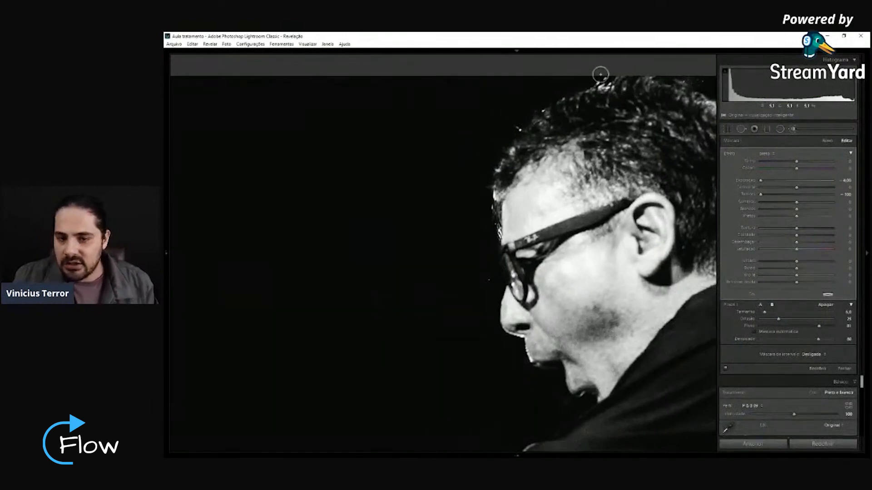
# Darken the background behind the man's head with a larger brush and close the brush adjustment in the full photo view.
pyautogui.moveTo(654, 175); pyautogui.dragTo(387, 173)
pyautogui.scroll(2, 496, 134)
pyautogui.moveTo(478, 122); pyautogui.dragTo(506, 219)
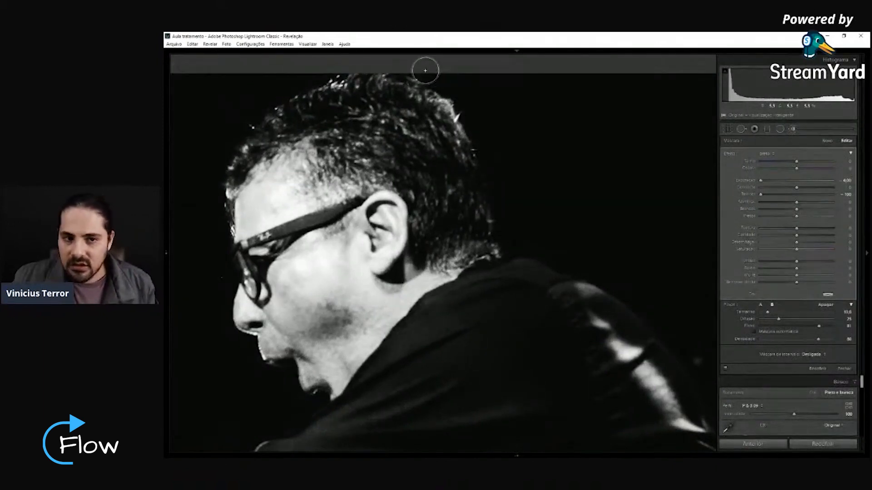
pyautogui.press('z')
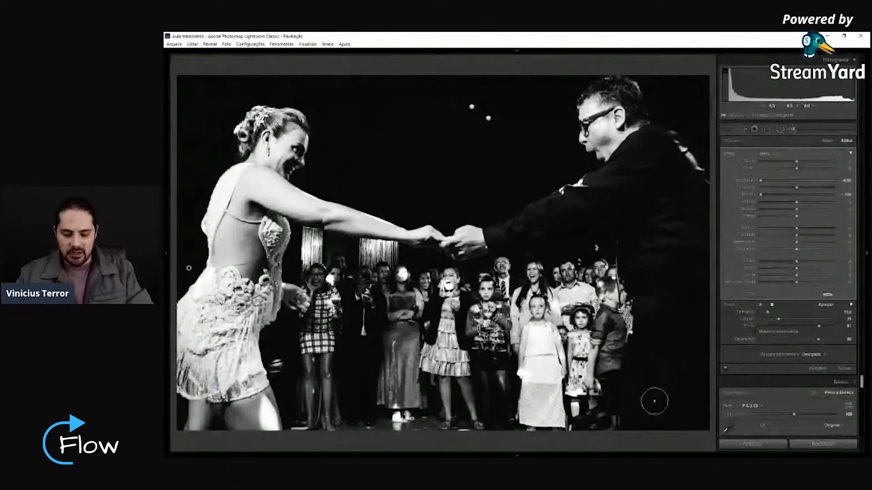
pyautogui.press('k')
# Compare the edited black-and-white dance floor photo with its original version.
pyautogui.moveTo(669, 455)
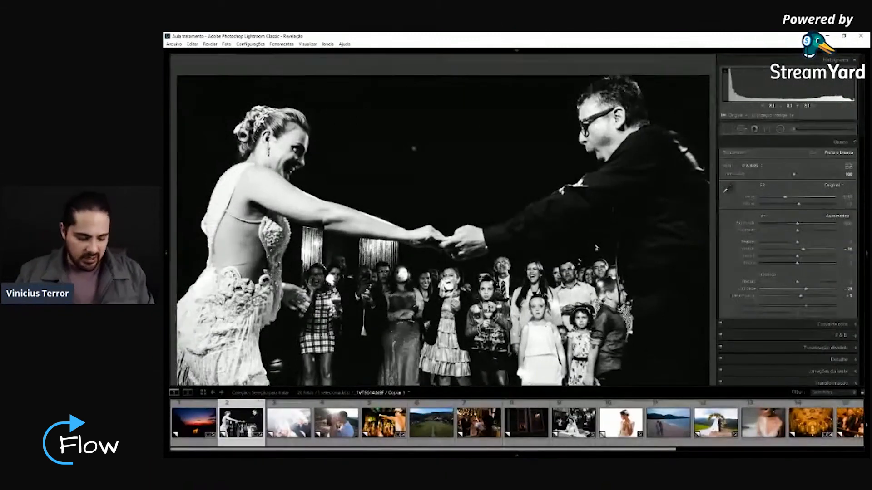
pyautogui.press('\\')
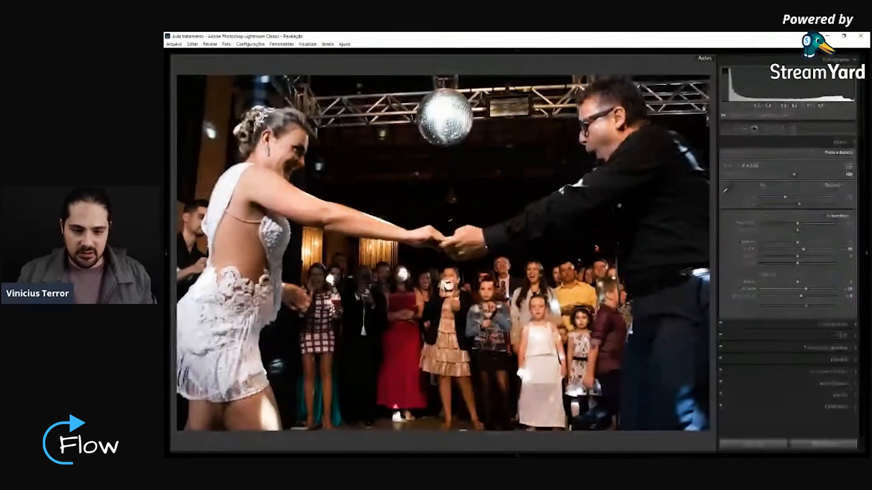
pyautogui.press('\\')
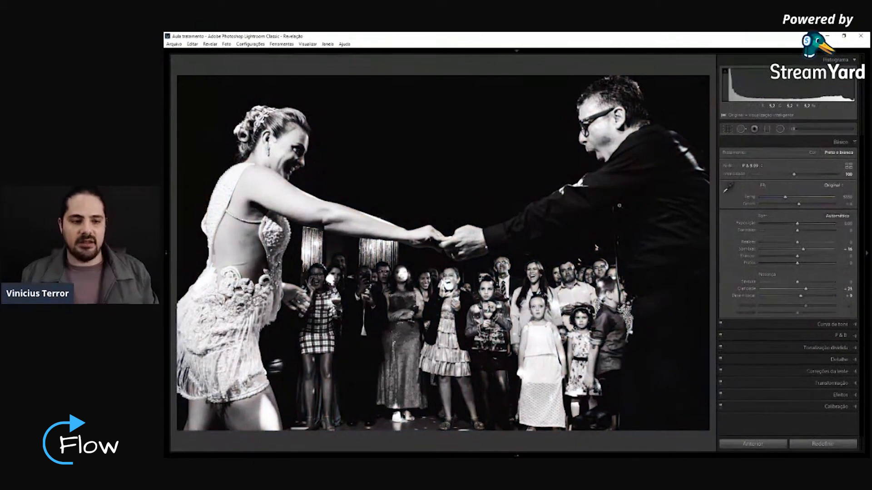
pyautogui.press('\\')
pyautogui.press('\\')
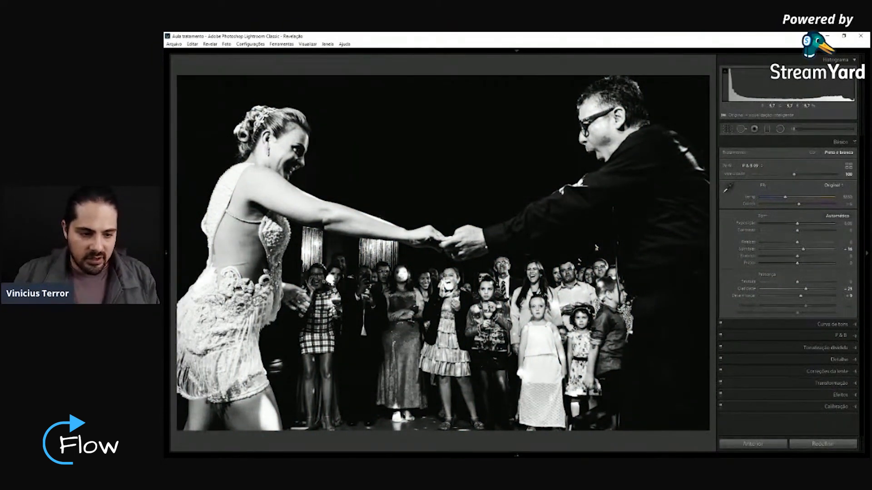
# Set up a brush with Exposure 1.06 and Highlights 34 and brighten the guests beside the bride's hand.
pyautogui.press('z')
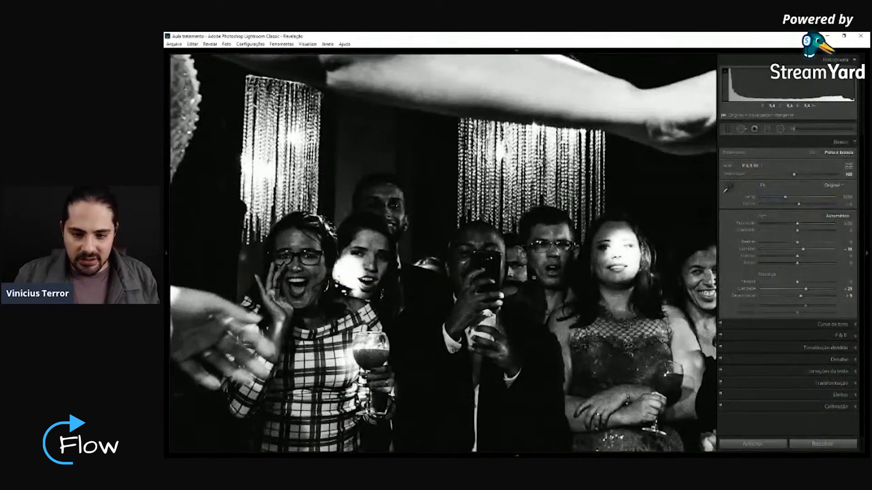
pyautogui.press('z')
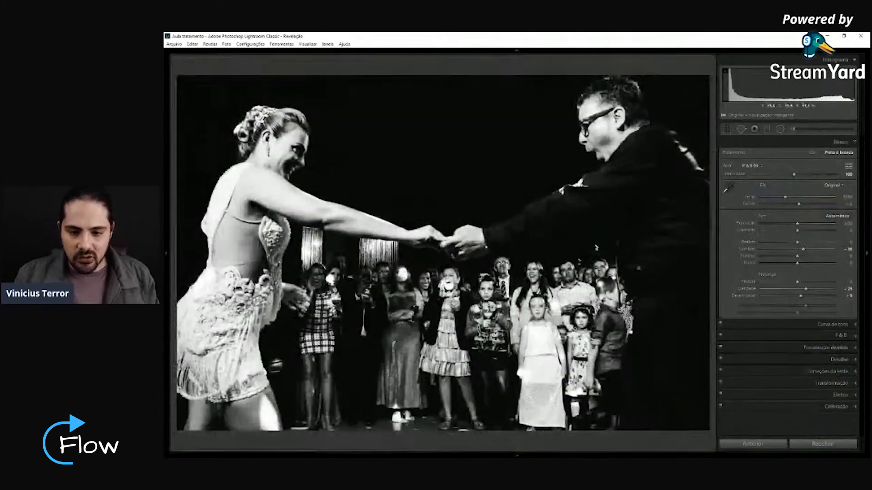
pyautogui.click(798, 129)
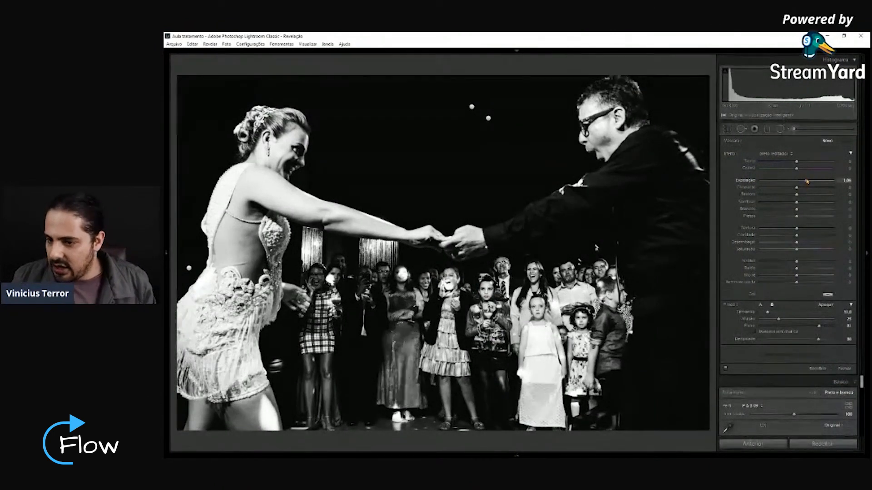
pyautogui.click(810, 196)
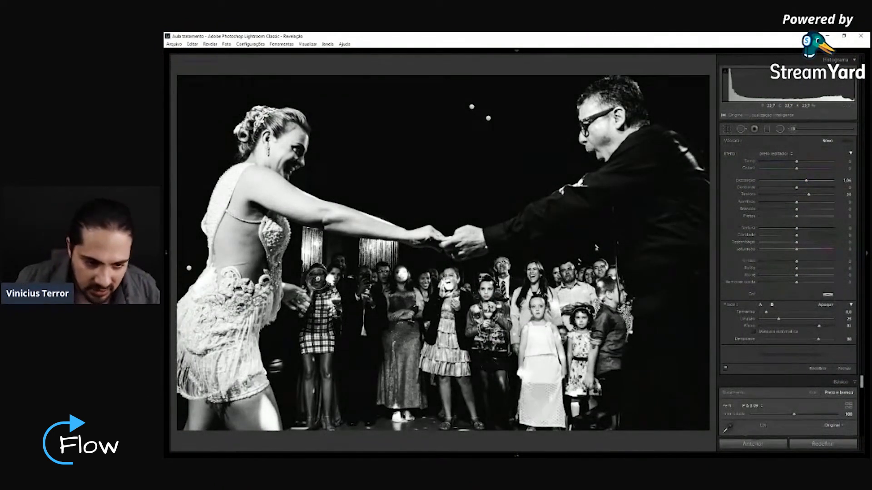
pyautogui.moveTo(351, 284)
pyautogui.mouseDown()
pyautogui.moveTo(373, 276)
pyautogui.moveTo(339, 262)
pyautogui.mouseUp()
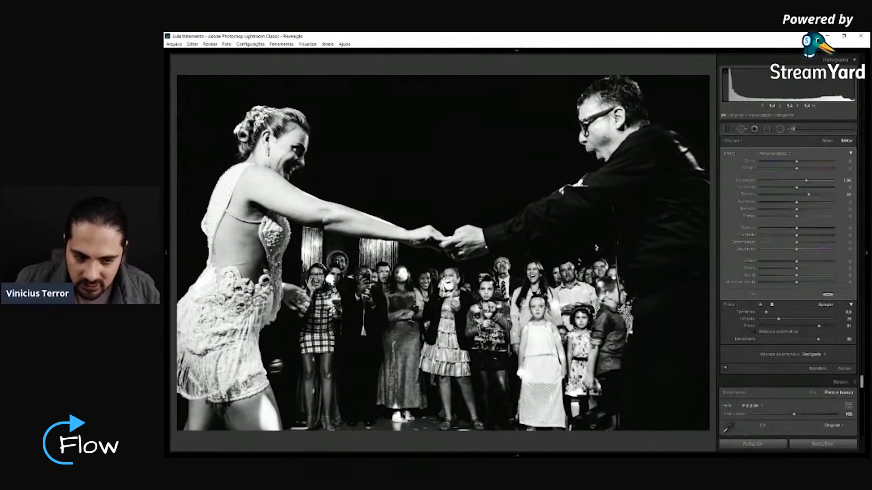
# Resize the brush and brighten the rest of the guests across the background up to the boy beside the man.
pyautogui.press('alt')
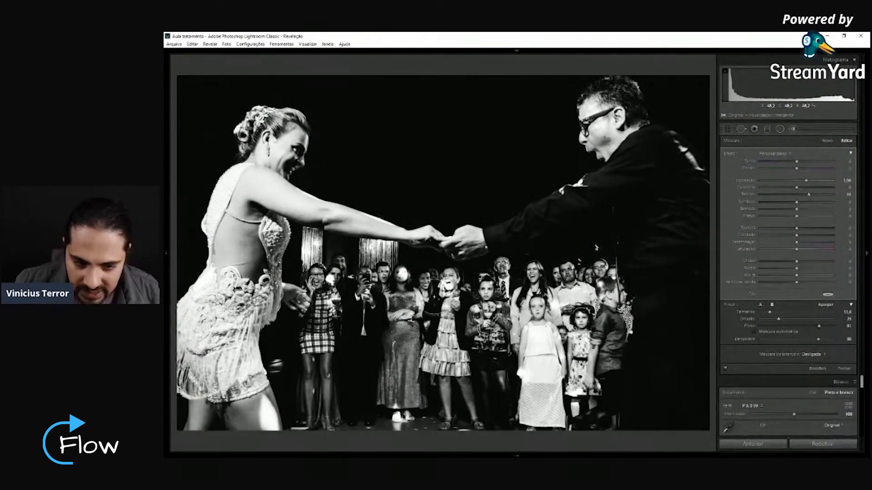
pyautogui.scroll(-3, 445, 274)
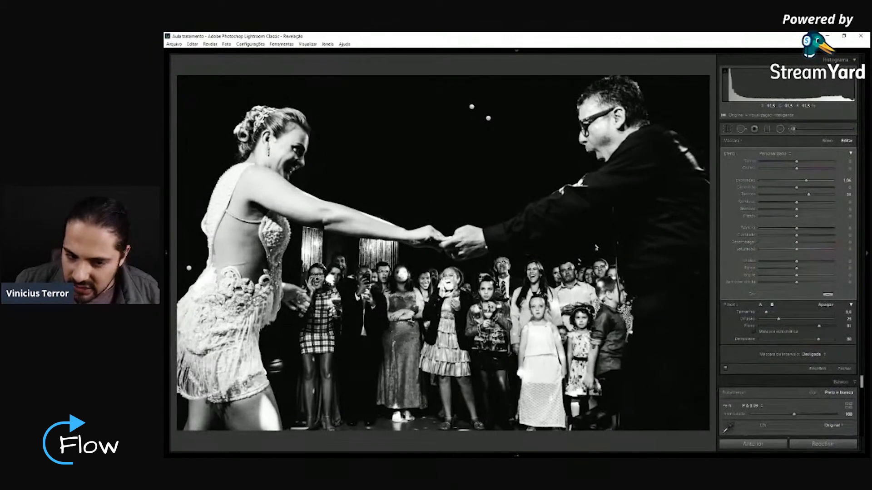
pyautogui.press('alt')
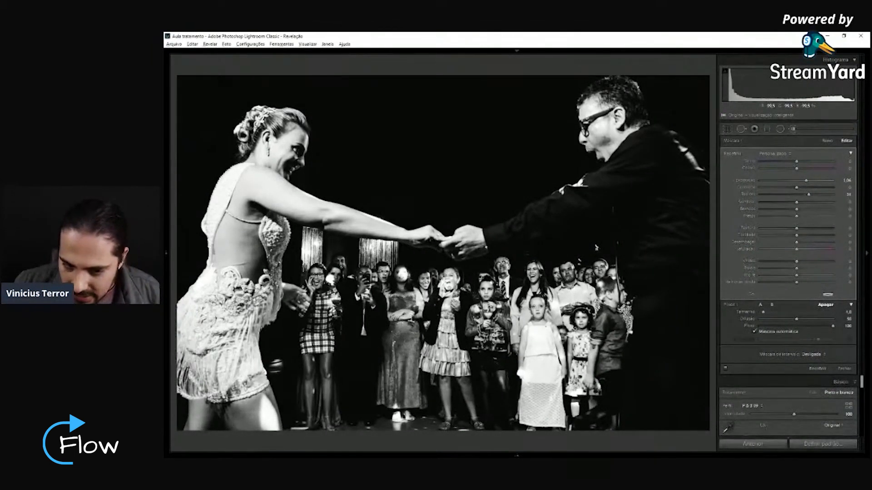
pyautogui.moveTo(482, 293)
pyautogui.mouseDown()
pyautogui.moveTo(513, 272)
pyautogui.moveTo(586, 272)
pyautogui.mouseUp()
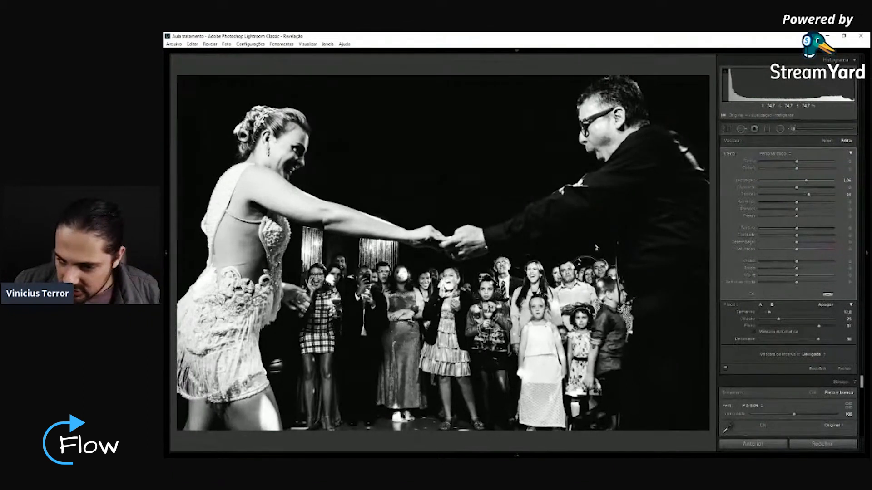
pyautogui.moveTo(609, 313)
pyautogui.mouseDown()
pyautogui.moveTo(497, 325)
pyautogui.moveTo(486, 400)
pyautogui.moveTo(430, 336)
pyautogui.moveTo(433, 316)
pyautogui.moveTo(396, 358)
pyautogui.moveTo(392, 305)
pyautogui.moveTo(406, 394)
pyautogui.moveTo(383, 372)
pyautogui.moveTo(312, 386)
pyautogui.moveTo(304, 339)
pyautogui.moveTo(315, 309)
pyautogui.moveTo(300, 299)
pyautogui.moveTo(361, 347)
pyautogui.moveTo(392, 342)
pyautogui.moveTo(384, 325)
pyautogui.moveTo(382, 332)
pyautogui.moveTo(391, 313)
pyautogui.mouseUp()
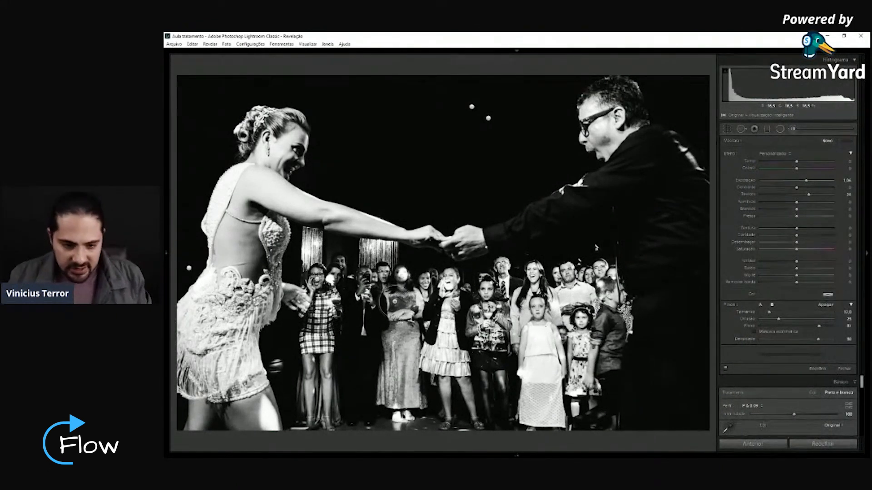
# Start a new brush with reset sliders and strongly reduced Highlights, and tone down the light patch on the woman's face below the couple's hands.
pyautogui.press('z')
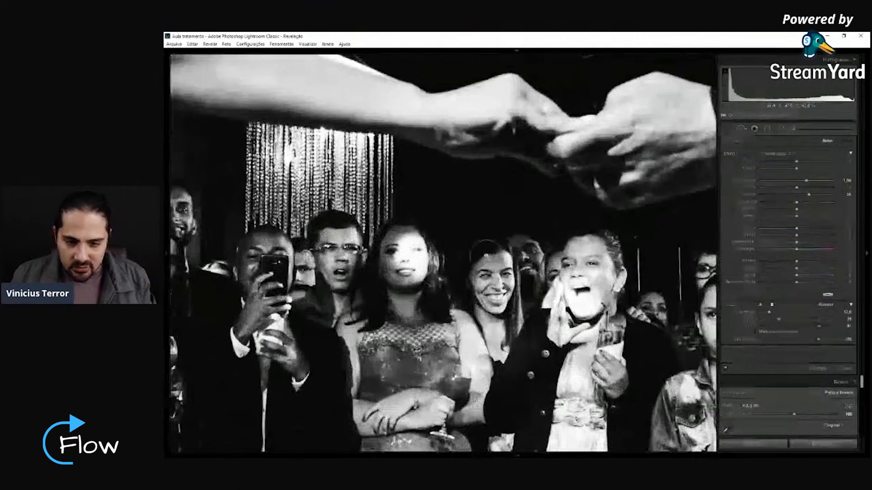
pyautogui.doubleClick(729, 155)
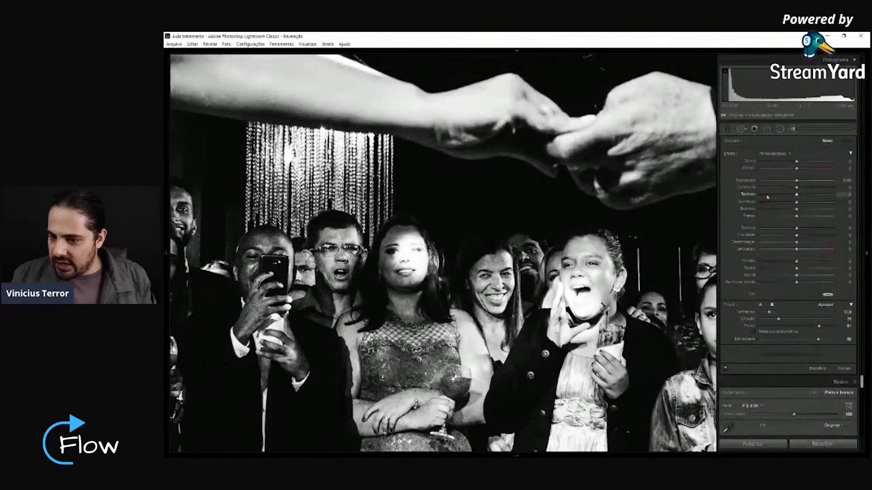
pyautogui.scroll(-1, 400, 258)
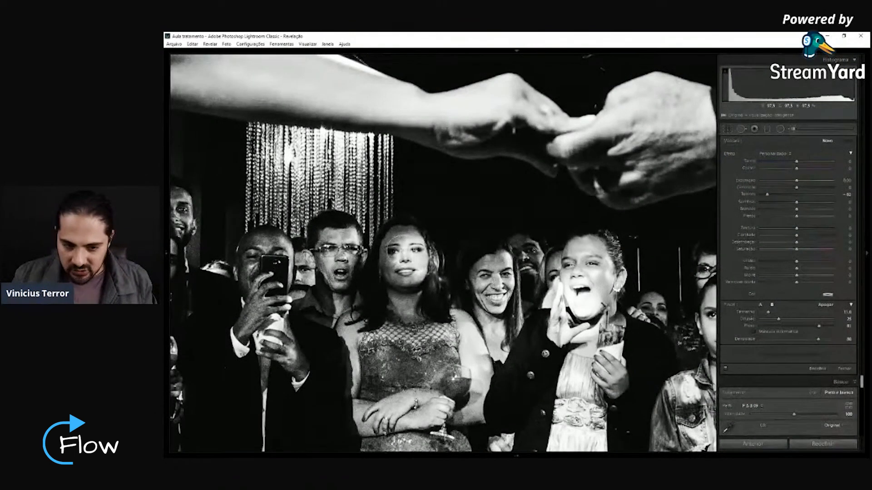
pyautogui.moveTo(413, 277); pyautogui.dragTo(424, 282)
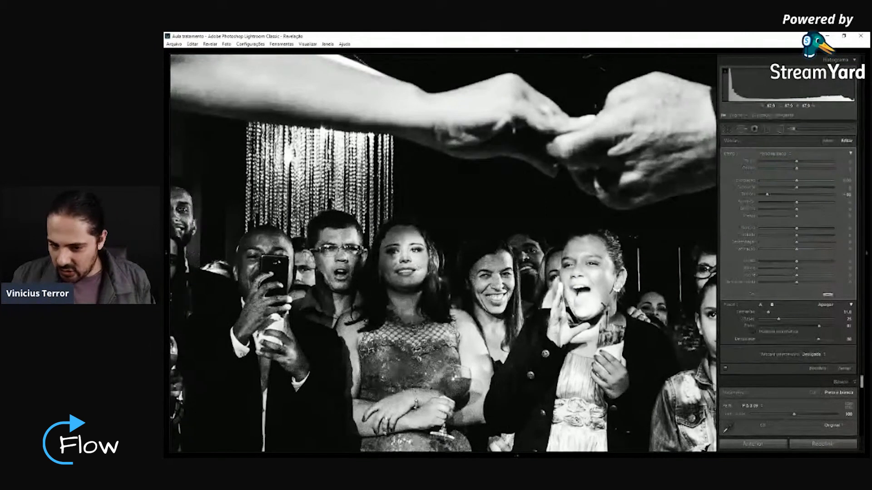
# Paint the reduced highlights over the bright spots on the shouting guest and other guests, and close the brush in the full photo view.
pyautogui.moveTo(590, 301)
pyautogui.mouseDown()
pyautogui.moveTo(573, 318)
pyautogui.moveTo(573, 337)
pyautogui.moveTo(587, 339)
pyautogui.mouseUp()
pyautogui.moveTo(559, 287)
pyautogui.mouseDown()
pyautogui.moveTo(506, 252)
pyautogui.moveTo(236, 192)
pyautogui.mouseUp()
pyautogui.moveTo(551, 368); pyautogui.dragTo(412, 291)
pyautogui.moveTo(564, 294); pyautogui.dragTo(430, 326)
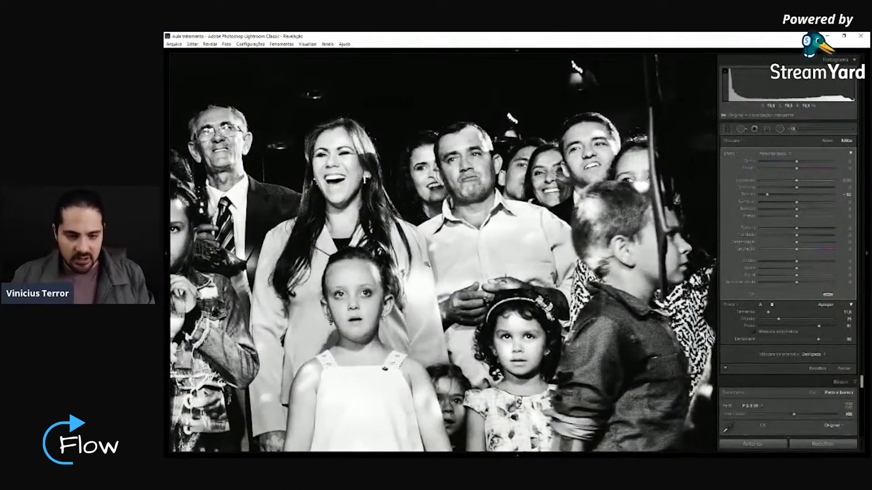
pyautogui.press('Right')
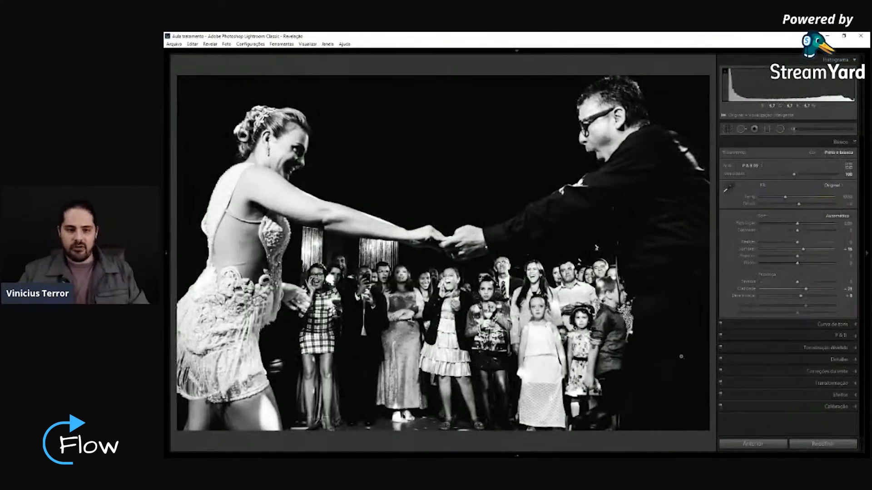
# Inspect the retouched guests up close and compare the whole dance floor photo with its original version.
pyautogui.click(680, 351)
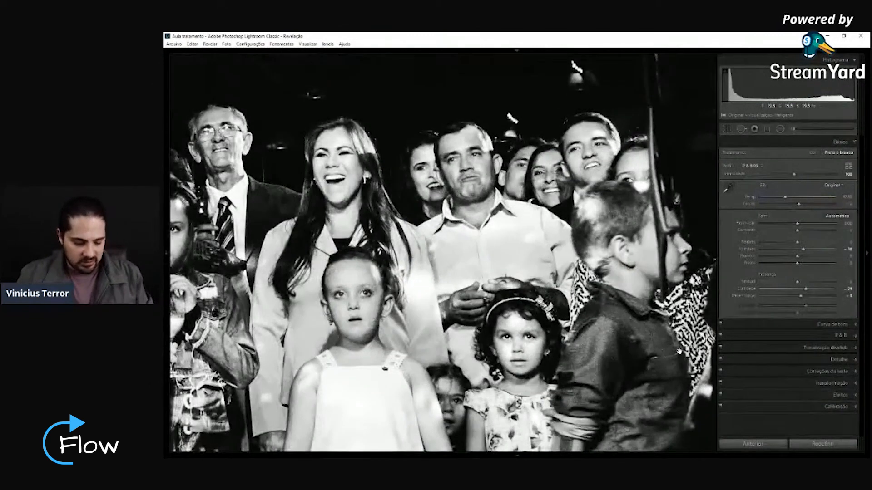
pyautogui.click(679, 352)
pyautogui.press('\\')
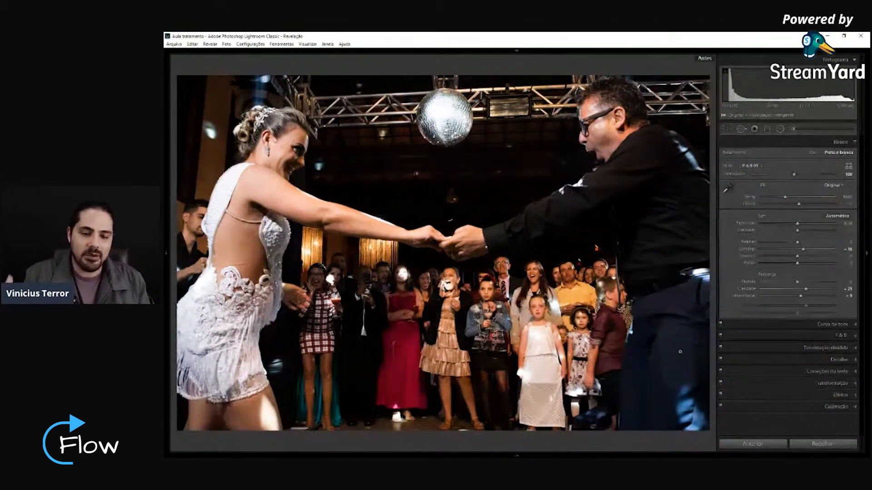
pyautogui.press('\\')
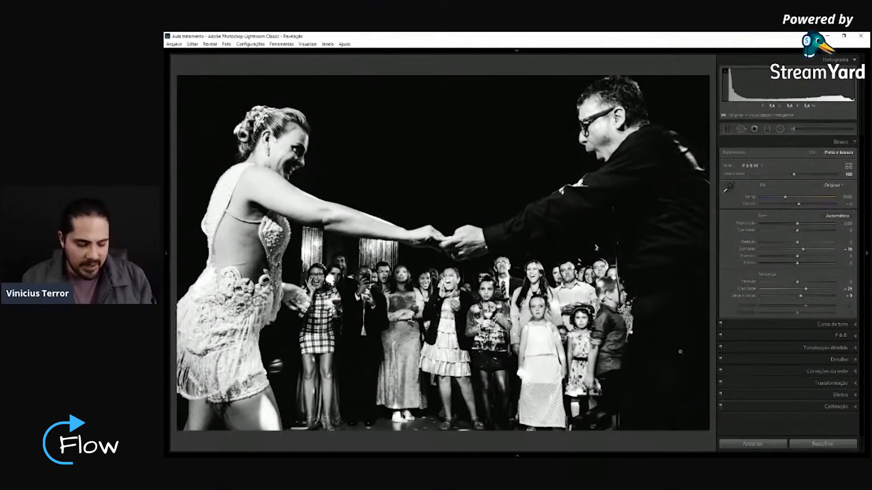
pyautogui.press('\\')
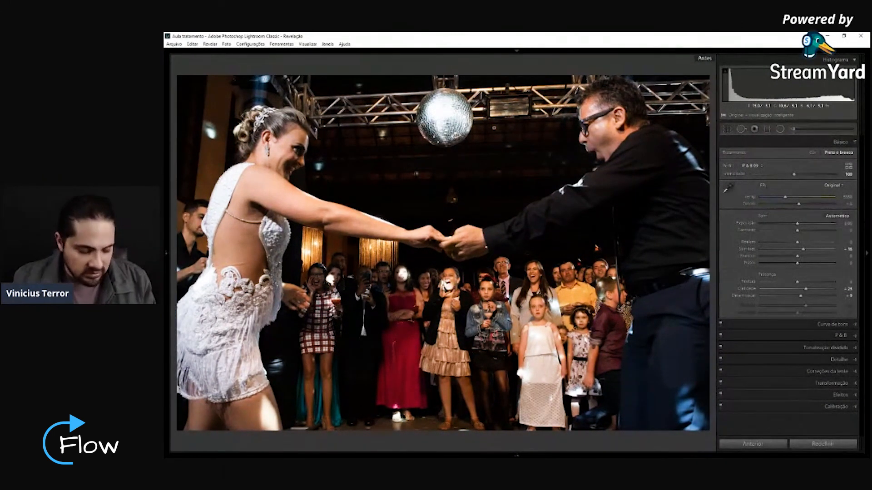
pyautogui.press('\\')
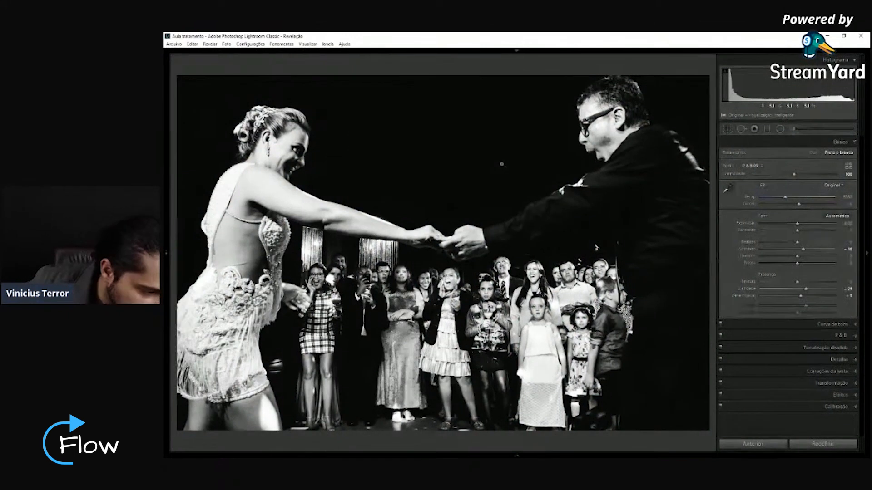
# Open the night ceremony photo of the laughing couple for developing and apply the user preset 01 - PB.
pyautogui.press('g')
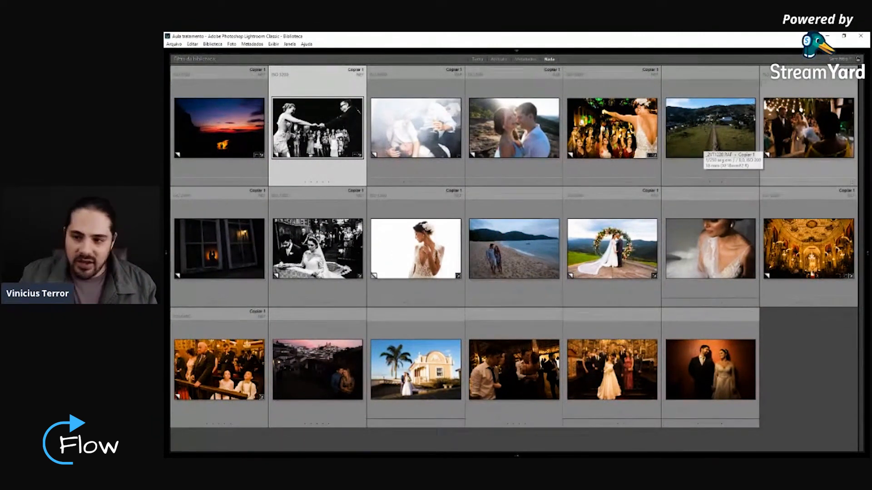
pyautogui.click(775, 155)
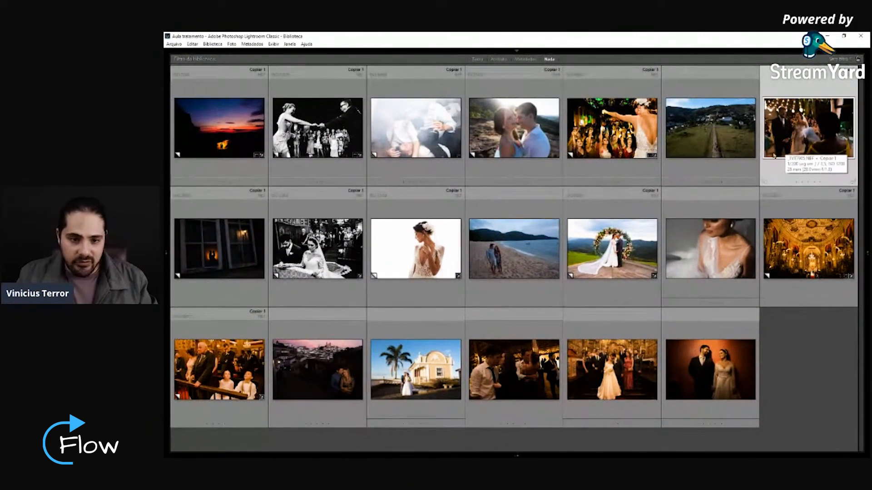
pyautogui.press('f')
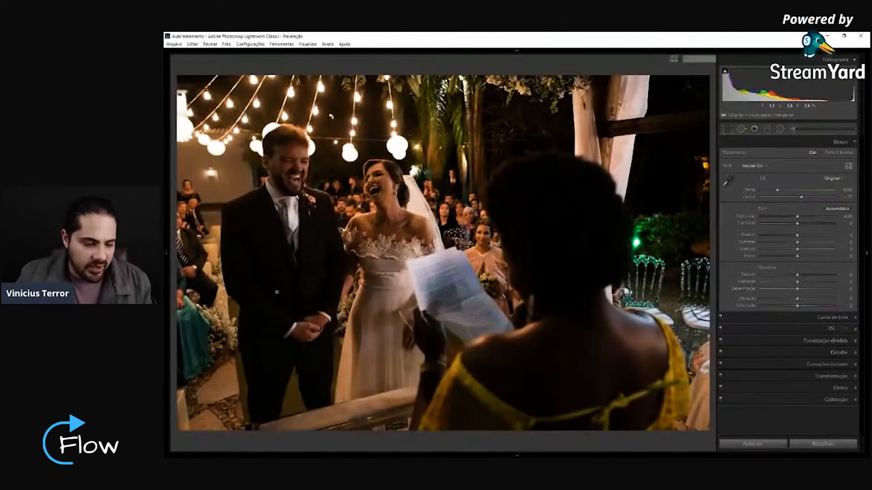
pyautogui.moveTo(166, 272)
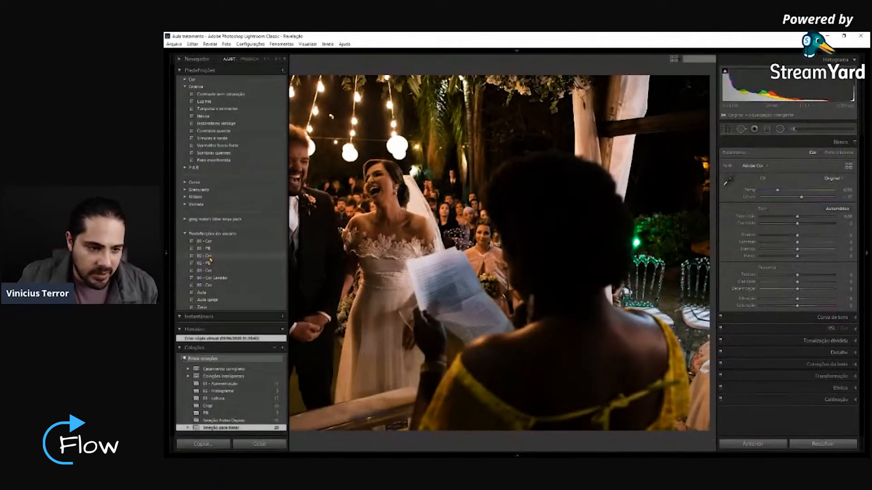
pyautogui.click(215, 250)
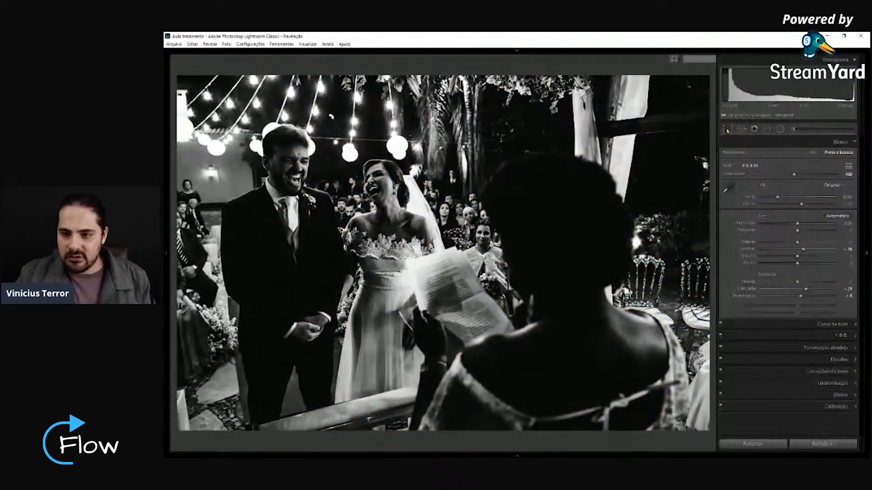
# Crop the ceremony photo tighter around the laughing couple, judging the framing with the interface dimmed.
pyautogui.press('r')
pyautogui.moveTo(549, 74); pyautogui.dragTo(548, 115)
pyautogui.moveTo(531, 170); pyautogui.dragTo(544, 233)
pyautogui.press('l')
pyautogui.press('Return')
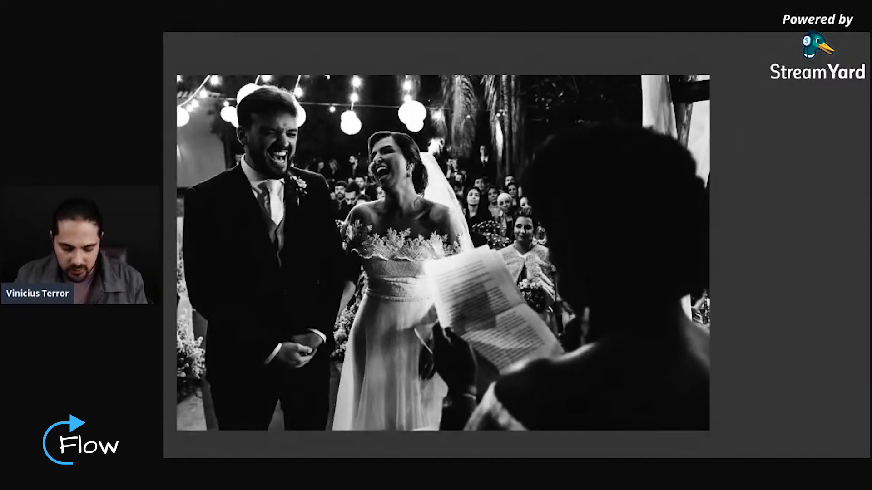
pyautogui.press('l')
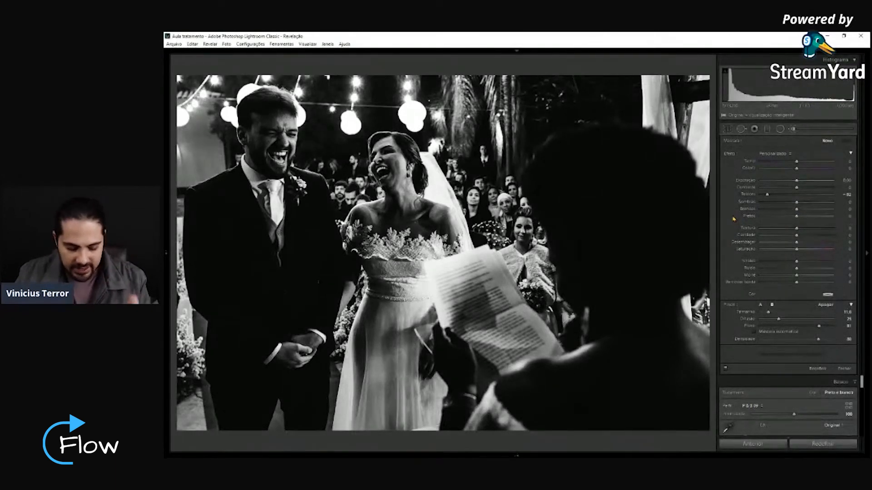
# Load the clarear brush effect, use a large brush with a softer feather and brighten the groom's face and the bride.
pyautogui.press('k')
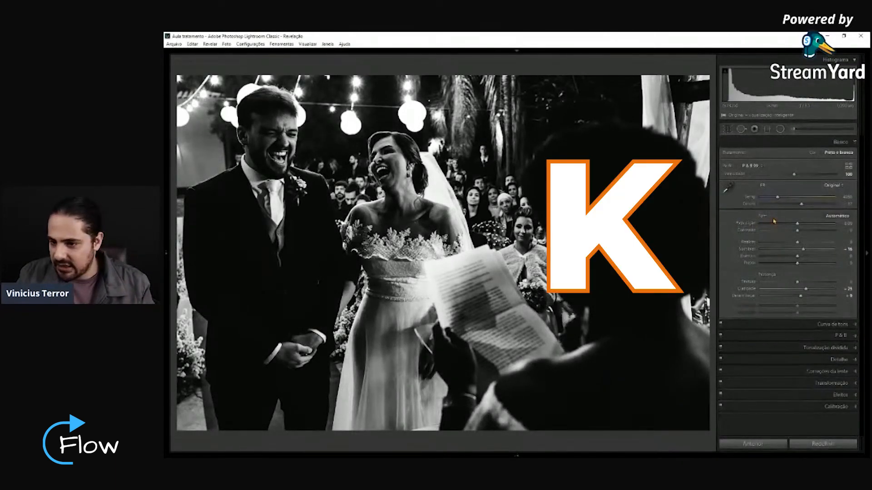
pyautogui.press('k')
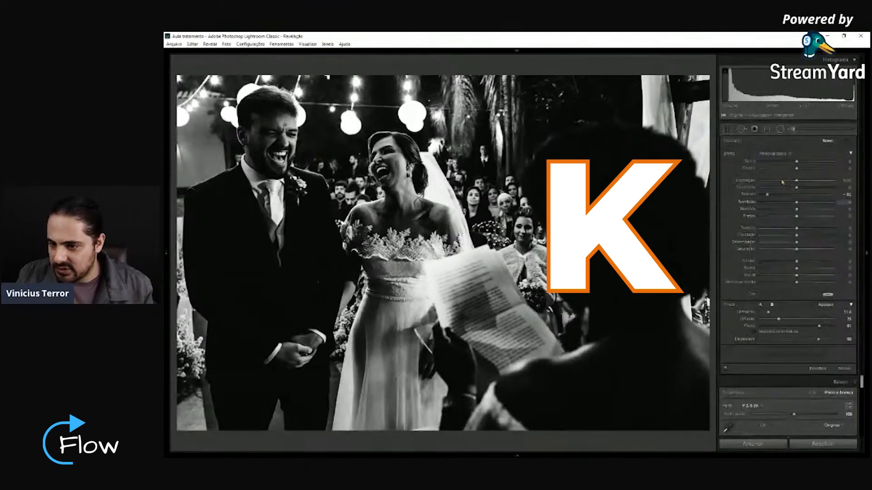
pyautogui.click(772, 156)
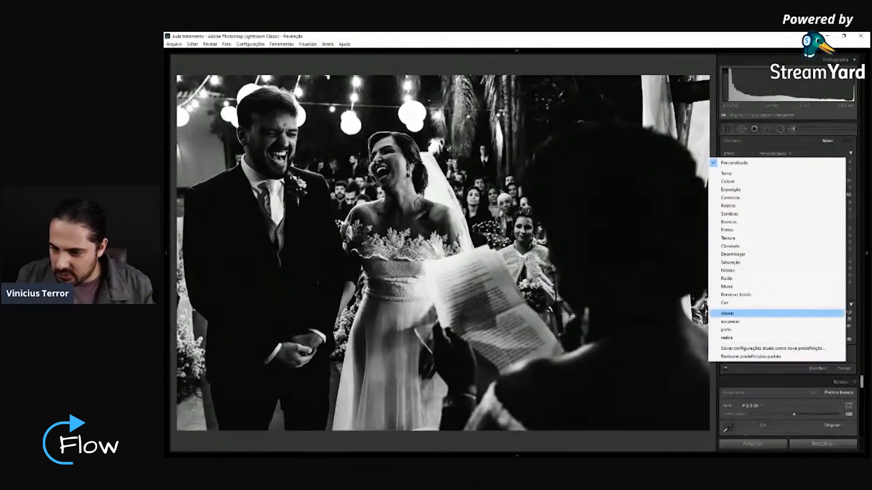
pyautogui.click(727, 314)
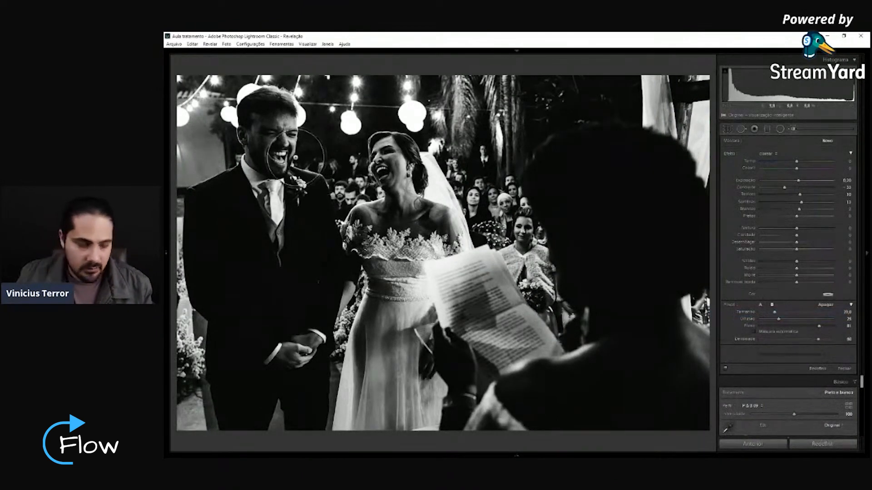
pyautogui.scroll(6, 281, 147)
pyautogui.moveTo(268, 145); pyautogui.dragTo(269, 164)
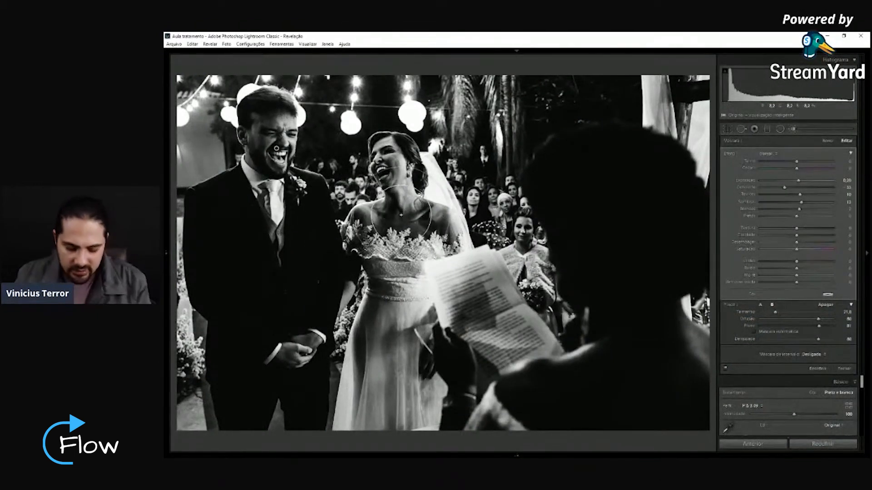
pyautogui.hotkey('ctrl', 'z')
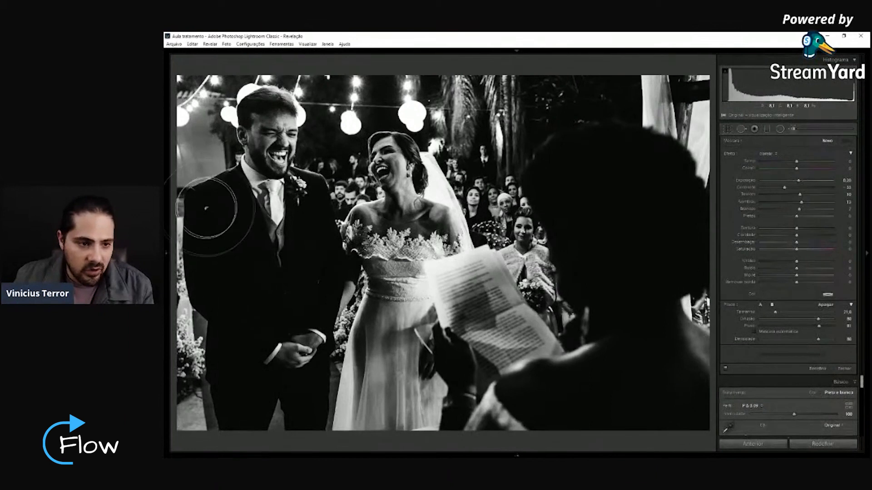
pyautogui.moveTo(400, 233)
pyautogui.mouseDown()
pyautogui.moveTo(411, 232)
pyautogui.moveTo(354, 241)
pyautogui.moveTo(412, 249)
pyautogui.mouseUp()
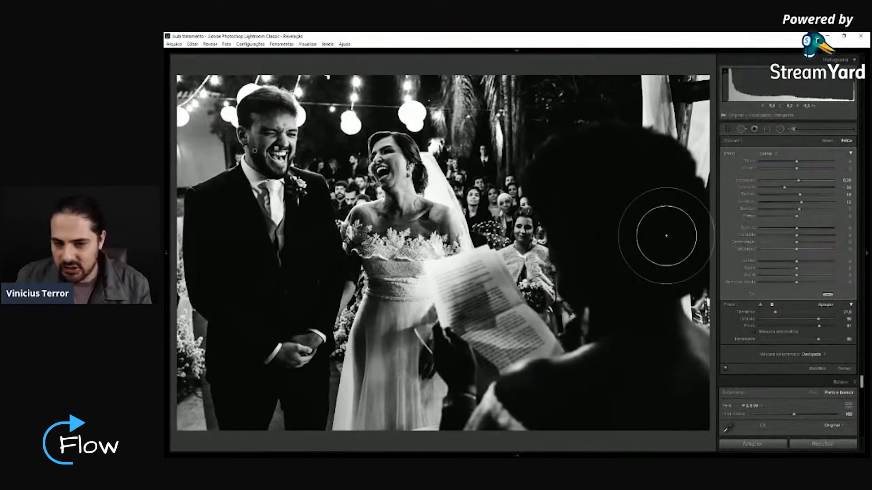
# Undo the last brush stroke and brighten the groom's face and forehead with smaller, separate clarear brush strokes.
pyautogui.hotkey('ctrl', 'z')
pyautogui.scroll(-3, 391, 170)
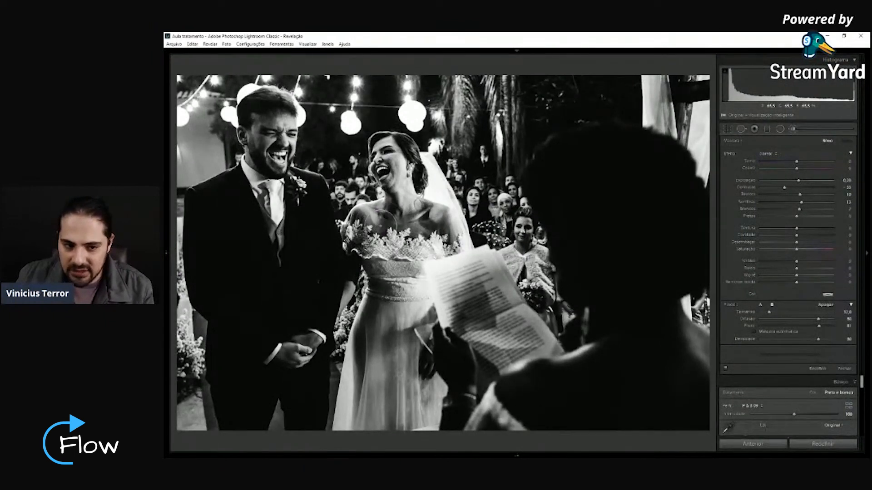
pyautogui.moveTo(255, 151)
pyautogui.mouseDown()
pyautogui.moveTo(262, 124)
pyautogui.moveTo(290, 119)
pyautogui.mouseUp()
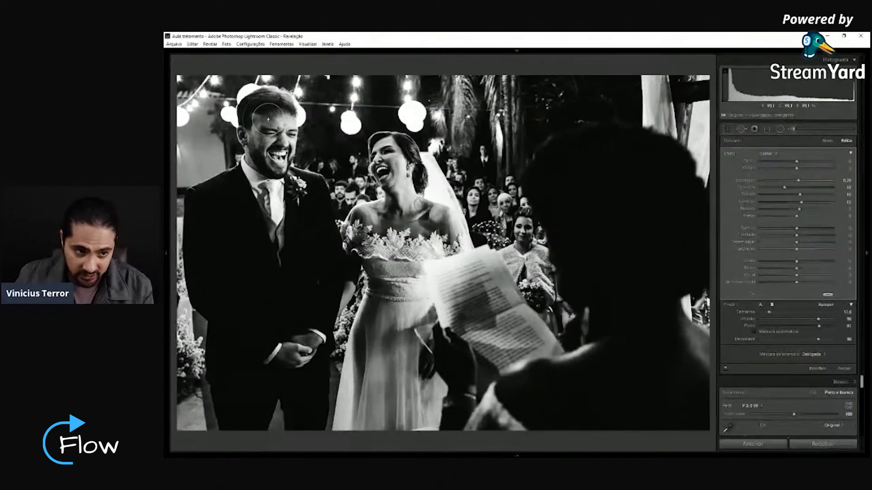
pyautogui.press('Escape')
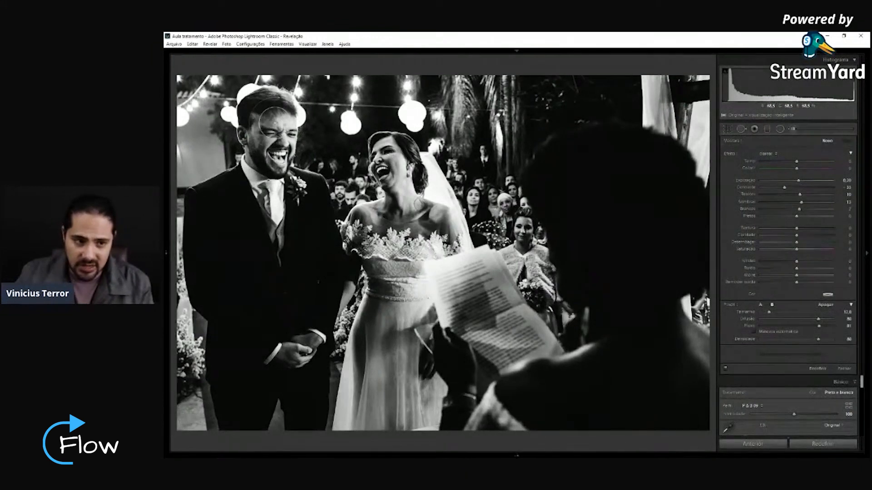
pyautogui.click(267, 118)
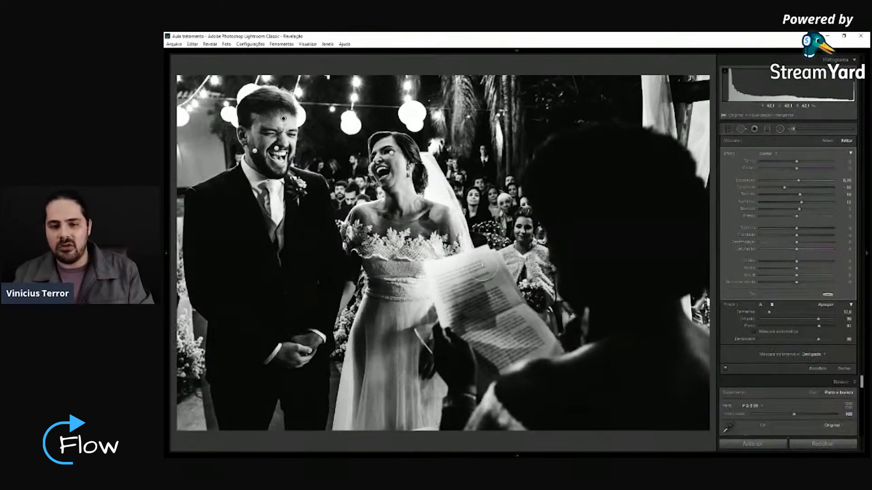
# Close the brush, compare the ceremony photo repeatedly with its original version and inspect the laughing bride up close.
pyautogui.press('k')
pyautogui.press('\\')
pyautogui.press('\\')
pyautogui.press('\\')
pyautogui.press('\\')
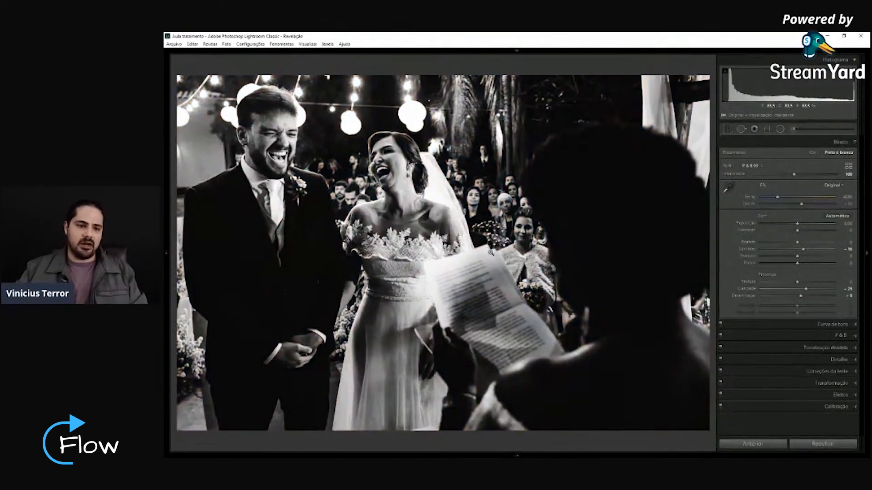
pyautogui.press('\\')
pyautogui.press('\\')
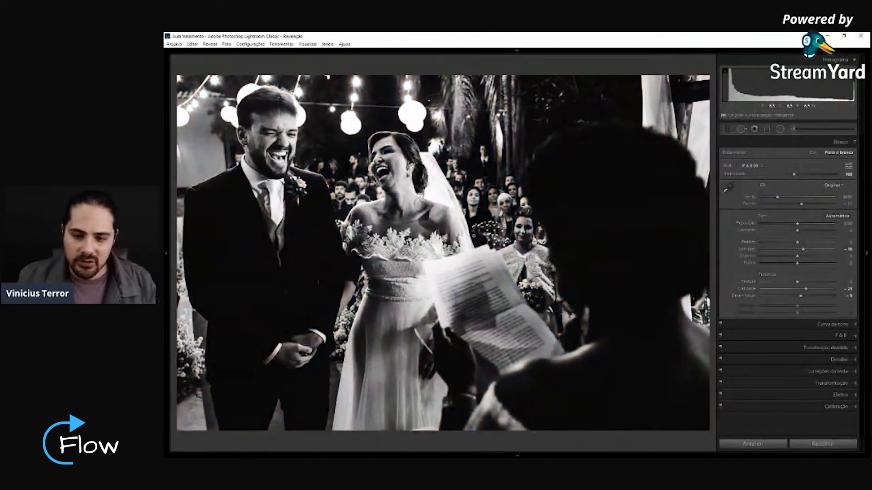
pyautogui.press('\\')
pyautogui.press('\\')
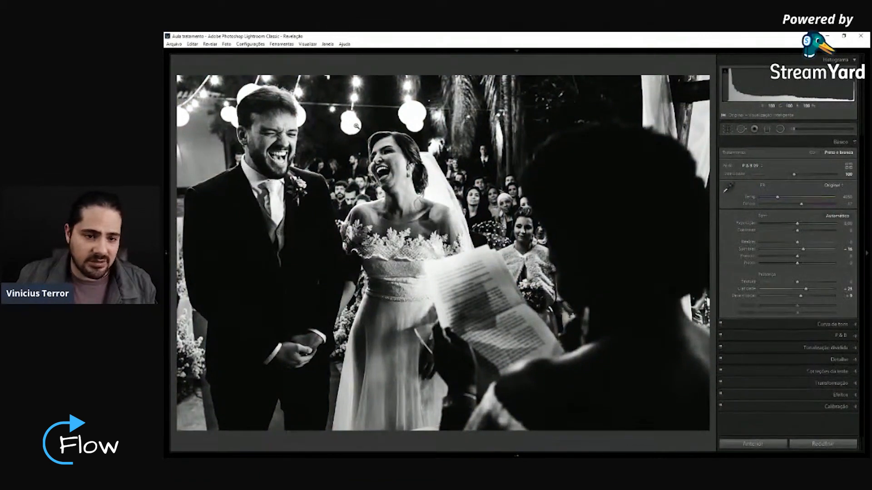
pyautogui.click(351, 124)
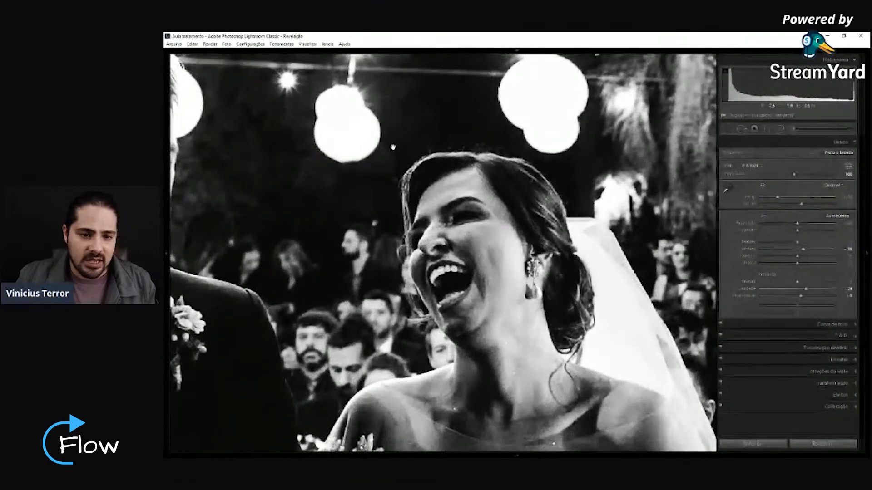
pyautogui.press('z')
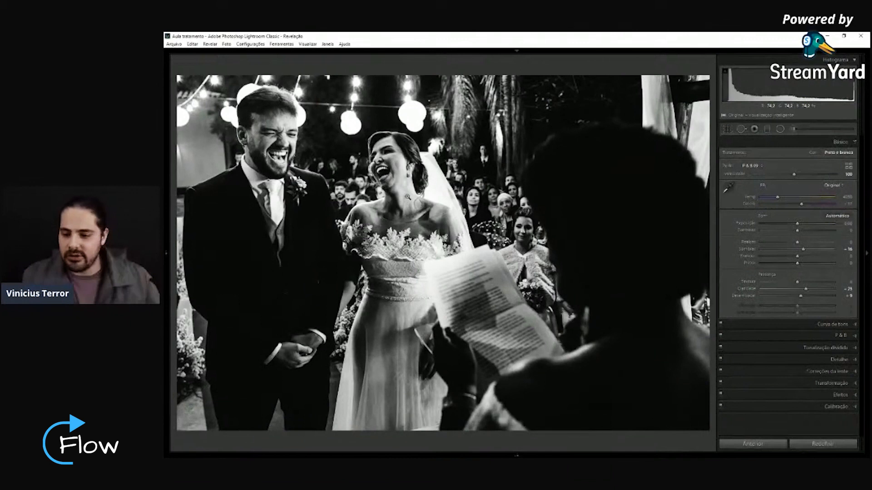
# Open the beach photo of the walking couple for developing and apply the user preset Aula igreja.
pyautogui.press('g')
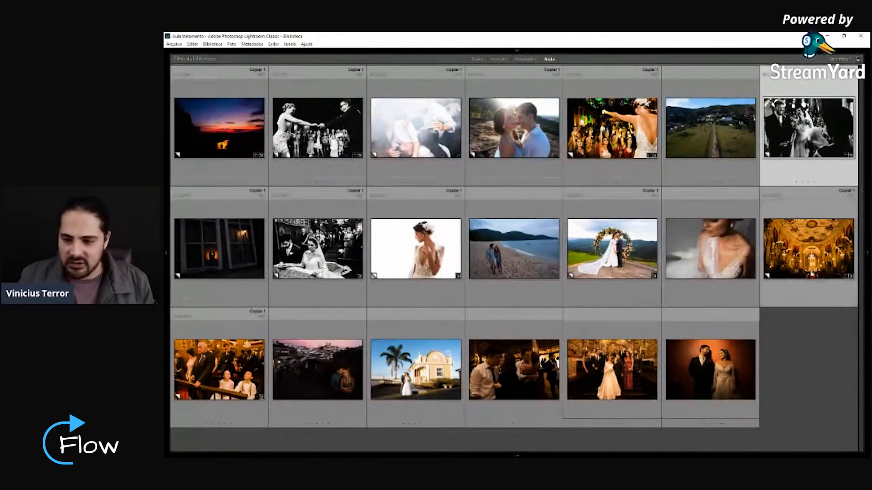
pyautogui.click(867, 253)
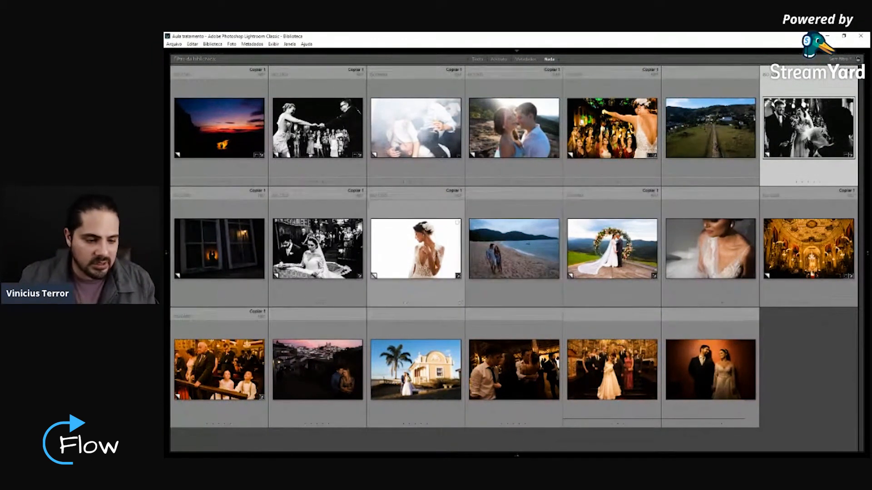
pyautogui.moveTo(165, 261)
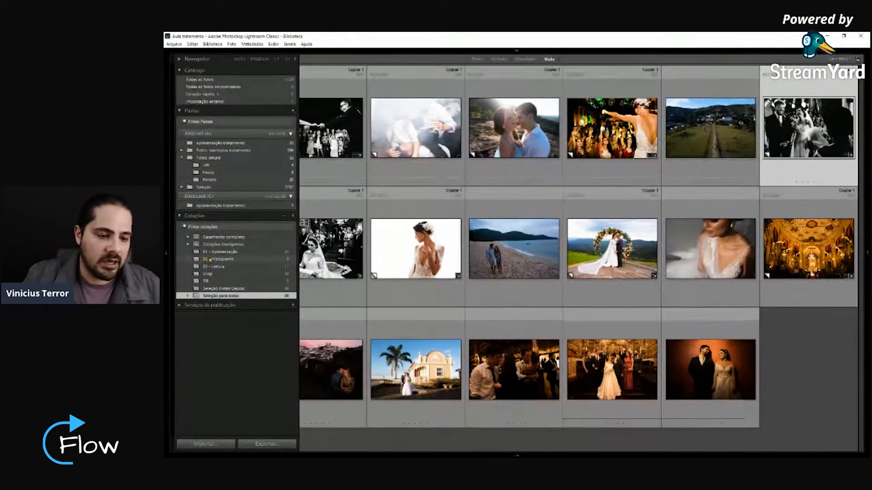
pyautogui.doubleClick(525, 261)
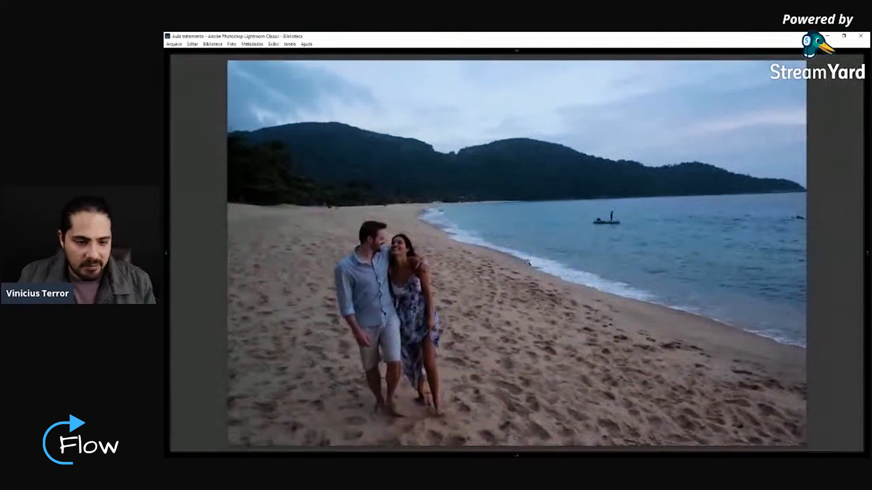
pyautogui.press('d')
pyautogui.moveTo(165, 257)
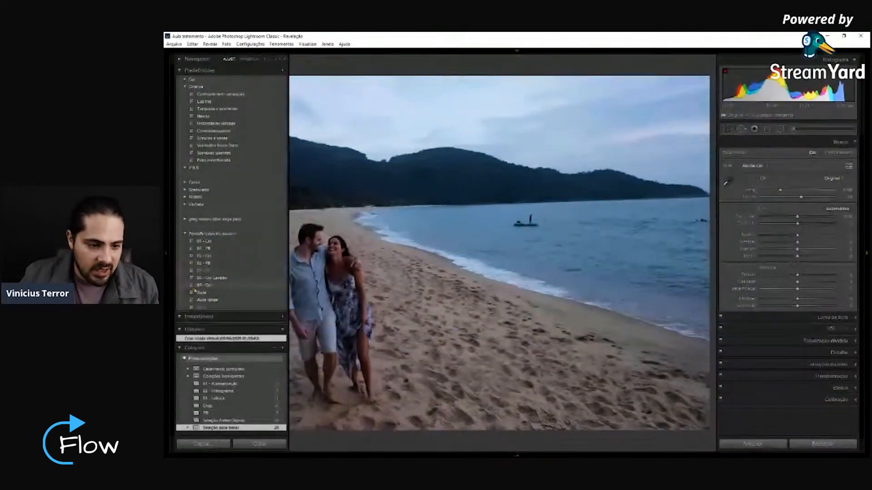
pyautogui.click(234, 300)
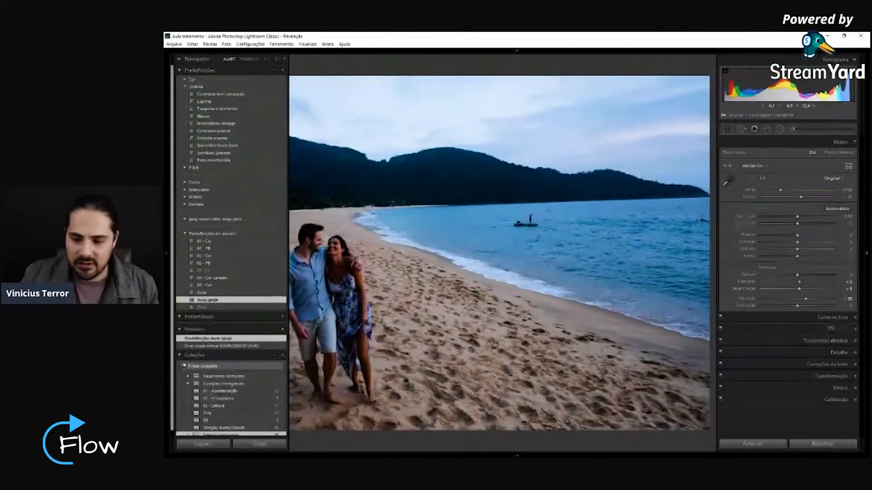
# Raise the beach photo's exposure slightly and rotate the crop to level the sea horizon.
pyautogui.moveTo(797, 218); pyautogui.dragTo(800, 220)
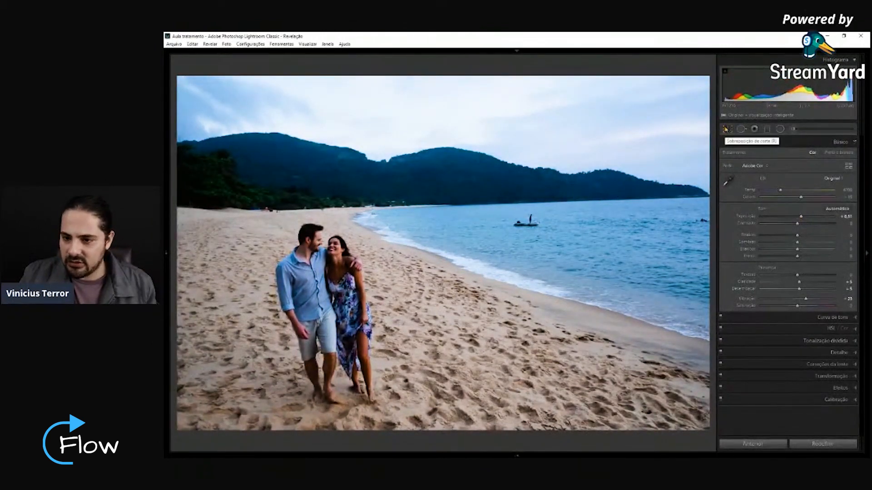
pyautogui.click(726, 129)
pyautogui.moveTo(713, 113); pyautogui.dragTo(711, 123)
pyautogui.press('Return')
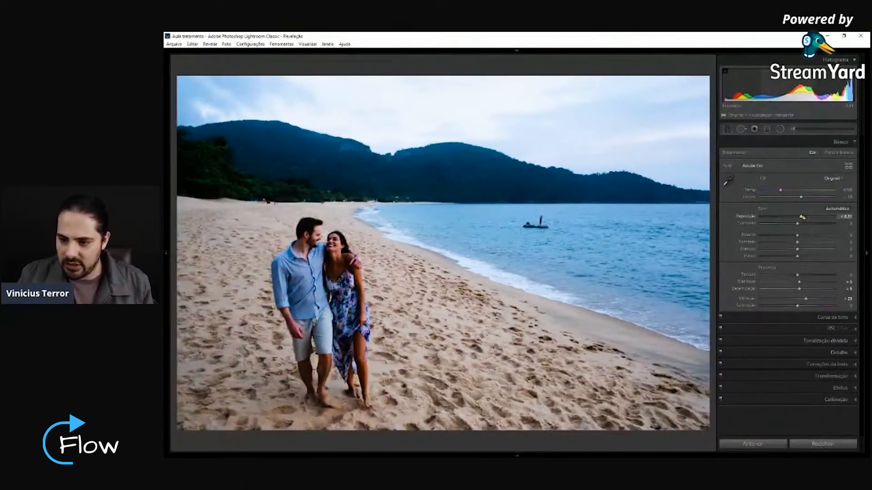
# Set the beach photo's exposure to +0,76 and warm its color temperature, comparing the result with the original version.
pyautogui.moveTo(800, 218); pyautogui.dragTo(803, 217)
pyautogui.moveTo(780, 190); pyautogui.dragTo(790, 191)
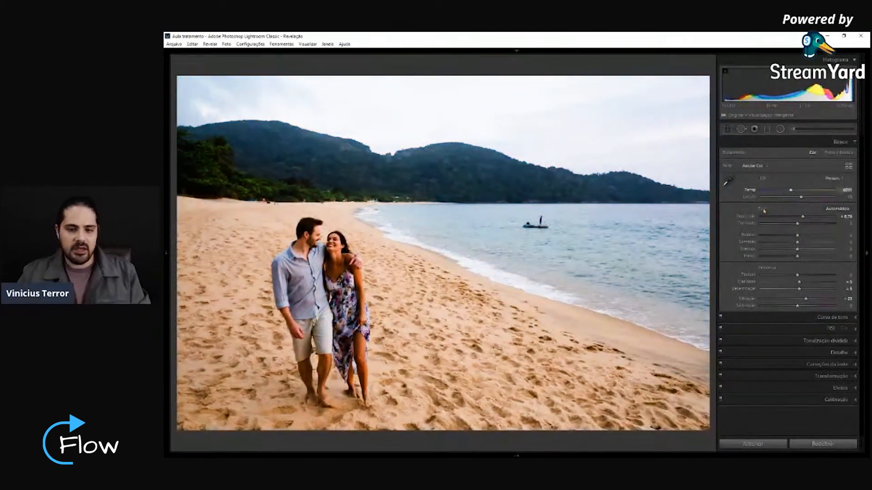
pyautogui.press('\\')
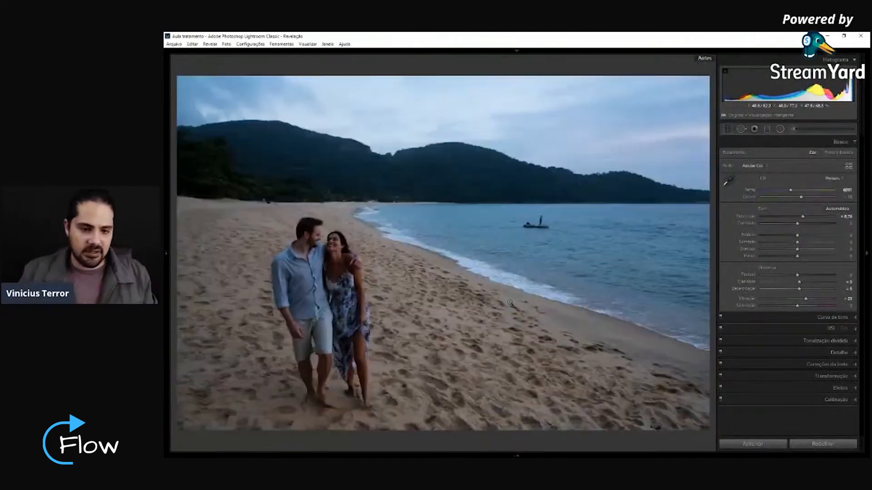
pyautogui.press('\\')
pyautogui.press('\\')
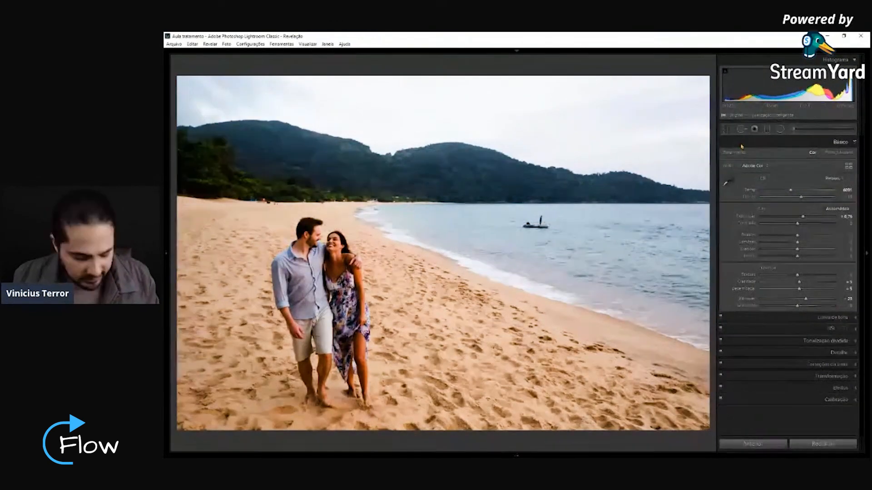
pyautogui.press('g')
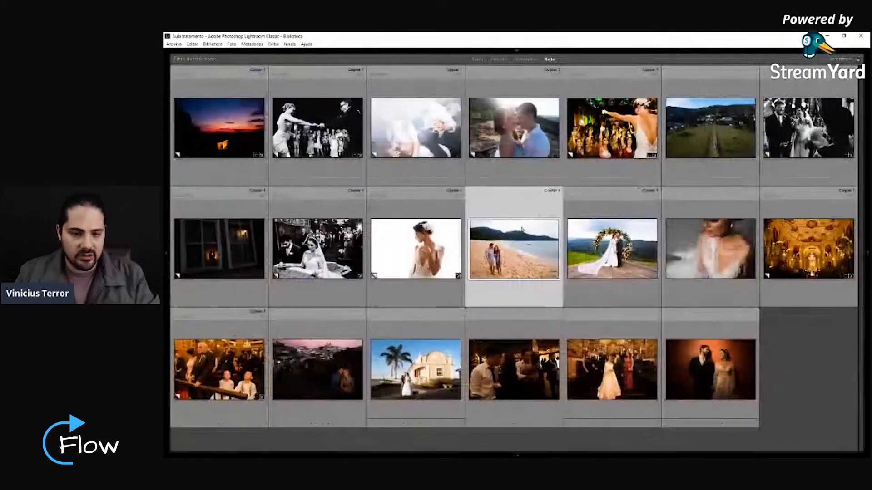